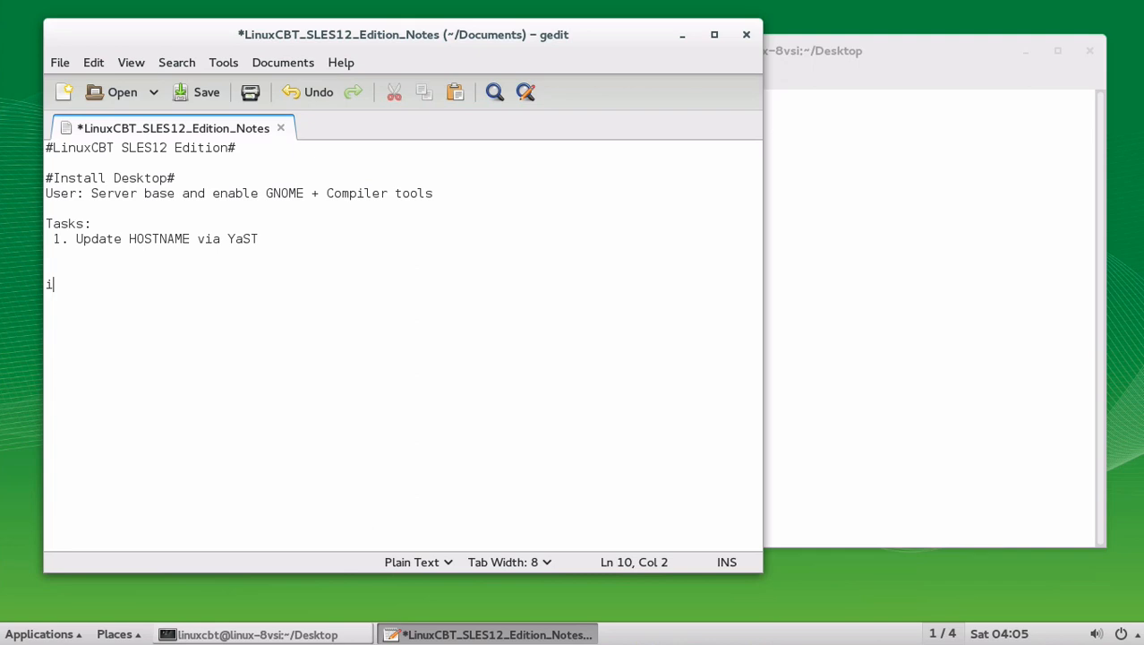
Step: Add the heading '#SUSE Server - Network Installation #' and the line 'via HTTPD Server (Ubuntu)'
{"action": "key", "text": "BackSpace"}
{"action": "type", "text": "#SUSE Server "}
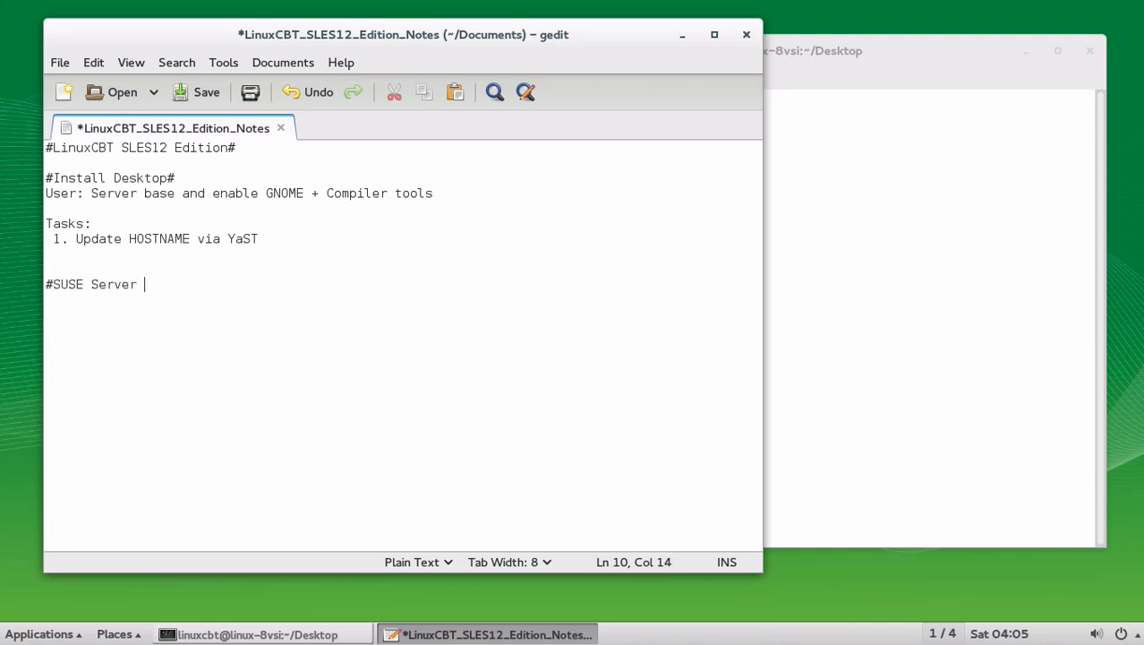
{"action": "type", "text": "- Network Insta"}
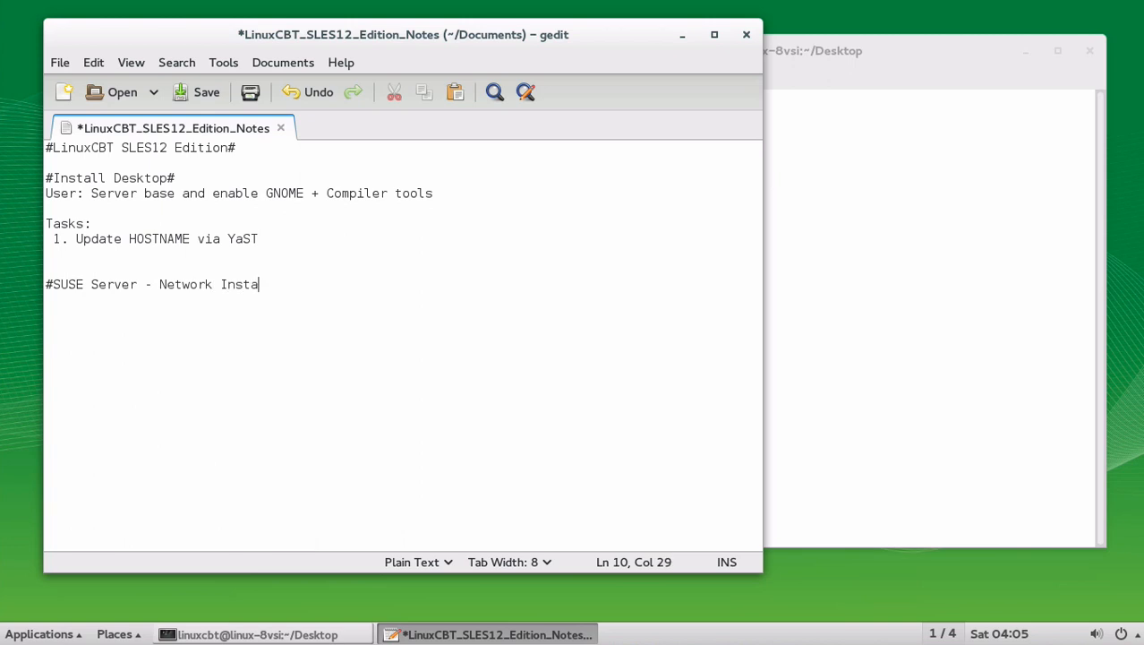
{"action": "type", "text": "llation #"}
{"action": "key", "text": "Left"}
{"action": "key", "text": "Left"}
{"action": "key", "text": "Left"}
{"action": "key", "text": "Left"}
{"action": "key", "text": "Left"}
{"action": "key", "text": "Left"}
{"action": "key", "text": "Left"}
{"action": "key", "text": "Left"}
{"action": "key", "text": "Left"}
{"action": "key", "text": "Left"}
{"action": "key", "text": "Left"}
{"action": "key", "text": "Left"}
{"action": "key", "text": "Left"}
{"action": "key", "text": "Left"}
{"action": "key", "text": "Left"}
{"action": "key", "text": "Left"}
{"action": "key", "text": "End"}
{"action": "key", "text": "Return"}
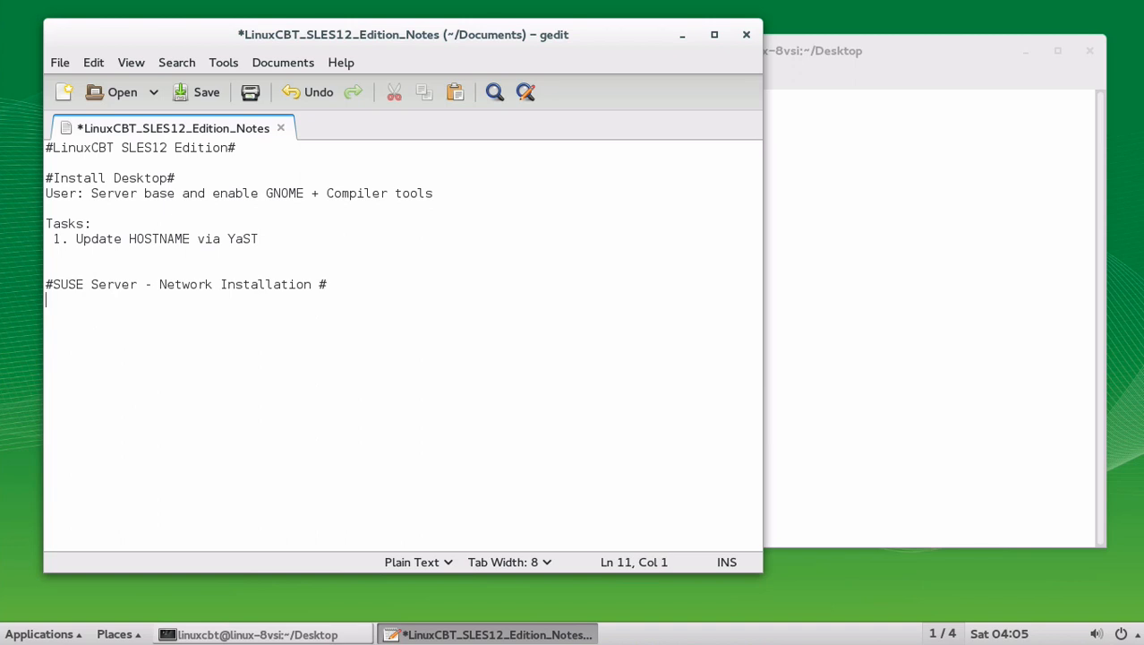
{"action": "type", "text": "via HTTP"}
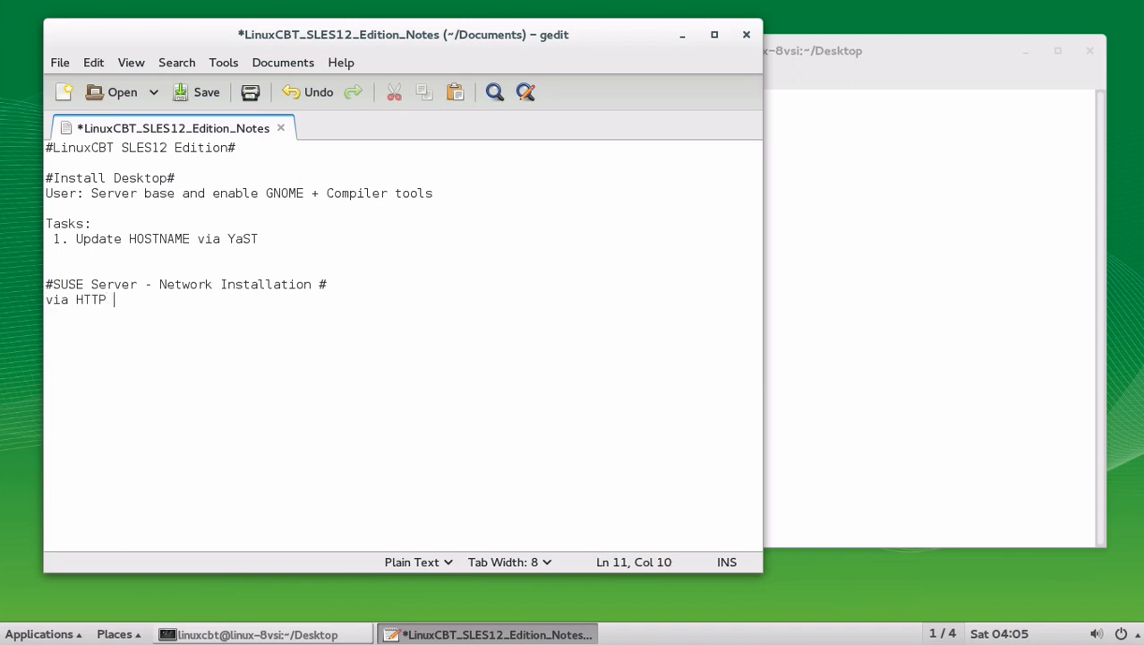
{"action": "key", "text": "BackSpace"}
{"action": "type", "text": "D Server (Ubuntu)"}
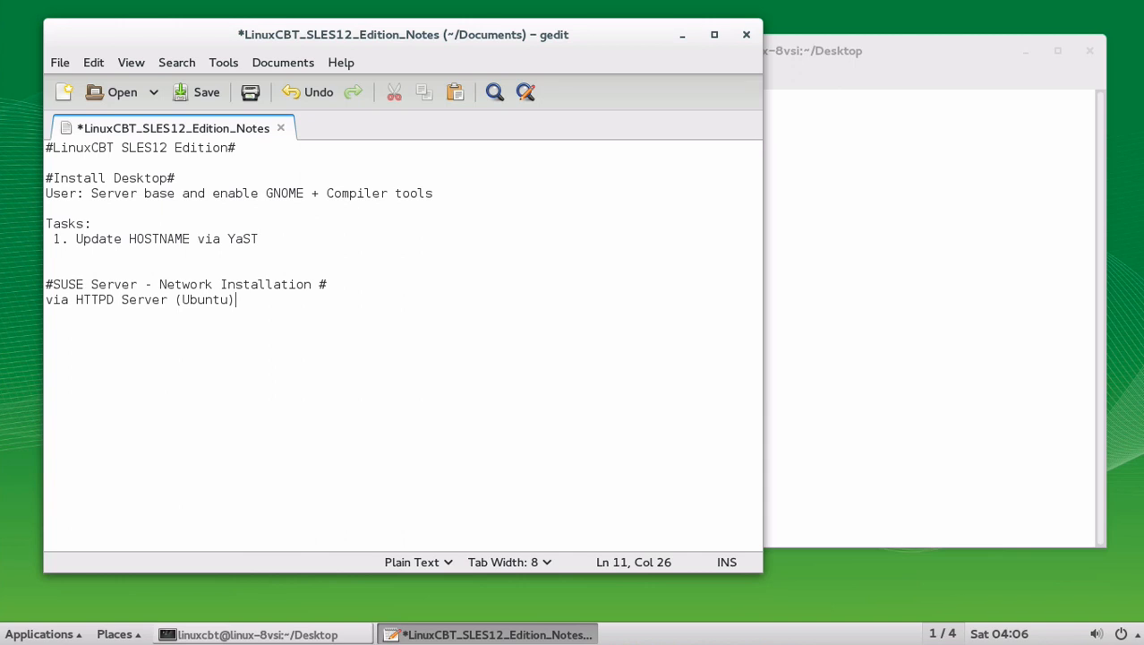
Step: Add a Tasks list: '1. Ensure SLES12 ISO image is HTTP-accessible' with sub-item 'a. 192.168.75.101 (Ubuntu|HTTPD)'
{"action": "key", "text": "Return"}
{"action": "key", "text": "Return"}
{"action": "type", "text": "Tasks:"}
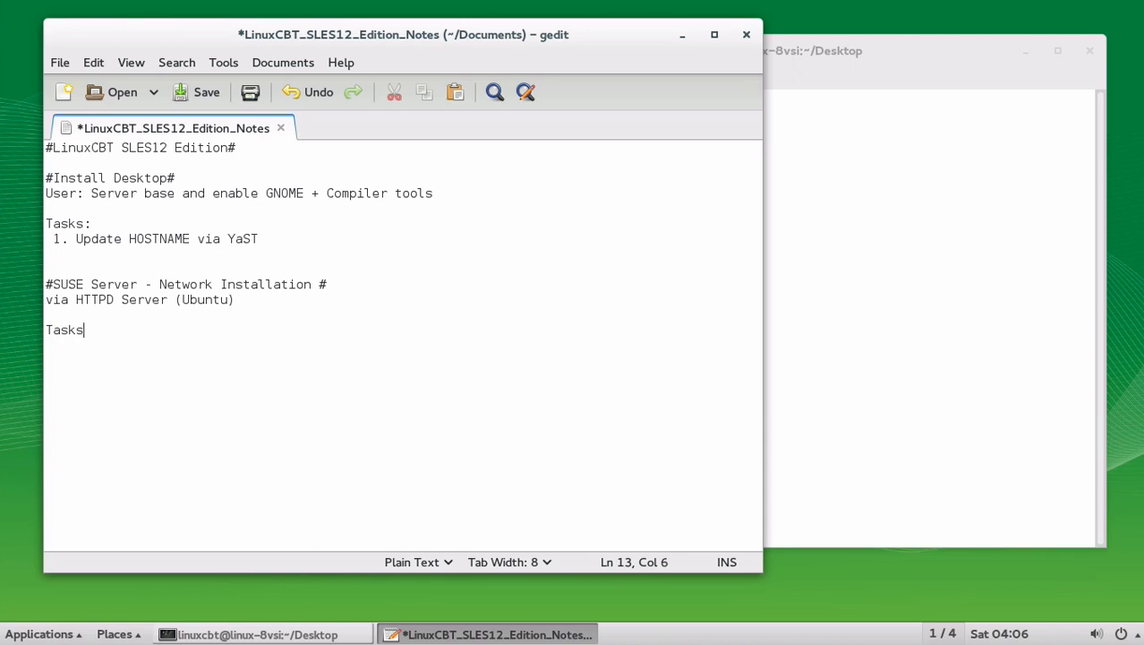
{"action": "key", "text": "Return"}
{"action": "type", "text": "1. Ensure "}
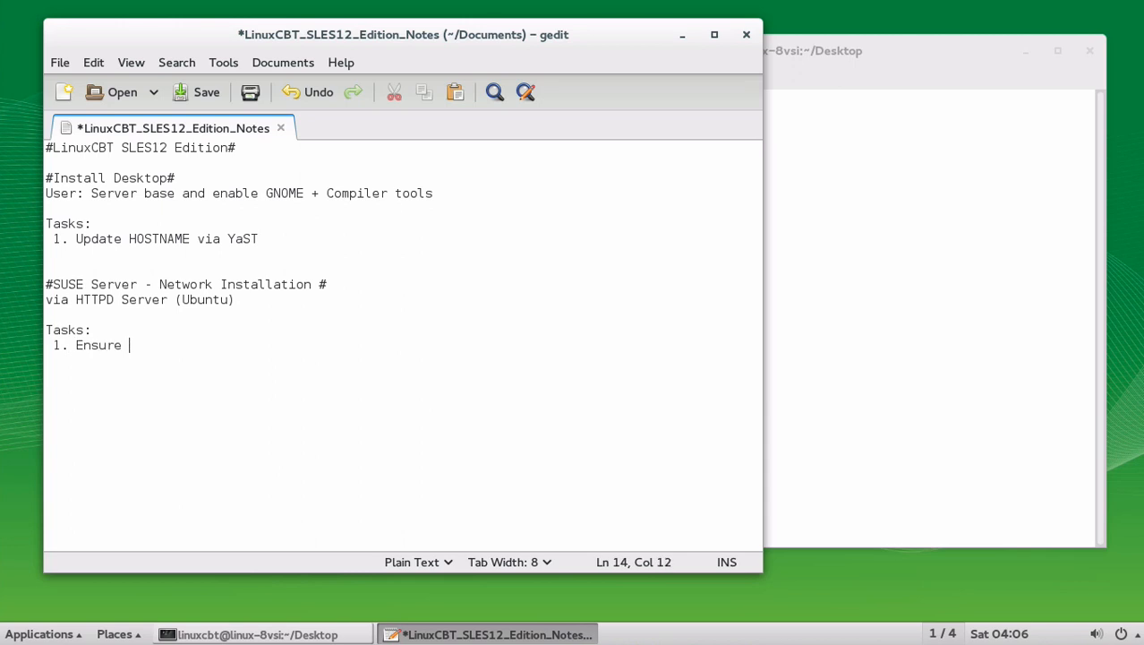
{"action": "type", "text": "SLES12 ISO in"}
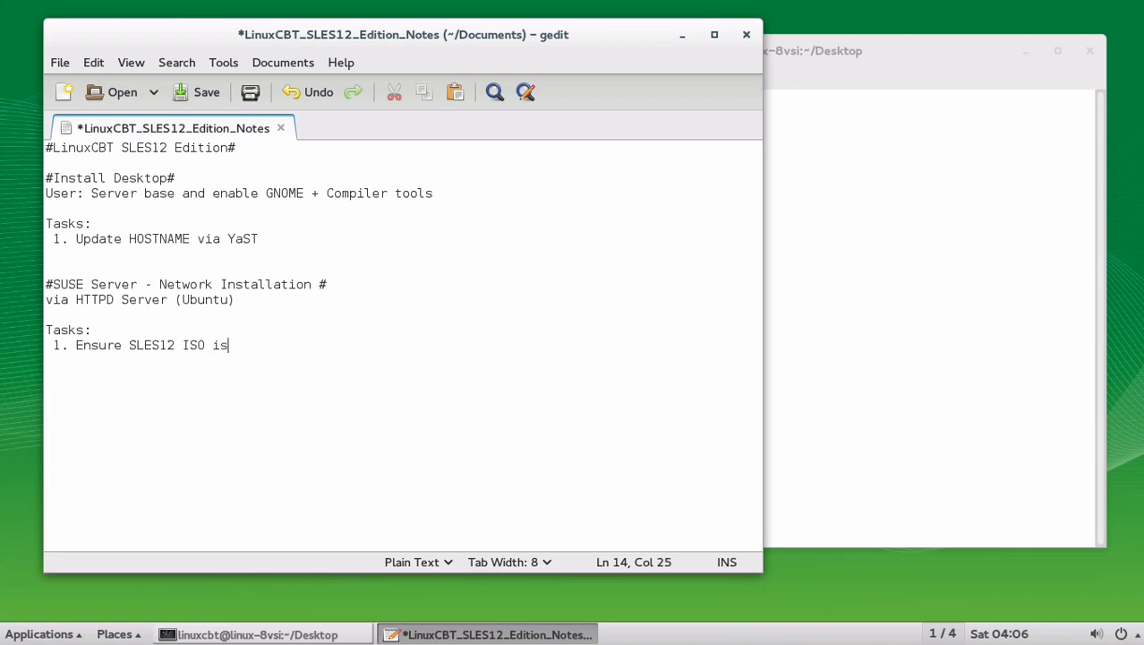
{"action": "key", "text": "BackSpace"}
{"action": "type", "text": "mage is HTTP-accessibl"}
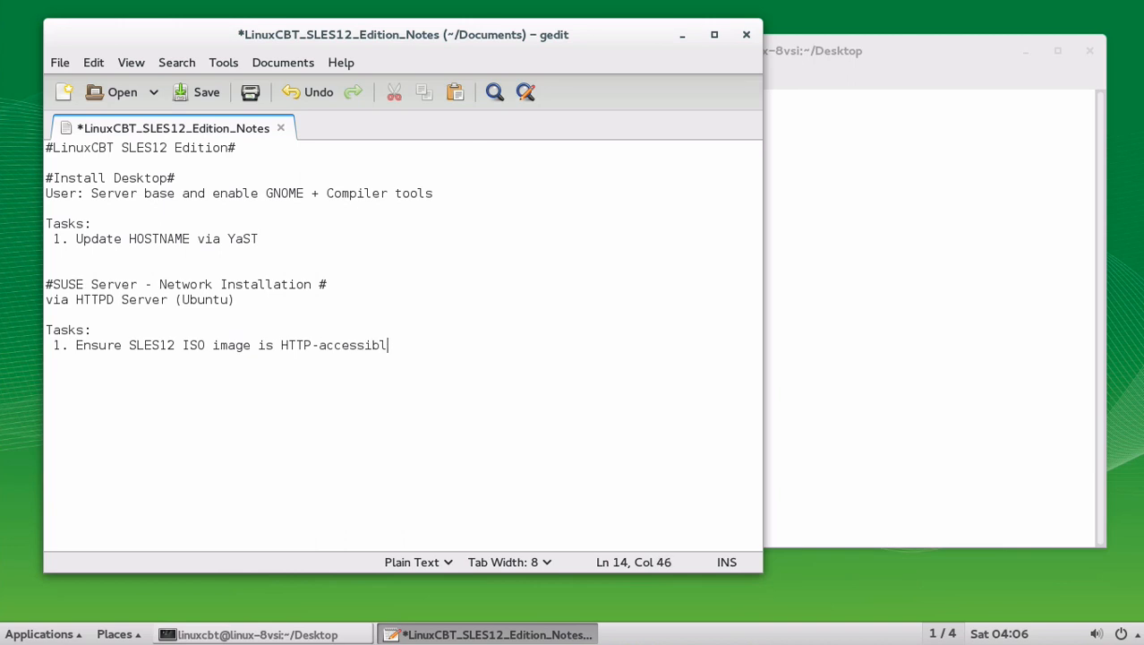
{"action": "type", "text": "e"}
{"action": "key", "text": "Return"}
{"action": "type", "text": "a. "}
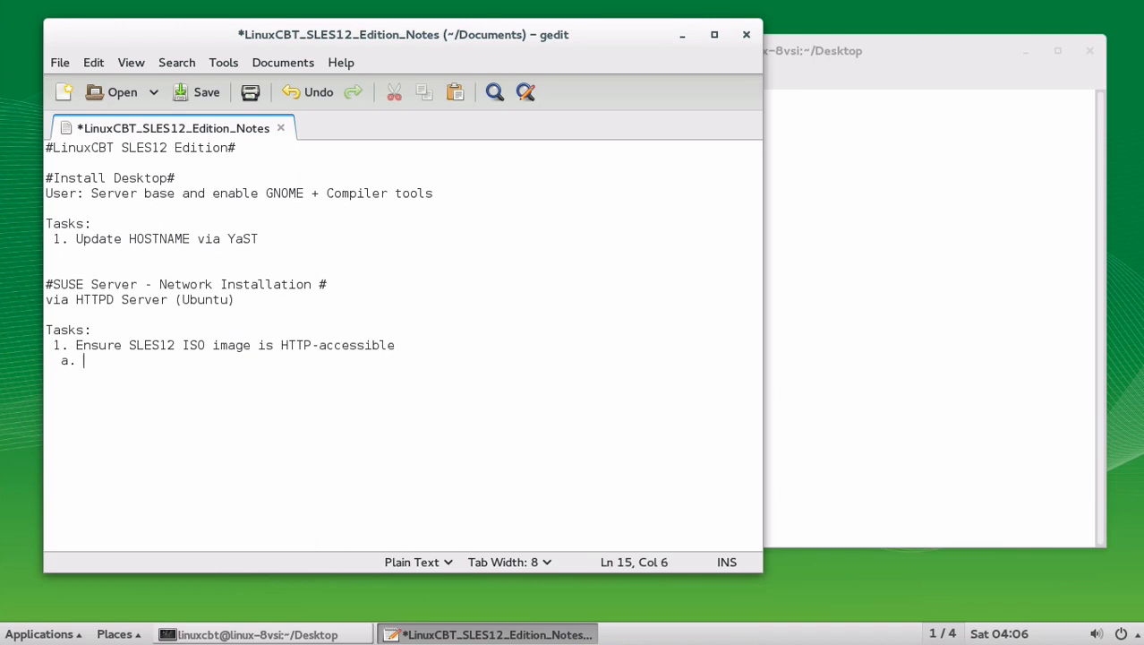
{"action": "type", "text": "192.168"}
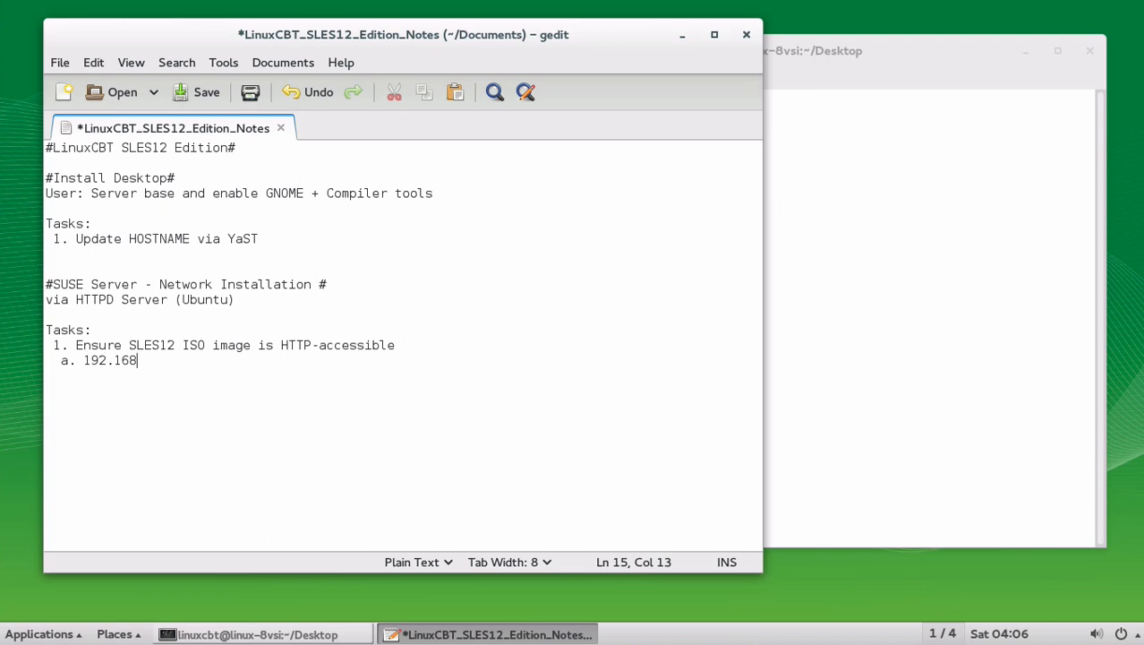
{"action": "type", "text": ".75.101 (Ubuntu"}
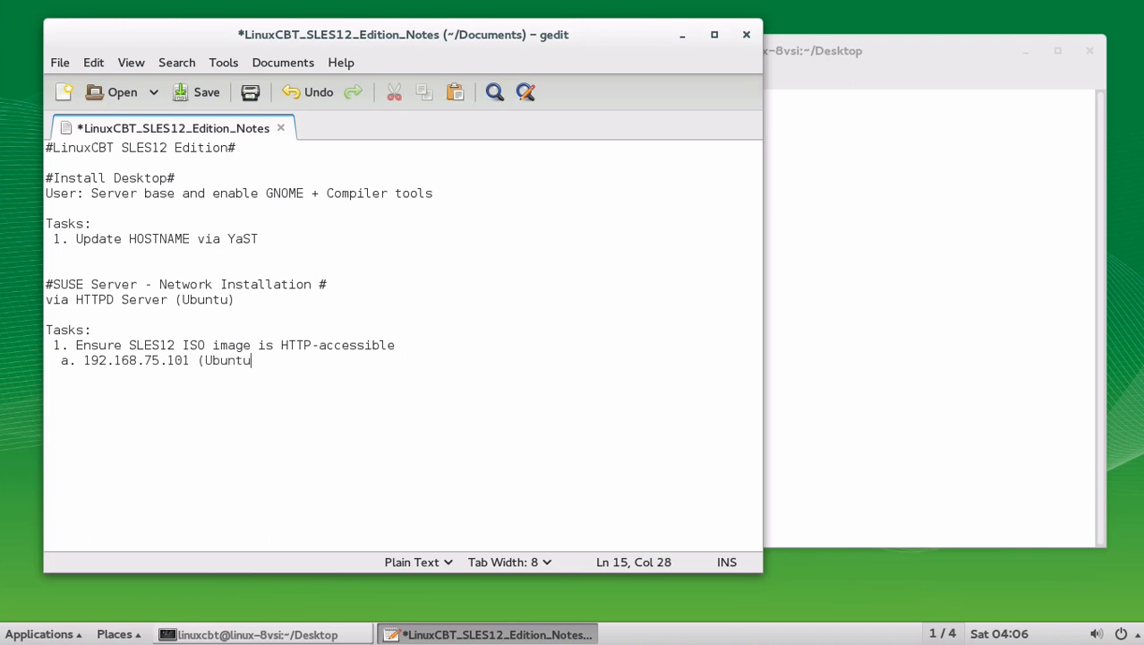
{"action": "type", "text": "|HTTPD)"}
{"action": "key", "text": "Return"}
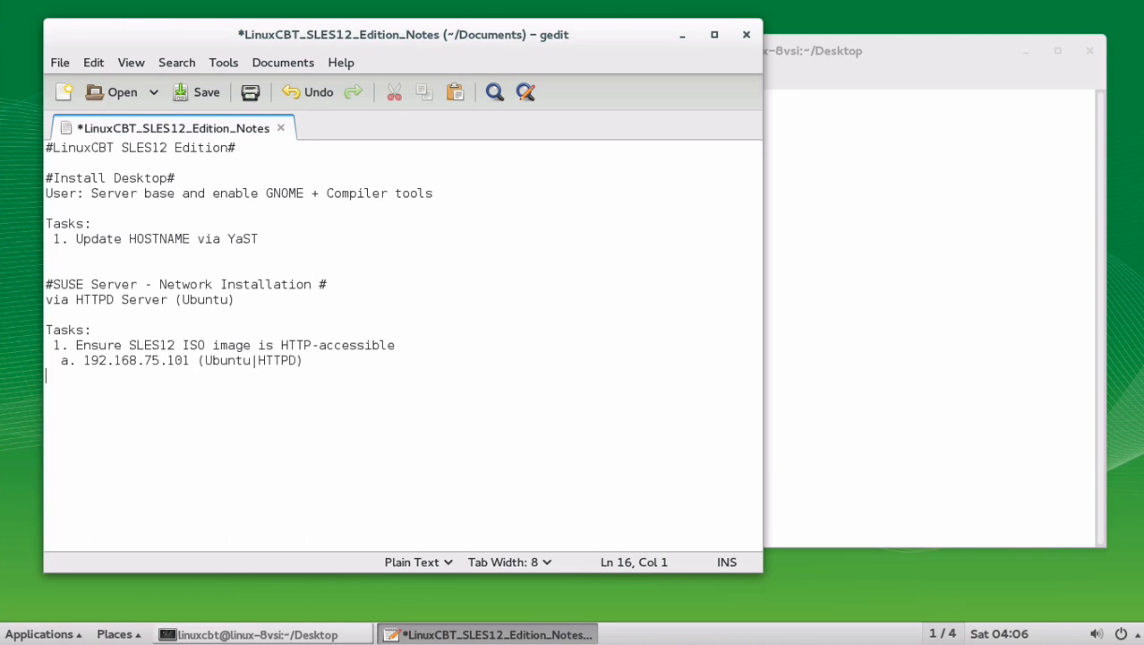
{"action": "left_click", "coordinate": [830, 170]}
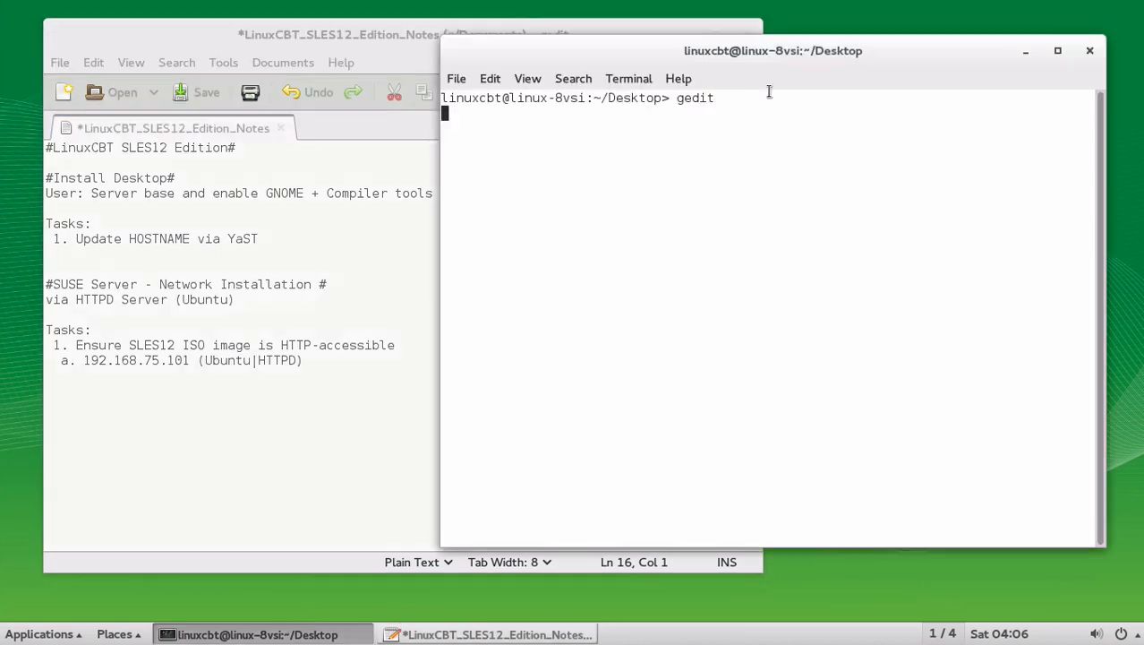
Step: In a new terminal tab, try SSH as root to 192.168.75.101 and abandon the denied login
{"action": "key", "text": "ctrl+shift+t"}
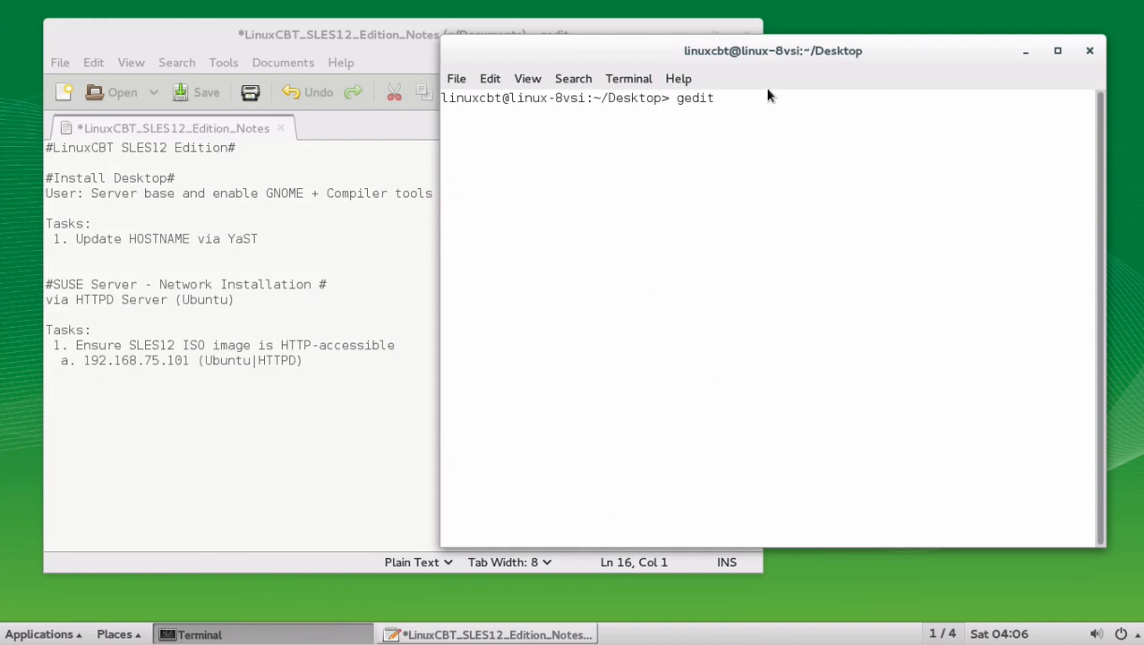
{"action": "type", "text": "ssh root@192"}
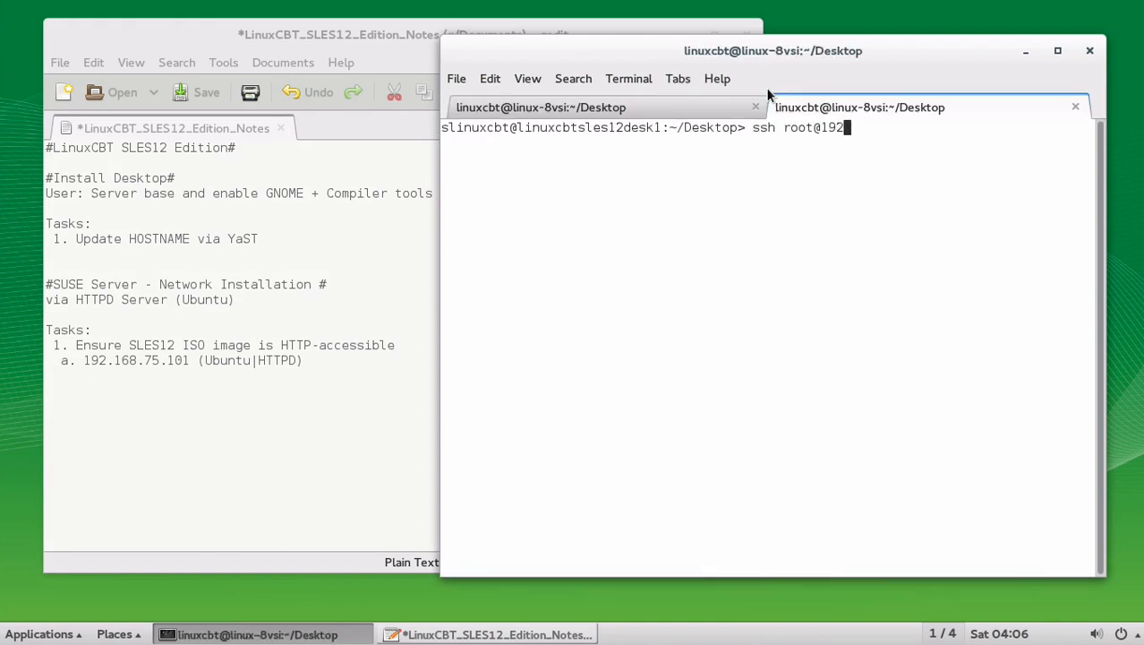
{"action": "type", "text": ".168.75.101"}
{"action": "key", "text": "Return"}
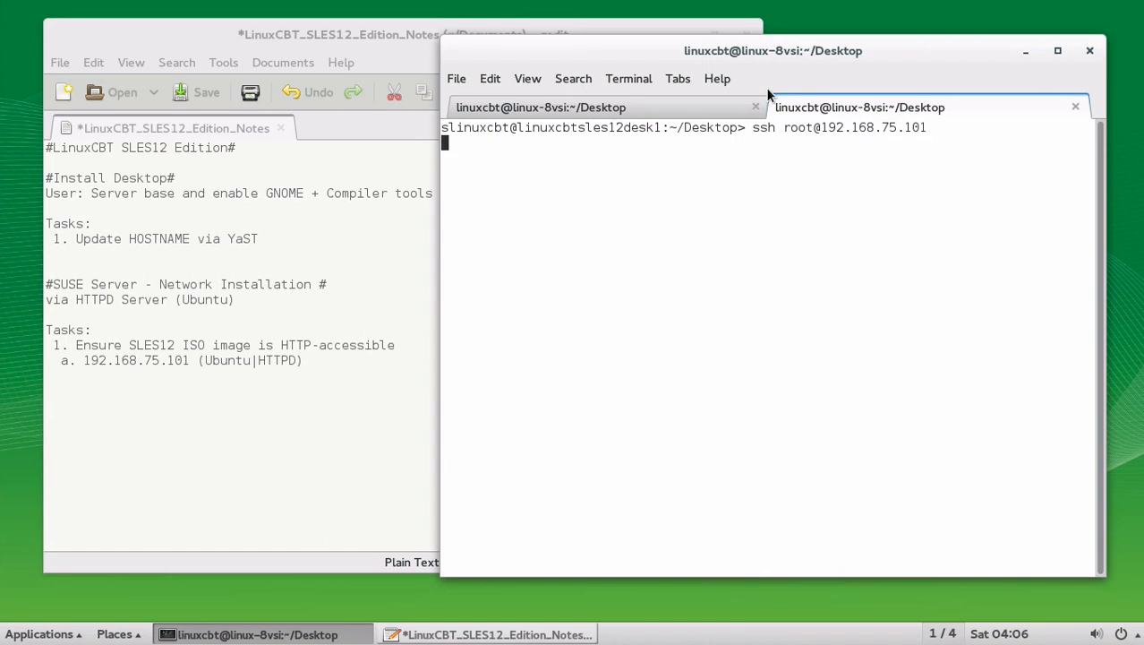
{"action": "type", "text": "yes"}
{"action": "key", "text": "Return"}
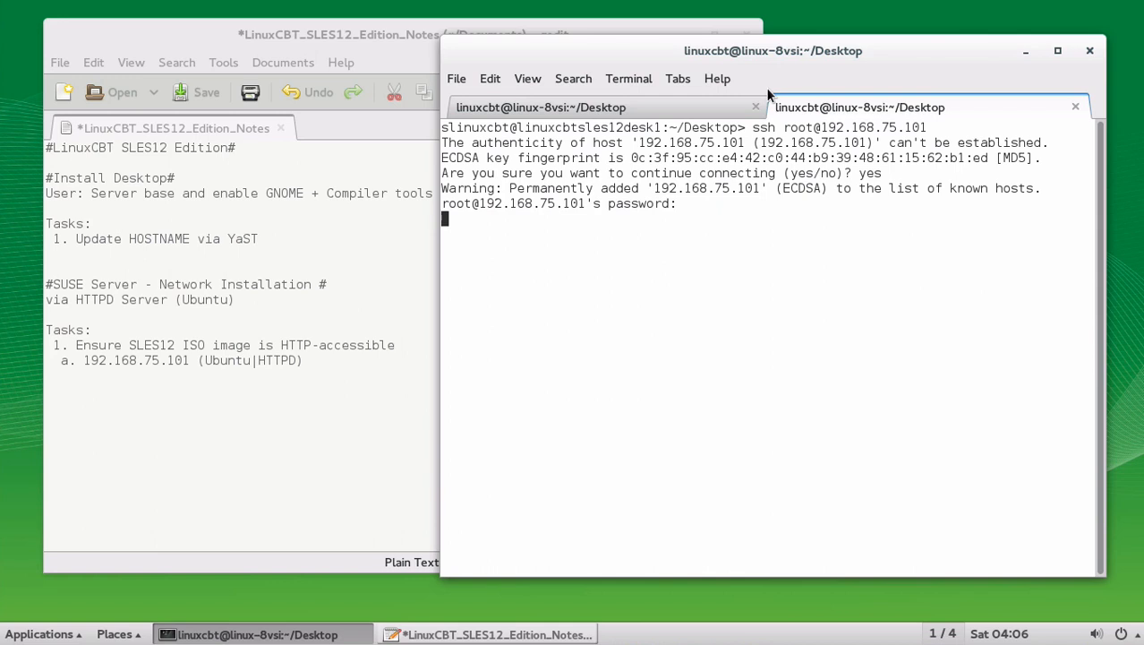
{"action": "key", "text": "Return"}
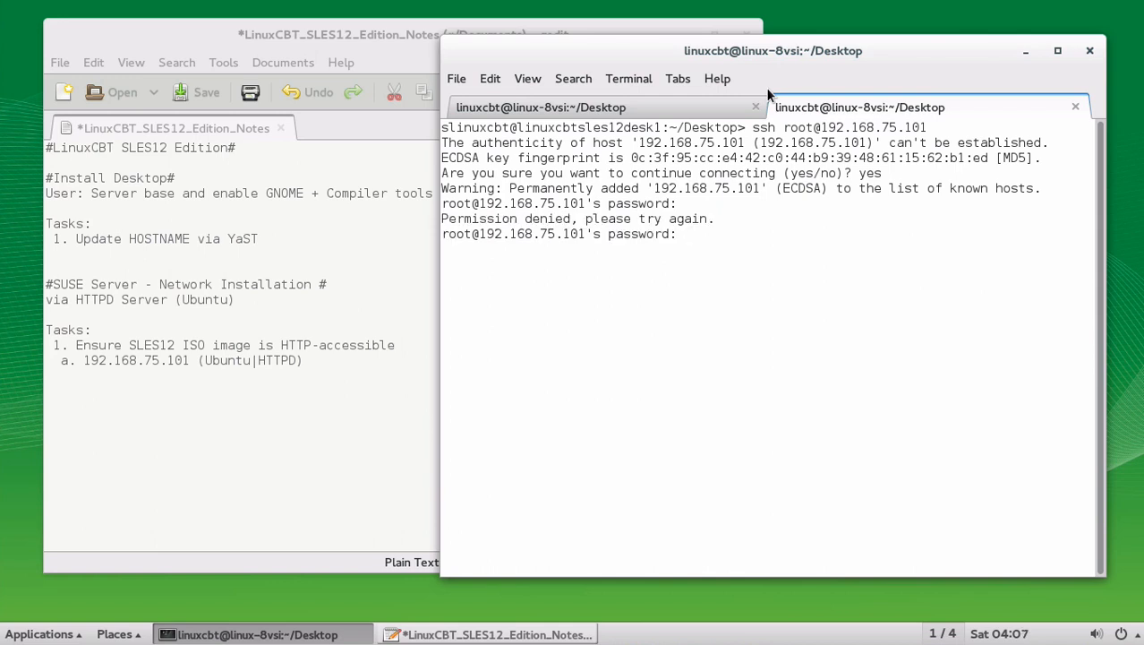
{"action": "key", "text": "ctrl+c"}
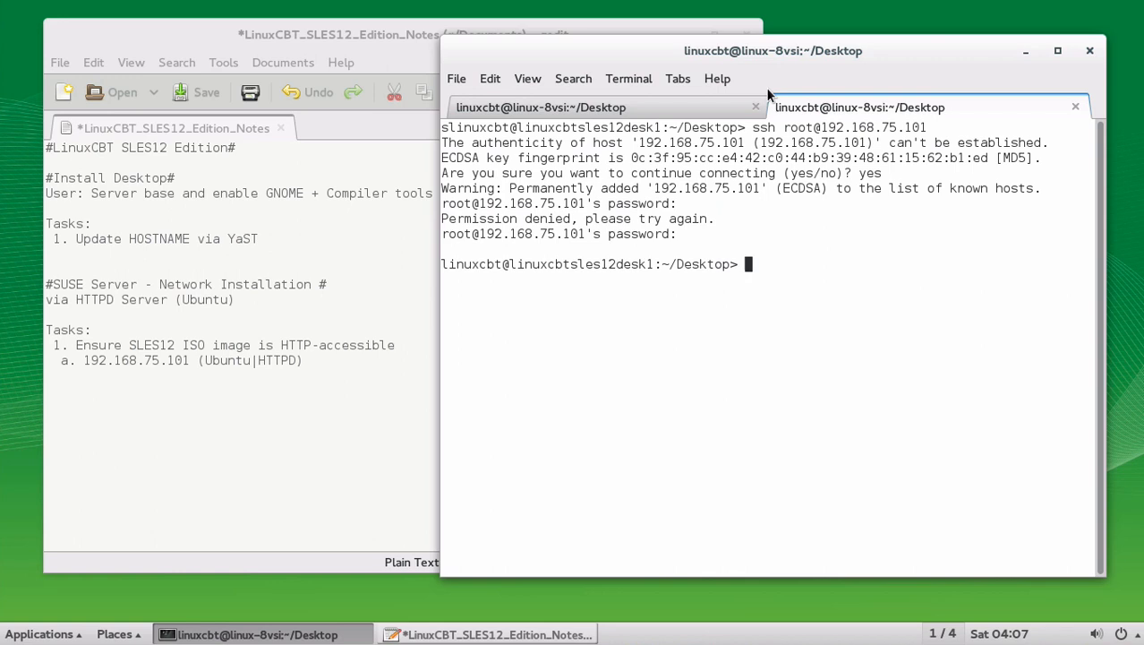
Step: Reconnect with ssh 192.168.75.101 as the current user and enter their password
{"action": "key", "text": "Up"}
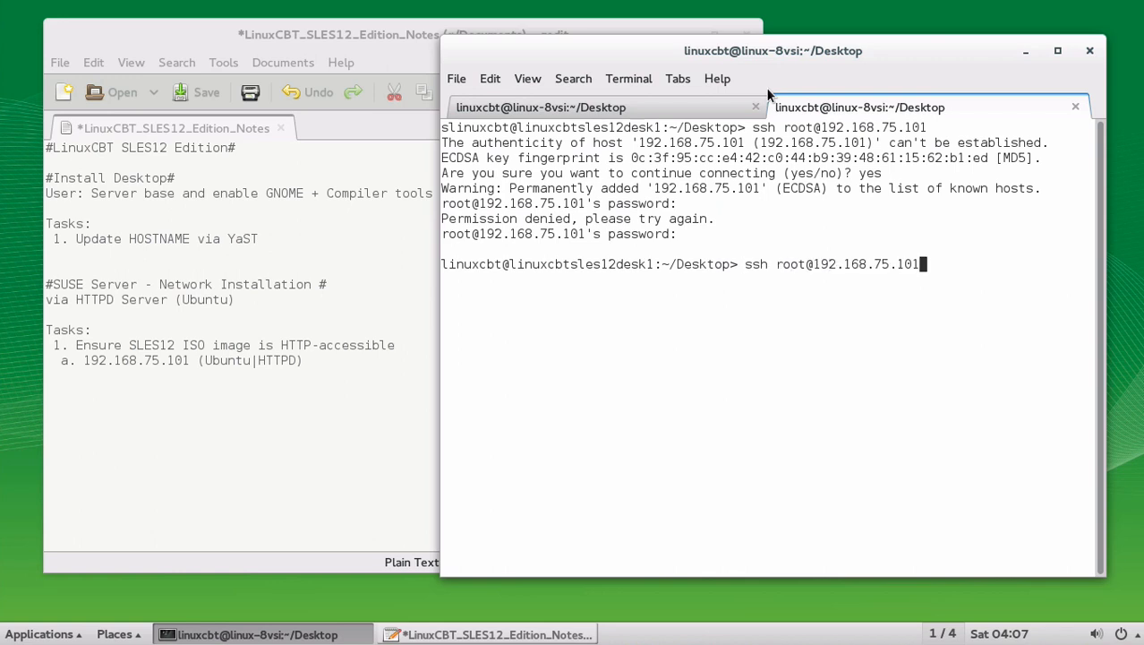
{"action": "key", "text": "Left"}
{"action": "key", "text": "Left"}
{"action": "key", "text": "Left"}
{"action": "key", "text": "Left"}
{"action": "key", "text": "Left"}
{"action": "key", "text": "Left"}
{"action": "key", "text": "Left"}
{"action": "key", "text": "Left"}
{"action": "key", "text": "Left"}
{"action": "key", "text": "Left"}
{"action": "key", "text": "Left"}
{"action": "key", "text": "Left"}
{"action": "key", "text": "Left"}
{"action": "key", "text": "Left"}
{"action": "key", "text": "BackSpace"}
{"action": "key", "text": "BackSpace"}
{"action": "key", "text": "BackSpace"}
{"action": "key", "text": "BackSpace"}
{"action": "key", "text": "BackSpace"}
{"action": "key", "text": "Return"}
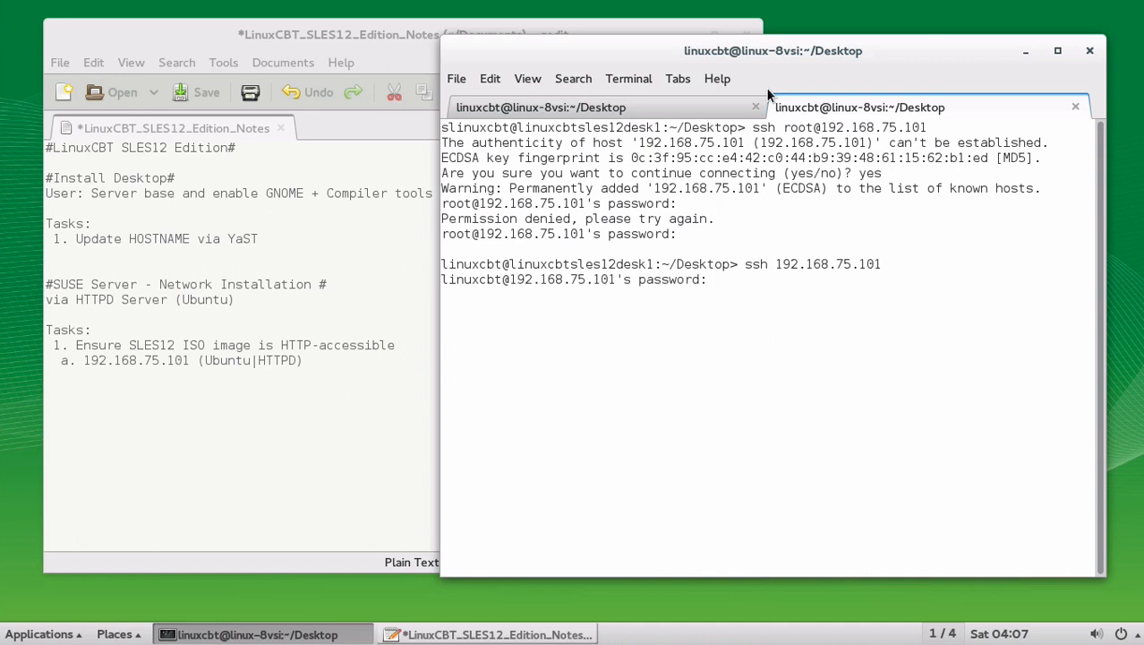
{"action": "key", "text": "Return"}
Step: Become root with su, change into /LinuxCBT, and list the ISO files there
{"action": "type", "text": "su"}
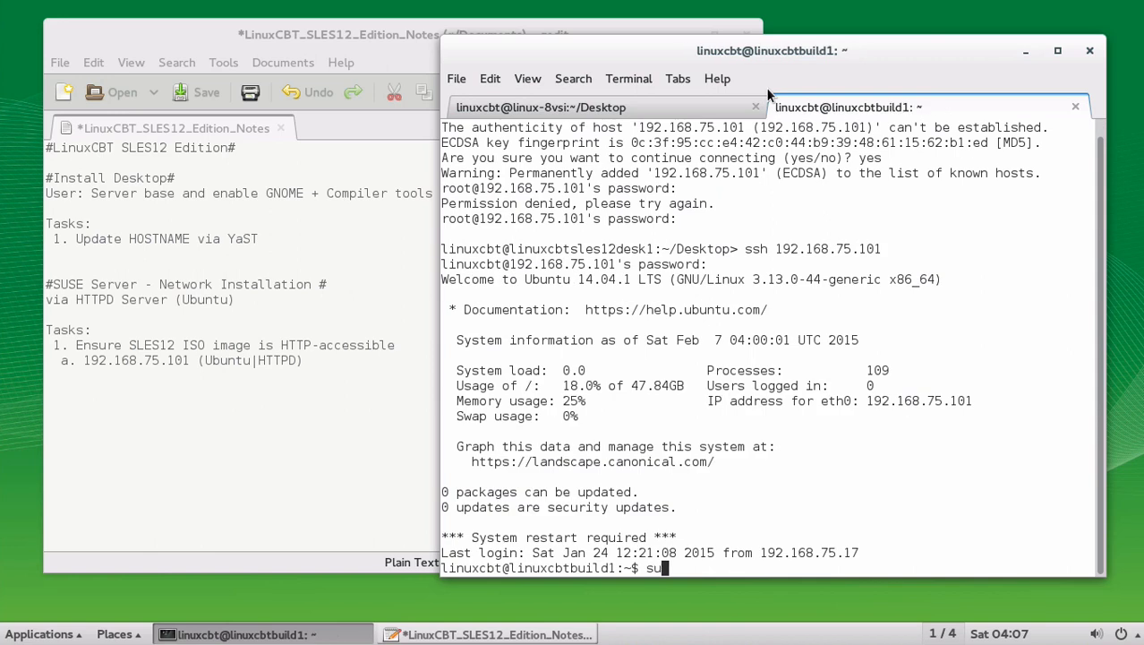
{"action": "key", "text": "Return"}
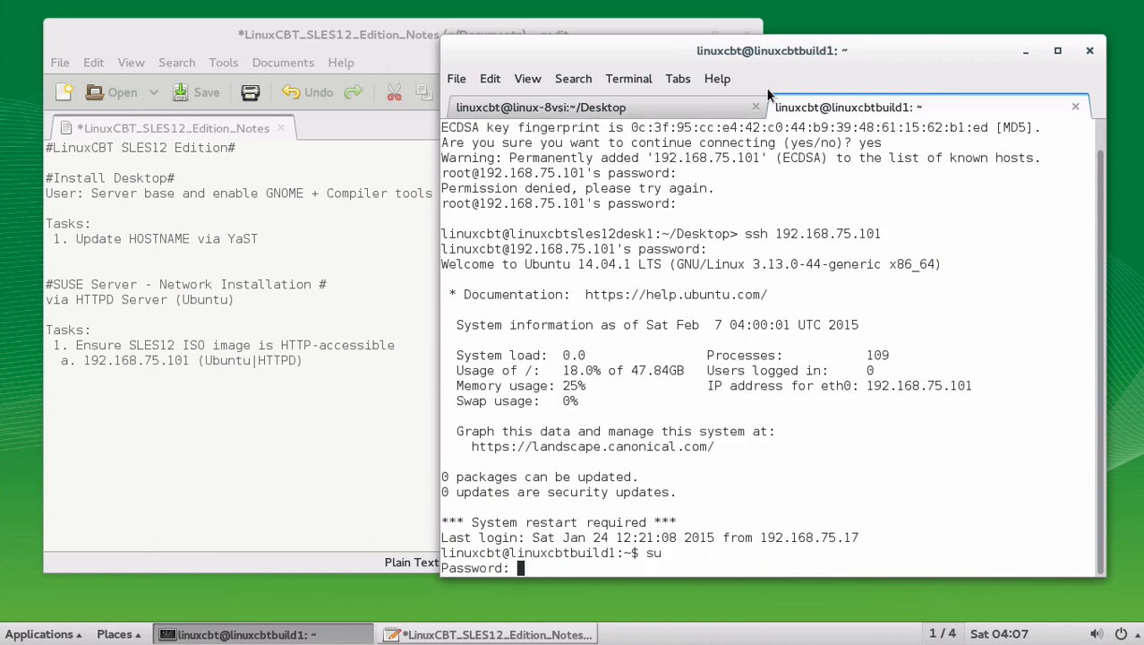
{"action": "key", "text": "Return"}
{"action": "type", "text": "cd ?"}
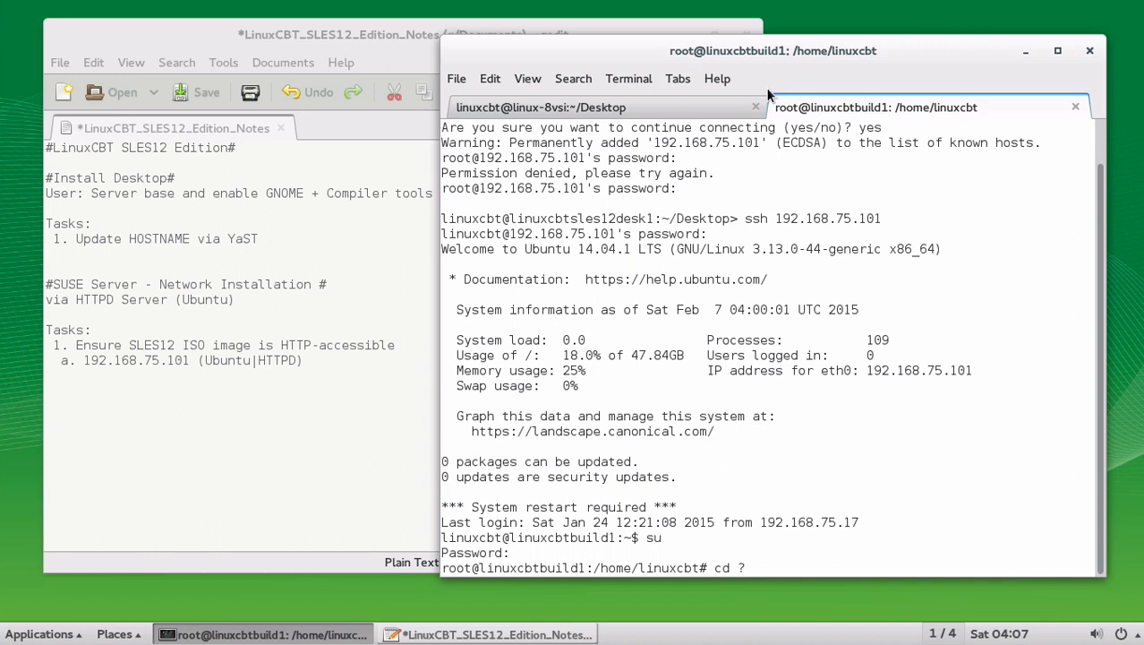
{"action": "key", "text": "BackSpace"}
{"action": "type", "text": "/Li"}
{"action": "key", "text": "Tab"}
{"action": "key", "text": "Return"}
{"action": "type", "text": "ls -l "}
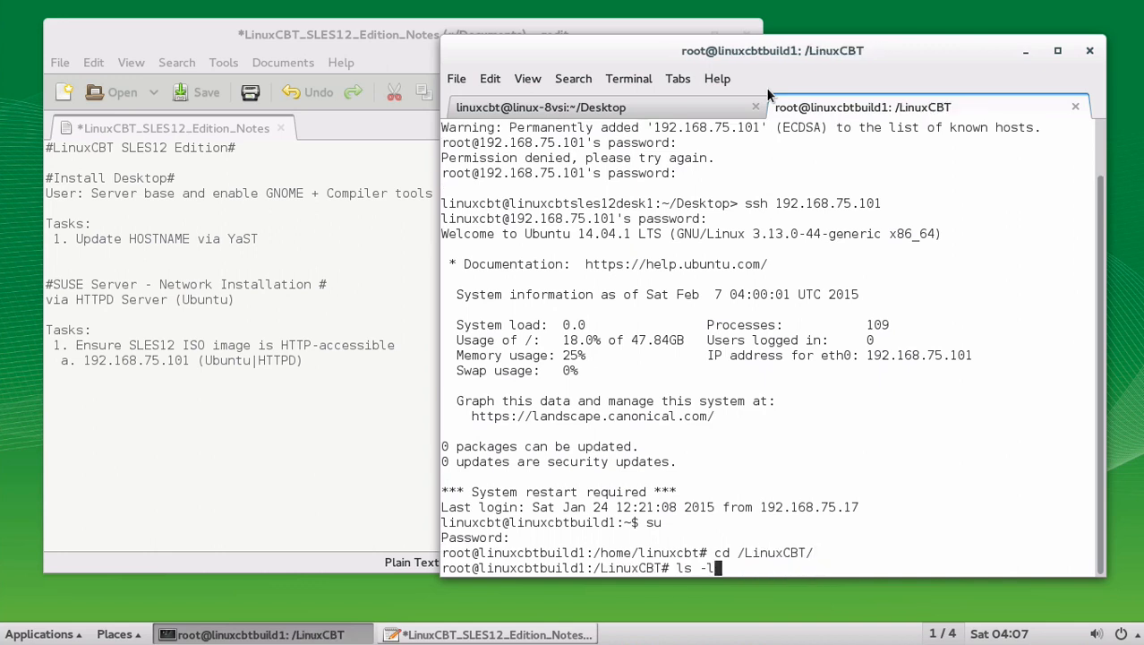
{"action": "type", "text": "*iso"}
{"action": "key", "text": "Return"}
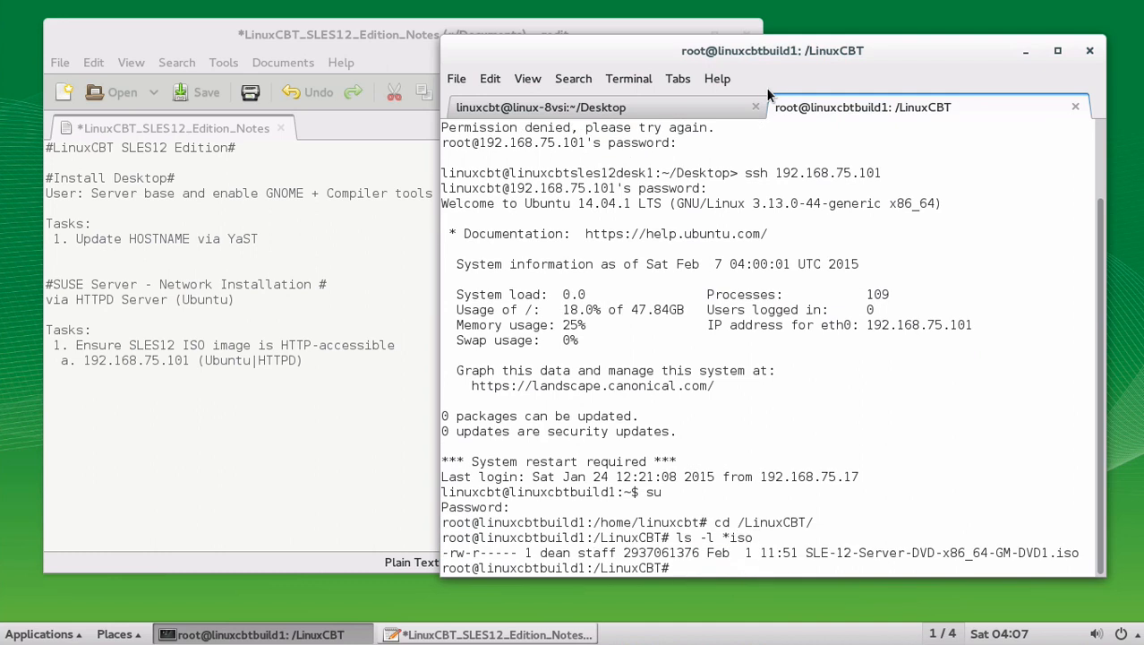
Step: Loop-mount the SLES 12 ISO onto SUSE12/ with mount -t iso9660 -o loop
{"action": "double_click", "coordinate": [966, 555]}
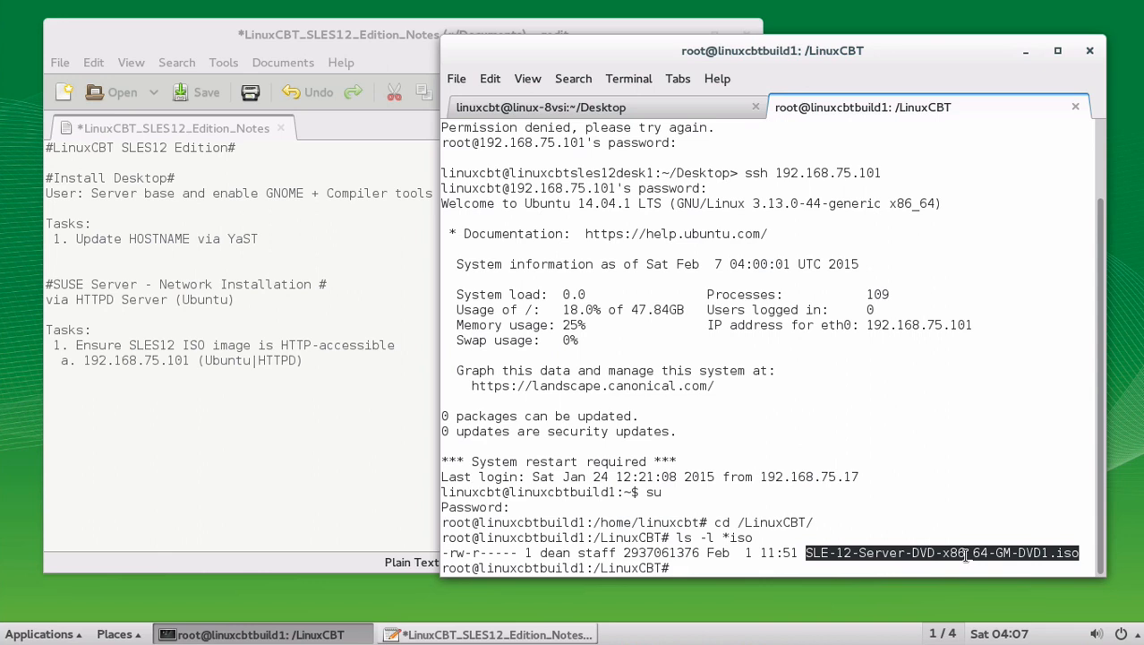
{"action": "type", "text": "mount -t iso966"}
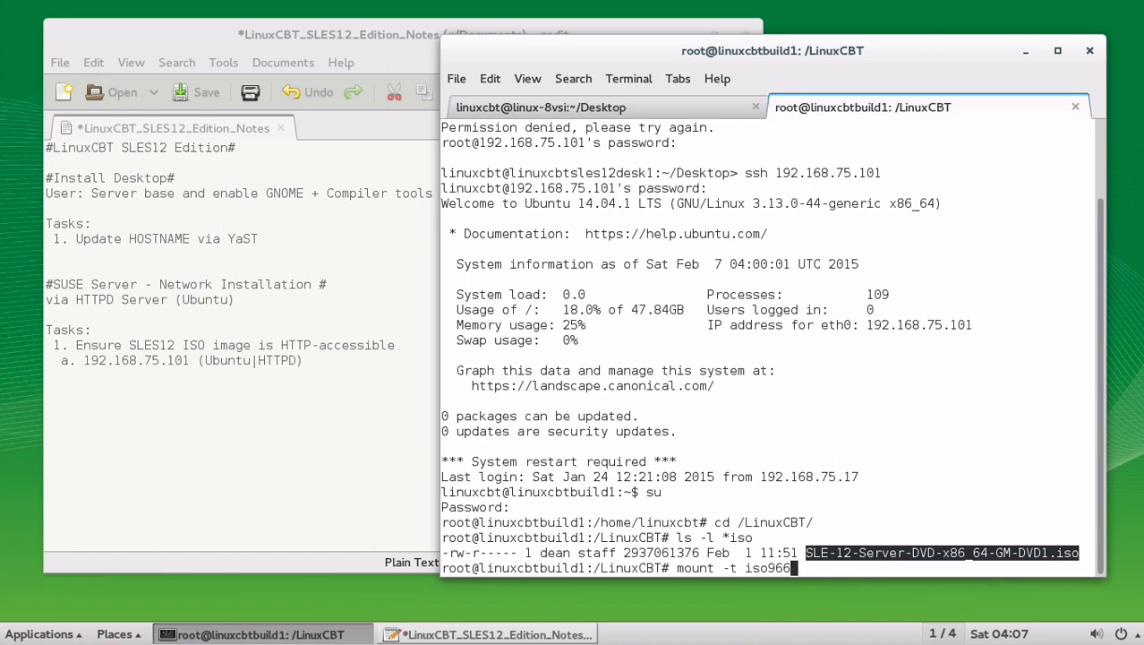
{"action": "type", "text": "0 -o loop SUSE12/"}
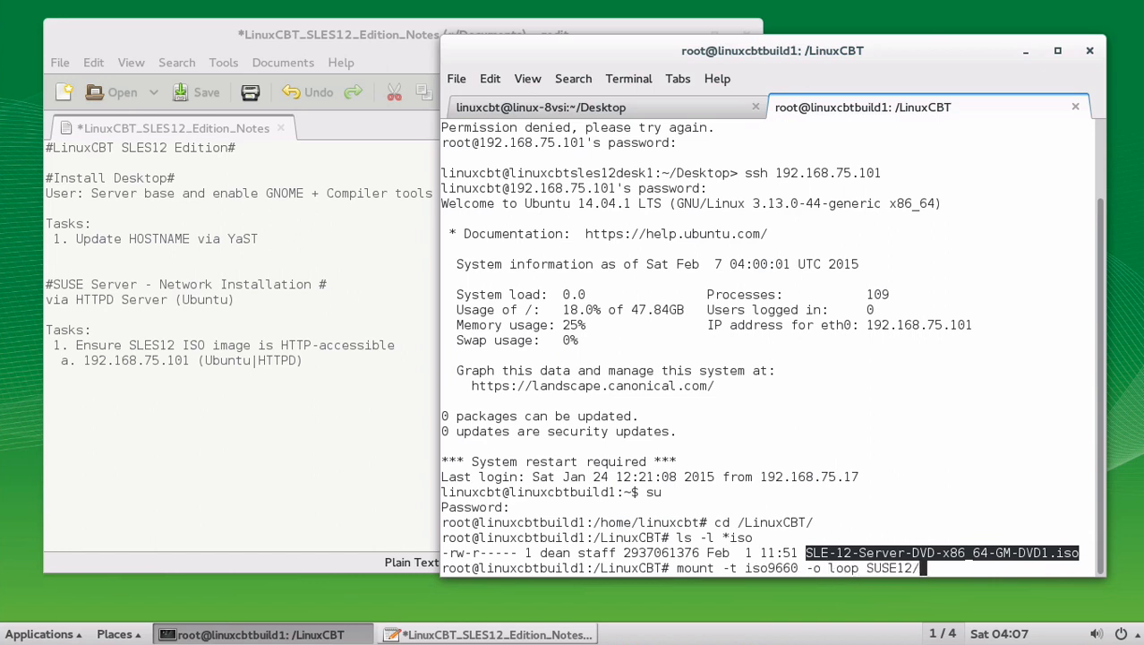
{"action": "key", "text": "Left"}
{"action": "key", "text": "Left"}
{"action": "key", "text": "Left"}
{"action": "key", "text": "Left"}
{"action": "key", "text": "Left"}
{"action": "key", "text": "Left"}
{"action": "key", "text": "Left"}
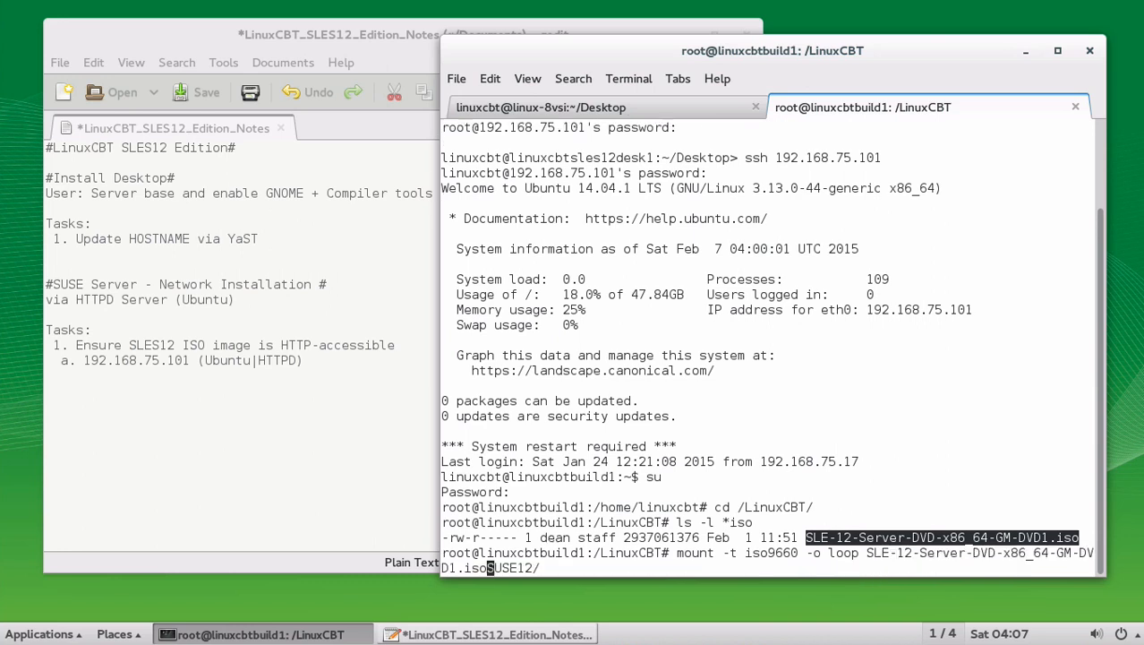
{"action": "key", "text": "shift+Insert"}
{"action": "key", "text": "Return"}
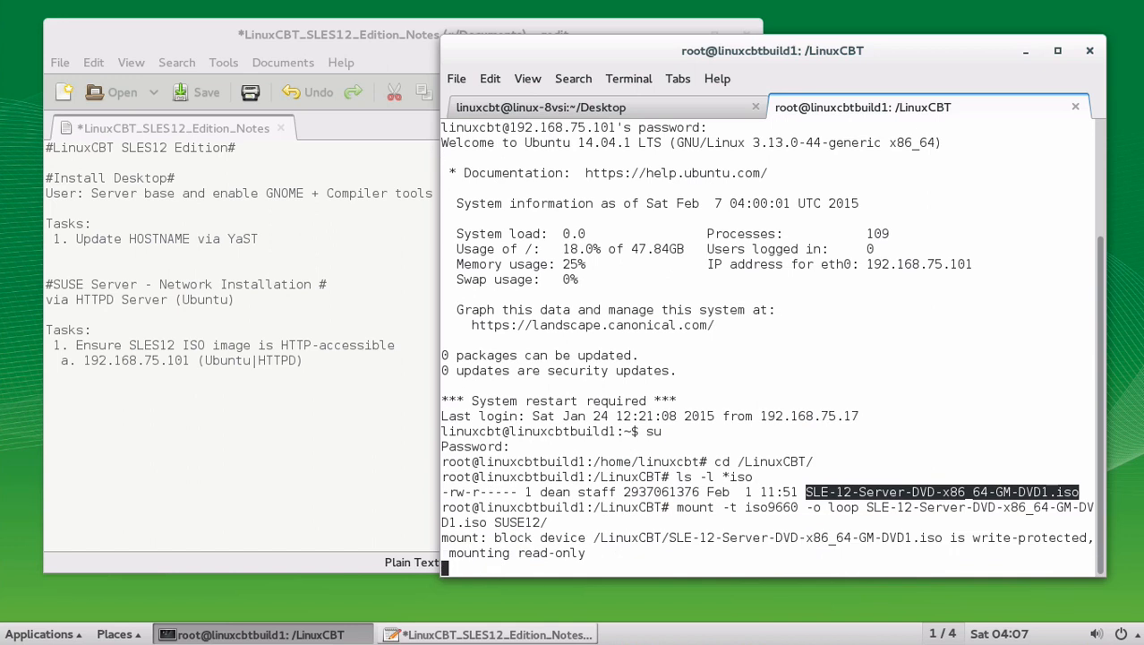
Step: Confirm the mount with df -h /LinuxCBT/SUSE12/ and list the contents of SUSE12/
{"action": "type", "text": "df -h /"}
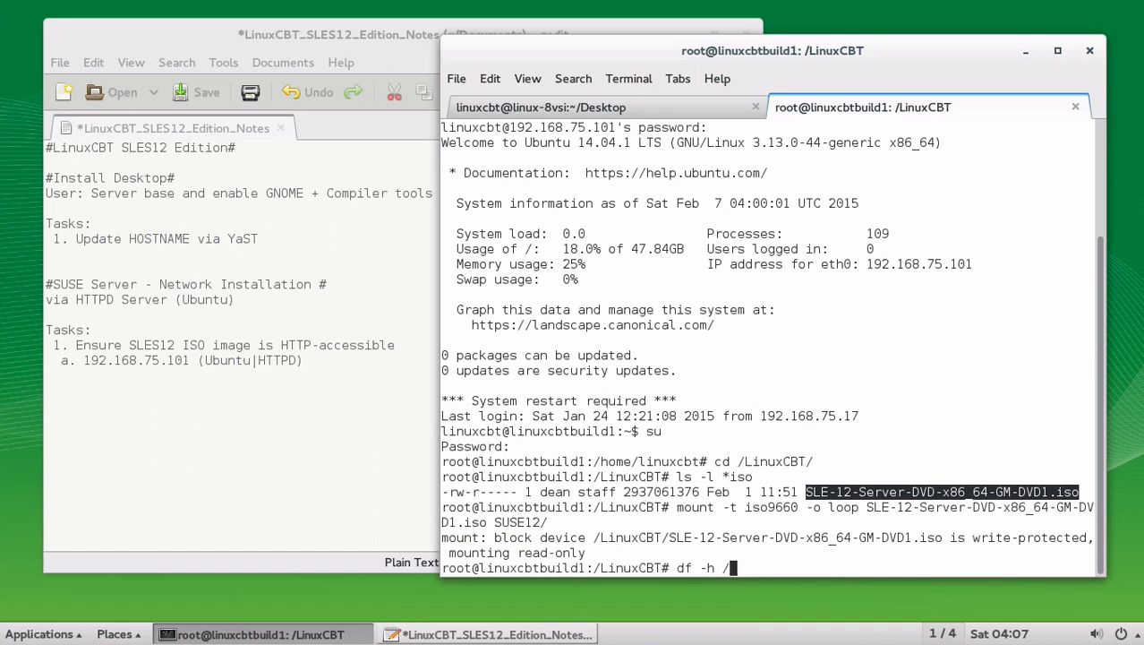
{"action": "type", "text": "LinuxCBT/"}
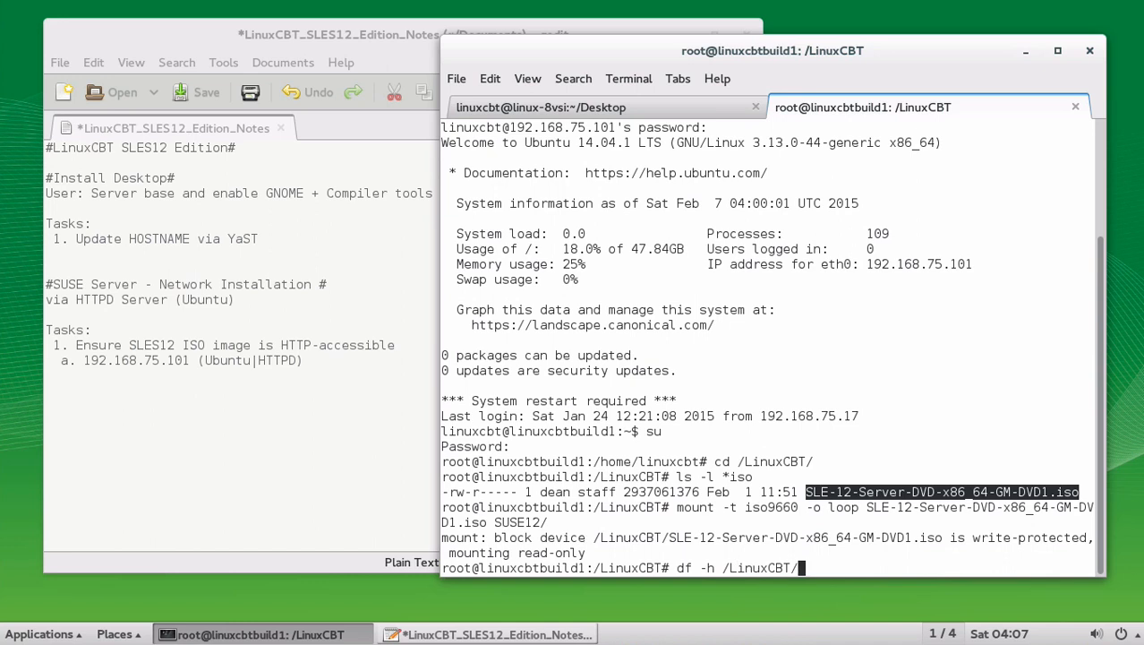
{"action": "type", "text": "SUSE12/"}
{"action": "key", "text": "Return"}
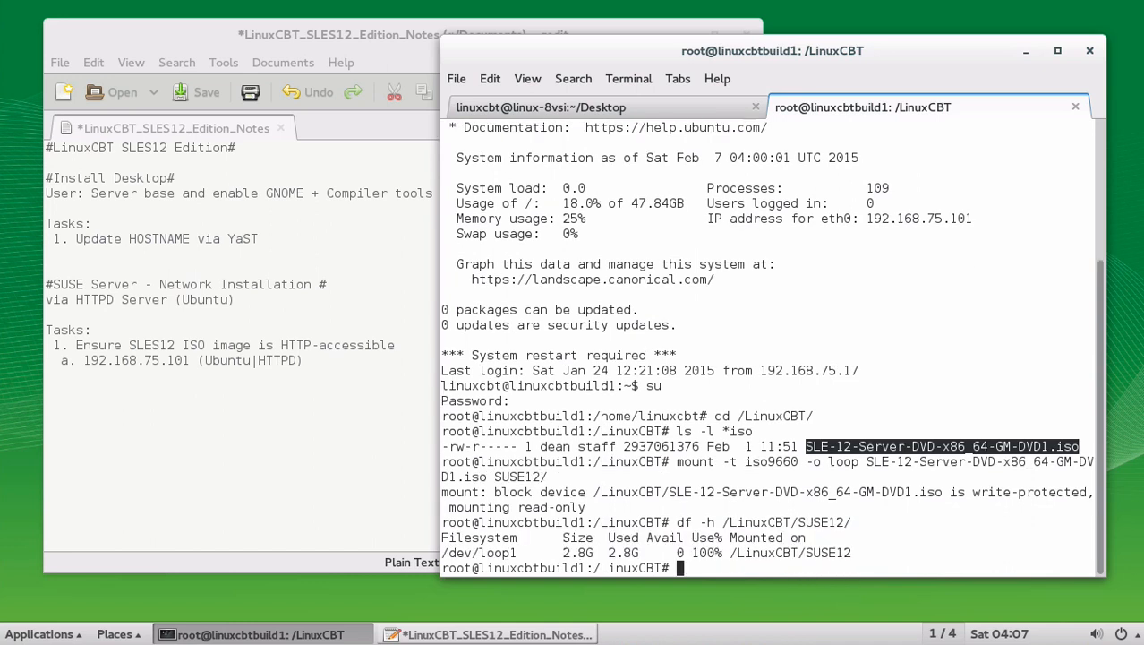
{"action": "type", "text": "wls"}
{"action": "key", "text": "ctrl+c"}
{"action": "type", "text": "ls -l SUSE12/"}
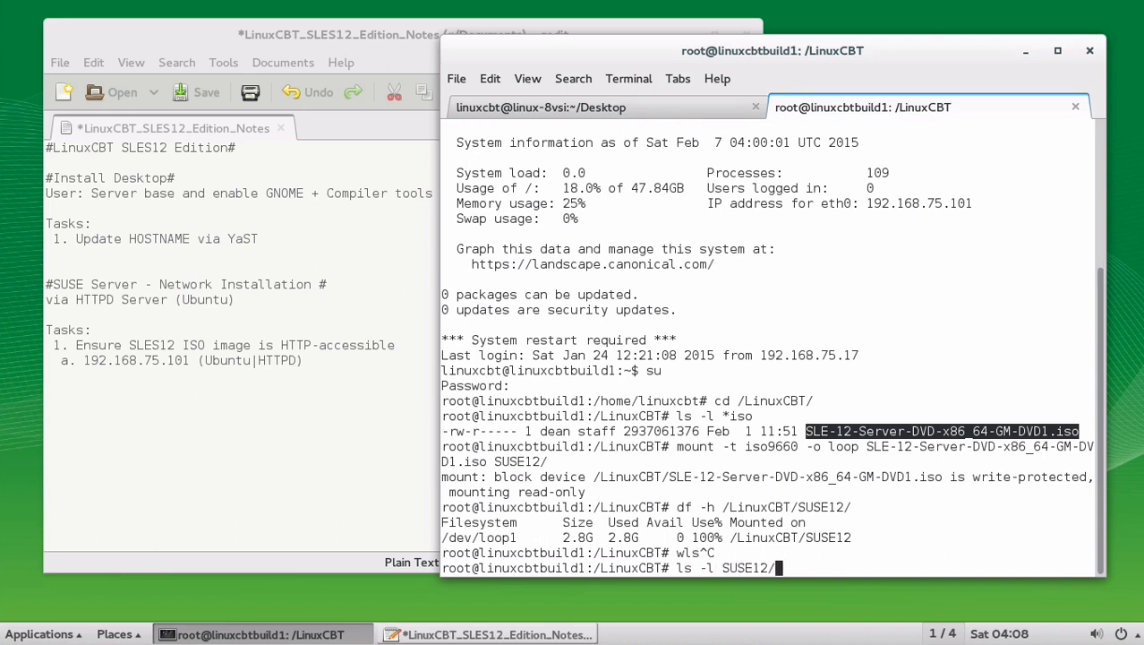
{"action": "key", "text": "Return"}
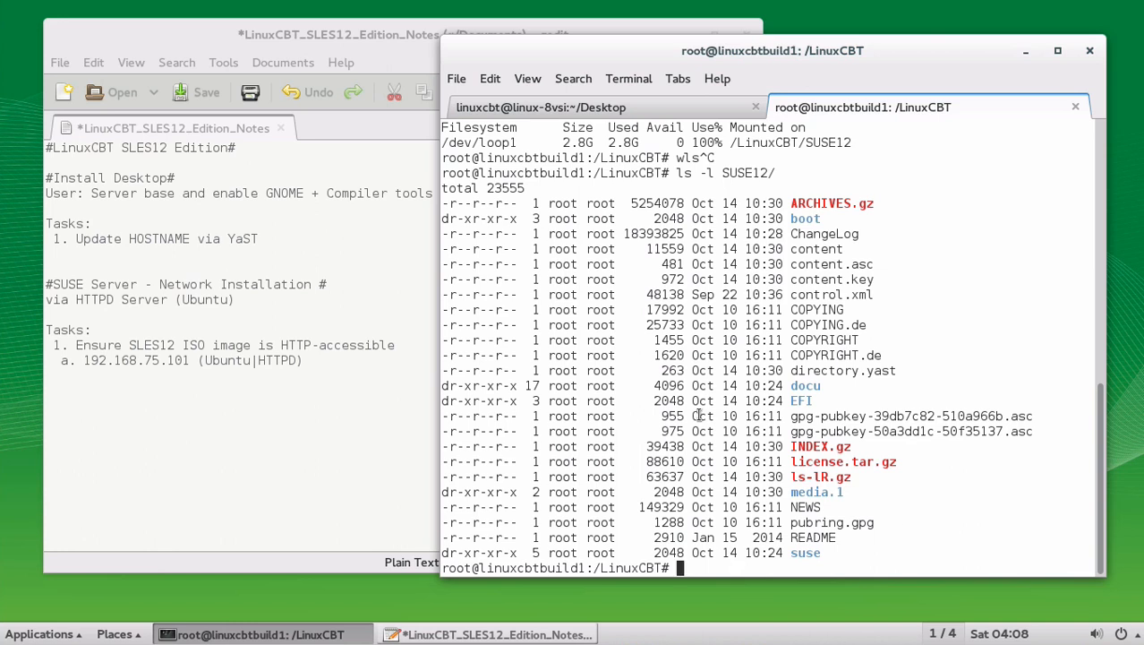
{"action": "left_click", "coordinate": [345, 360]}
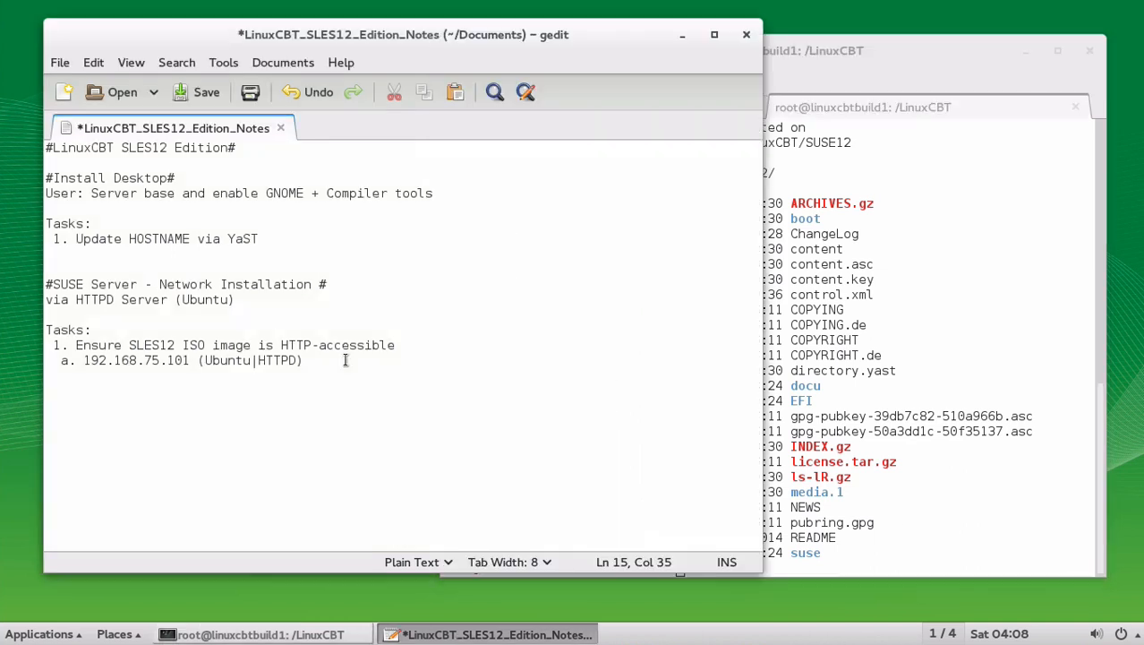
Step: Add note 'b. 'cd /LinuxCBT && mount -t iso9660 -o loop /LinuxCBT/' below the IP address line
{"action": "key", "text": "Return"}
{"action": "type", "text": "b. 'cd /LinuxCBT && mount -t"}
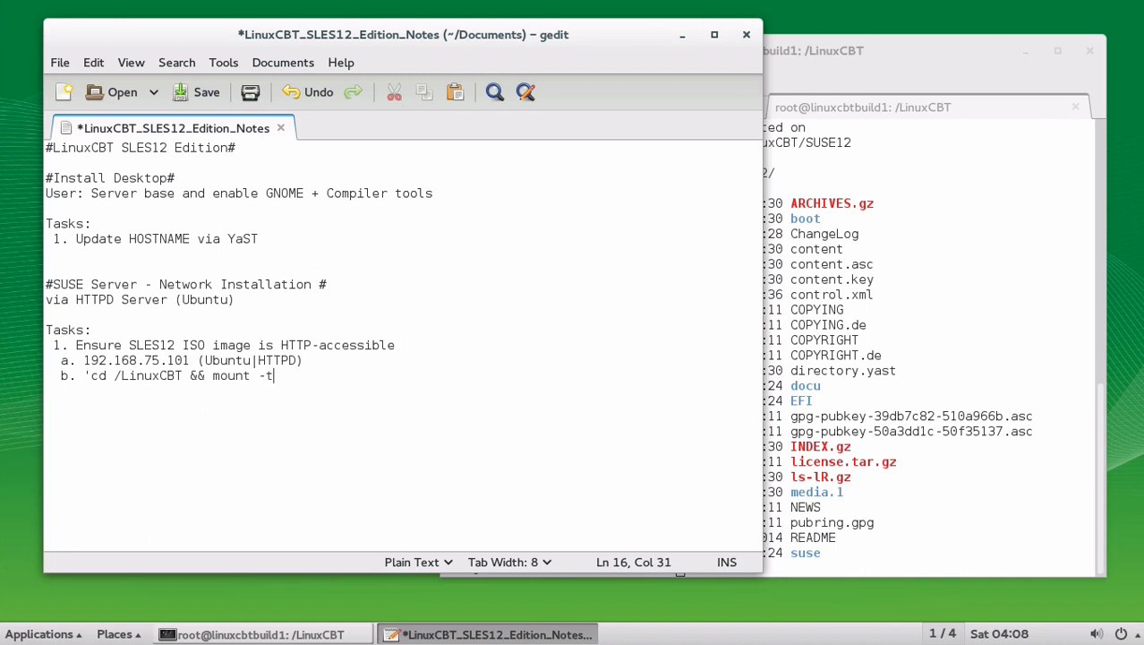
{"action": "type", "text": " iso9660 -o loop "}
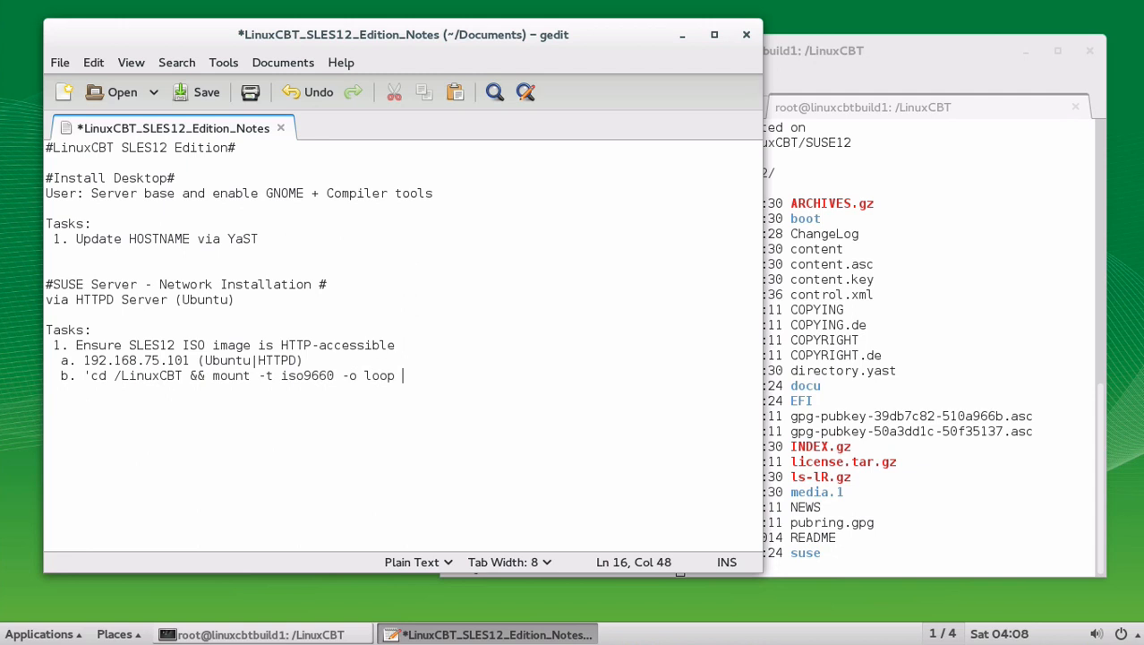
{"action": "type", "text": "/LinuxCBT/"}
{"action": "left_click", "coordinate": [888, 358]}
Step: List *iso in /LinuxCBT and select the name SLE-12-Server-DVD-x86_64-GM-DVD1.iso
{"action": "type", "text": "ls"}
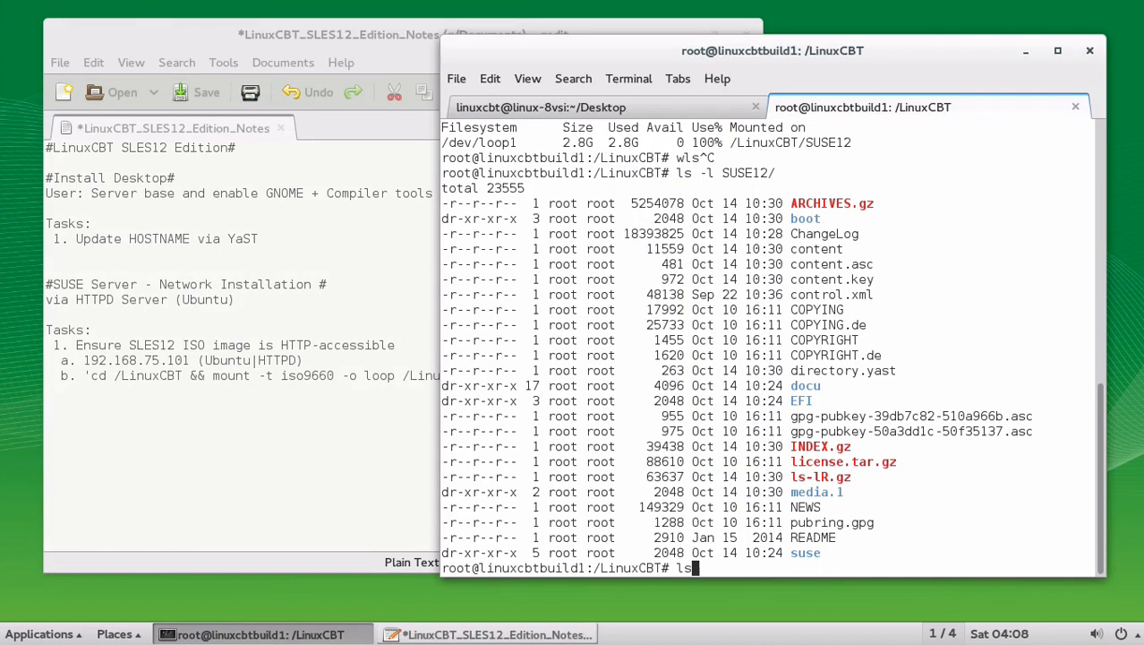
{"action": "type", "text": " -l *iso"}
{"action": "key", "text": "Return"}
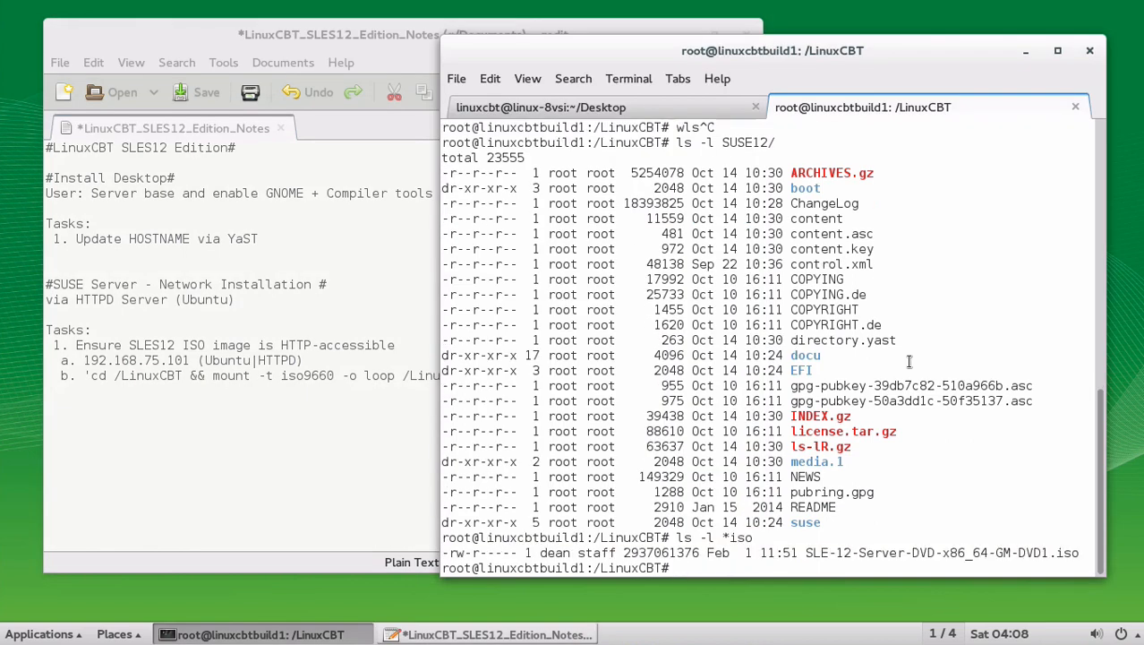
{"action": "double_click", "coordinate": [851, 555]}
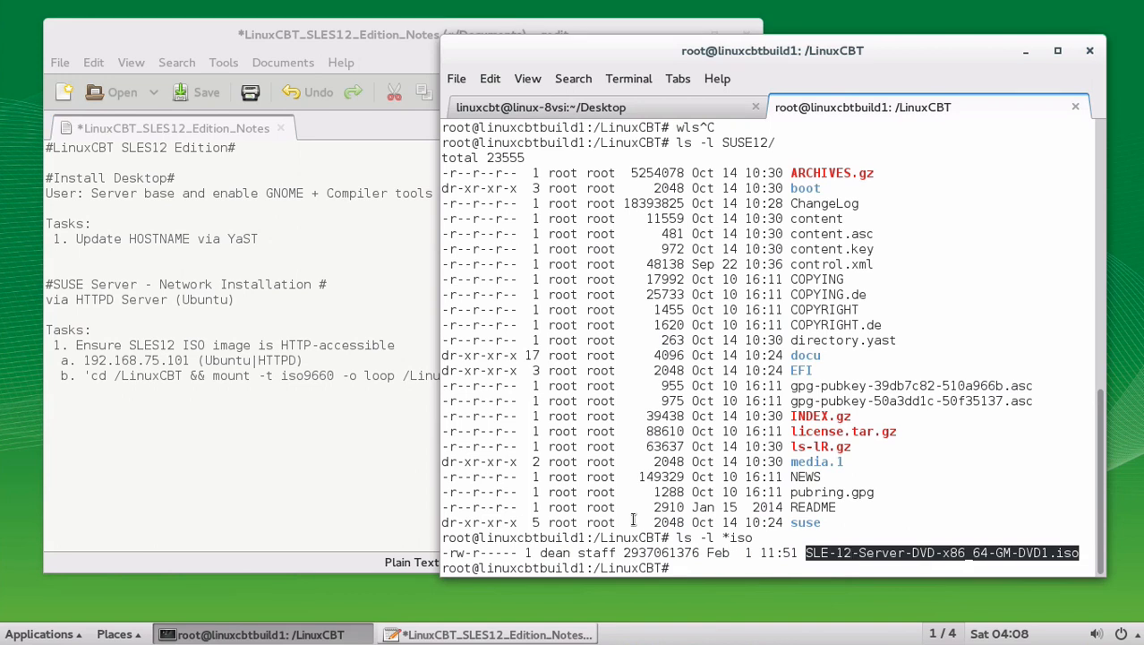
Step: Complete note b by pasting the ISO file name and adding the /LinuxCBT/SUSE12' mount point
{"action": "left_click", "coordinate": [484, 375]}
{"action": "key", "text": "Left"}
{"action": "key", "text": "Left"}
{"action": "key", "text": "Left"}
{"action": "key", "text": "Left"}
{"action": "key", "text": "Left"}
{"action": "key", "text": "Left"}
{"action": "key", "text": "Left"}
{"action": "key", "text": "Left"}
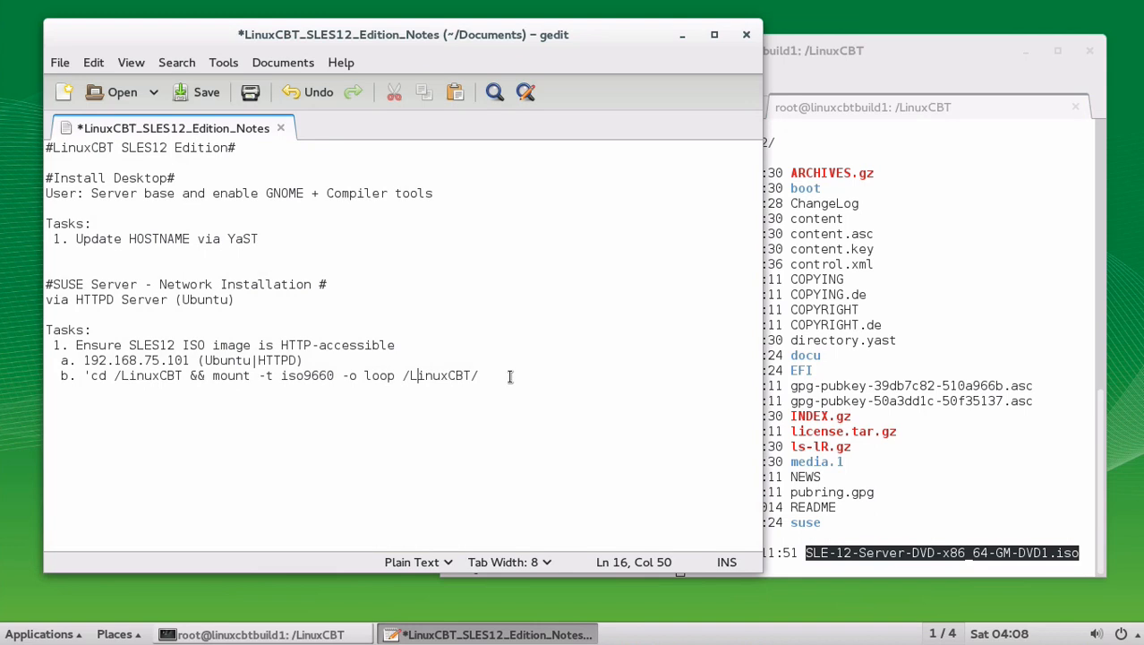
{"action": "key", "text": "Right"}
{"action": "middle_click", "coordinate": [509, 377]}
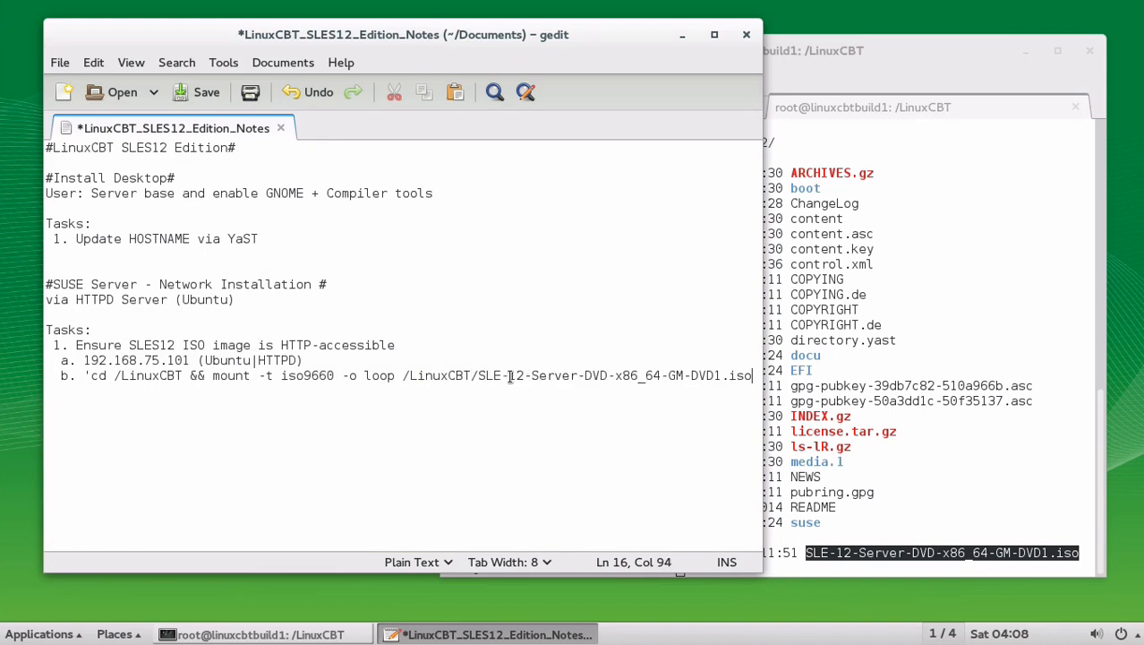
{"action": "type", "text": "/Linux"}
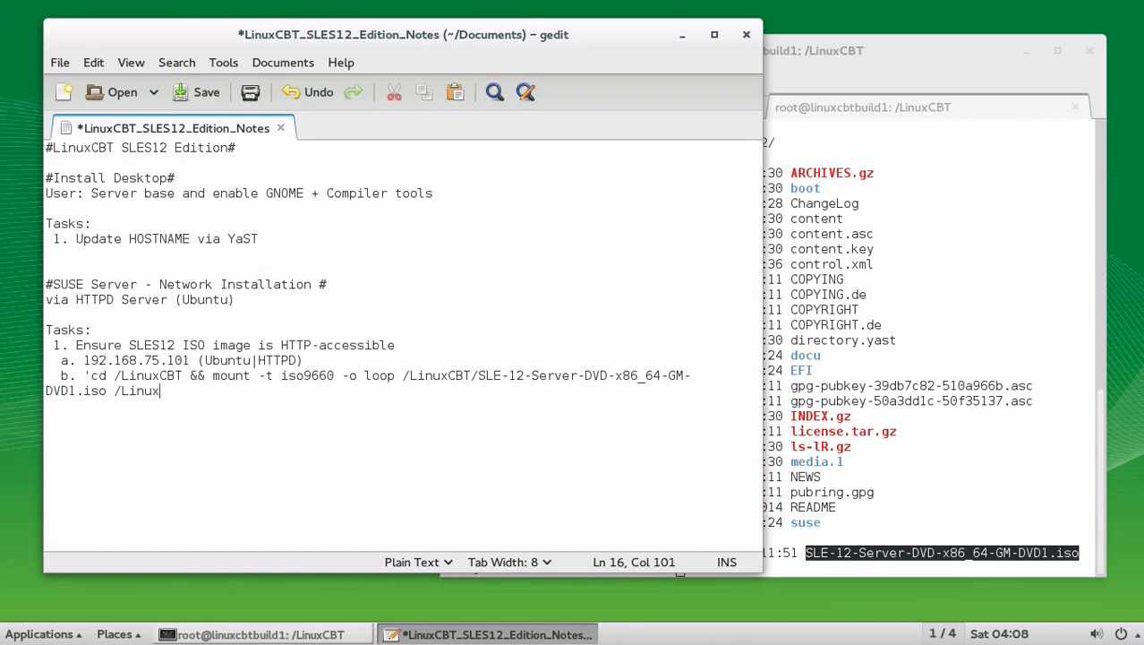
{"action": "type", "text": "CBT/SUSE12"}
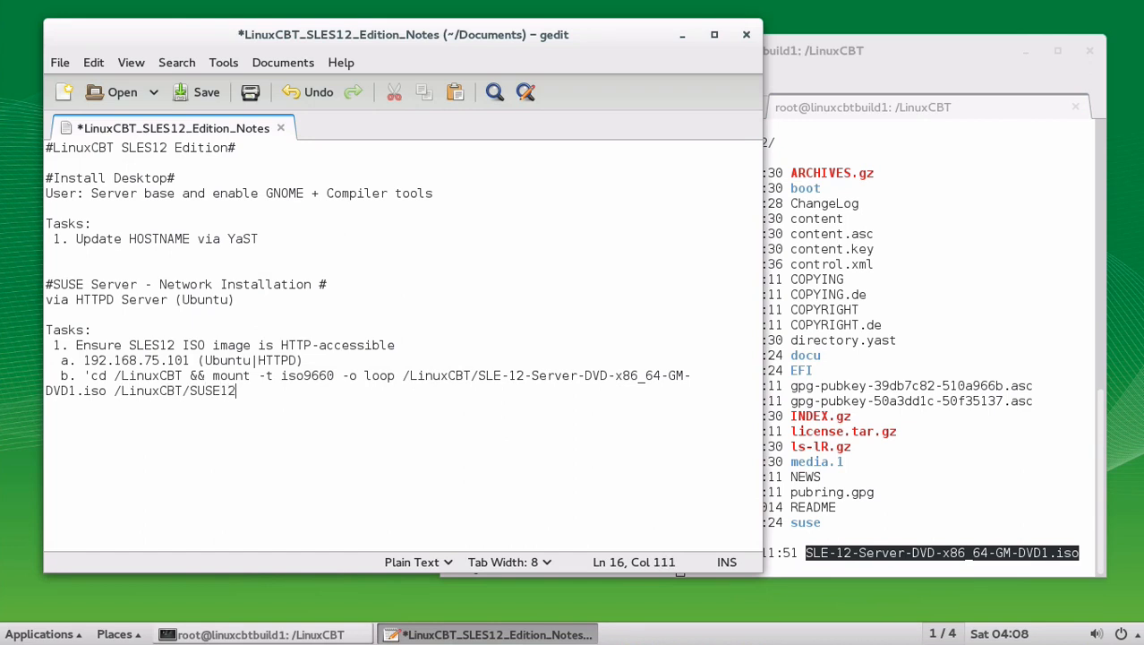
{"action": "type", "text": "'"}
Step: Add note 'c. 'df -h /LinuxCBT/SUSE12' - confirm mount' and begin task '2. VMware ESXi - Setup GUEST'
{"action": "key", "text": "Return"}
{"action": "type", "text": "c. 'df -h /Linu"}
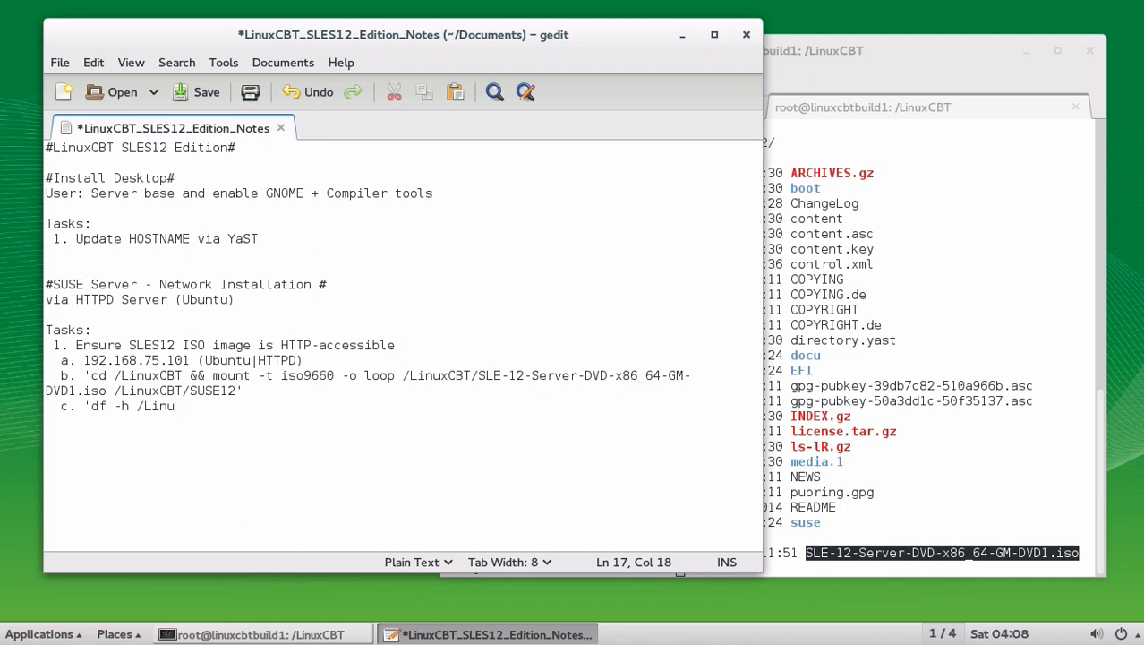
{"action": "type", "text": "xCBT/SUSE"}
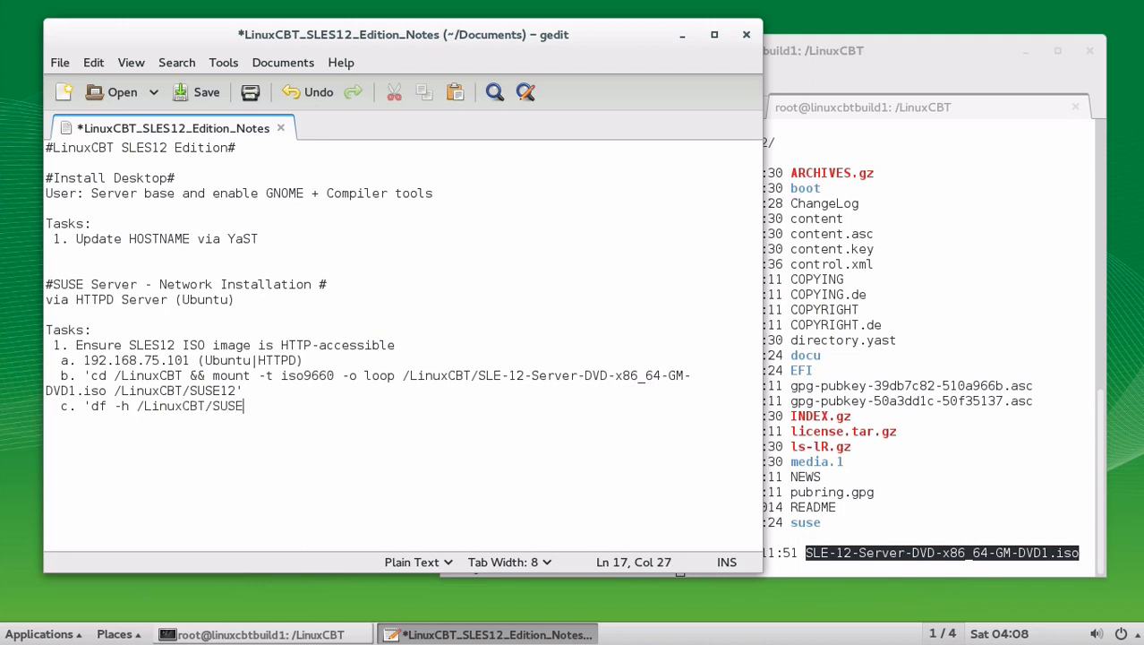
{"action": "type", "text": "12' - confirm mount"}
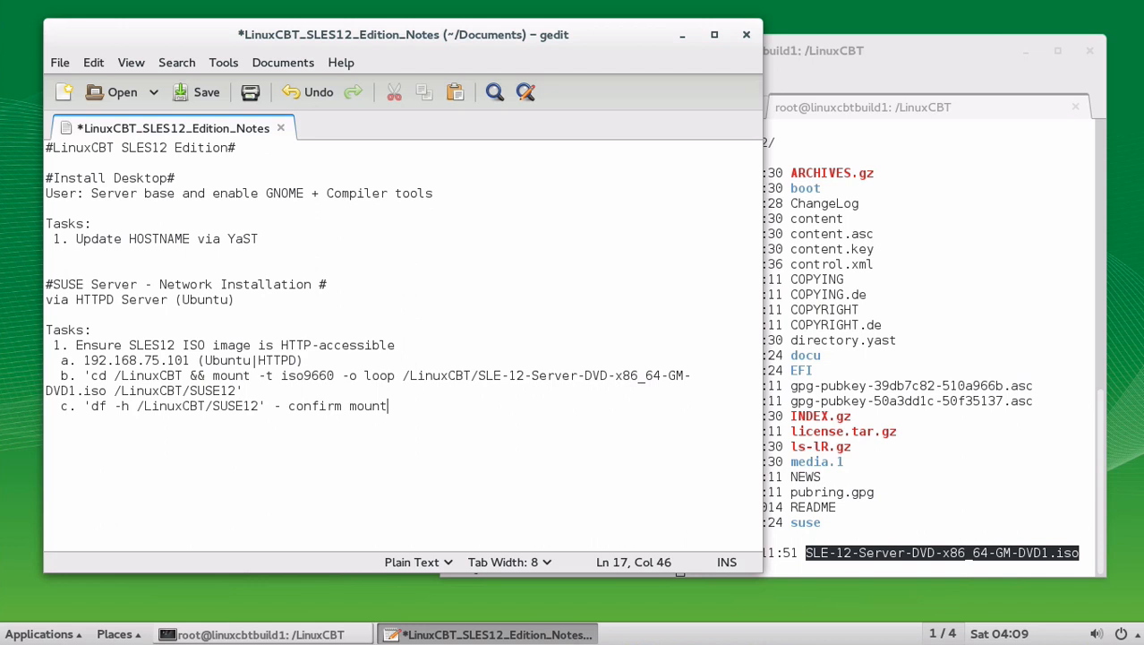
{"action": "key", "text": "Return"}
{"action": "key", "text": "Return"}
{"action": "type", "text": "2. "}
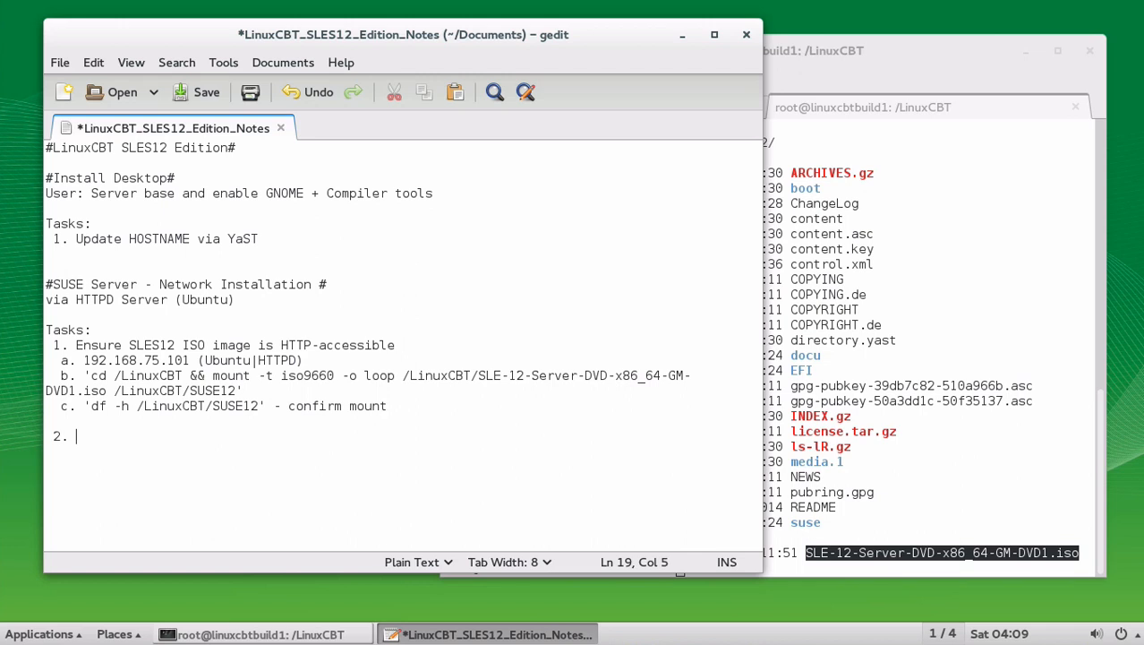
{"action": "type", "text": "VMware ES"}
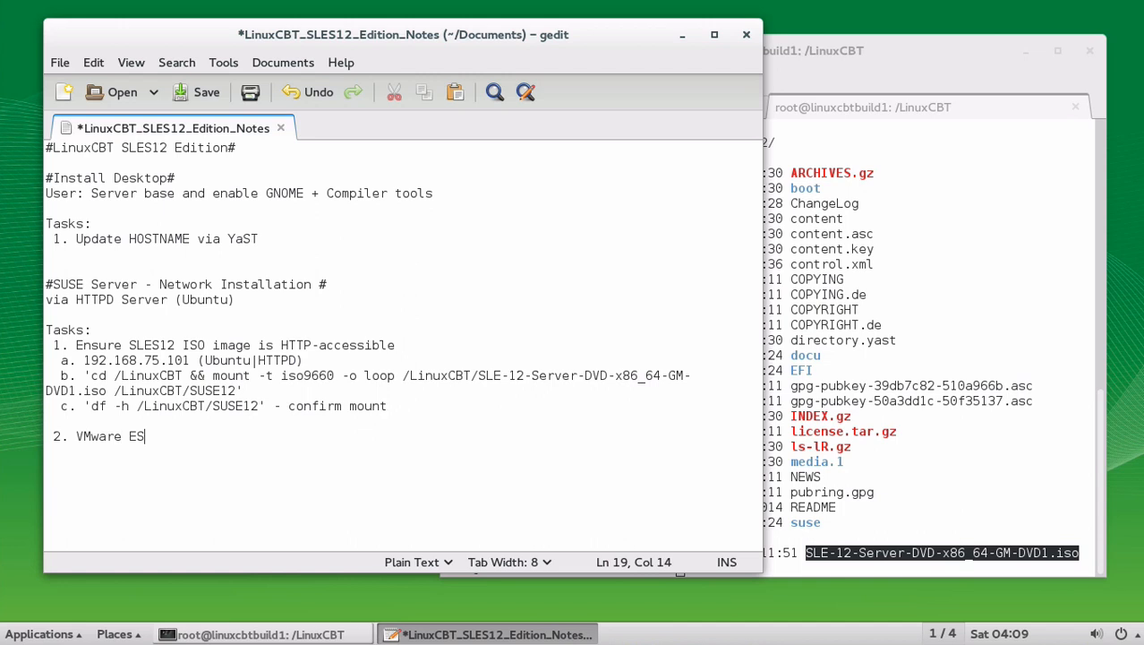
{"action": "type", "text": "Xi - Setup GUEST"}
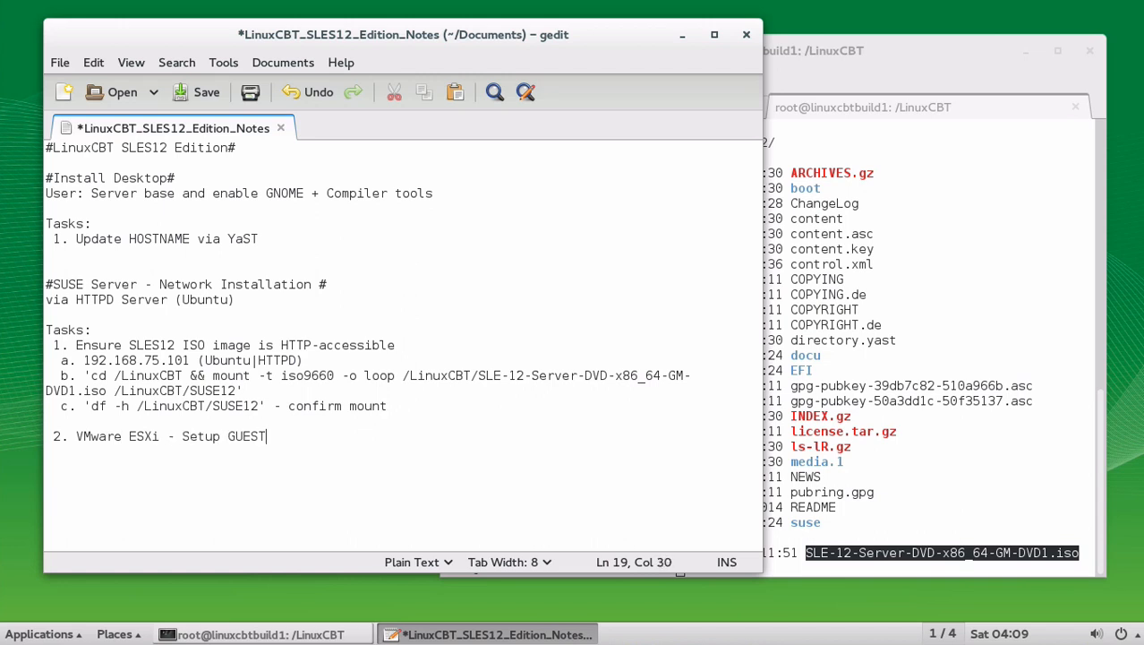
Step: Add sub-item 'a. 1024MB, 20GB, 1-CPU, 1-NIC, Linux 64-bit - Reference SLES ISO image' and save the notes
{"action": "key", "text": "Return"}
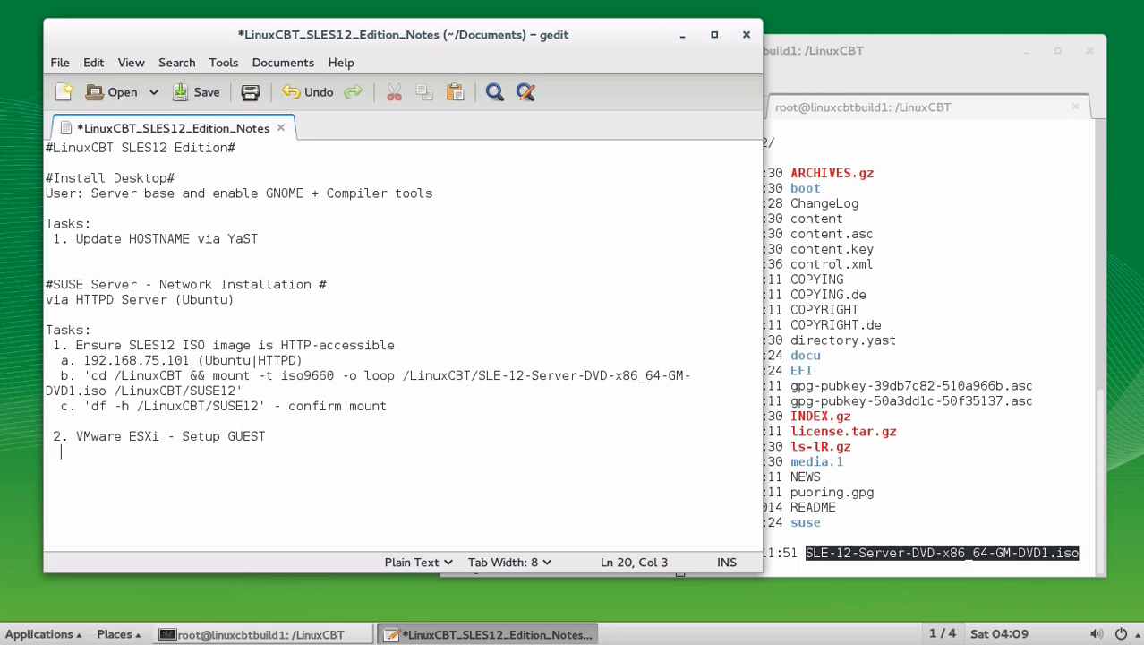
{"action": "type", "text": "a. 1024MB"}
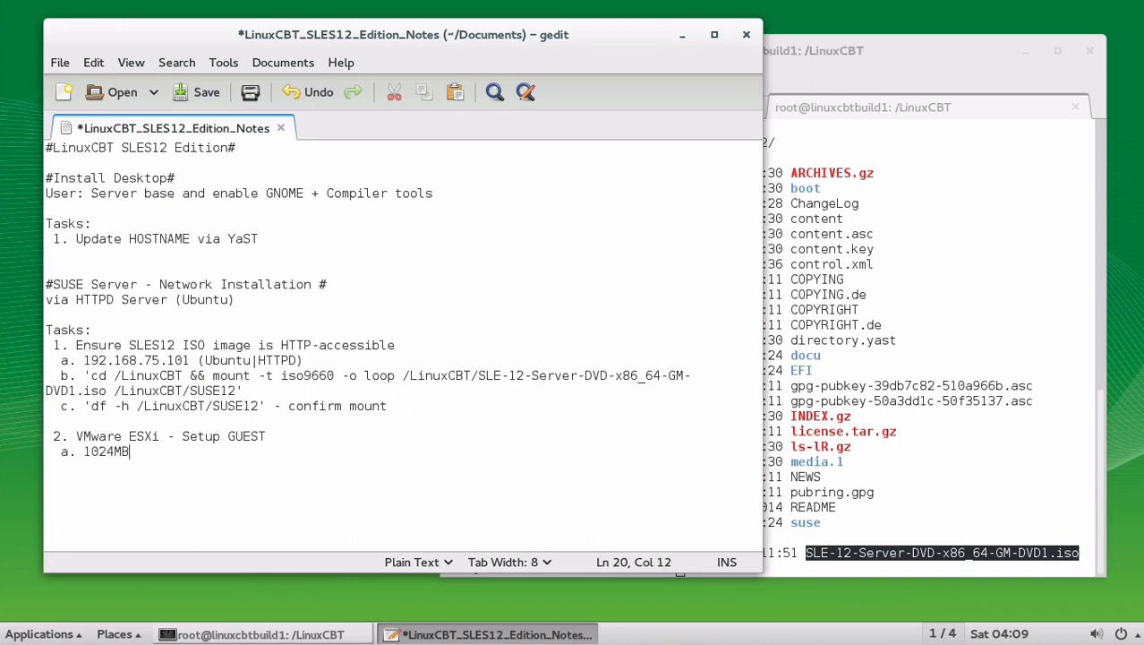
{"action": "type", "text": ", 20GB, 1CPU, 1"}
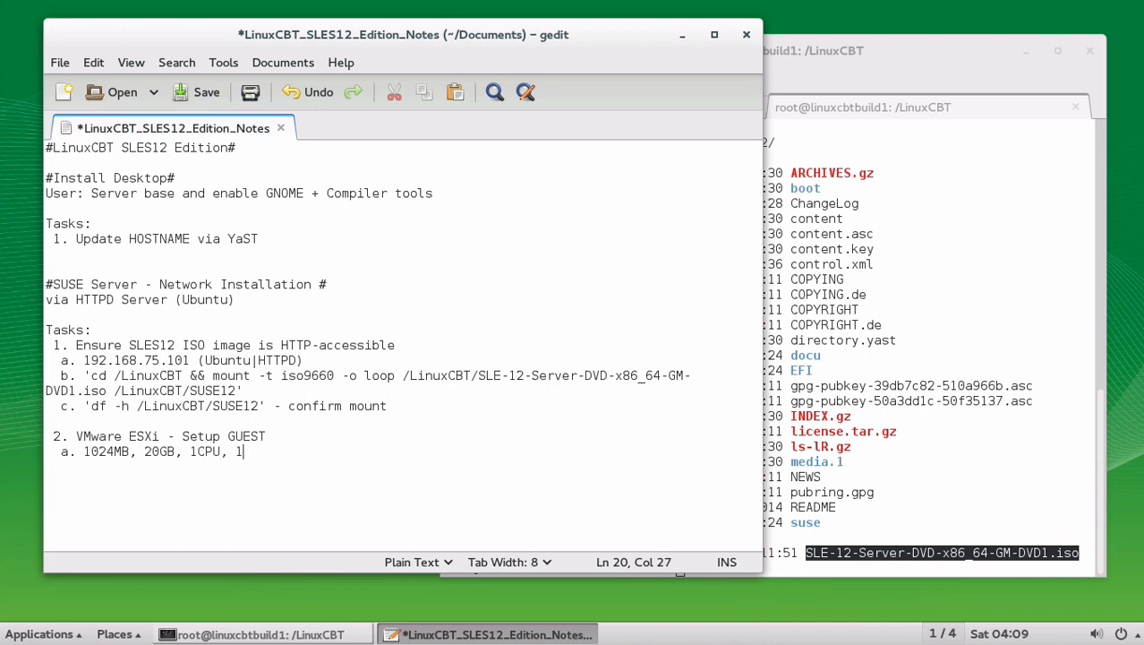
{"action": "type", "text": "-NIC"}
{"action": "key", "text": "Left"}
{"action": "key", "text": "Left"}
{"action": "key", "text": "Left"}
{"action": "key", "text": "Left"}
{"action": "key", "text": "Left"}
{"action": "key", "text": "Left"}
{"action": "key", "text": "Left"}
{"action": "key", "text": "Left"}
{"action": "key", "text": "Left"}
{"action": "key", "text": "Left"}
{"action": "key", "text": "Left"}
{"action": "key", "text": "Left"}
{"action": "key", "text": "Right"}
{"action": "key", "text": "Right"}
{"action": "type", "text": "-"}
{"action": "key", "text": "Right"}
{"action": "key", "text": "Right"}
{"action": "key", "text": "Right"}
{"action": "key", "text": "Right"}
{"action": "key", "text": "Right"}
{"action": "key", "text": "Right"}
{"action": "key", "text": "Right"}
{"action": "key", "text": "Right"}
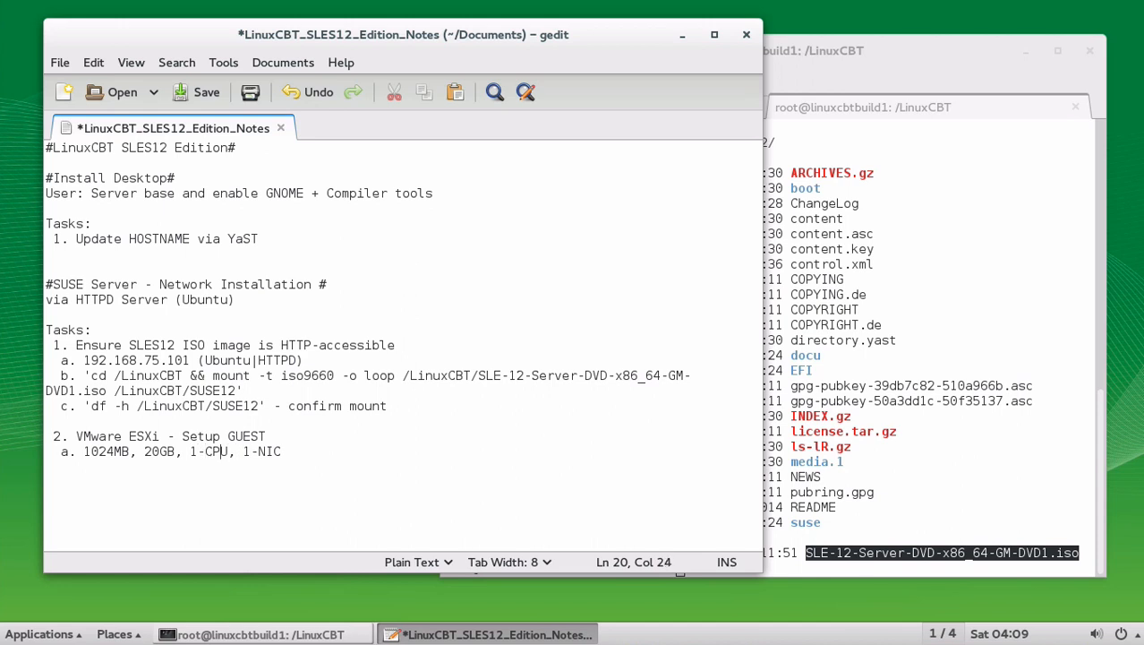
{"action": "key", "text": "Right"}
{"action": "key", "text": "Right"}
{"action": "type", "text": ", Linux 64-bit"}
{"action": "type", "text": "- Re"}
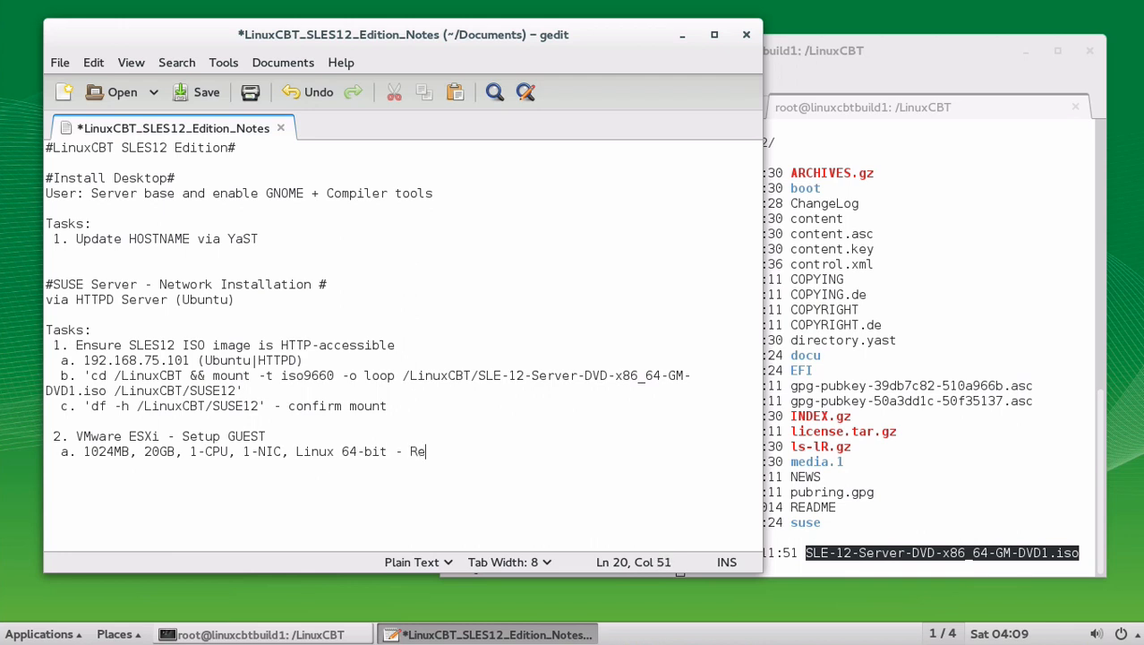
{"action": "type", "text": "ference SLES ISO"}
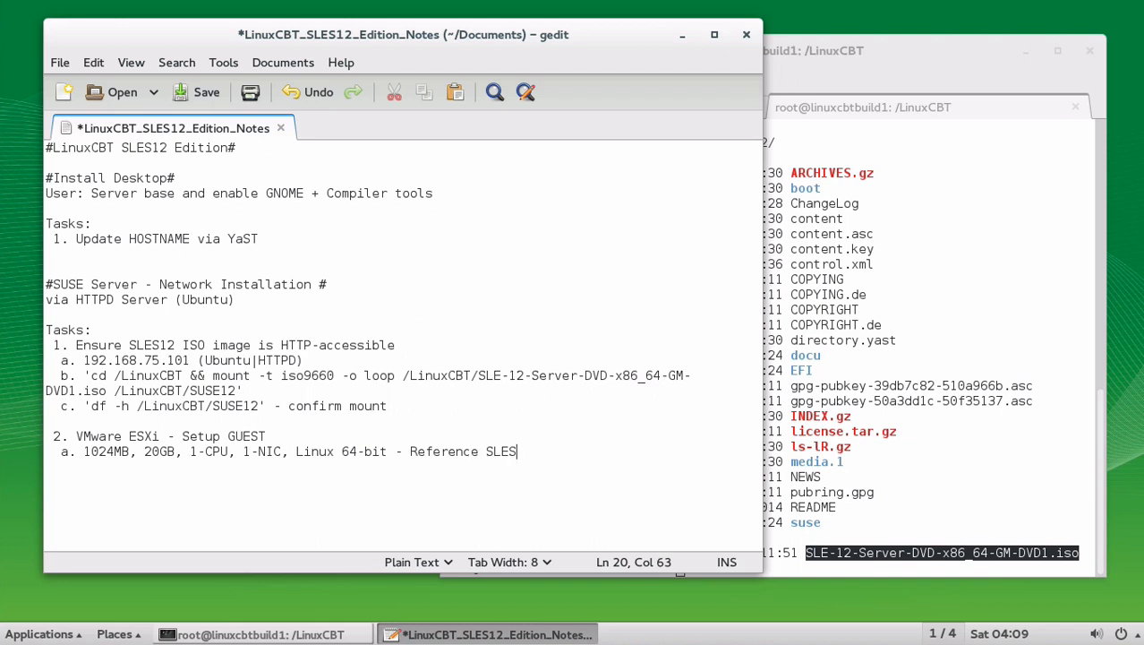
{"action": "type", "text": " image"}
{"action": "key", "text": "ctrl+s"}
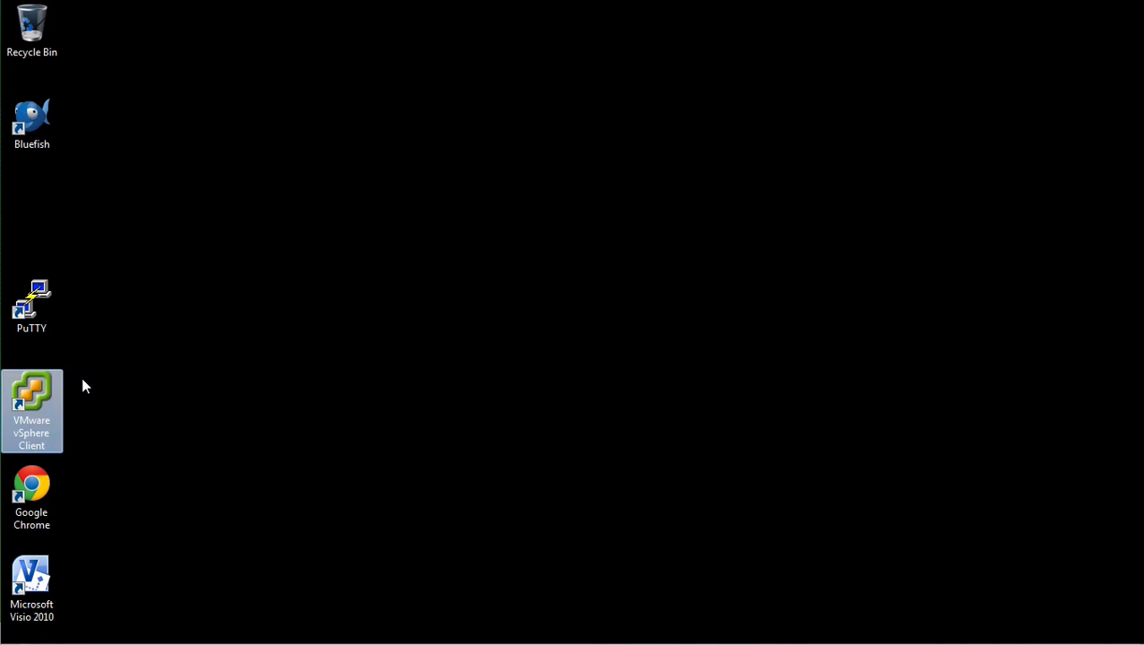
Step: Dismiss the antivirus notification and launch VMware vSphere Client from its desktop icon
{"action": "key", "text": "Return"}
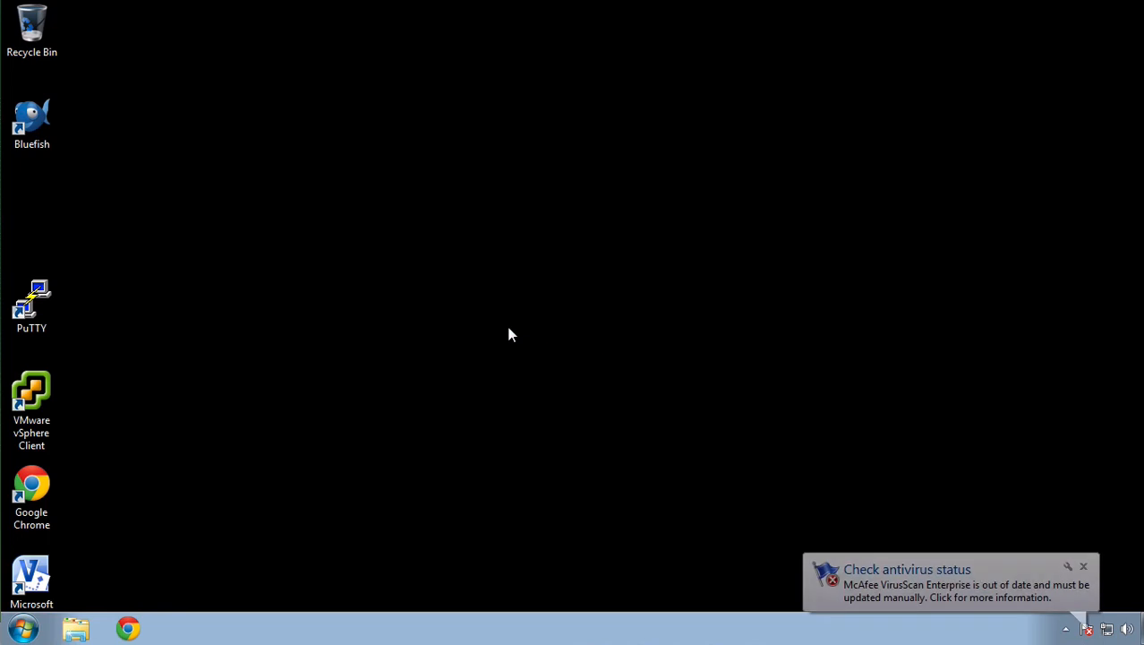
{"action": "left_click", "coordinate": [1084, 569]}
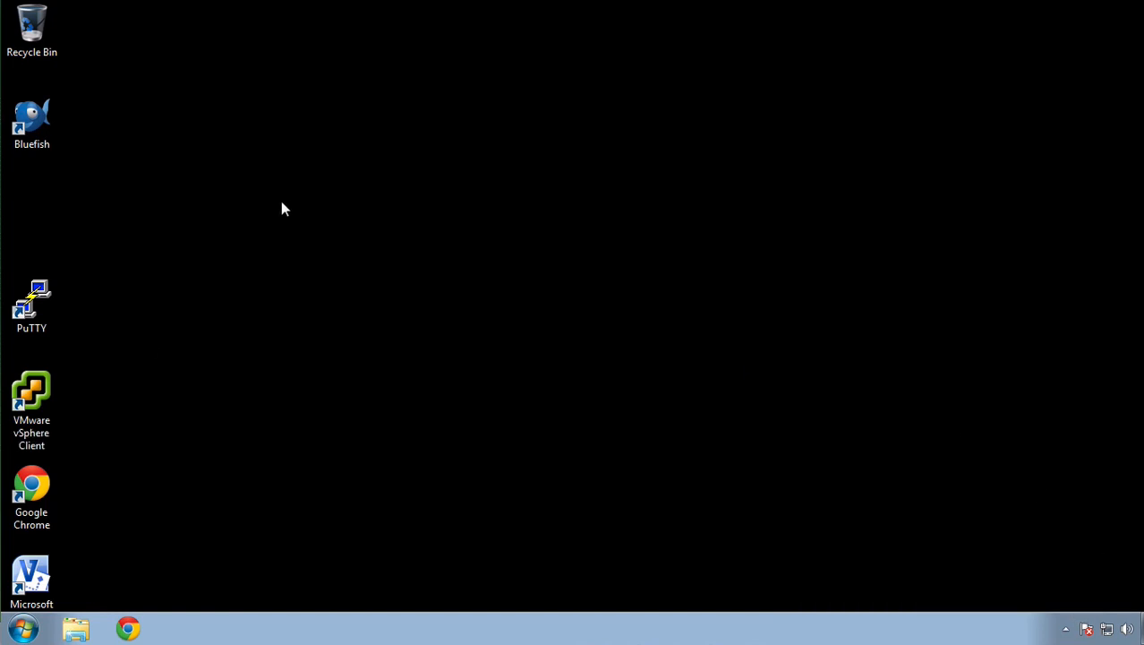
{"action": "double_click", "coordinate": [49, 383]}
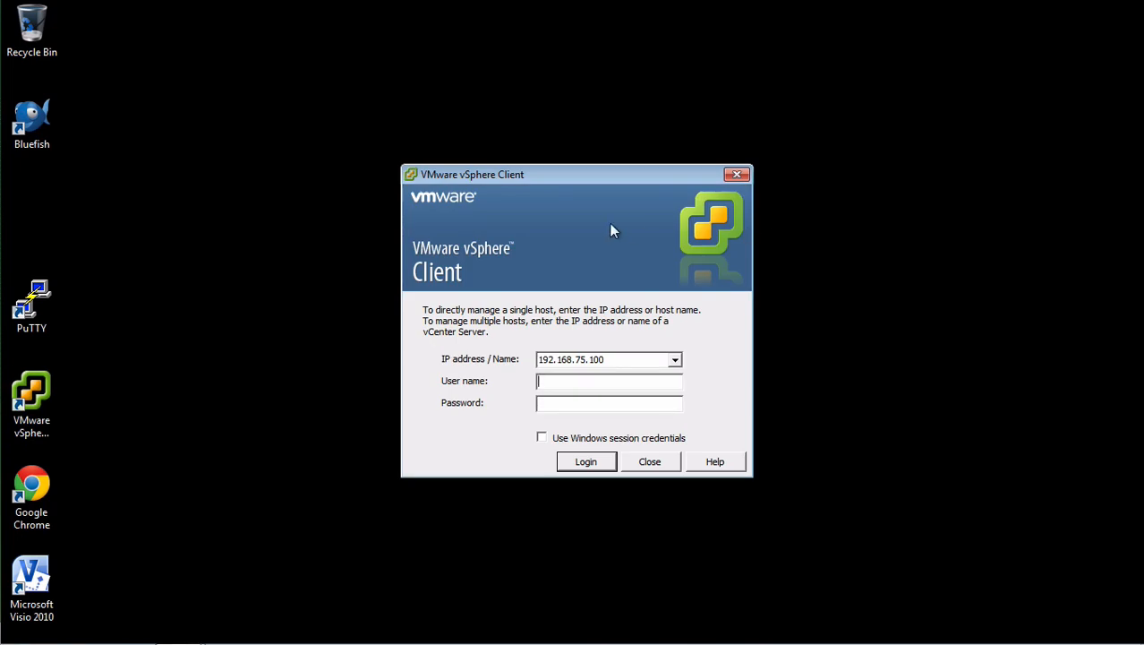
Step: Log in to host 192.168.75.100 as root with the account password
{"action": "type", "text": "root"}
{"action": "key", "text": "Tab"}
{"action": "type", "text": "**********"}
{"action": "key", "text": "Return"}
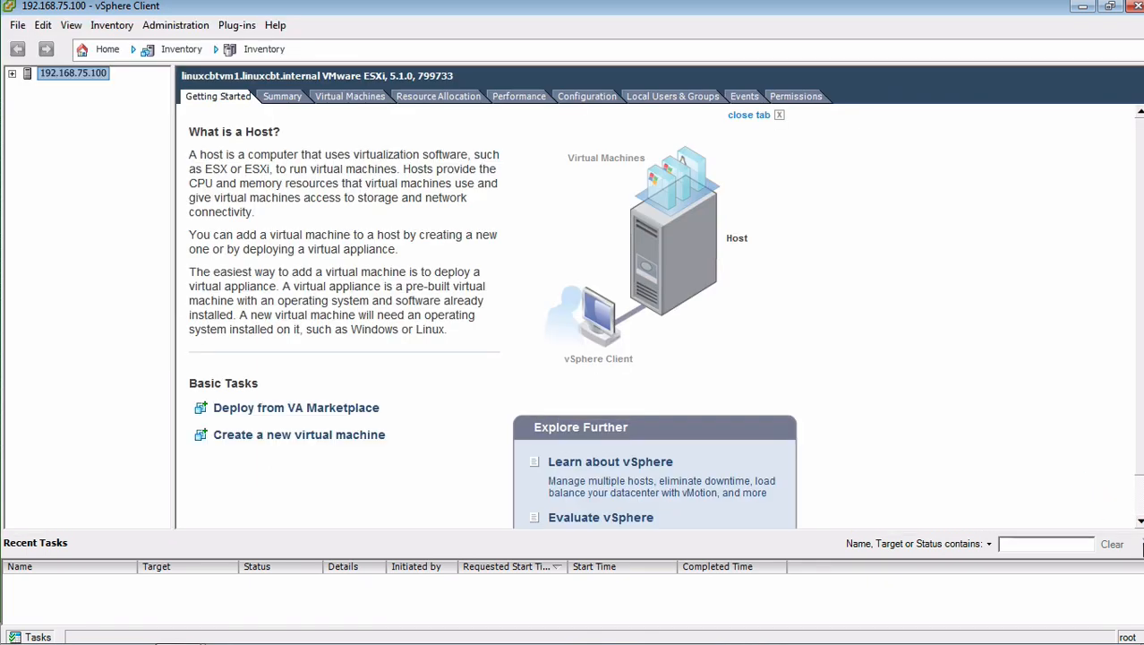
Step: Hide Recent Tasks and choose New Virtual Machine from host 192.168.75.100's context menu
{"action": "left_click", "coordinate": [1140, 543]}
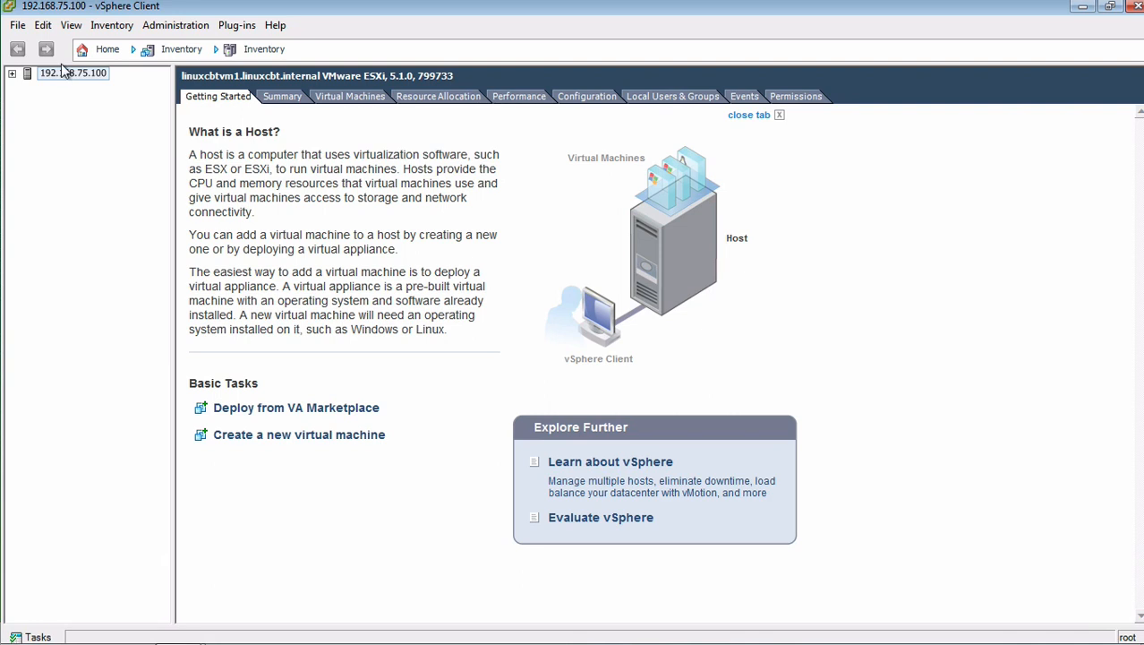
{"action": "left_click", "coordinate": [13, 73]}
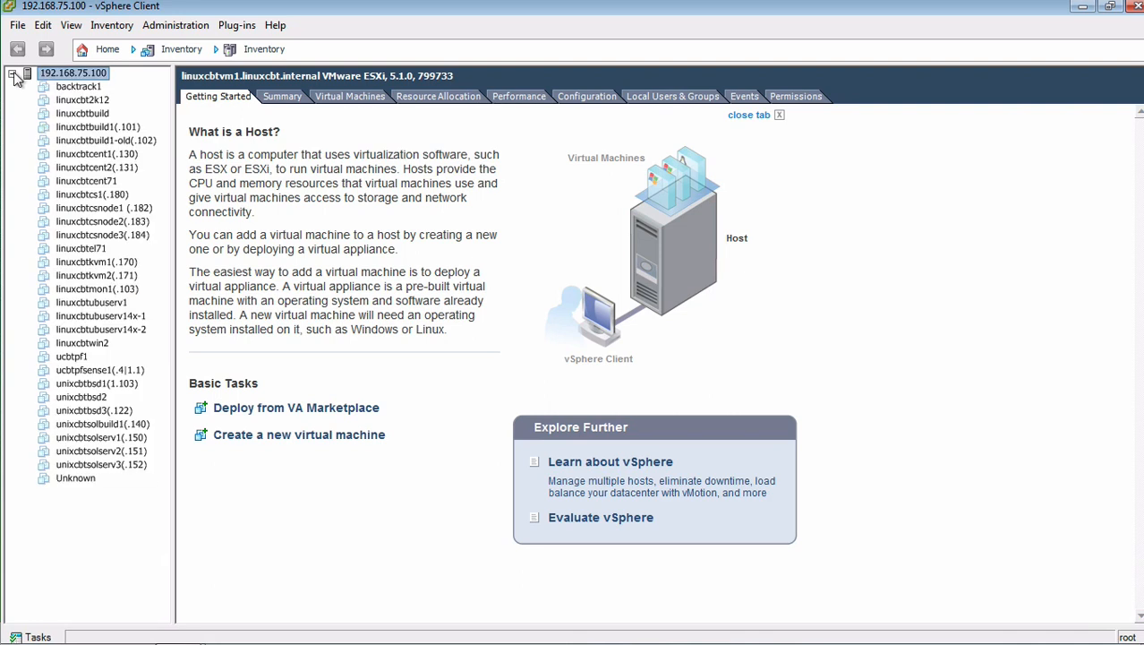
{"action": "right_click", "coordinate": [50, 75]}
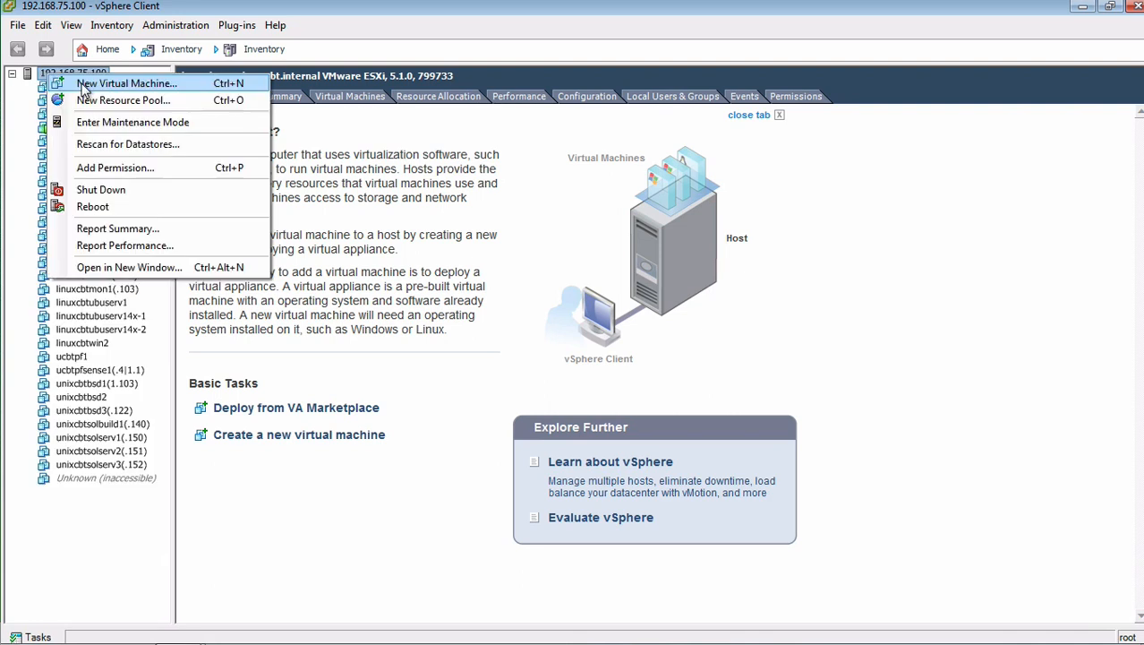
{"action": "left_click", "coordinate": [85, 86]}
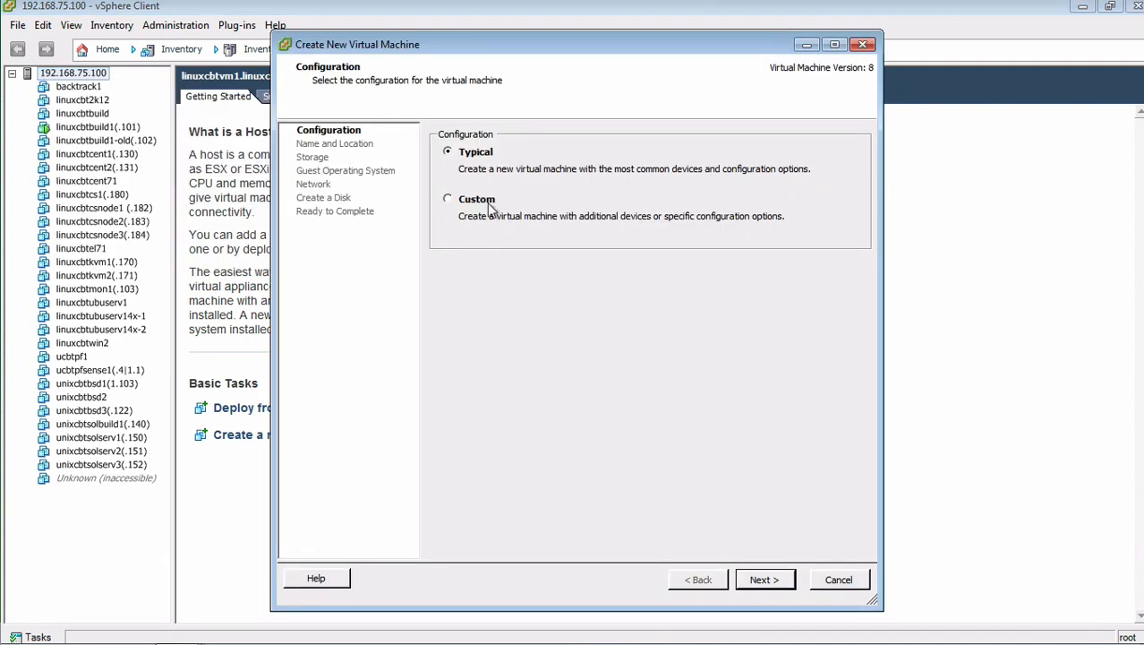
Step: Start a Custom VM named linuxcbtsusu, keeping datastore1 and Virtual Machine Version 8
{"action": "left_click", "coordinate": [488, 202]}
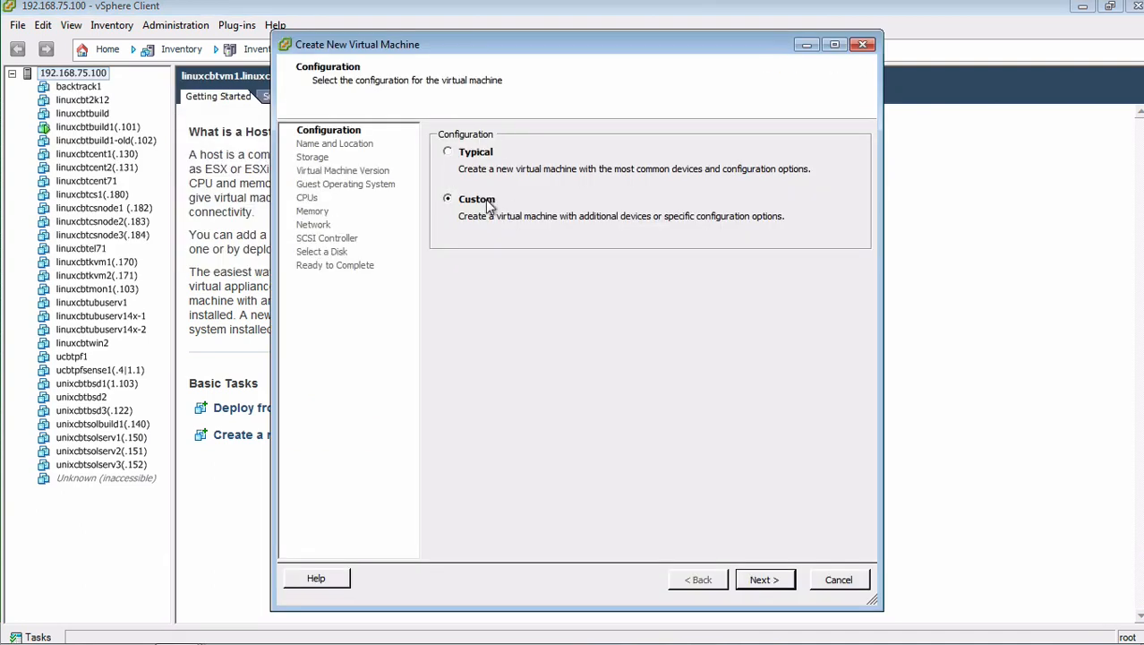
{"action": "left_click", "coordinate": [781, 584]}
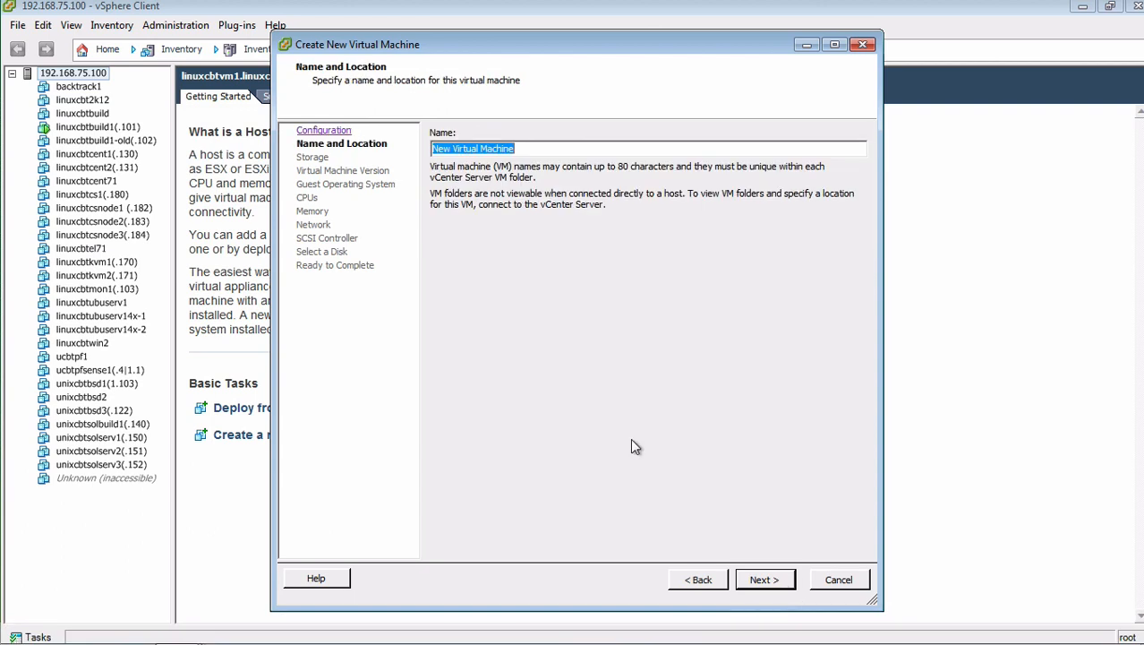
{"action": "type", "text": "linuxcbtsusu"}
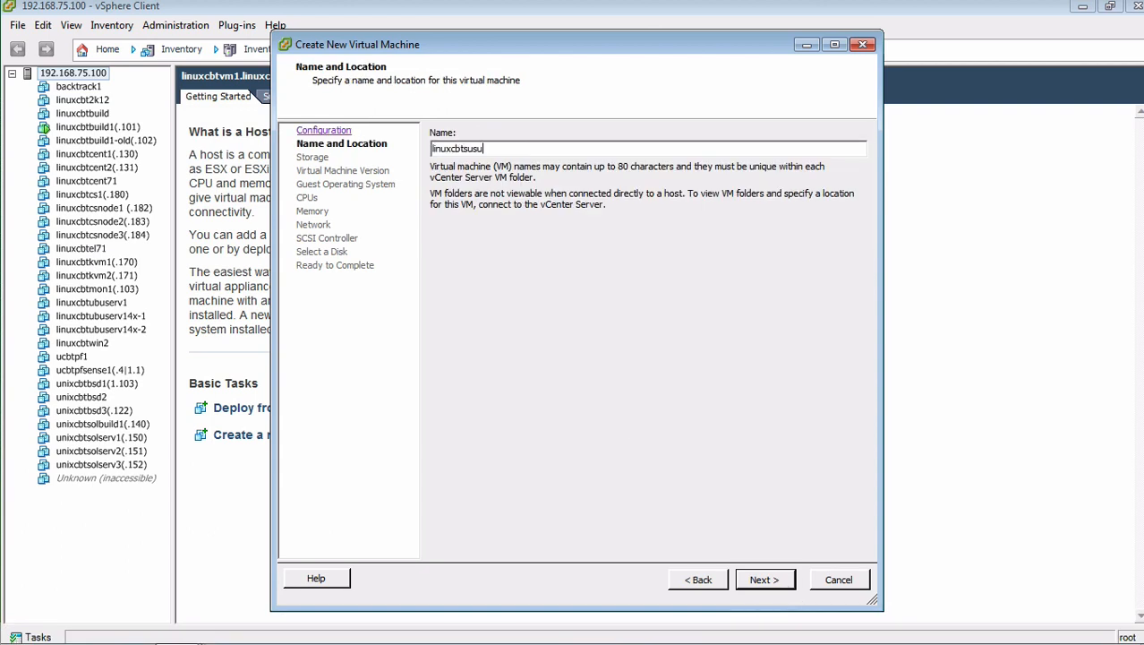
{"action": "key", "text": "Return"}
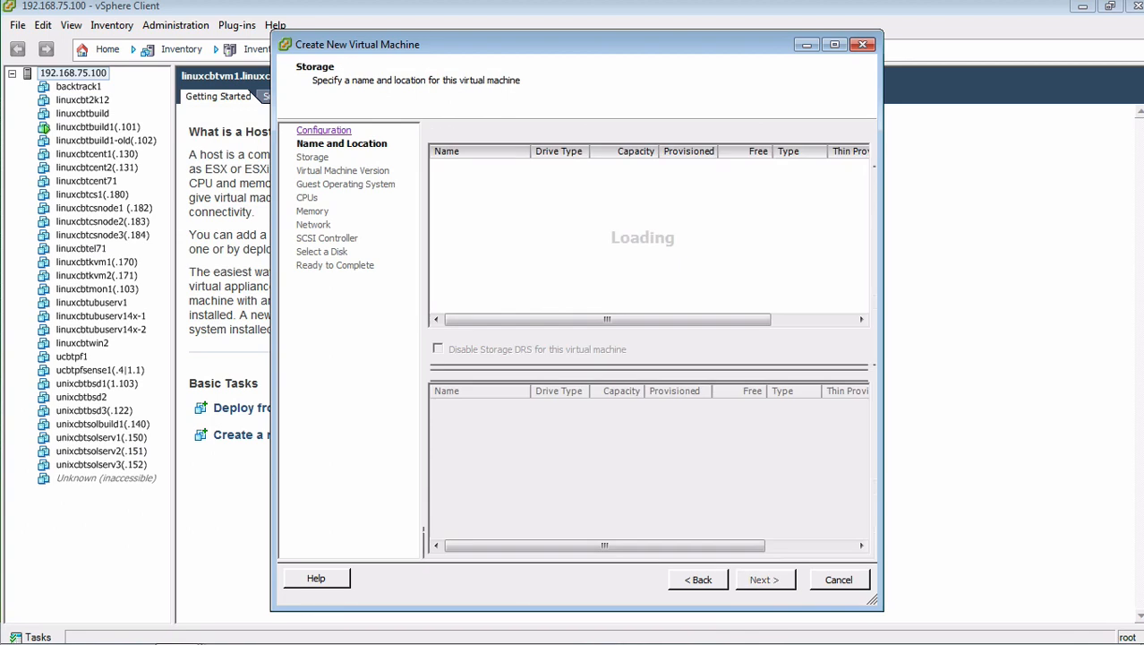
{"action": "left_click", "coordinate": [752, 580]}
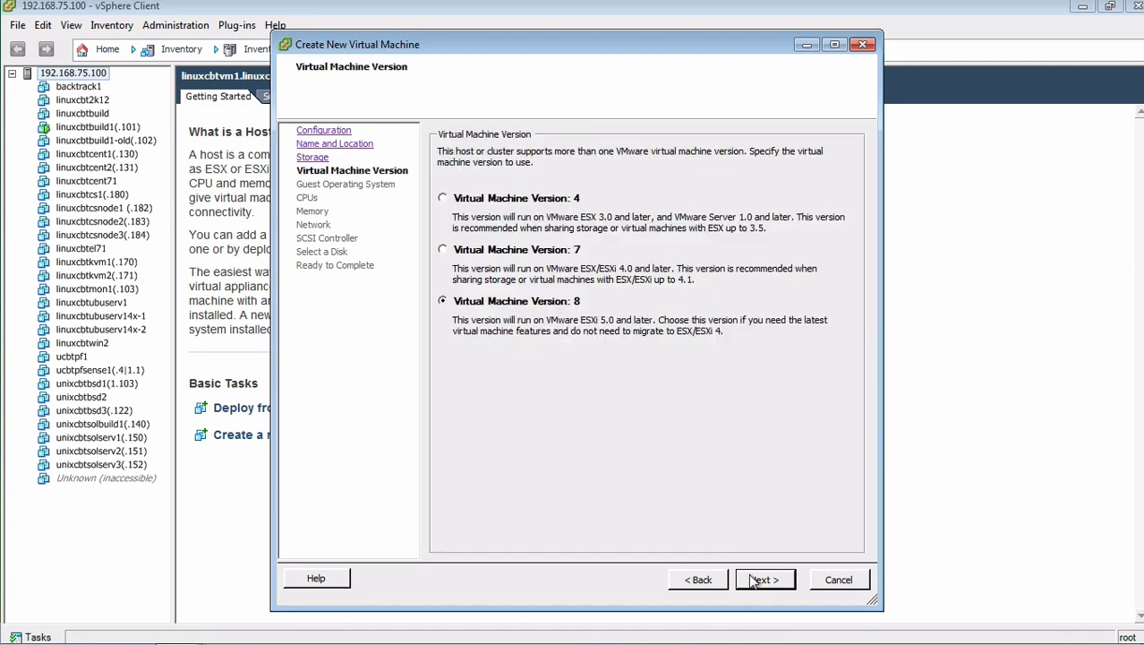
{"action": "left_click", "coordinate": [757, 580]}
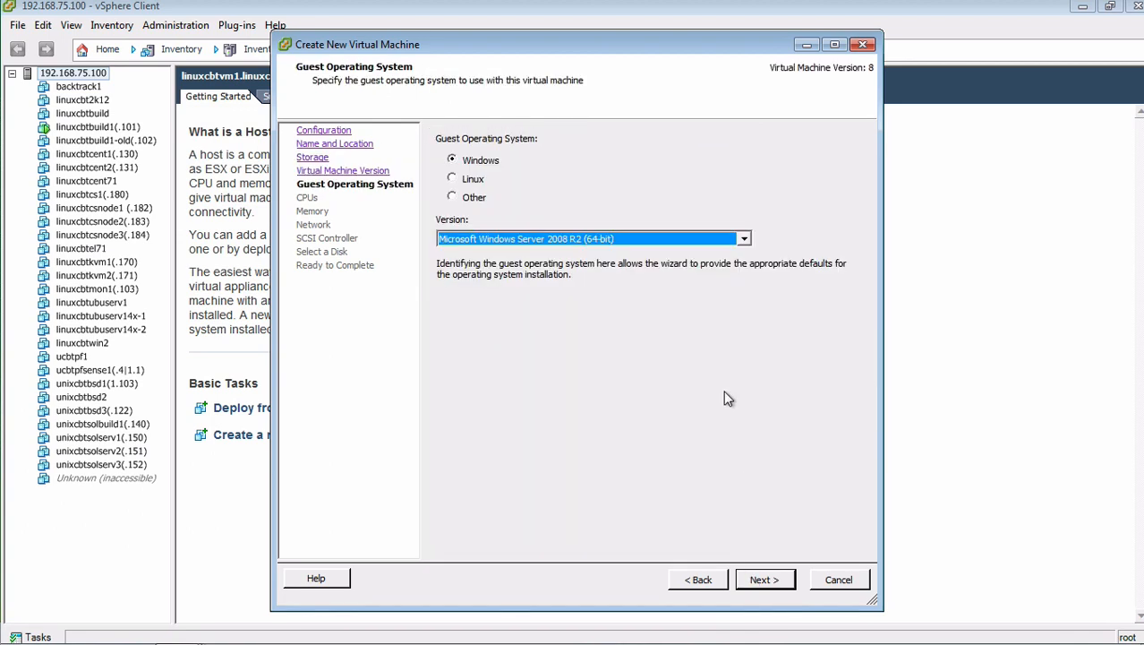
Step: Set the guest OS to Linux, SUSE Linux Enterprise 11 (64-bit), and keep the default CPU count
{"action": "left_click", "coordinate": [743, 239]}
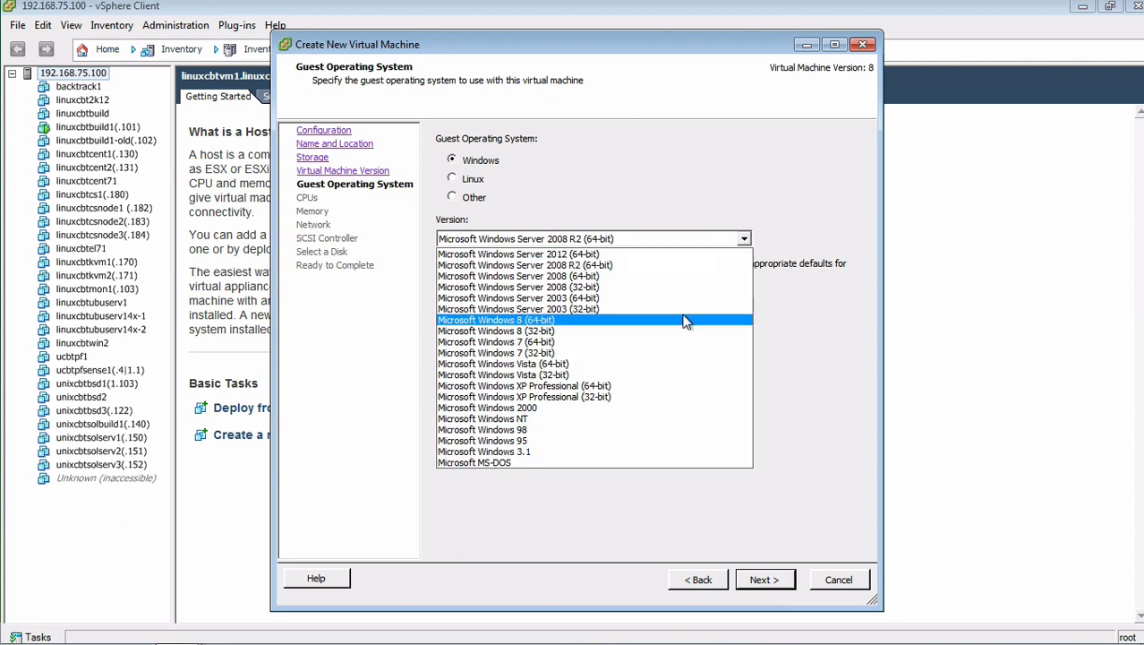
{"action": "left_click", "coordinate": [573, 153]}
{"action": "left_click", "coordinate": [473, 196]}
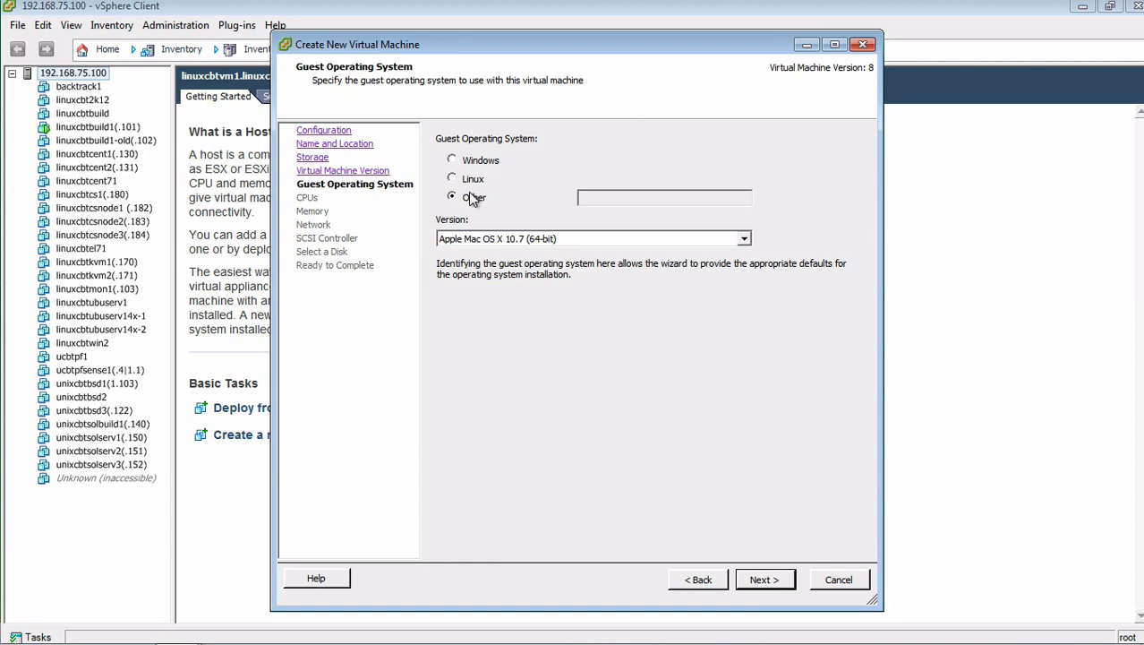
{"action": "left_click", "coordinate": [473, 181]}
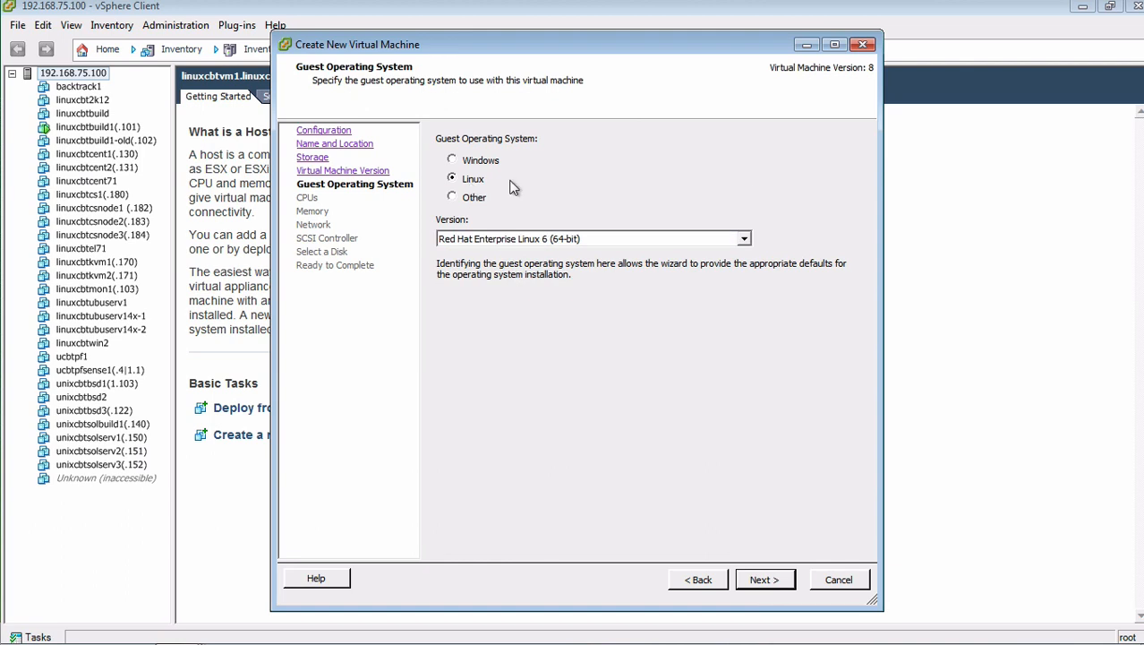
{"action": "left_click", "coordinate": [747, 239]}
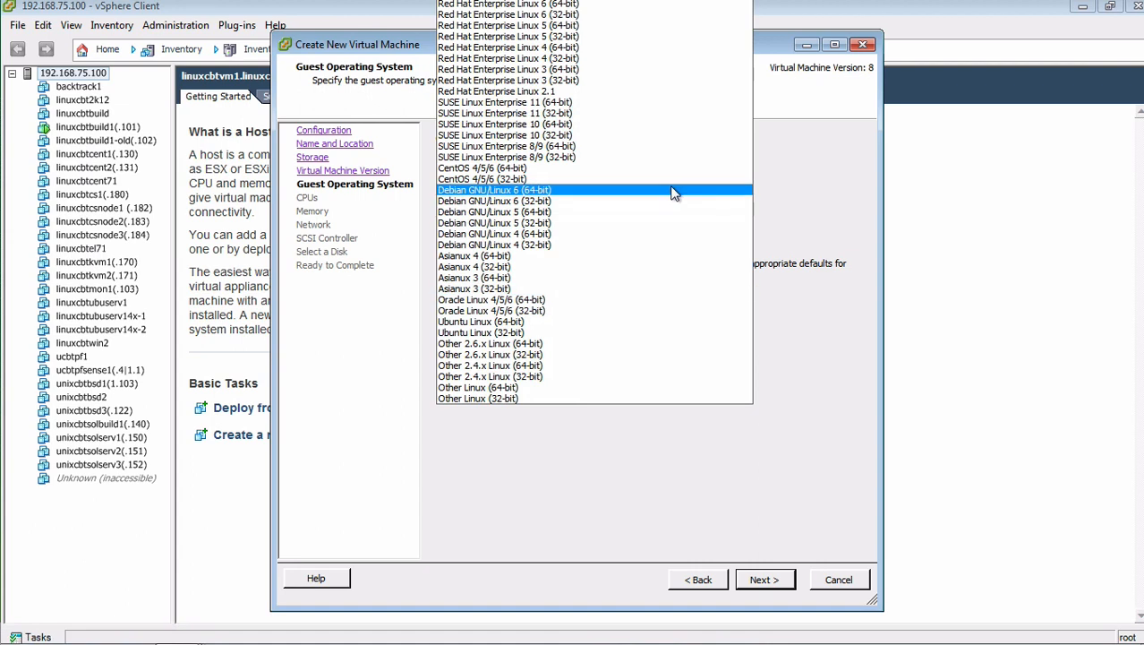
{"action": "left_click", "coordinate": [659, 105]}
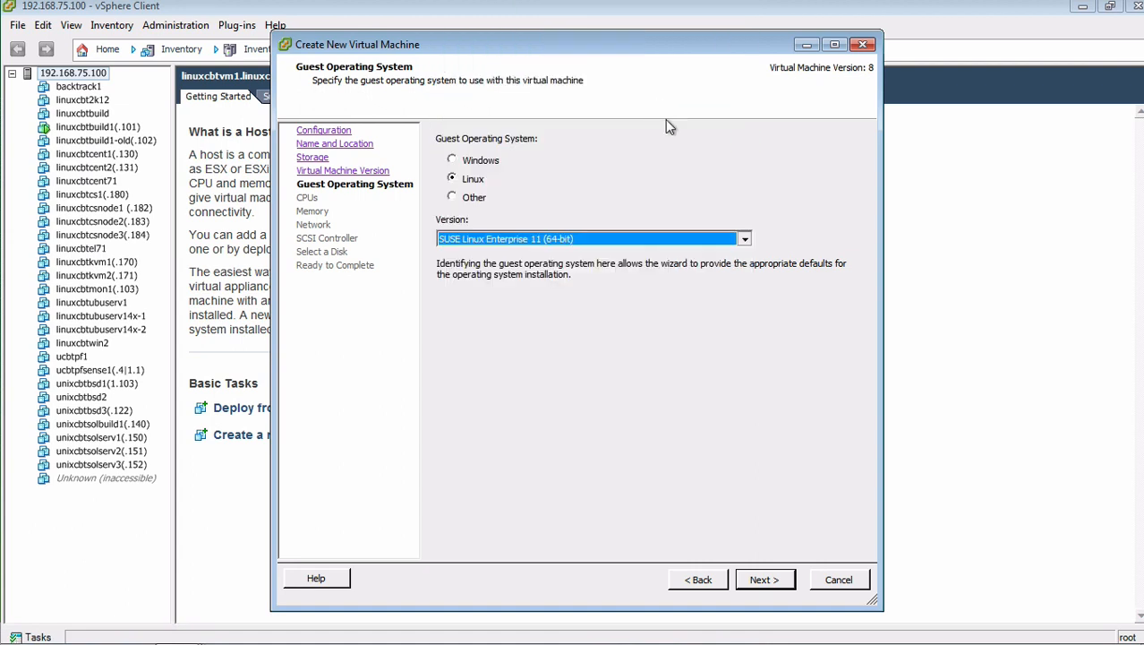
{"action": "left_click", "coordinate": [764, 581]}
{"action": "left_click", "coordinate": [764, 580]}
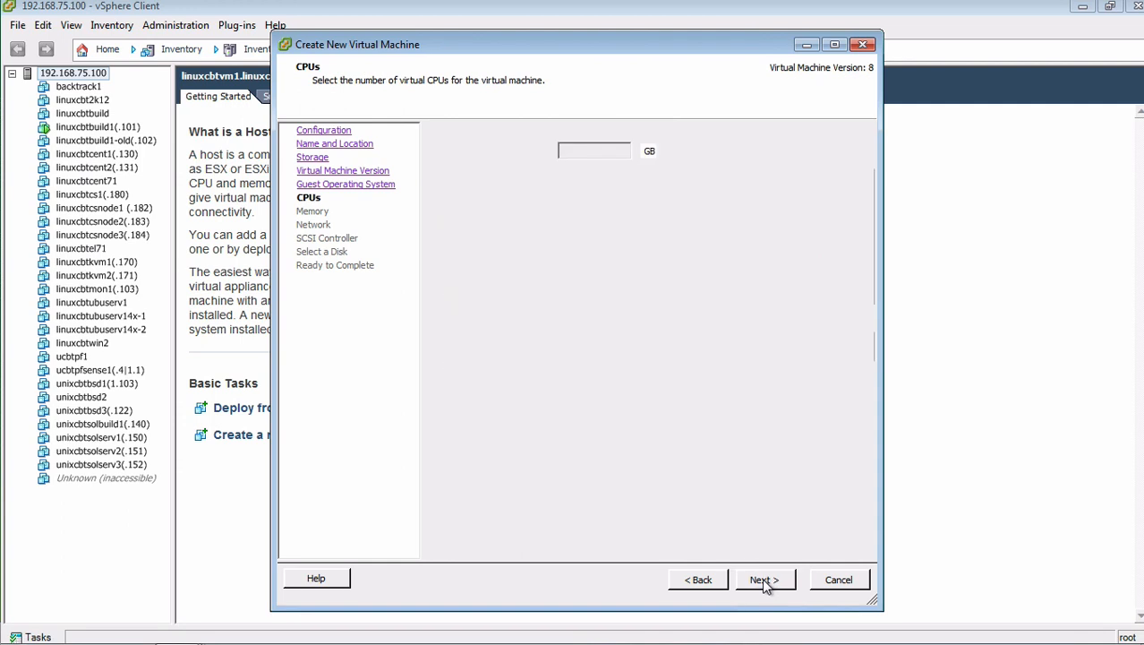
Step: Keep 1024 MB memory, connect NIC 1 to VM Network, and keep the LSI Logic Parallel controller
{"action": "left_click", "coordinate": [763, 580]}
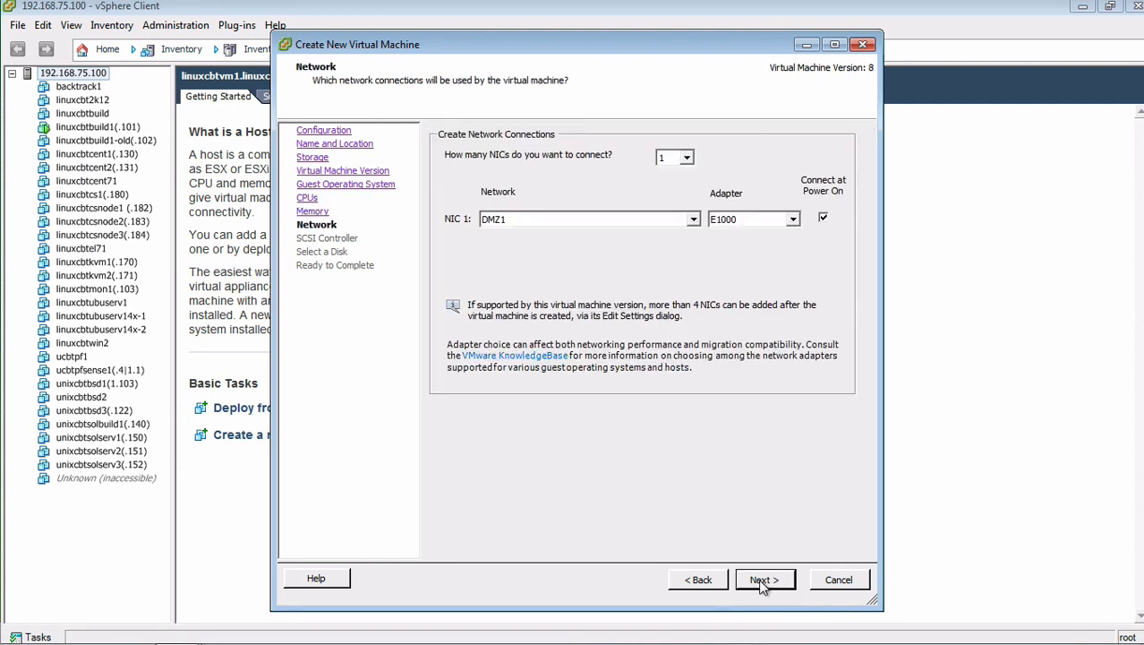
{"action": "left_click", "coordinate": [689, 219]}
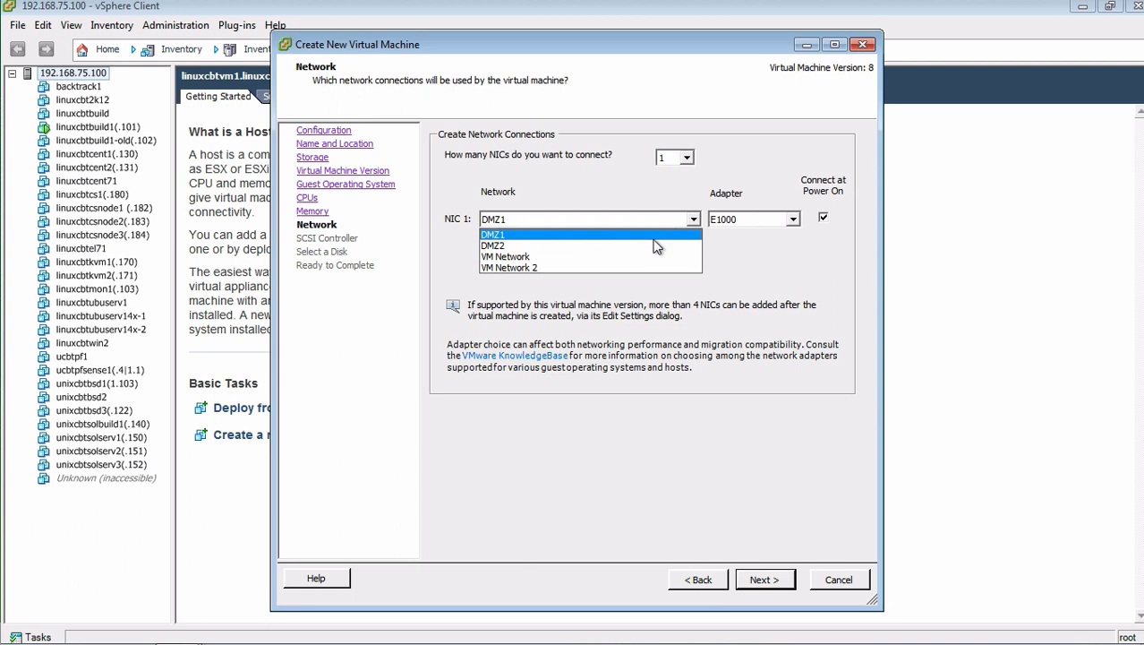
{"action": "left_click", "coordinate": [649, 256]}
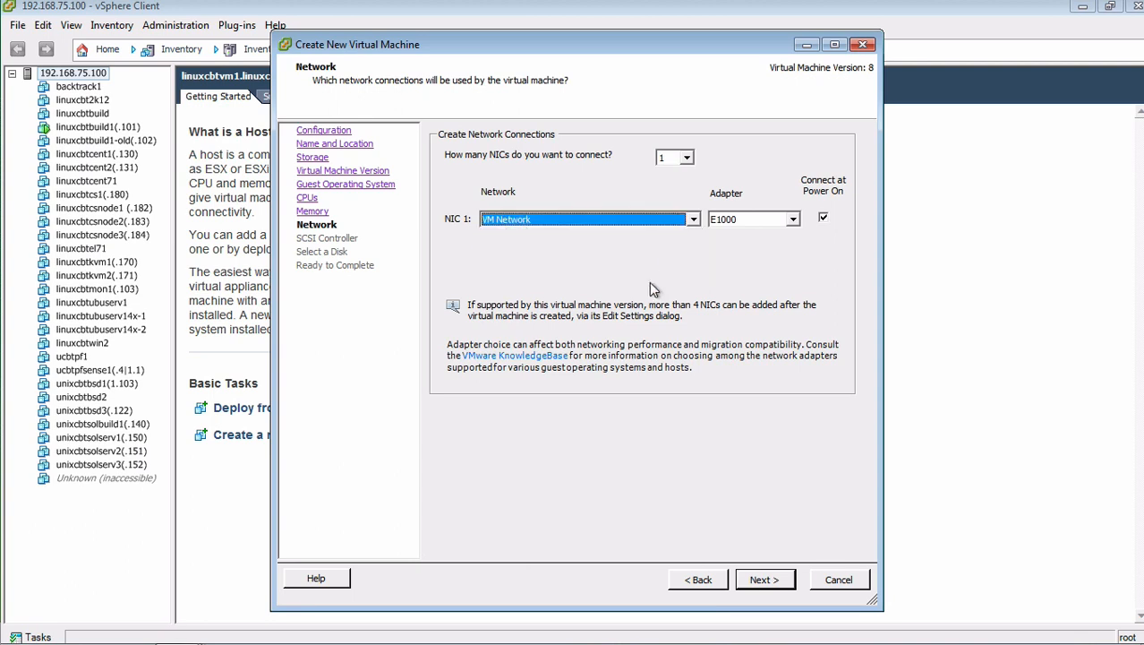
{"action": "left_click", "coordinate": [764, 579]}
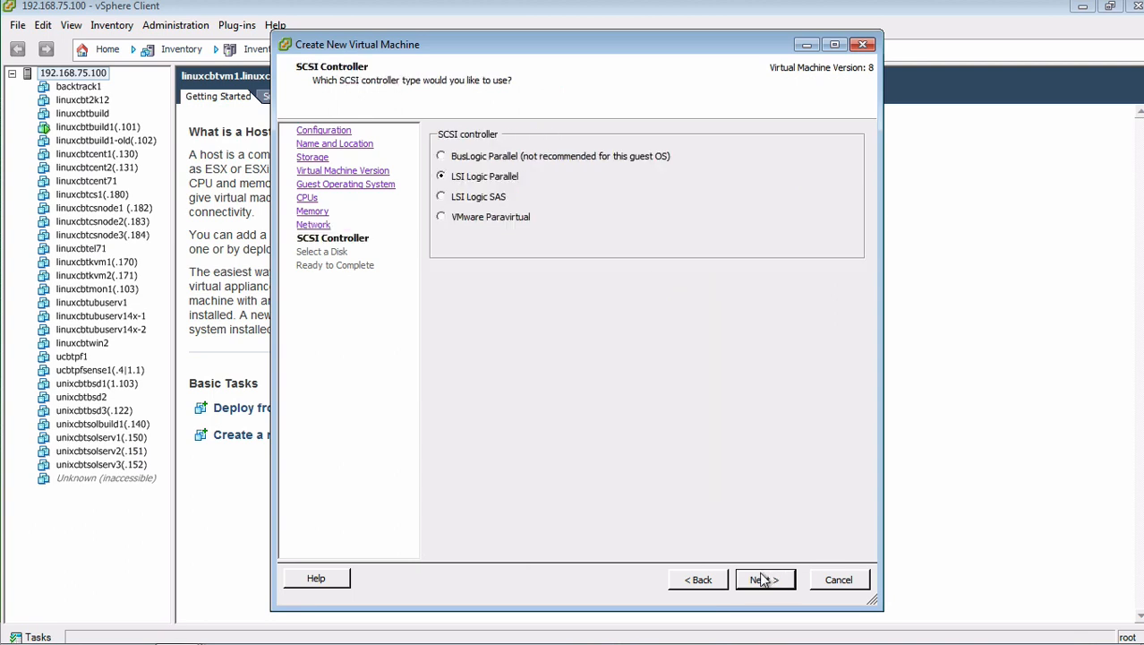
{"action": "left_click", "coordinate": [764, 579]}
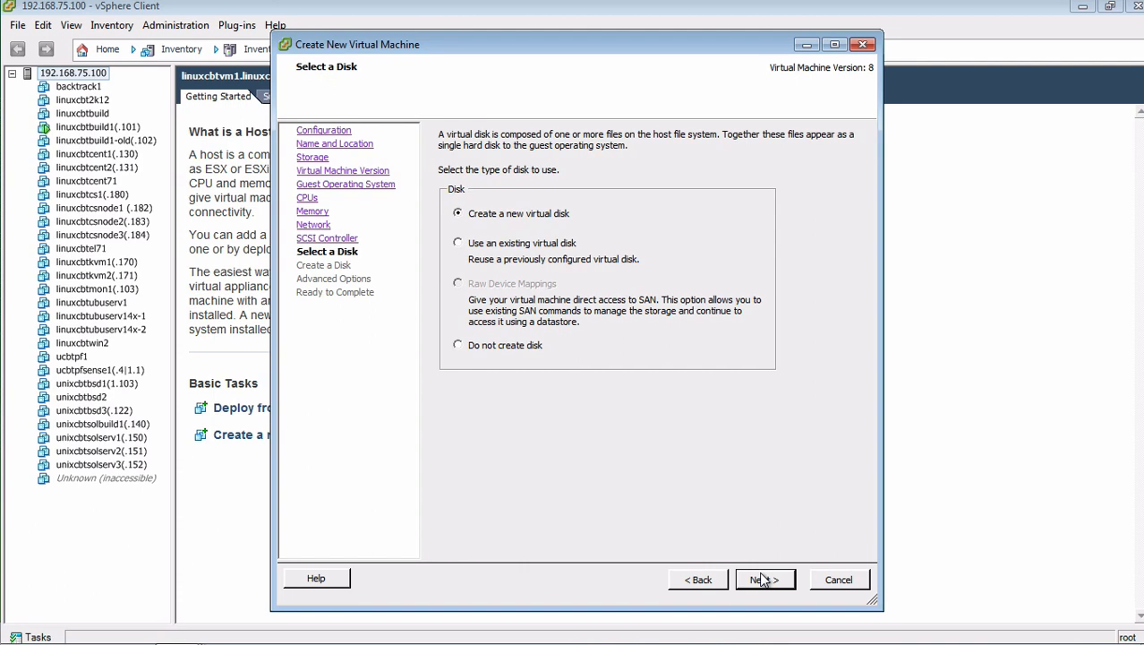
Step: Create a new 20 GB thin-provisioned disk and choose to edit the VM settings before completion
{"action": "left_click", "coordinate": [762, 580]}
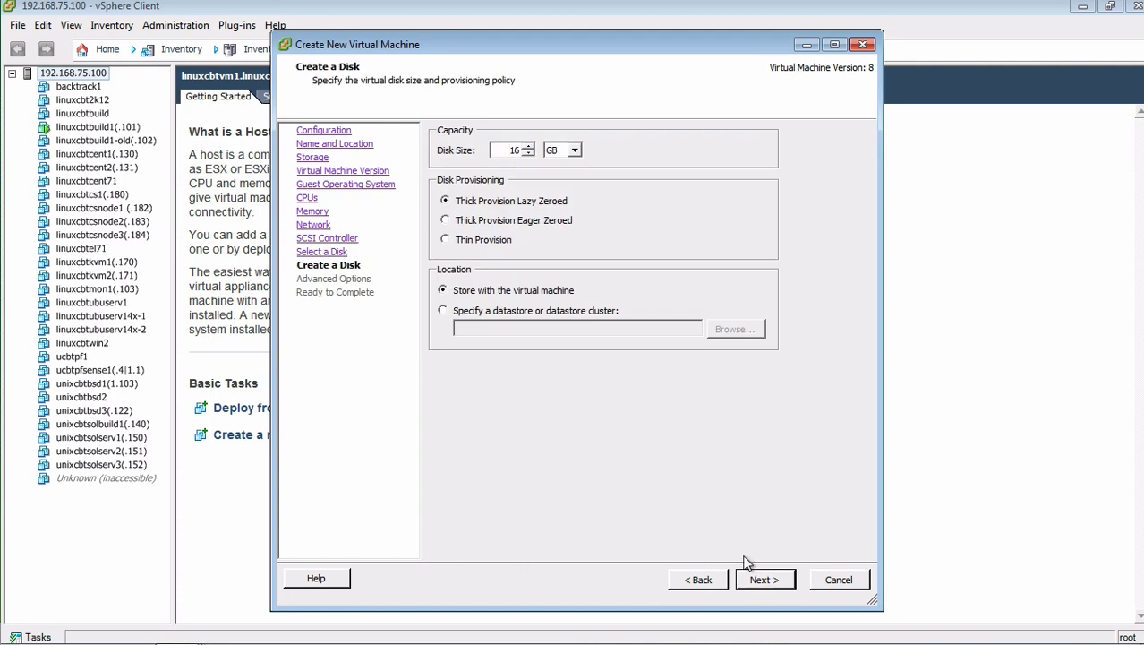
{"action": "type", "text": "20"}
{"action": "left_click", "coordinate": [498, 243]}
{"action": "left_click", "coordinate": [764, 580]}
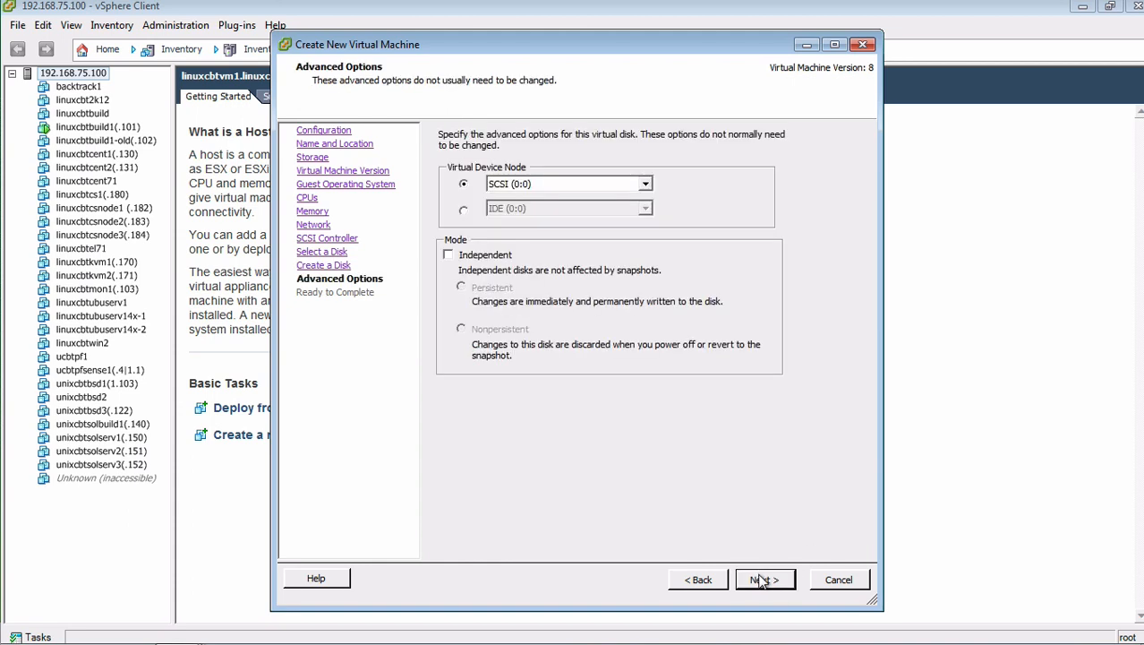
{"action": "left_click", "coordinate": [764, 580]}
{"action": "left_click", "coordinate": [551, 511]}
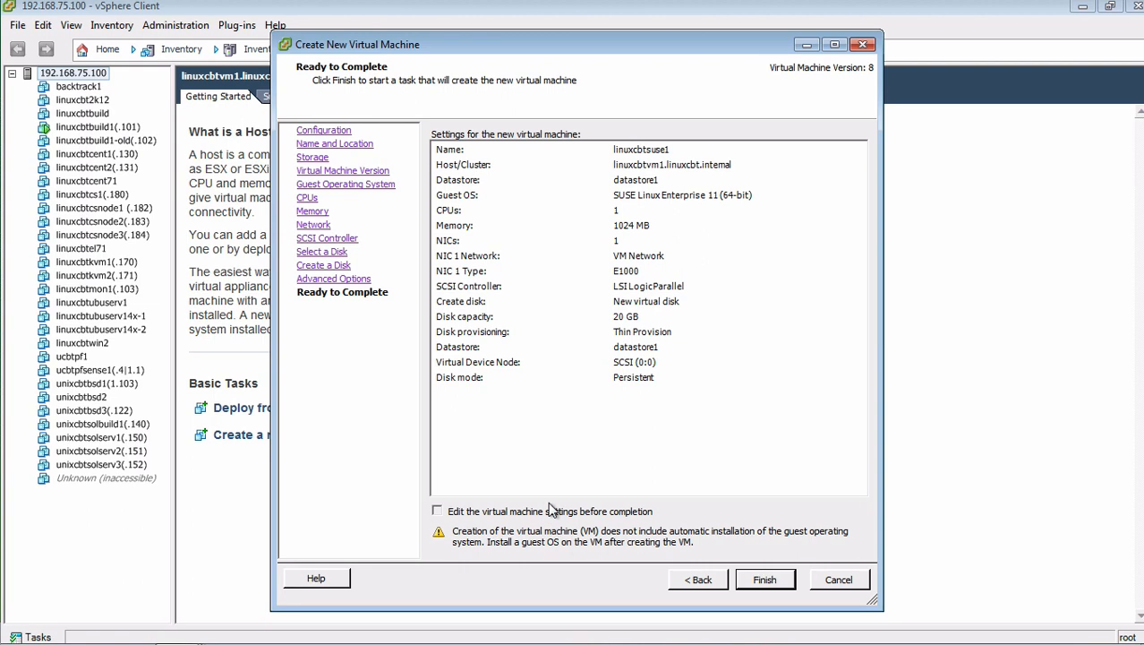
{"action": "left_click", "coordinate": [766, 580]}
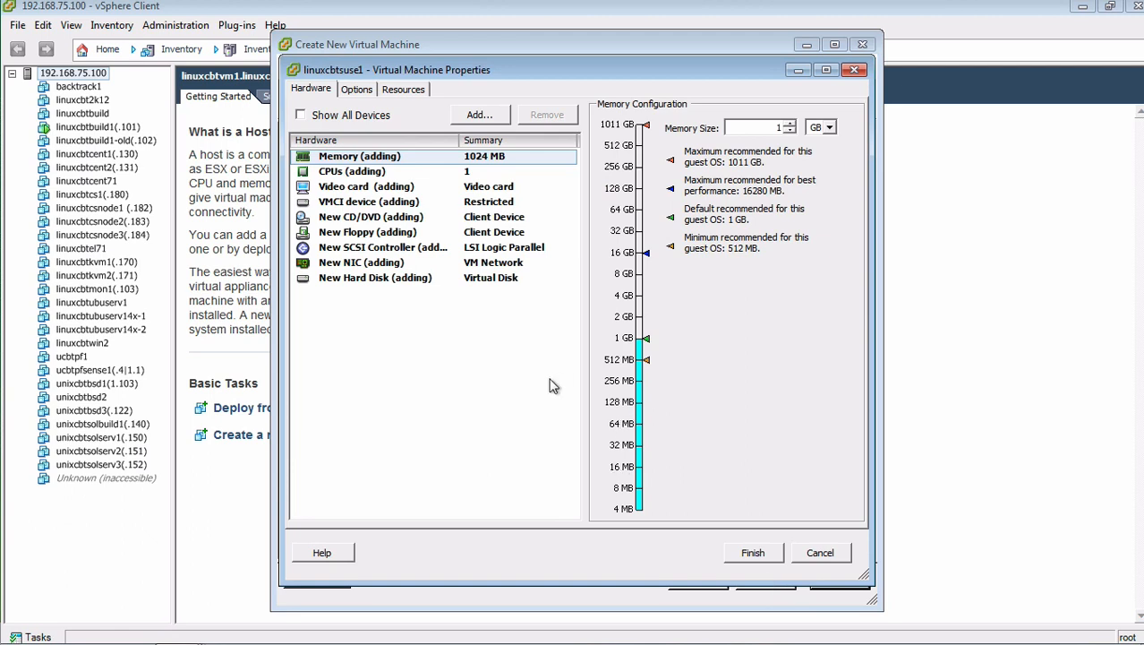
Step: Set the CD/DVD drive to the datastore ISO OS_ISO_Images/SLES/12/SLE-12-Server-DVD-x86_64-GM-DVD1.iso
{"action": "left_click", "coordinate": [341, 220]}
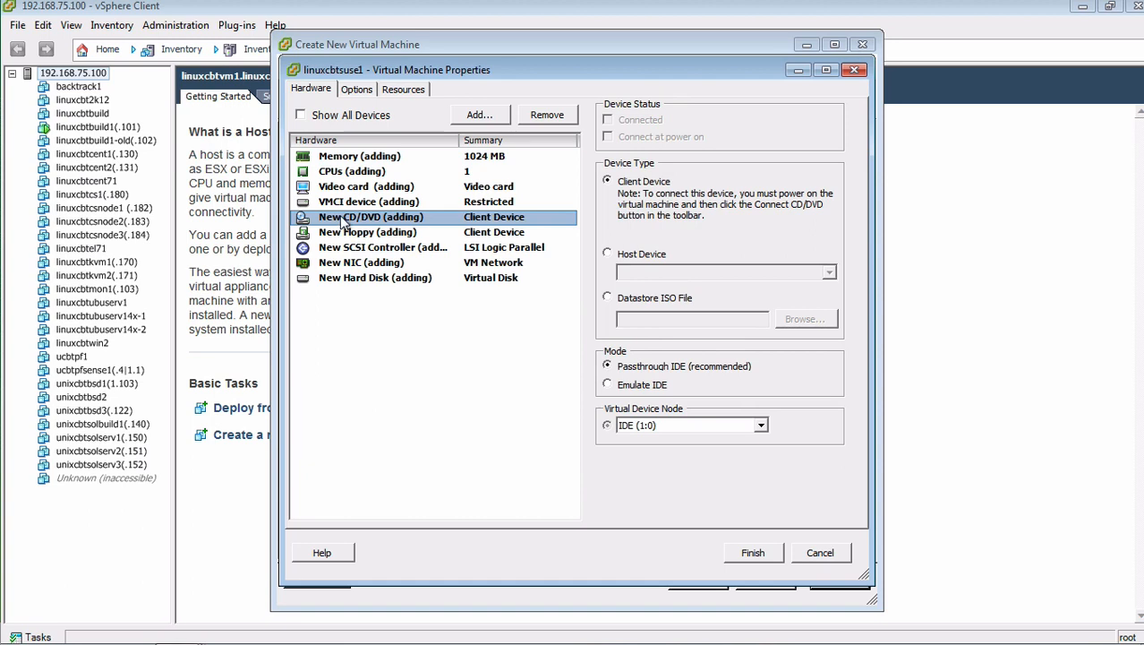
{"action": "left_click", "coordinate": [654, 304]}
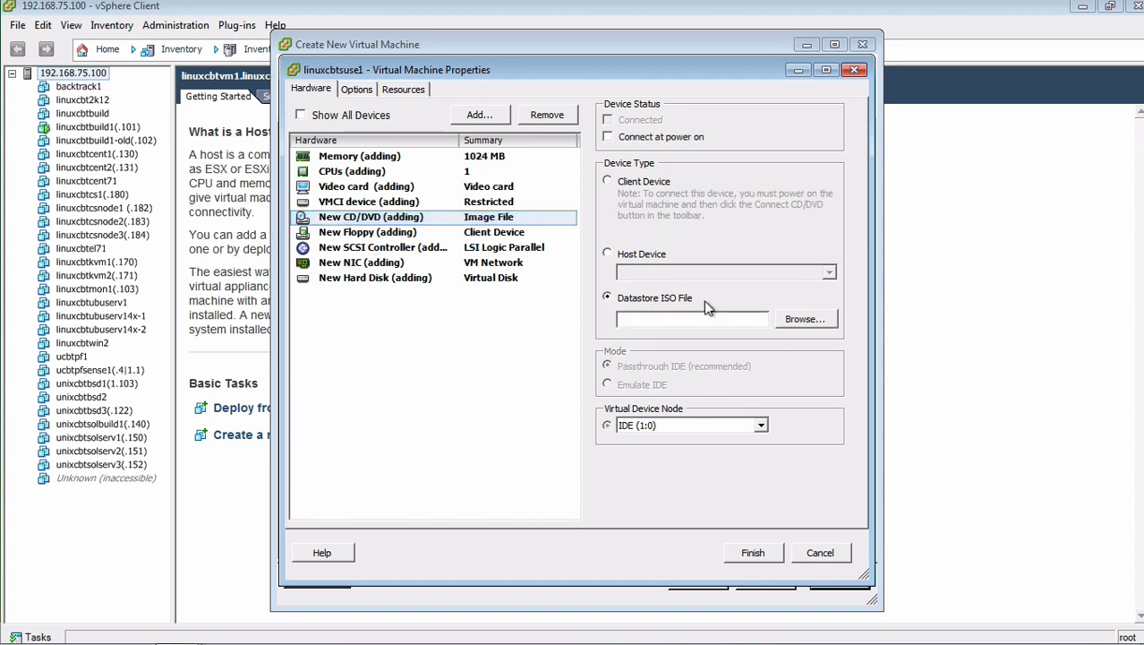
{"action": "left_click", "coordinate": [805, 320]}
{"action": "double_click", "coordinate": [414, 263]}
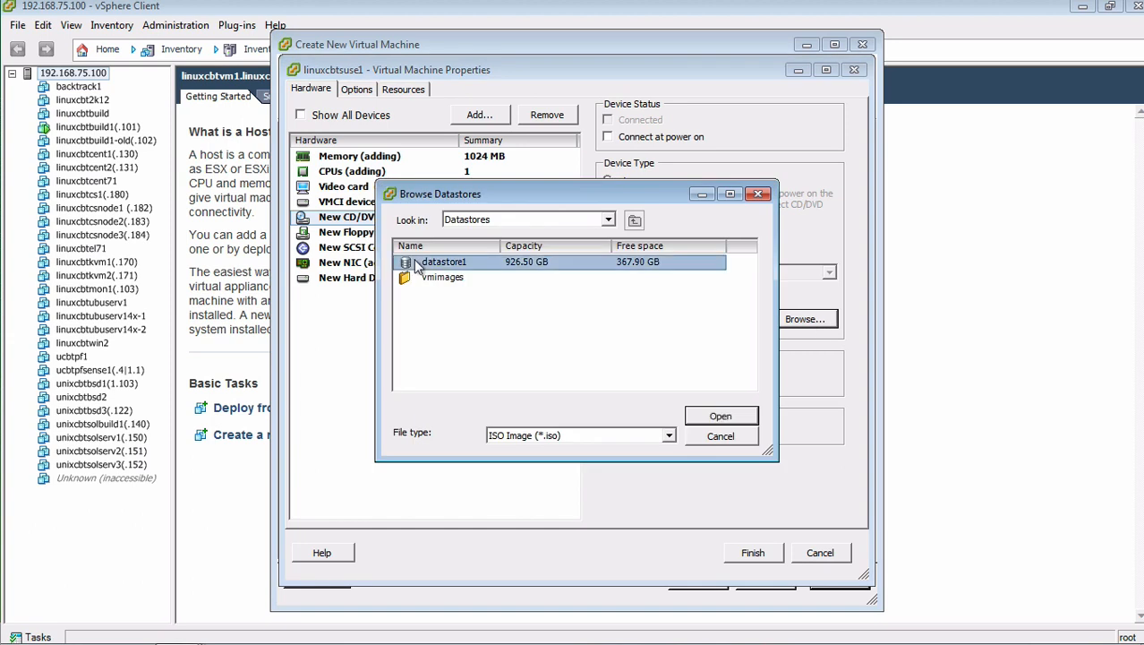
{"action": "double_click", "coordinate": [458, 279]}
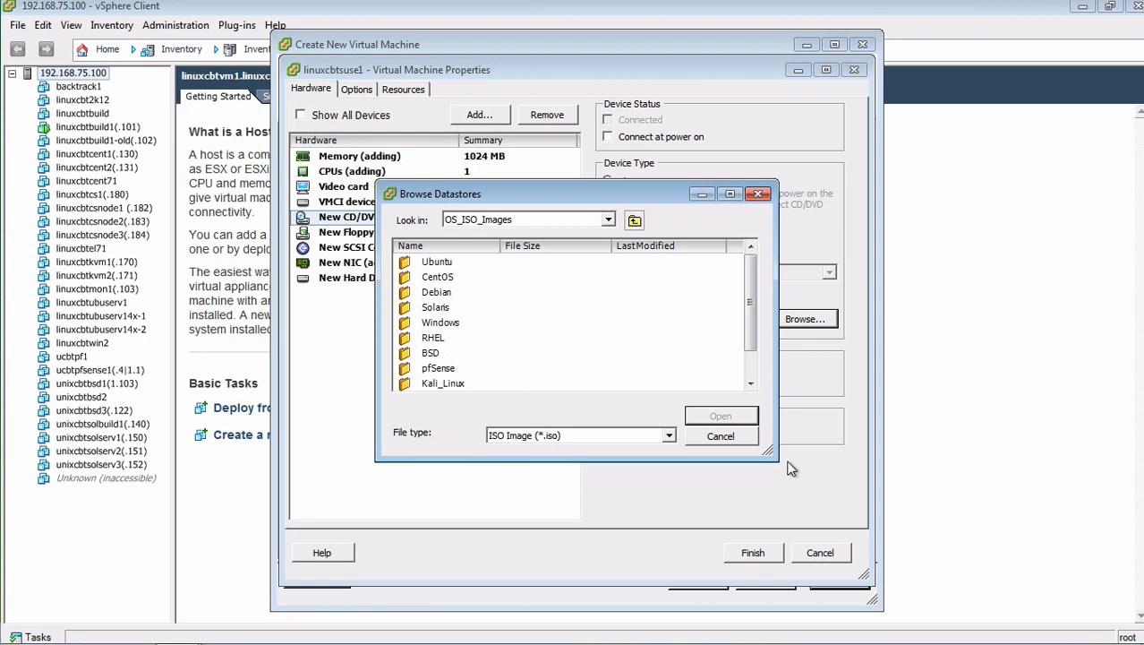
{"action": "left_click_drag", "start_coordinate": [780, 454], "coordinate": [838, 530]}
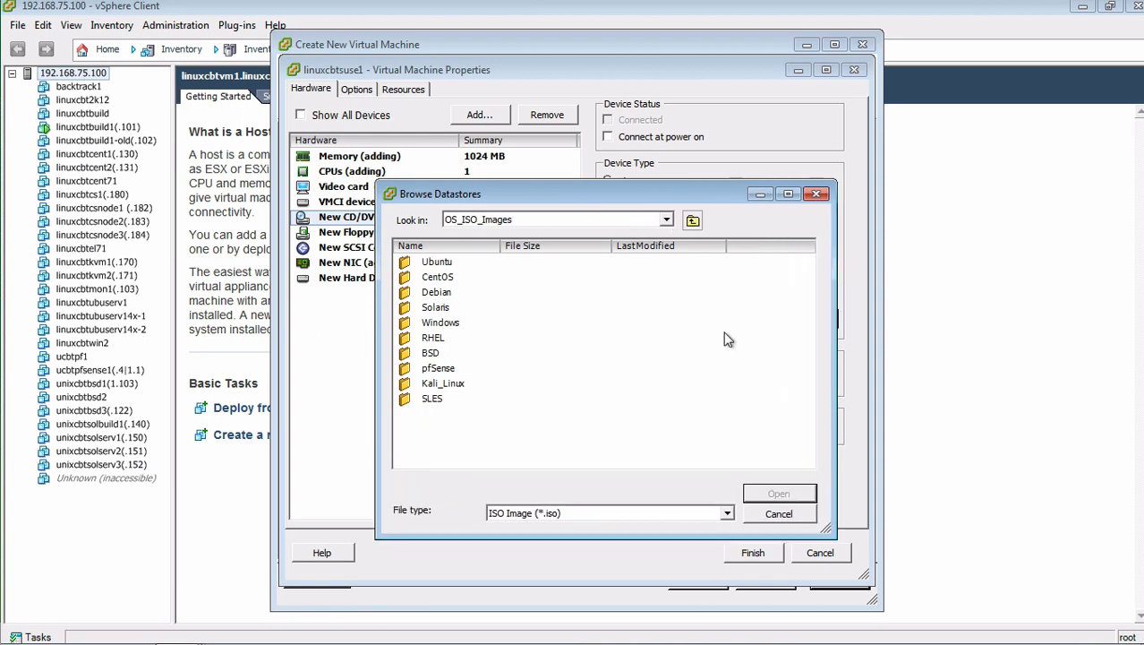
{"action": "left_click_drag", "start_coordinate": [651, 200], "coordinate": [627, 182]}
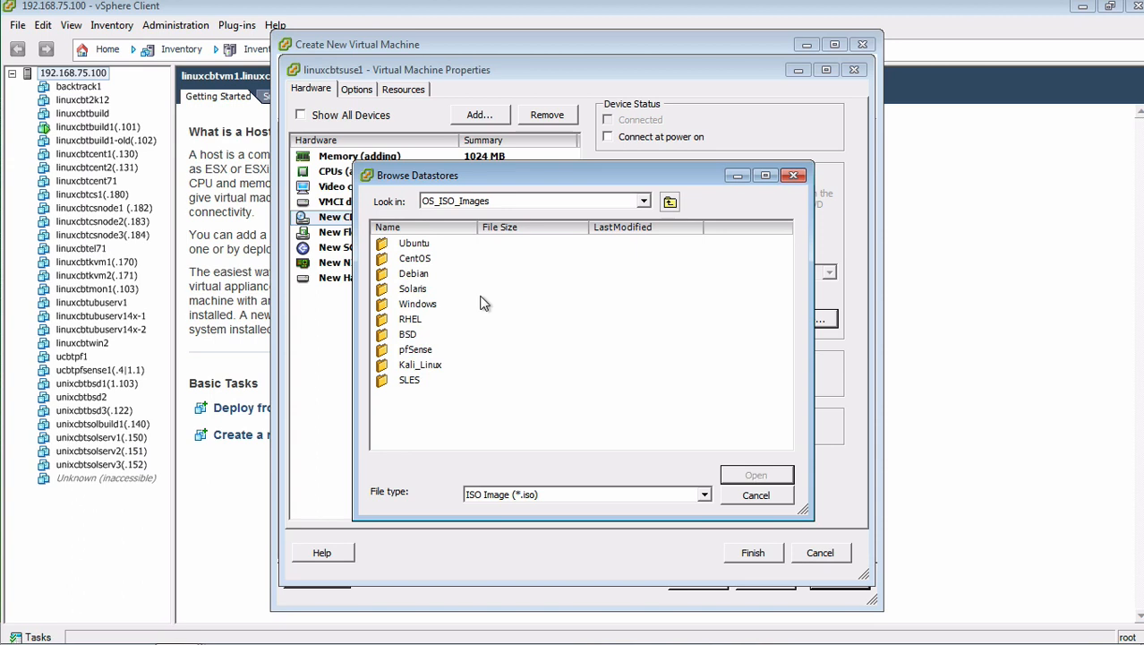
{"action": "double_click", "coordinate": [416, 380]}
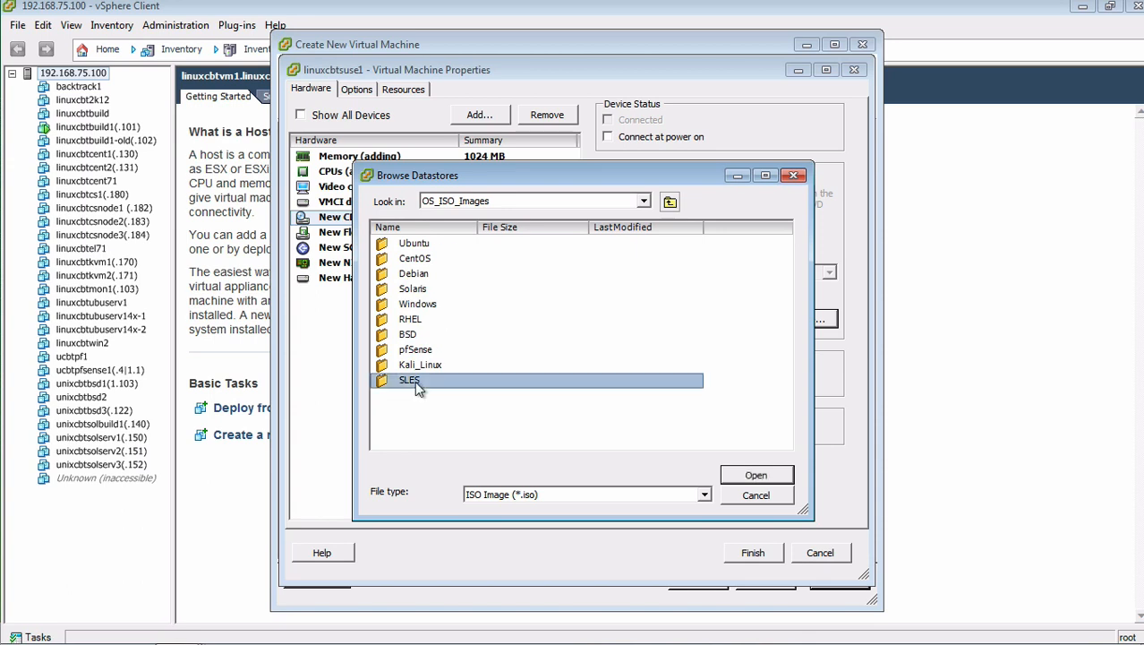
{"action": "double_click", "coordinate": [403, 245]}
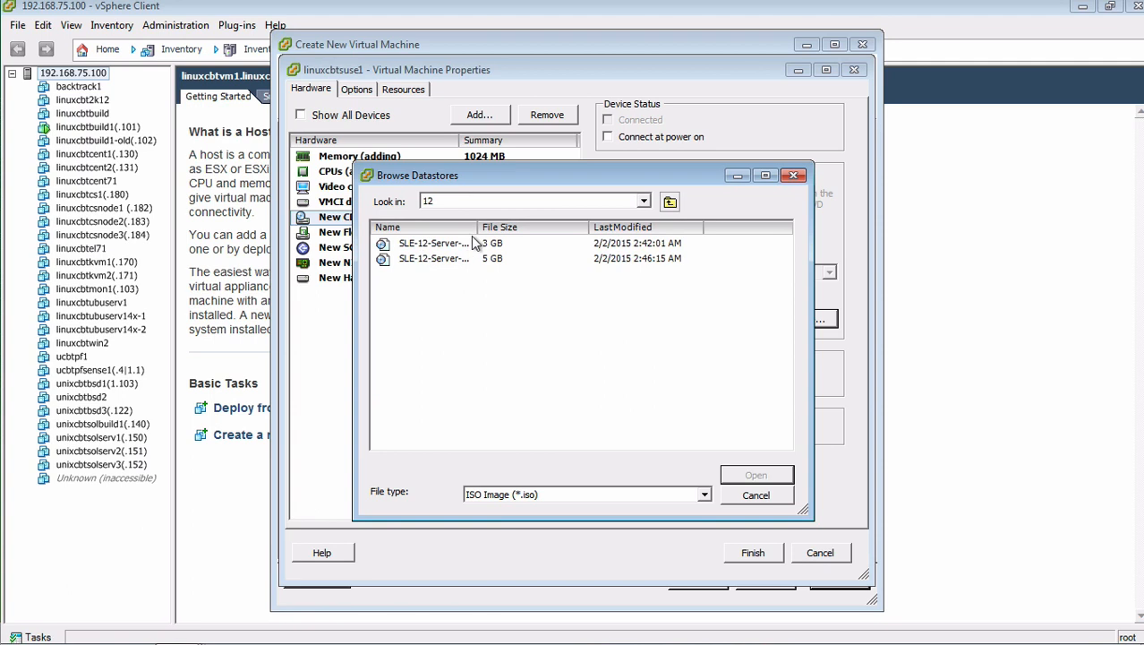
{"action": "left_click_drag", "start_coordinate": [473, 231], "coordinate": [582, 232]}
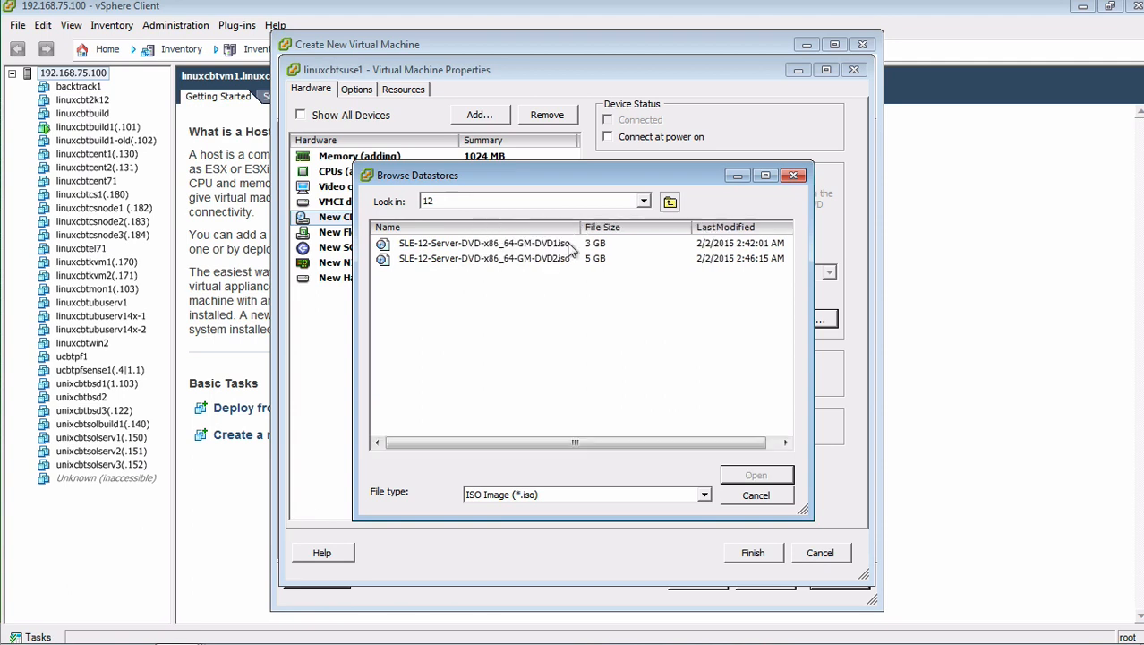
{"action": "left_click", "coordinate": [566, 247]}
{"action": "left_click", "coordinate": [741, 474]}
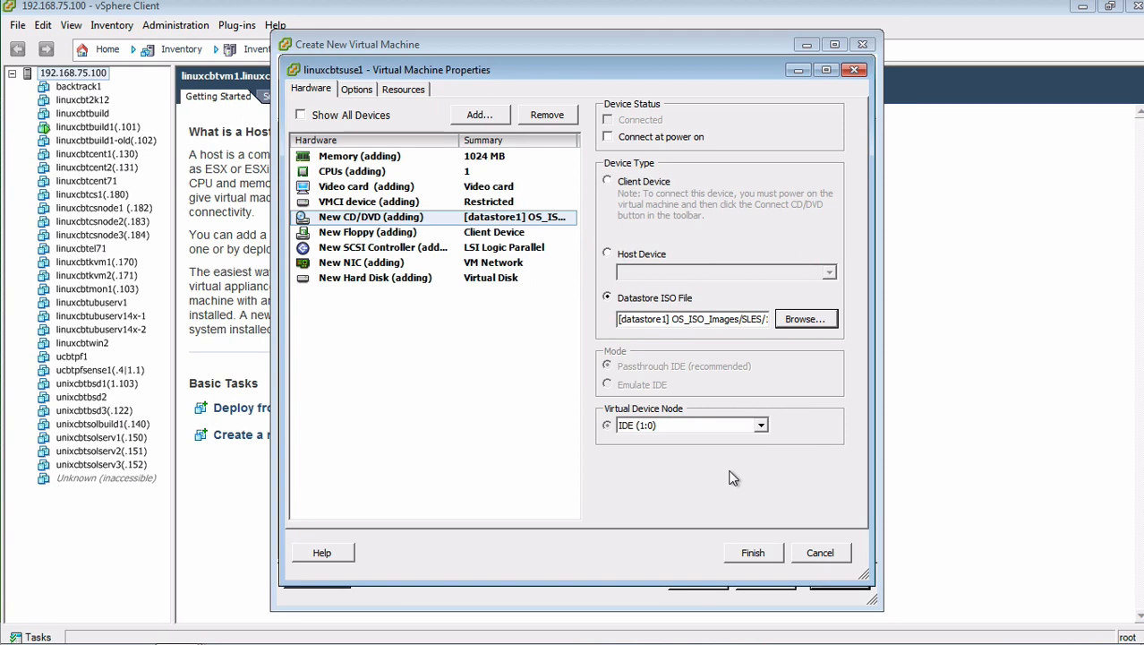
Step: Enable Connect at power on, finish creating linuxcbtsuse1, then power it on and show its console
{"action": "left_click", "coordinate": [641, 137]}
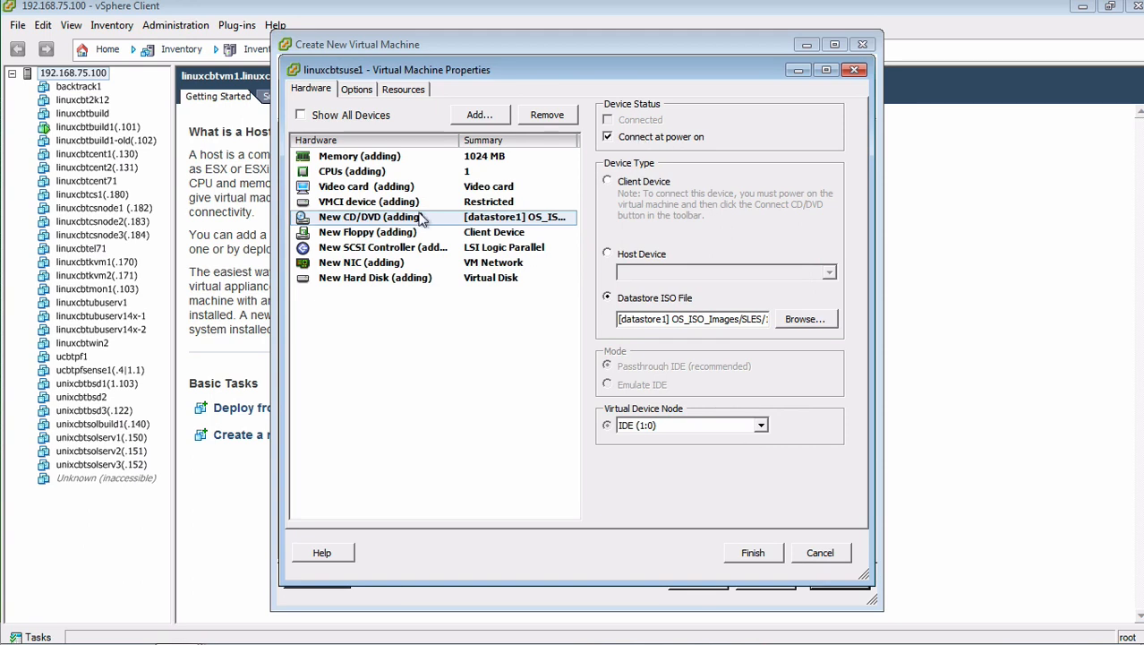
{"action": "left_click", "coordinate": [775, 554]}
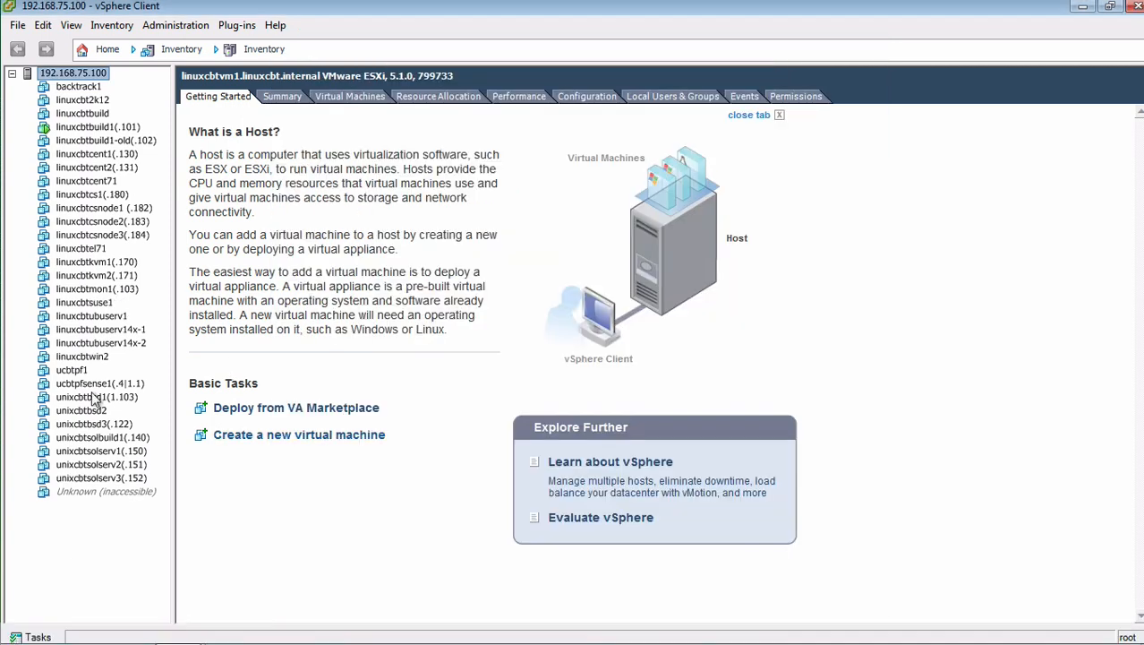
{"action": "left_click", "coordinate": [87, 302]}
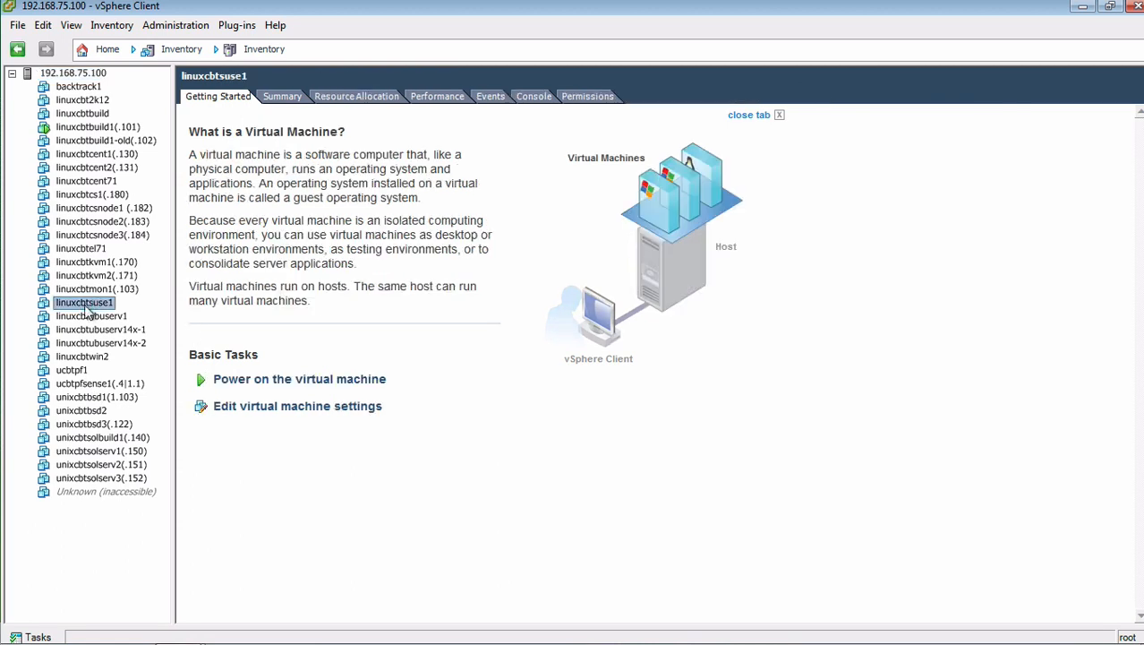
{"action": "left_click", "coordinate": [277, 380]}
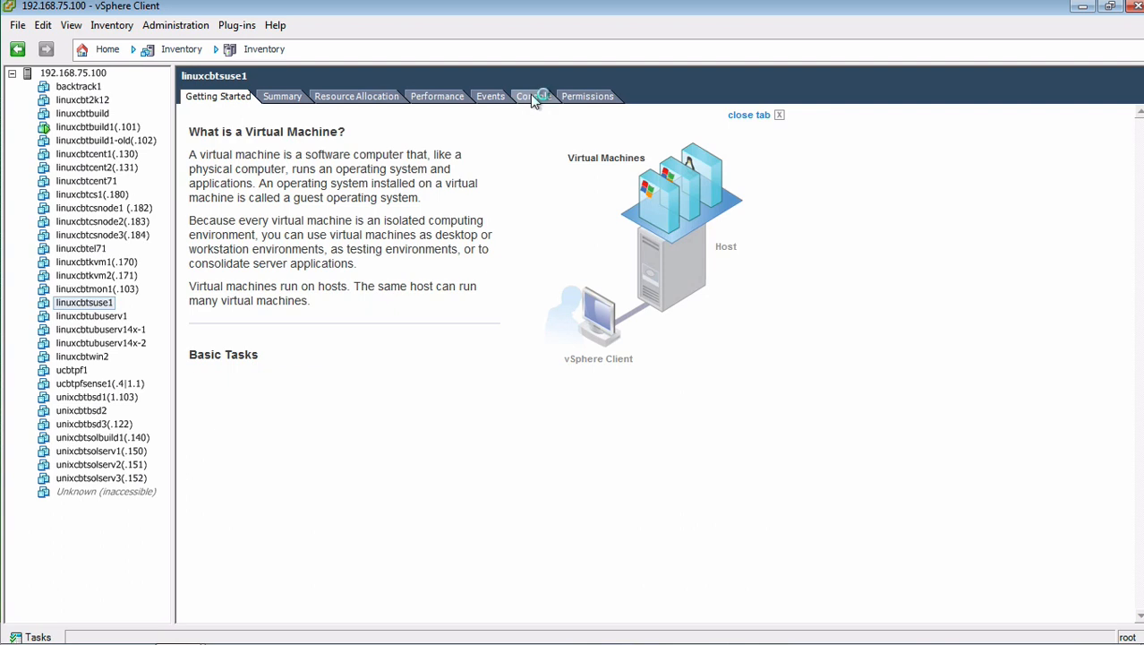
{"action": "left_click", "coordinate": [532, 97]}
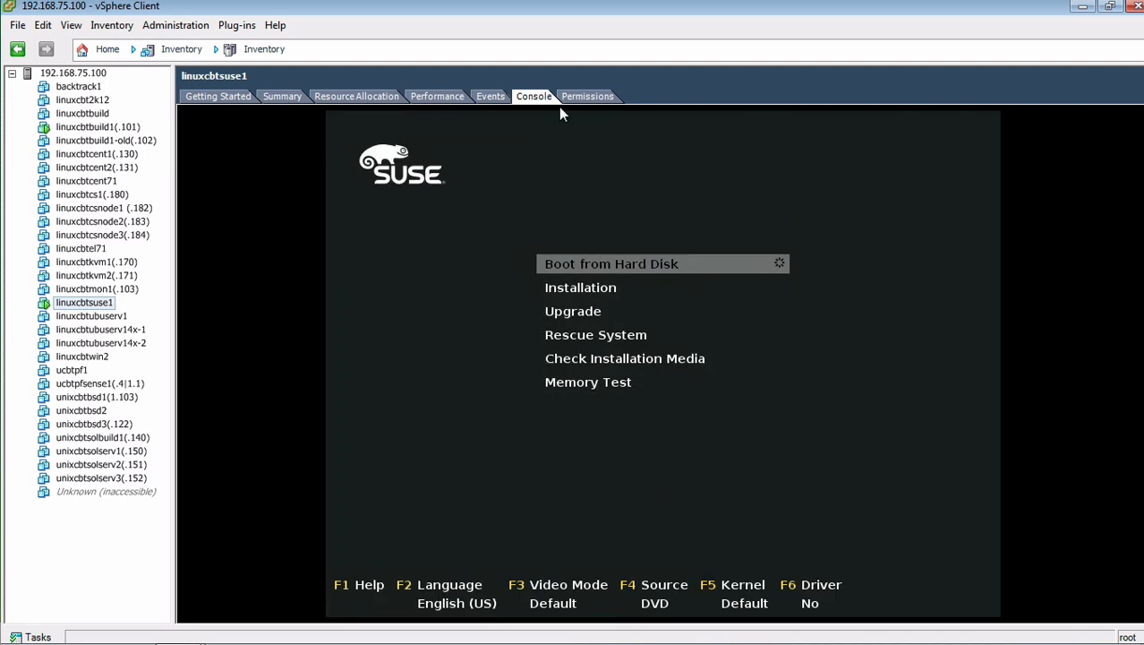
Step: Select Installation and set the source to HTTP, server 192.168.75.101, directory /SUSE12
{"action": "left_click", "coordinate": [618, 414]}
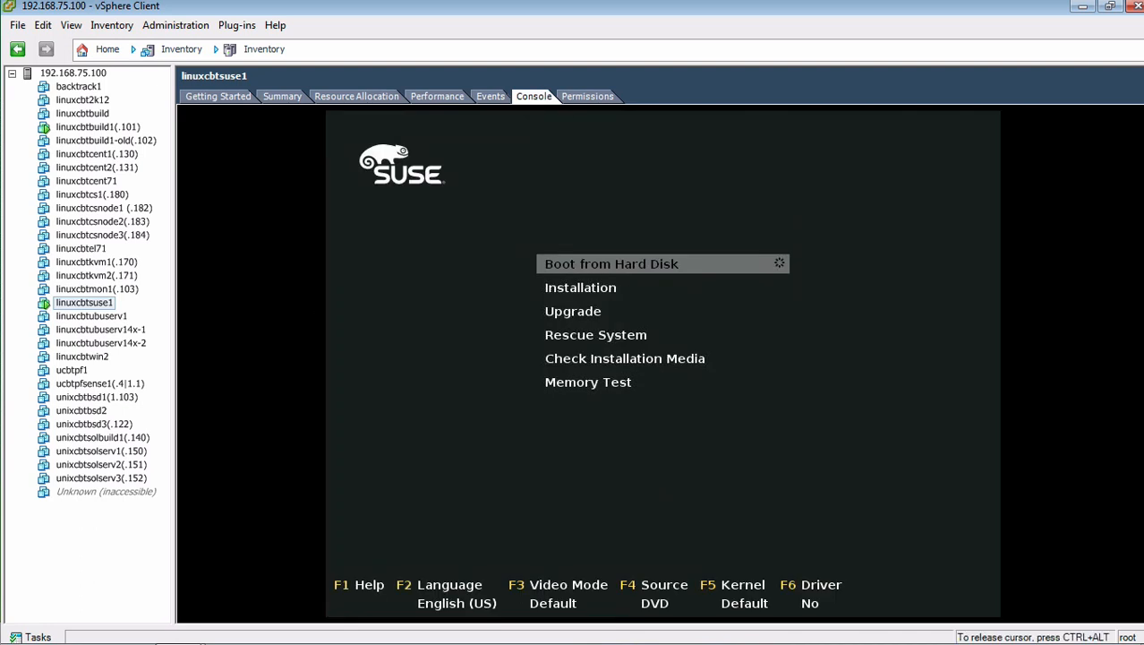
{"action": "key", "text": "Down"}
{"action": "key", "text": "Up"}
{"action": "key", "text": "Down"}
{"action": "key", "text": "F4"}
{"action": "key", "text": "Down"}
{"action": "key", "text": "Down"}
{"action": "key", "text": "Down"}
{"action": "key", "text": "Down"}
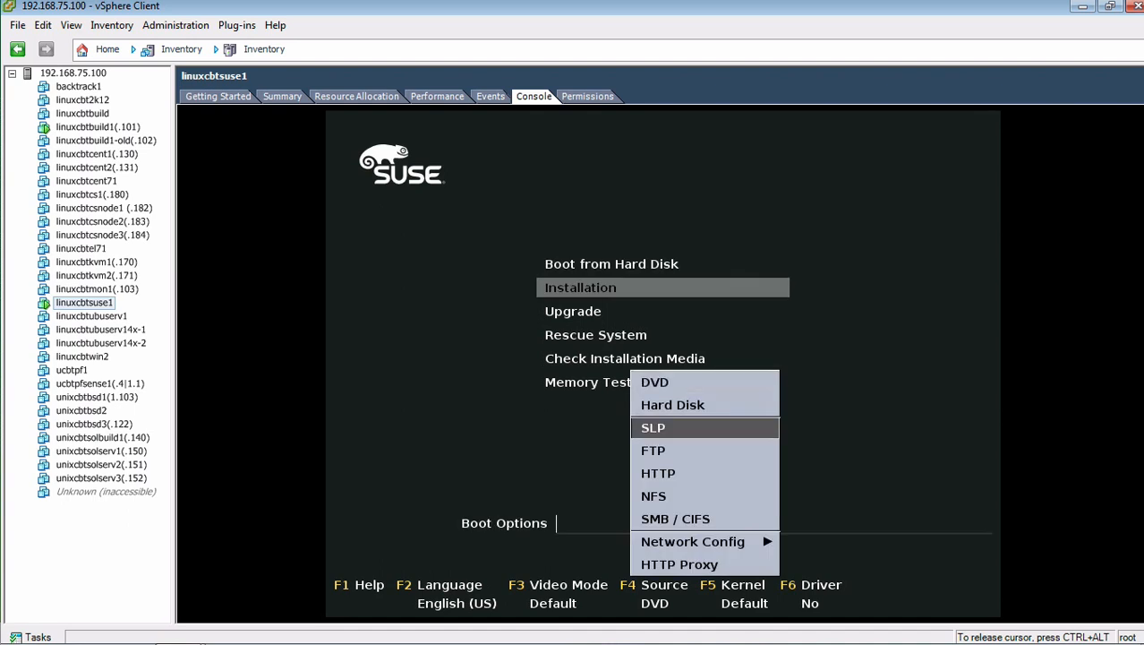
{"action": "key", "text": "Return"}
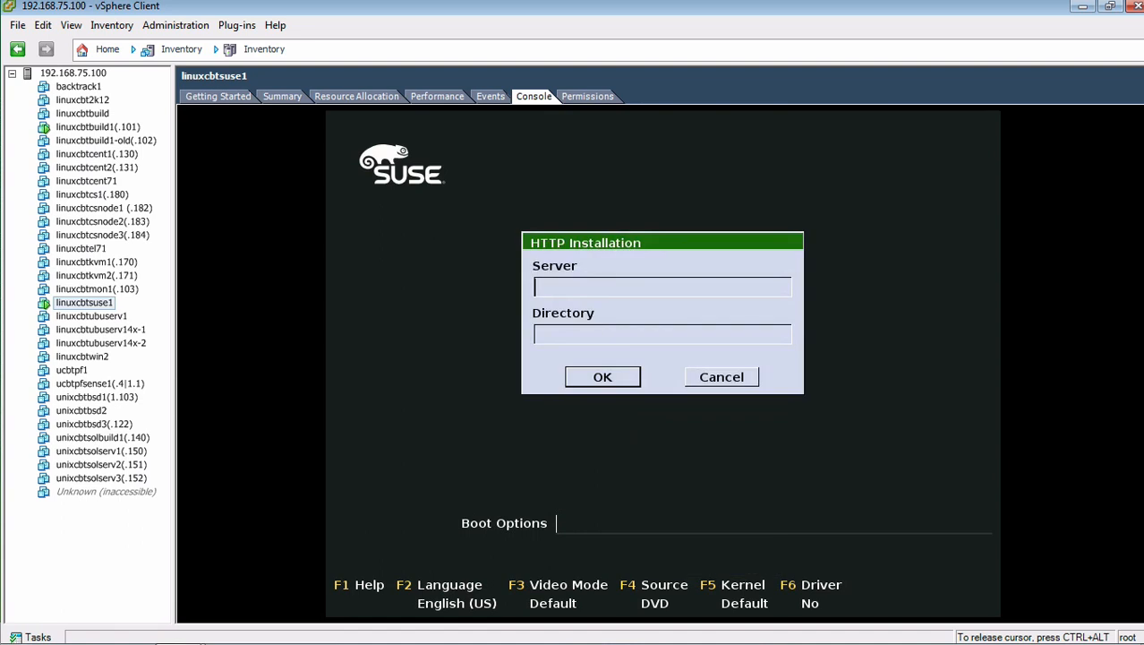
{"action": "type", "text": "192.168.75.101"}
{"action": "key", "text": "Tab"}
{"action": "type", "text": "/"}
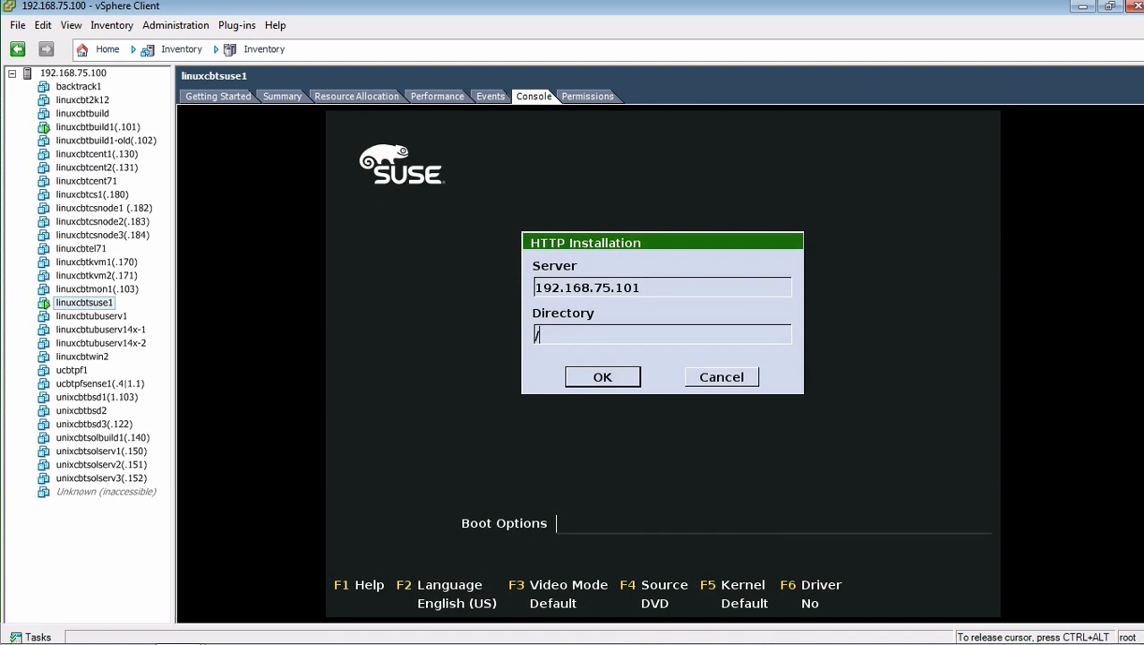
{"action": "type", "text": "SUSE"}
{"action": "type", "text": "12"}
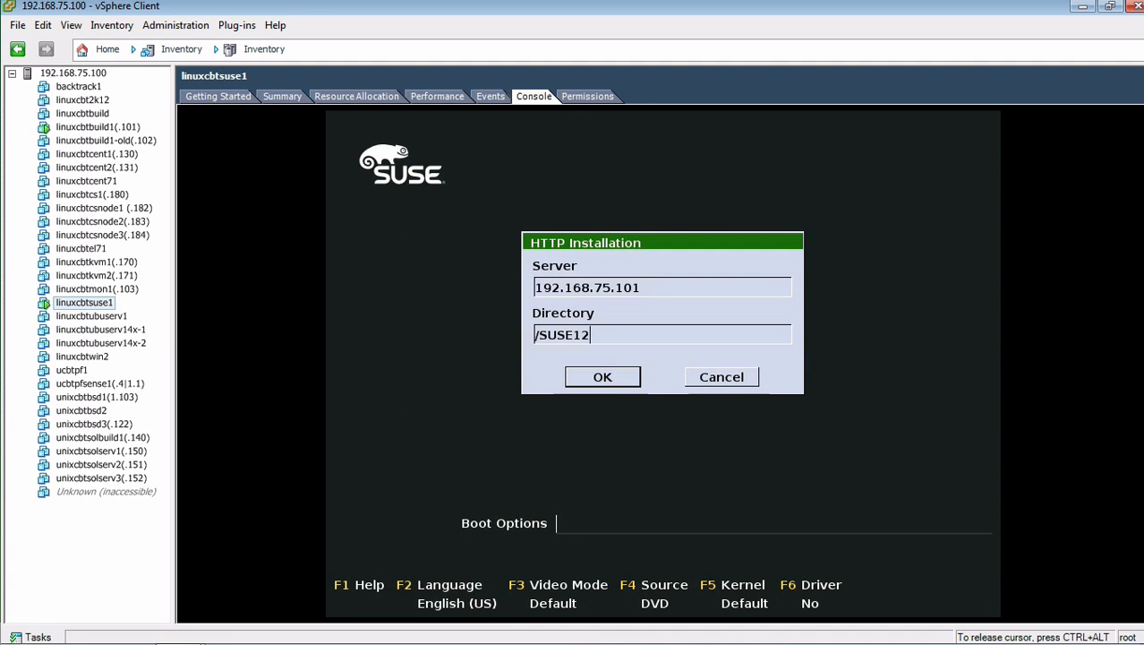
{"action": "key", "text": "Return"}
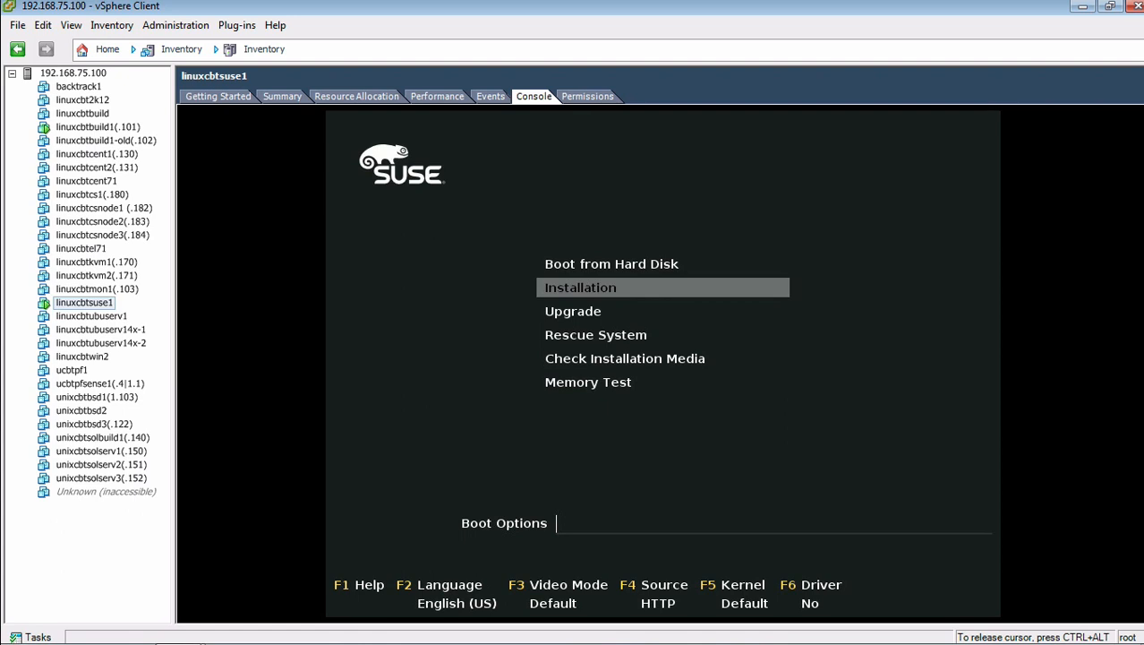
Step: Review the F2 language and F3 video options, keep Default video mode, and boot the installation
{"action": "key", "text": "F2"}
{"action": "key", "text": "F3"}
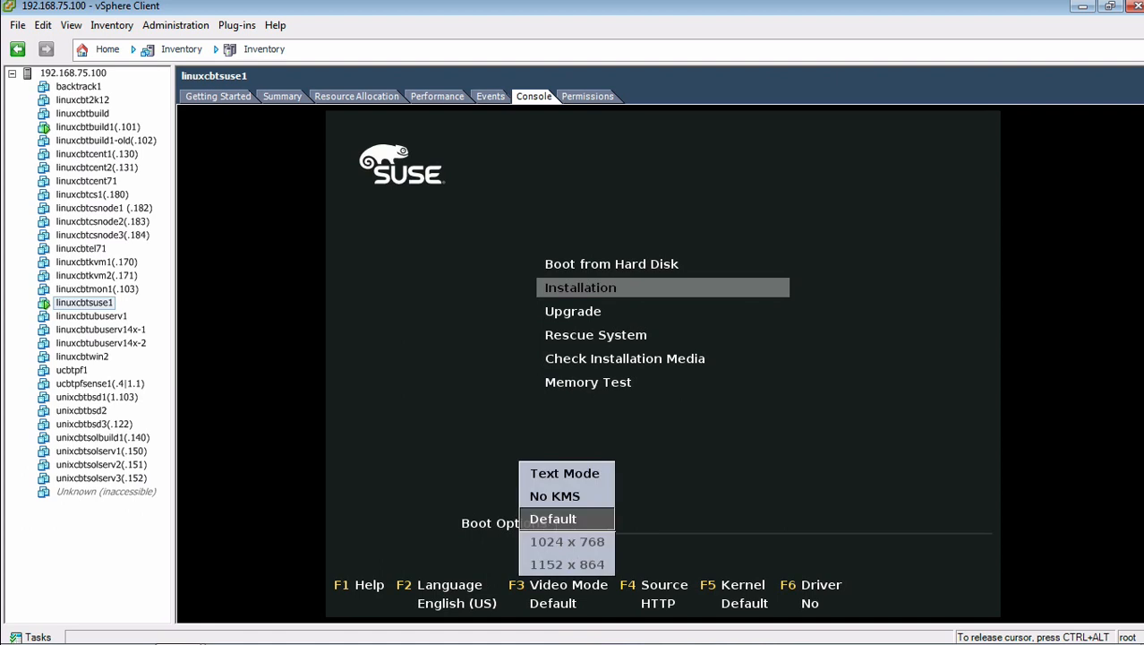
{"action": "key", "text": "Return"}
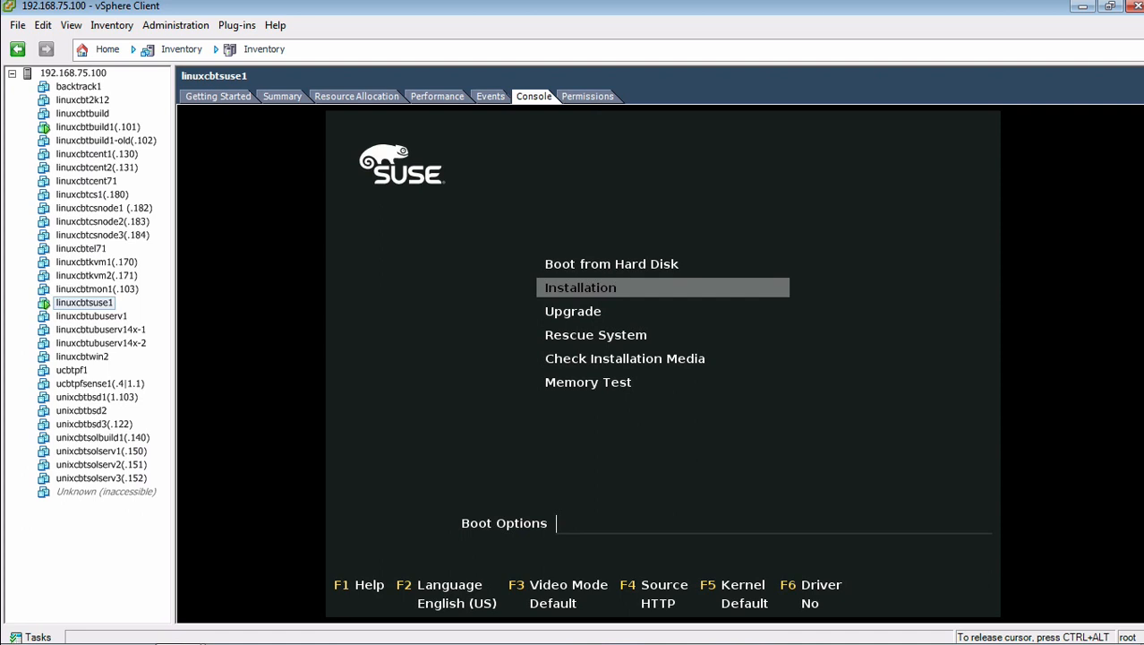
{"action": "key", "text": "Return"}
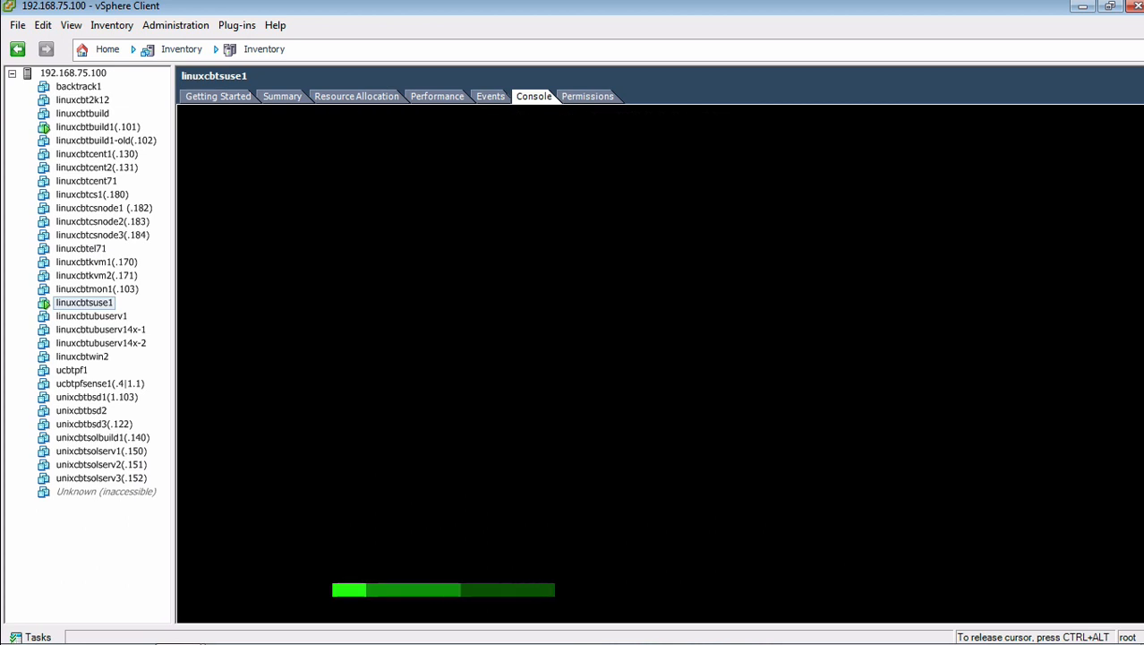
Step: Hide the navigation bar and narrow the inventory tree to give the console more room
{"action": "key", "text": "ctrl+alt"}
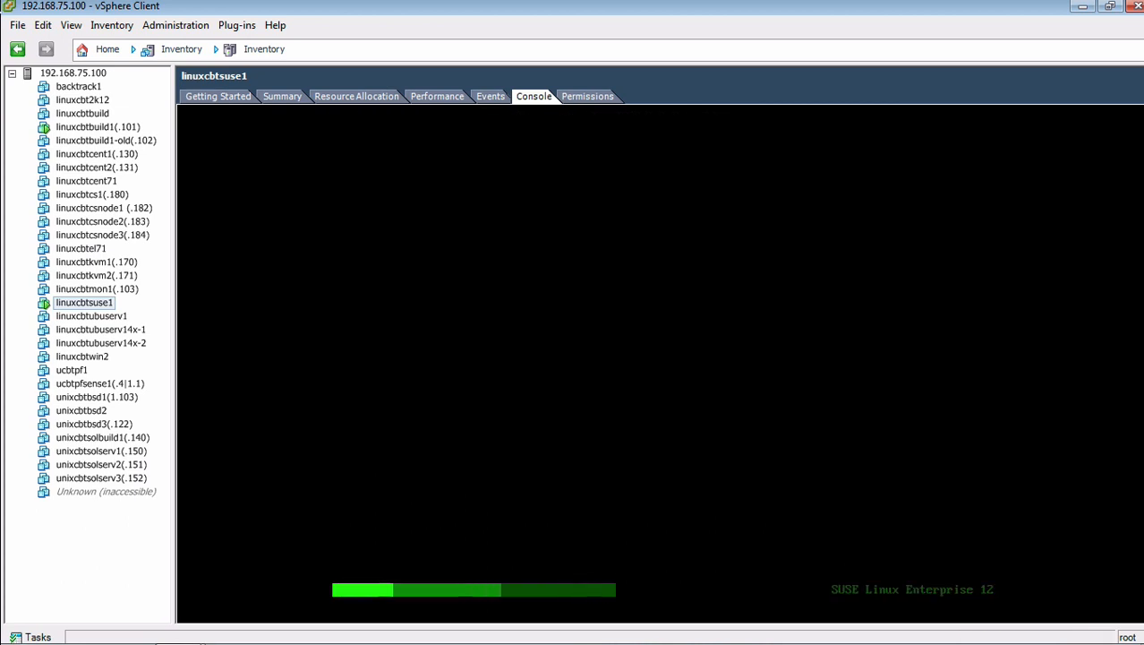
{"action": "left_click", "coordinate": [72, 25]}
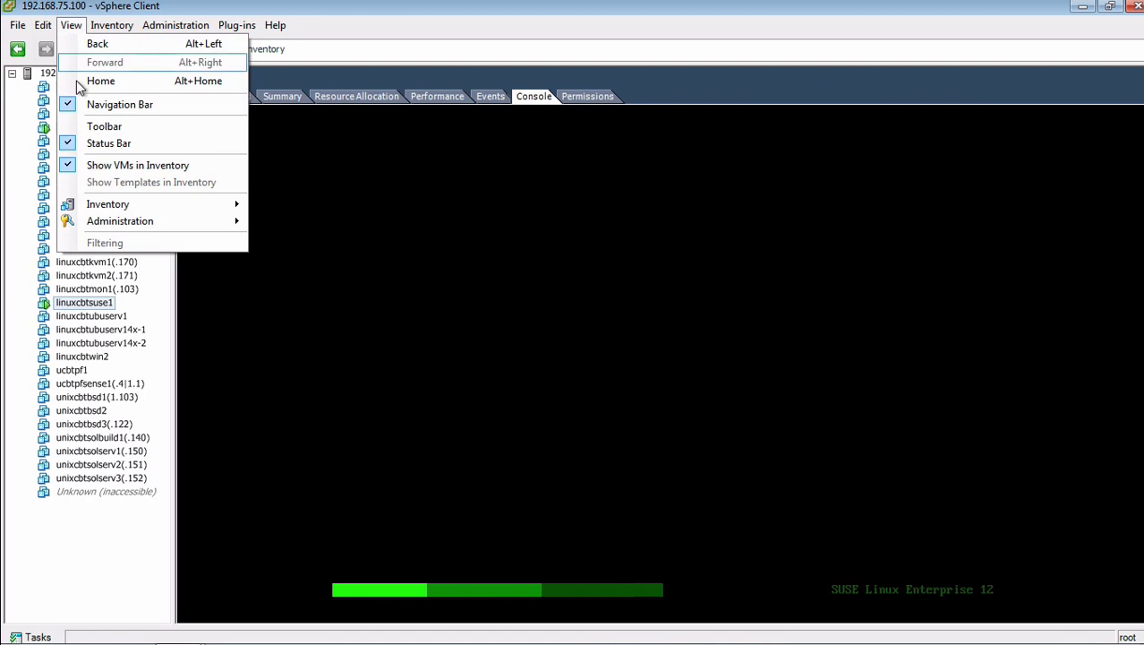
{"action": "left_click", "coordinate": [75, 104]}
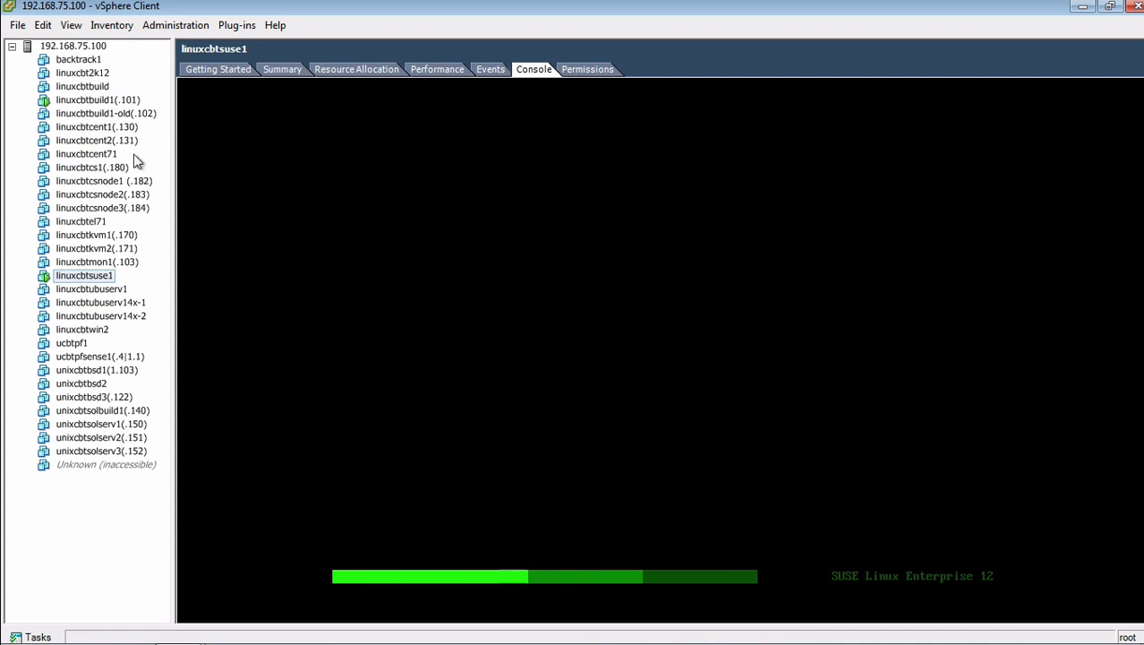
{"action": "left_click_drag", "start_coordinate": [174, 159], "coordinate": [119, 165]}
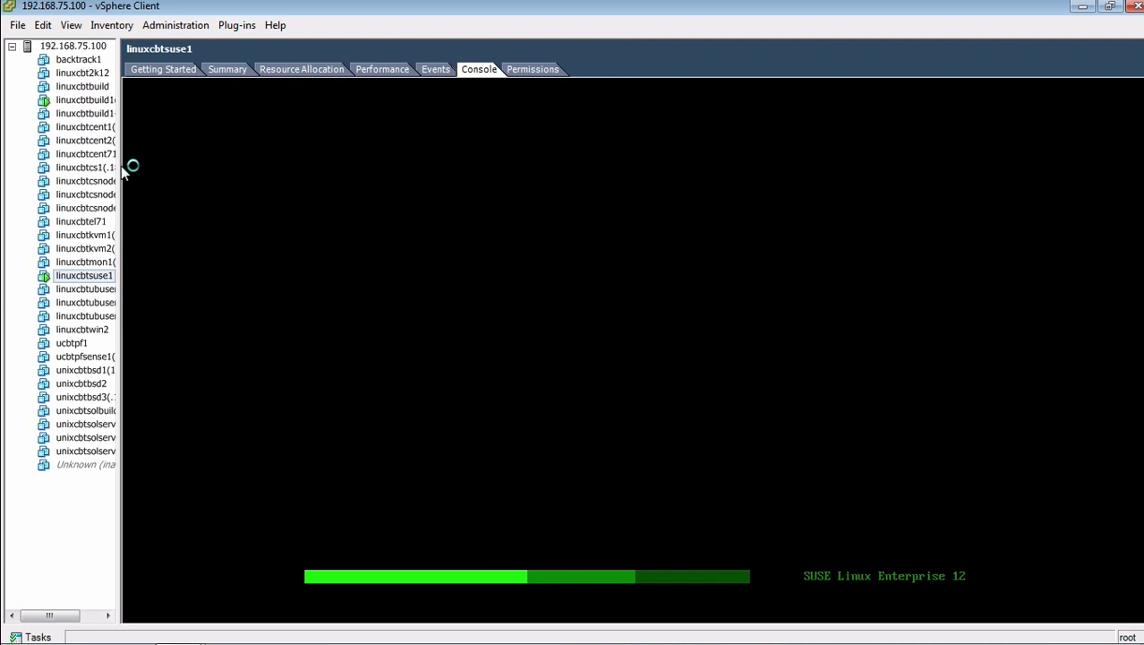
{"action": "left_click", "coordinate": [599, 240]}
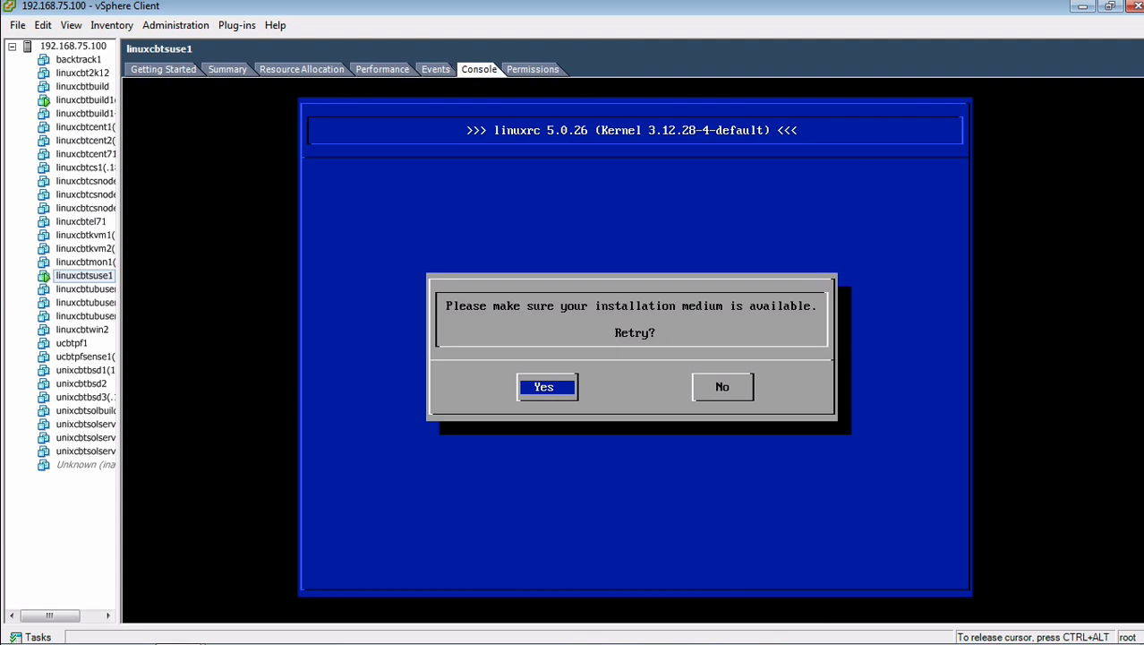
Step: Answer Yes to linuxrc's Retry prompt so the installer loads the language and license screen
{"action": "key", "text": "Return"}
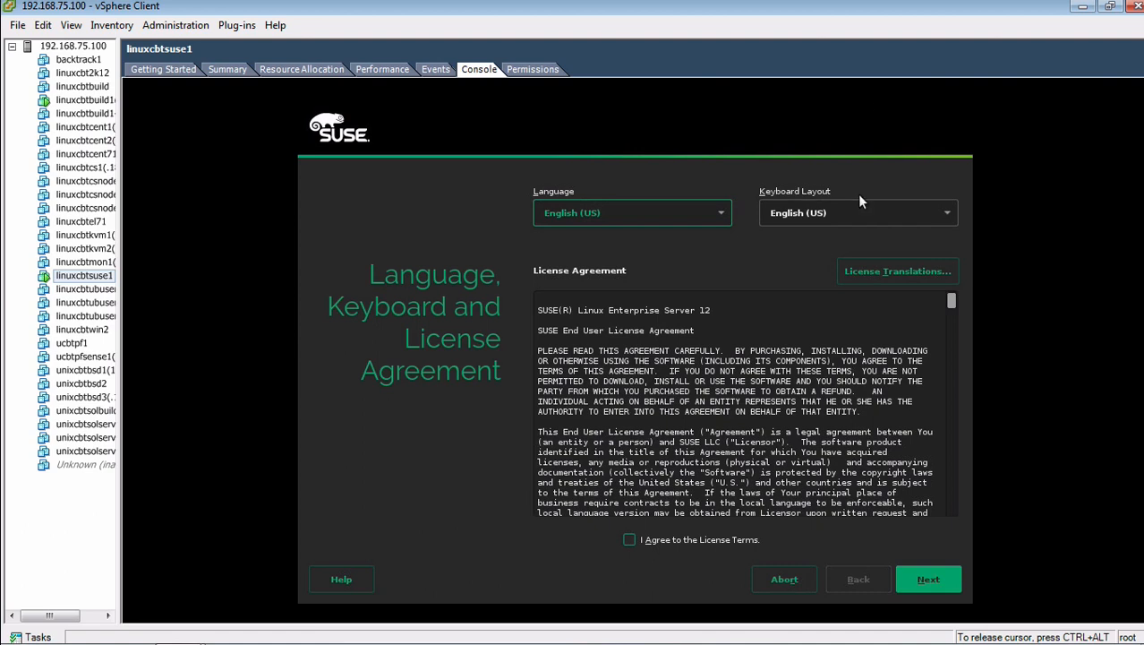
Step: Agree to the SUSE license terms, then skip product registration and confirm
{"action": "left_click", "coordinate": [688, 543]}
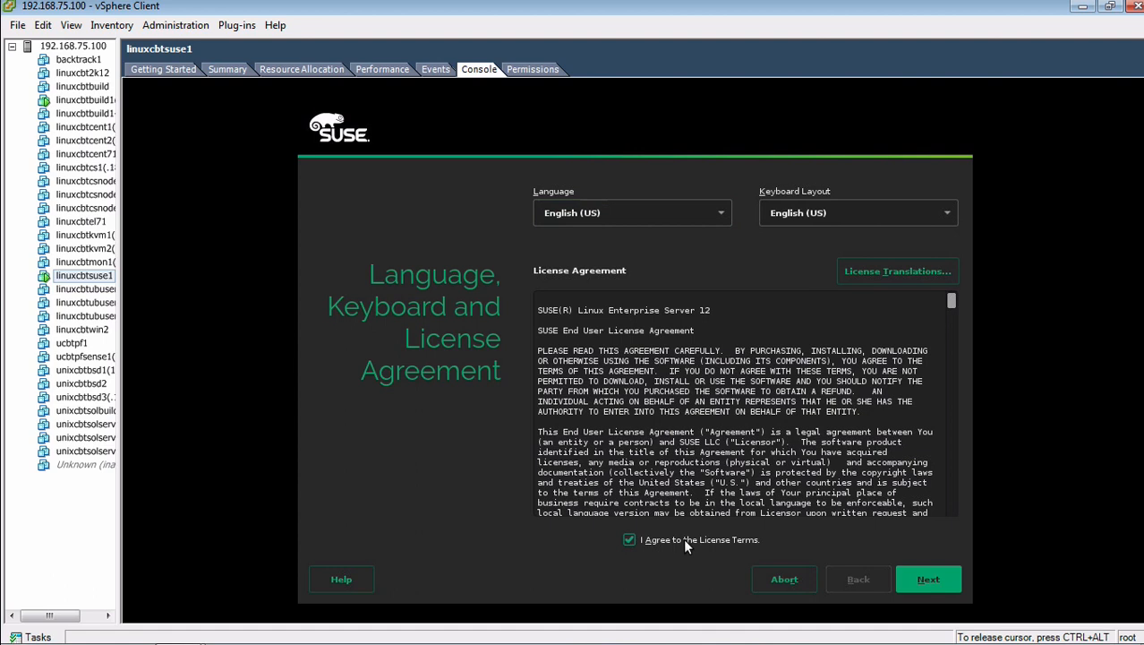
{"action": "left_click", "coordinate": [928, 580]}
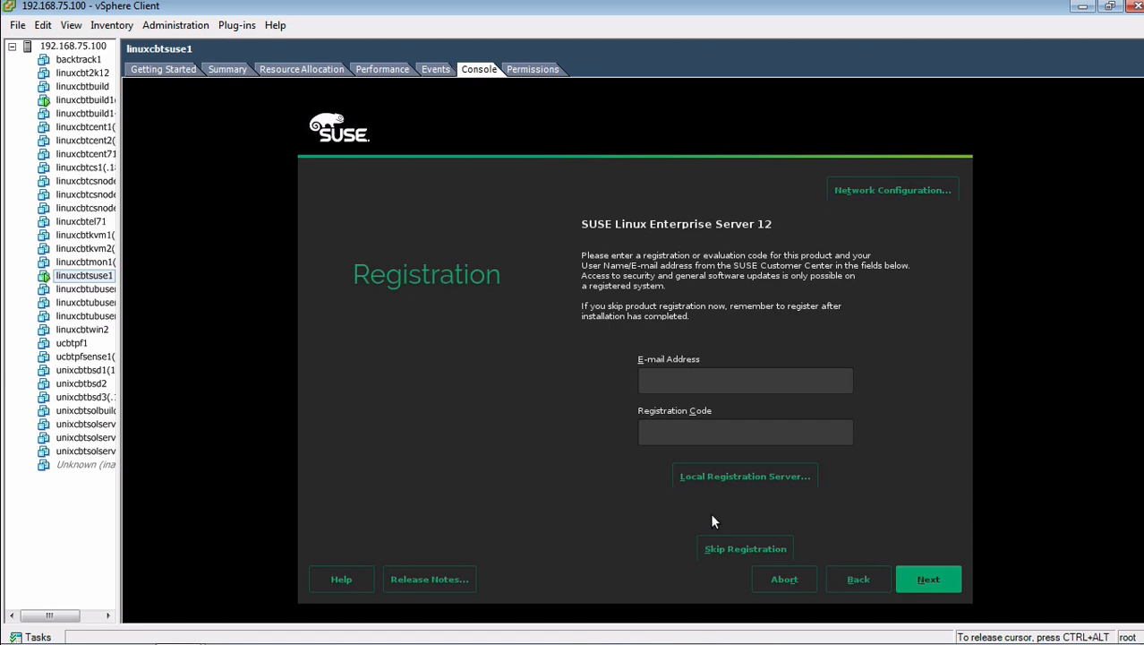
{"action": "left_click", "coordinate": [714, 539]}
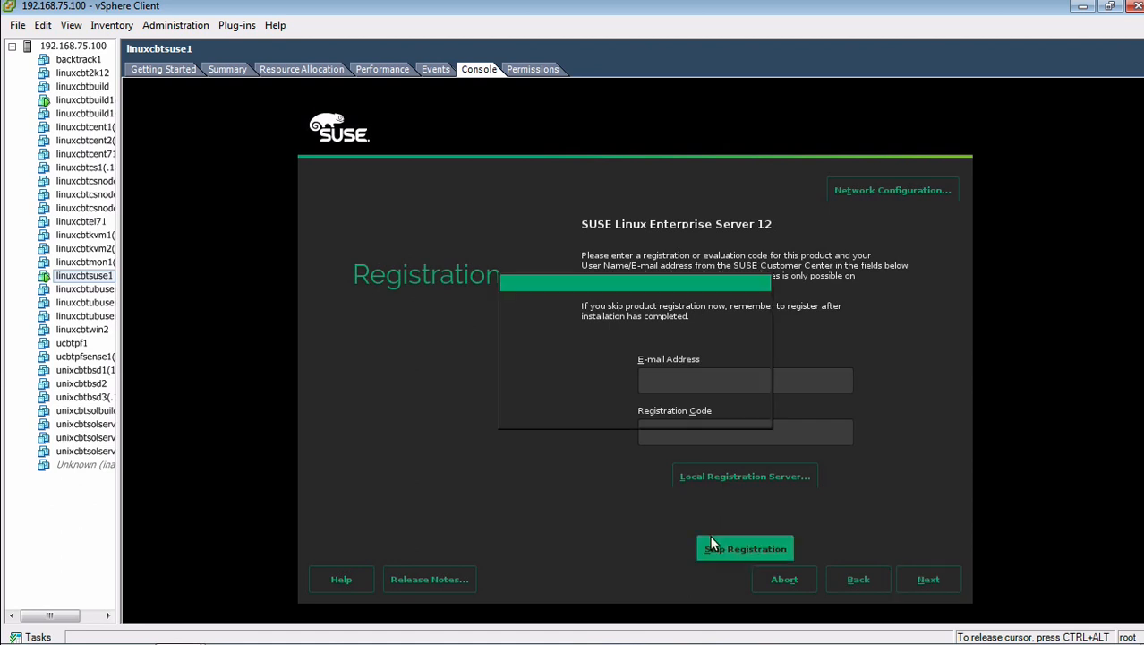
{"action": "left_click", "coordinate": [592, 407]}
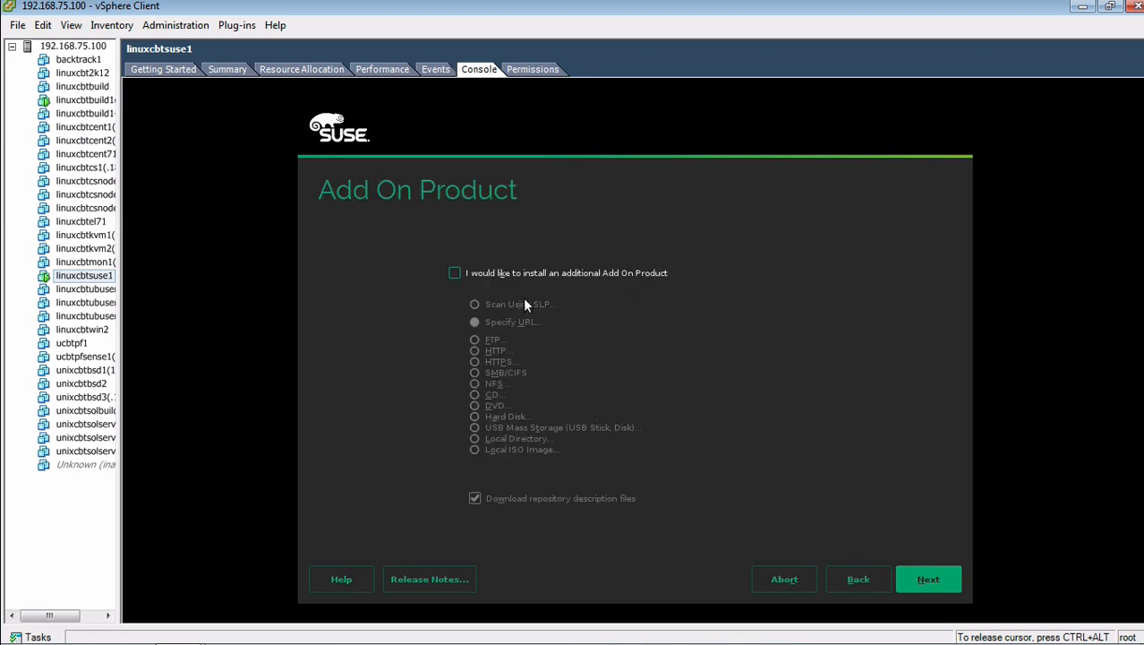
Step: Skip add-on products, accept the suggested partitioning, and set the time zone region to Etc (GMT)
{"action": "left_click", "coordinate": [949, 583]}
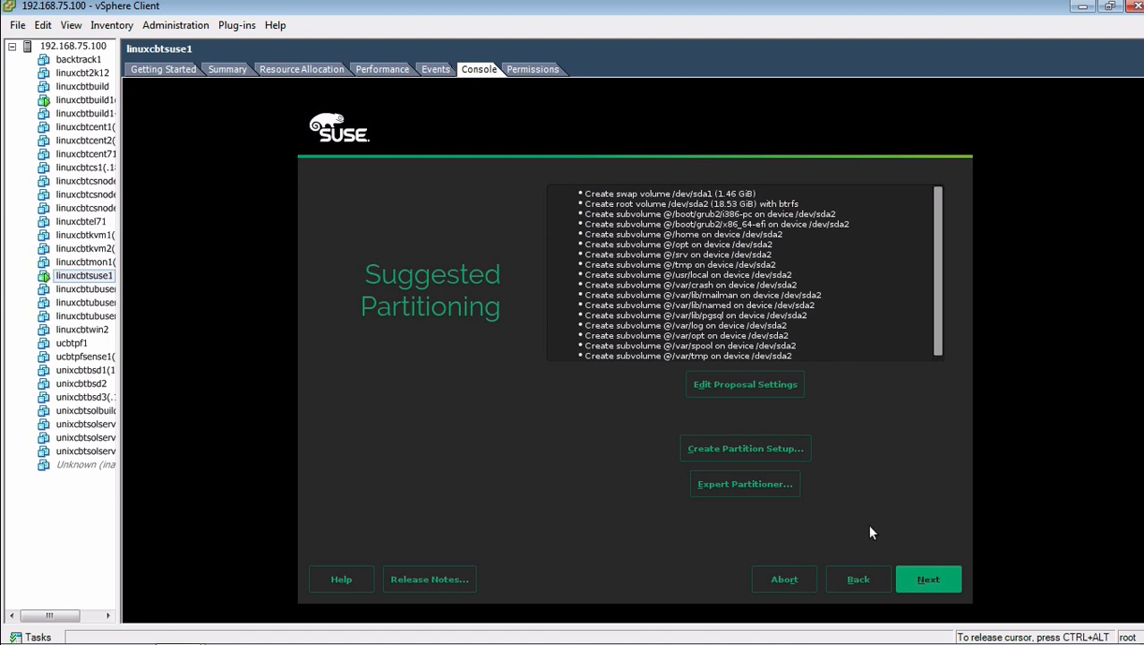
{"action": "left_click", "coordinate": [927, 583]}
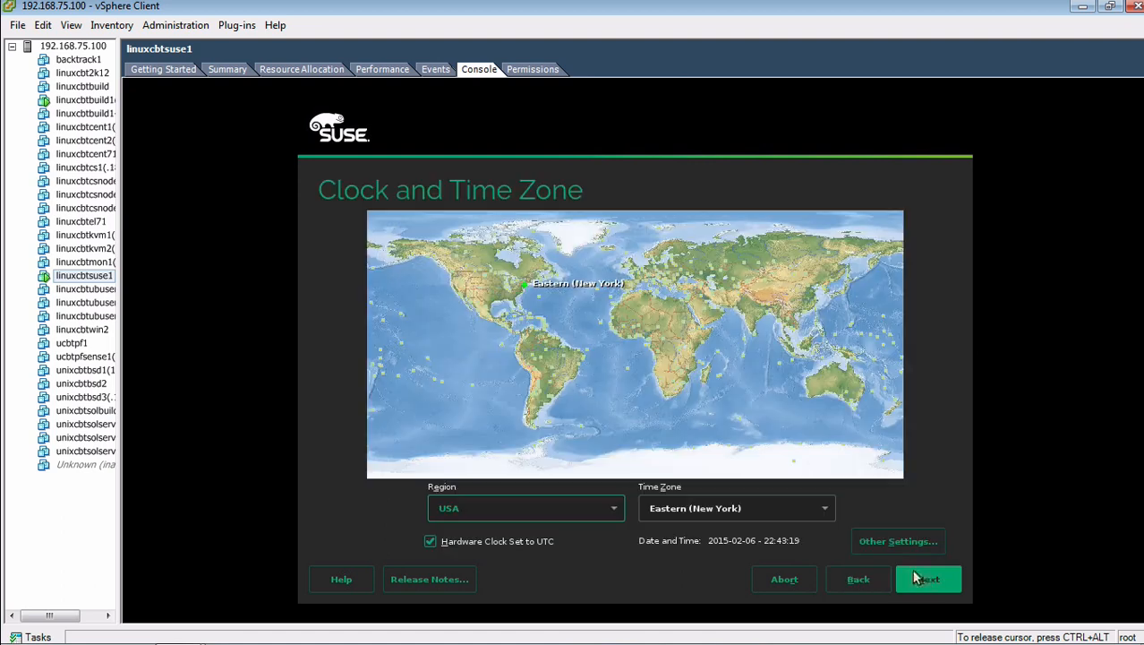
{"action": "left_click", "coordinate": [598, 508]}
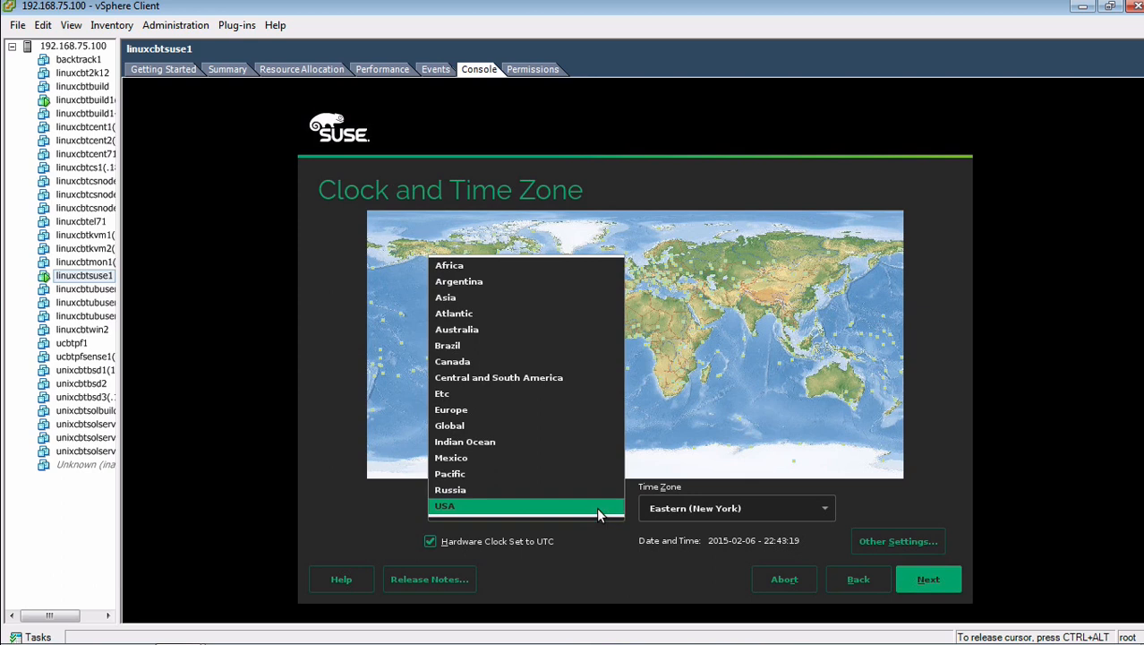
{"action": "left_click", "coordinate": [554, 395]}
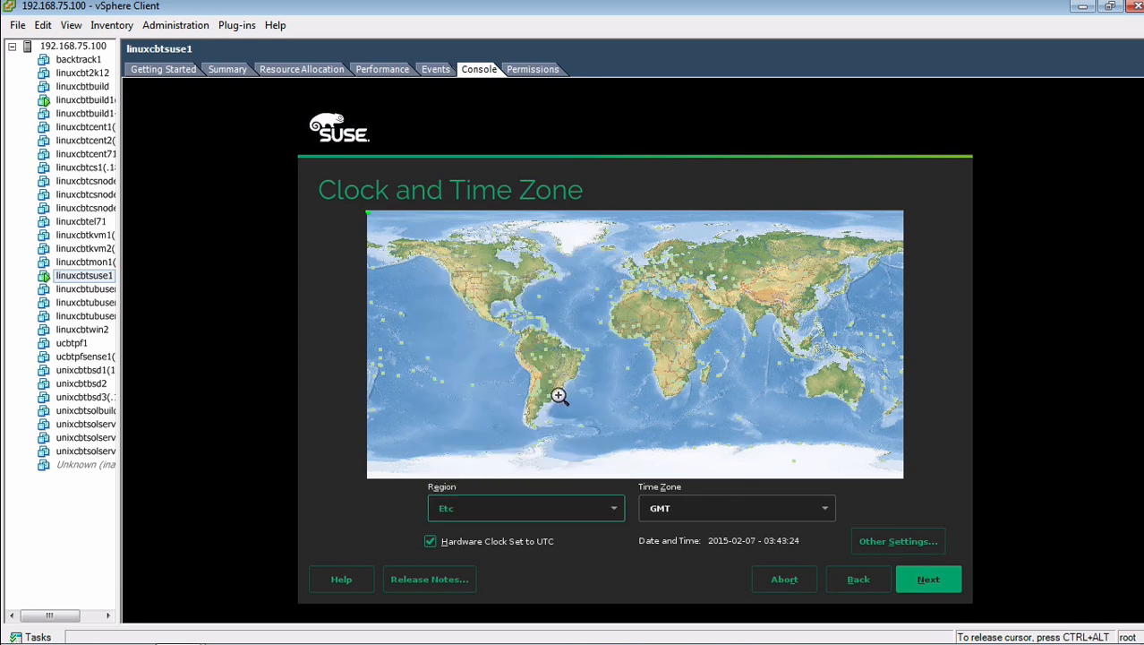
{"action": "left_click", "coordinate": [928, 580]}
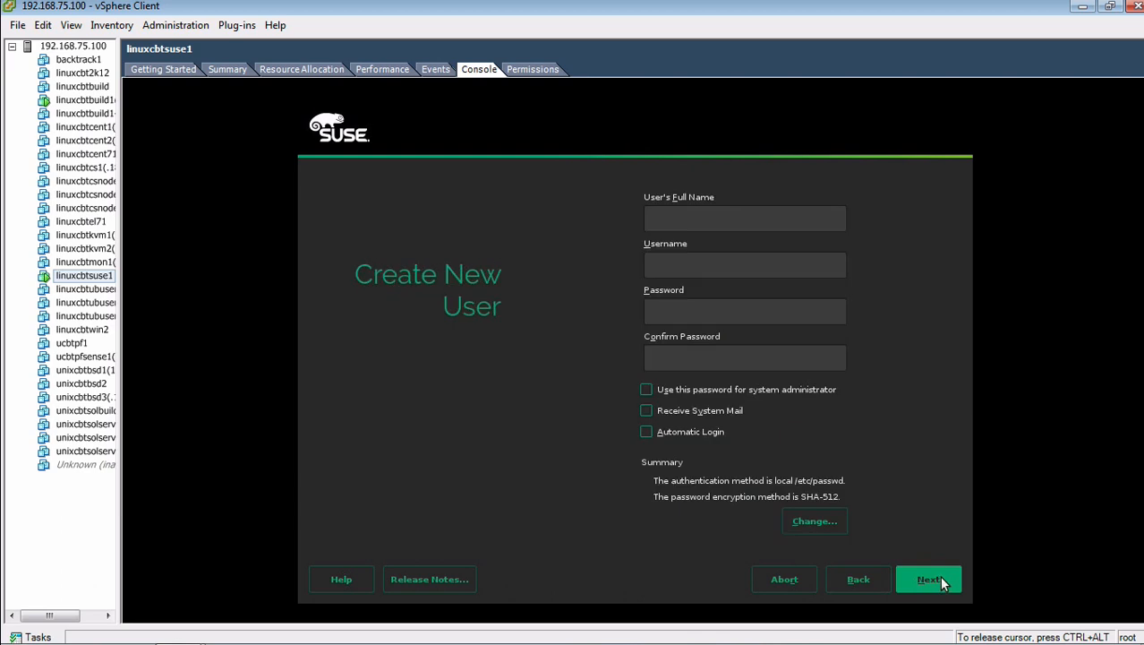
Step: Create a user with full name, username and password, reused for root and receiving system mail
{"action": "type", "text": "LinuxCBT"}
{"action": "key", "text": "Tab"}
{"action": "key", "text": "Tab"}
{"action": "type", "text": "**********"}
{"action": "key", "text": "Tab"}
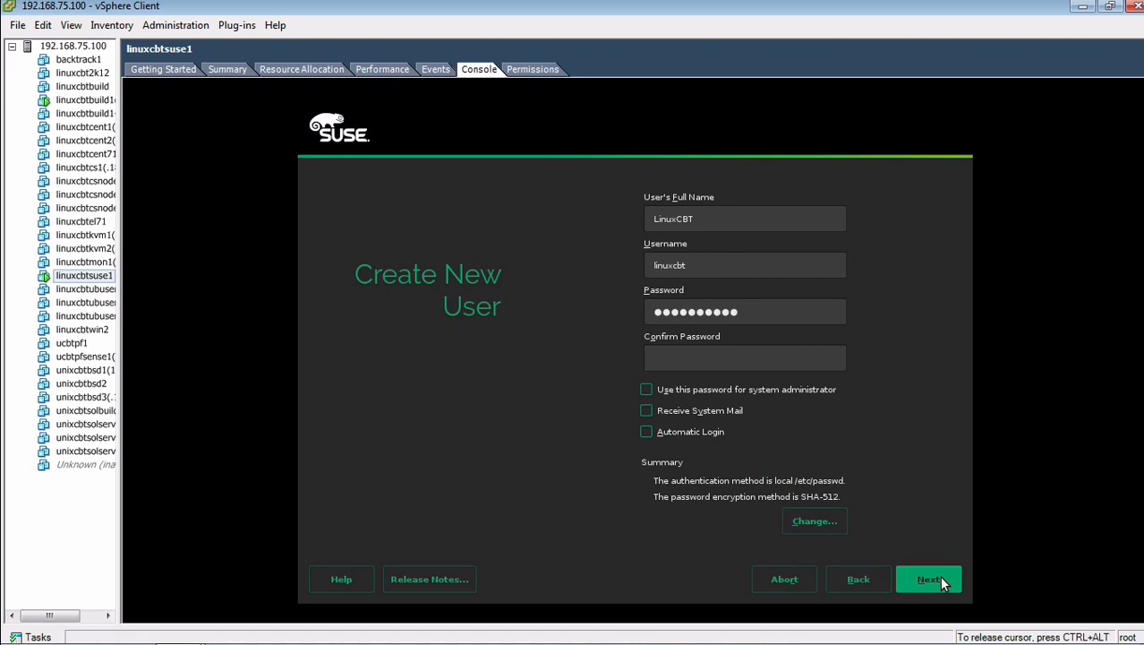
{"action": "type", "text": "**********"}
{"action": "left_click", "coordinate": [734, 390]}
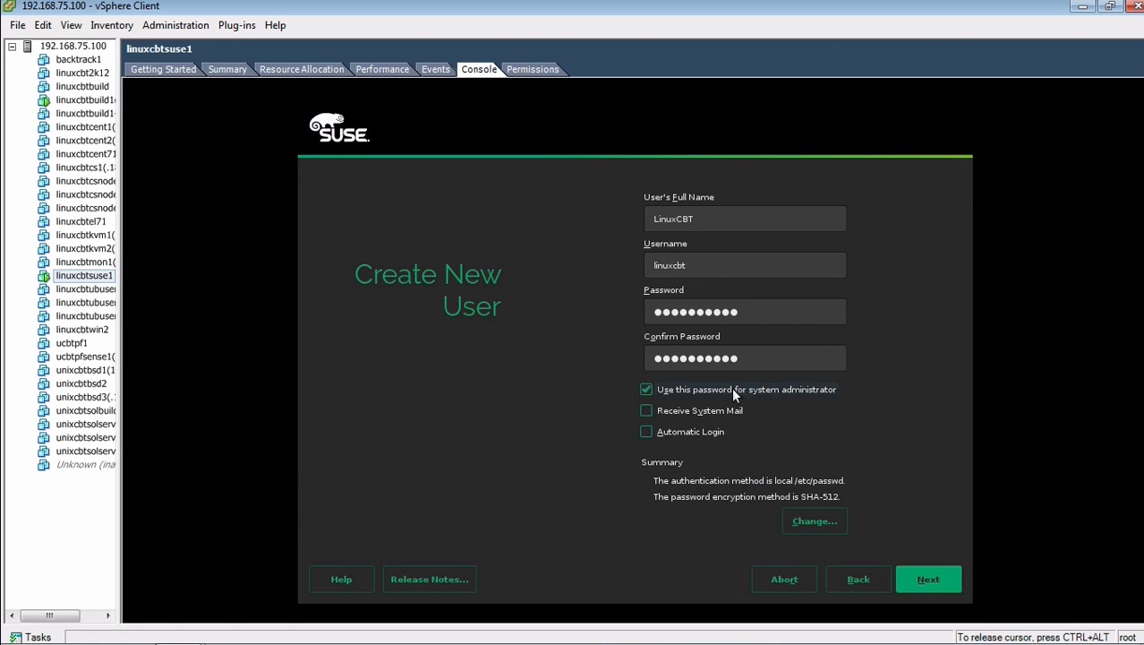
{"action": "left_click", "coordinate": [713, 406]}
{"action": "left_click", "coordinate": [810, 521]}
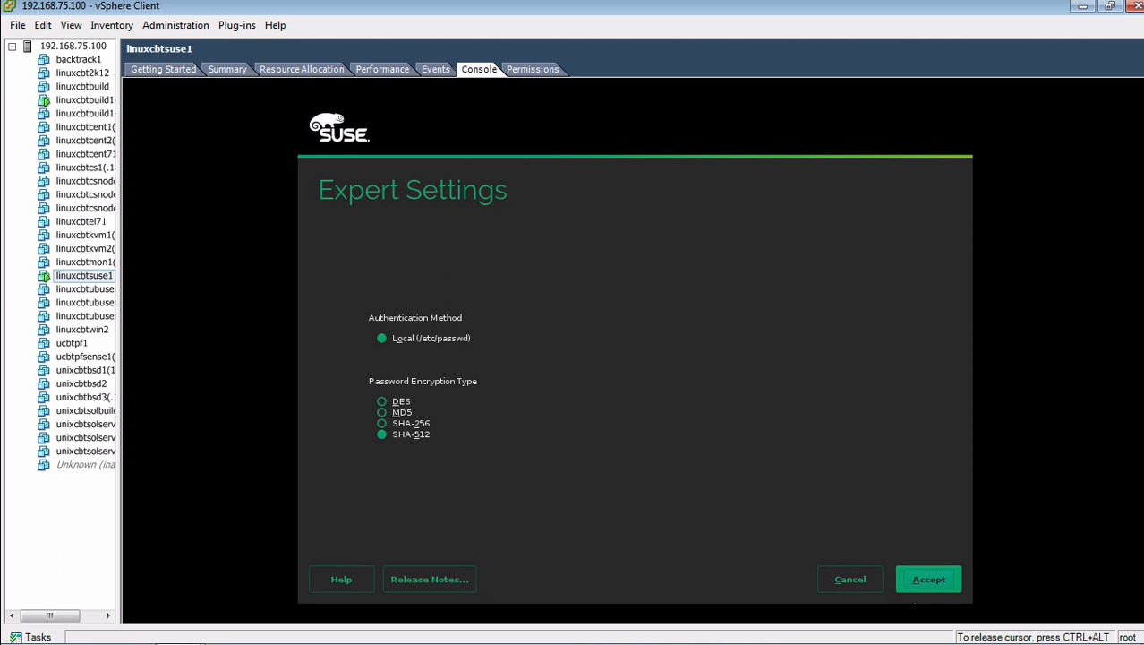
{"action": "left_click", "coordinate": [947, 580]}
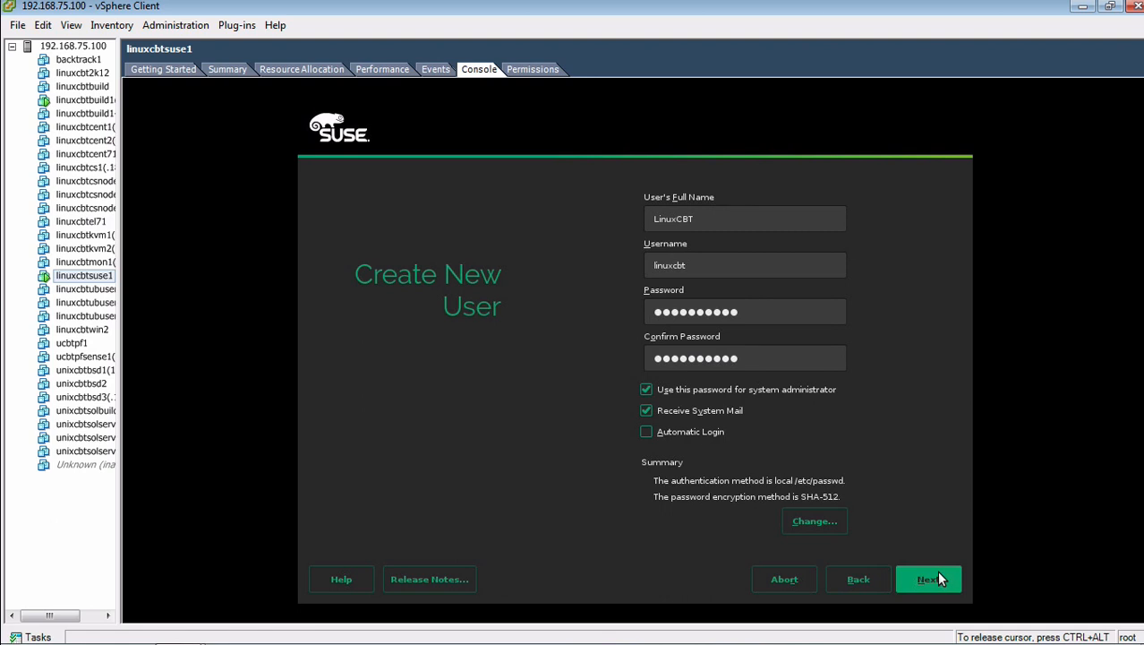
{"action": "left_click", "coordinate": [934, 580]}
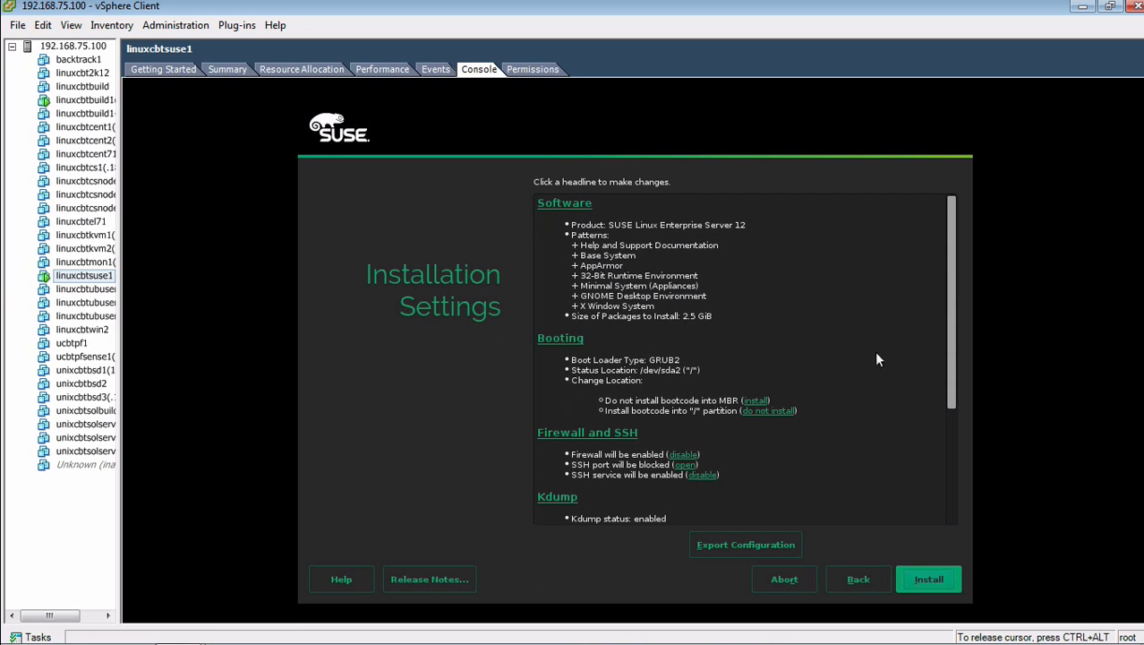
Step: Switch the blocked SSH port to open, keeping the firewall and SSH service enabled
{"action": "left_click_drag", "start_coordinate": [947, 334], "coordinate": [941, 388]}
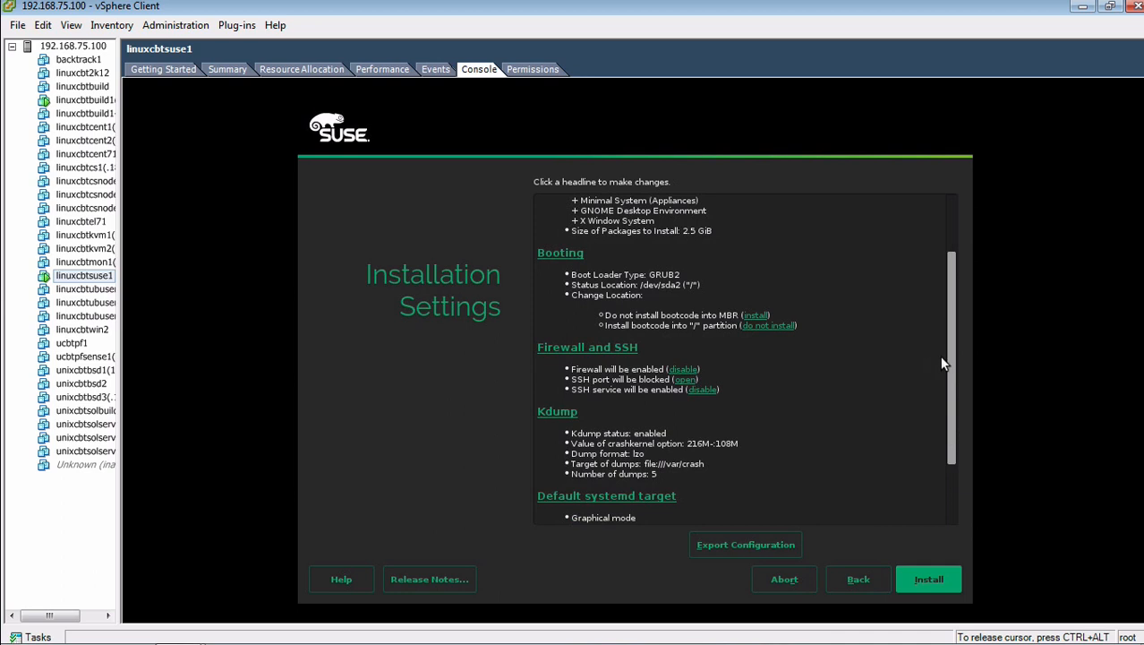
{"action": "left_click_drag", "start_coordinate": [948, 356], "coordinate": [952, 401]}
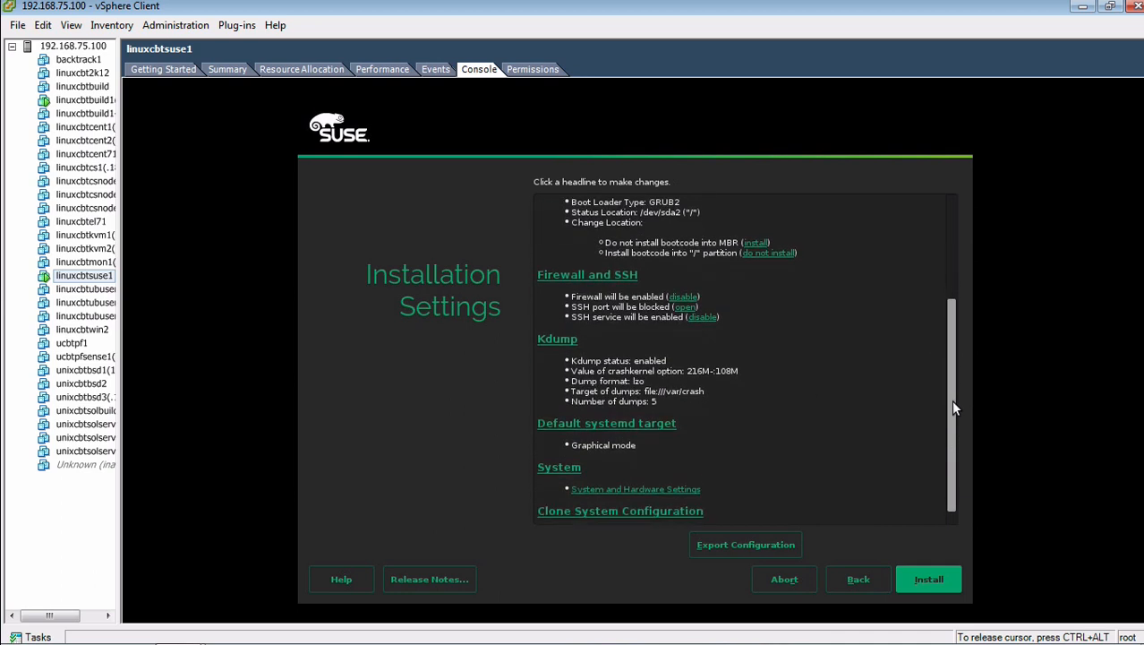
{"action": "left_click", "coordinate": [684, 306]}
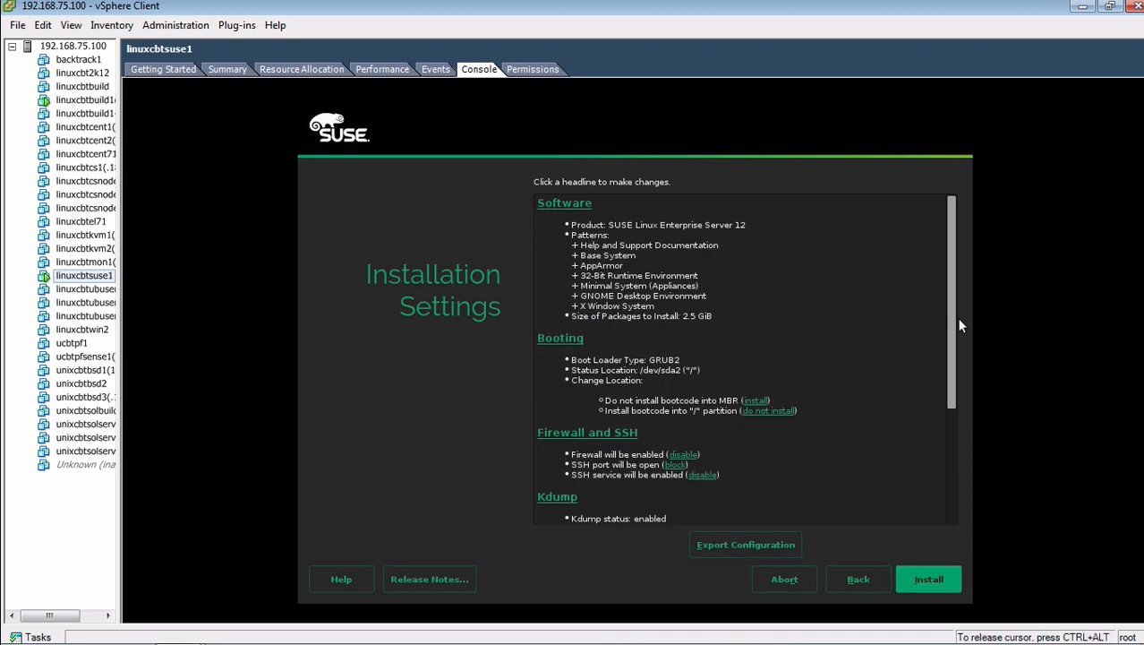
{"action": "left_click_drag", "start_coordinate": [952, 318], "coordinate": [950, 421]}
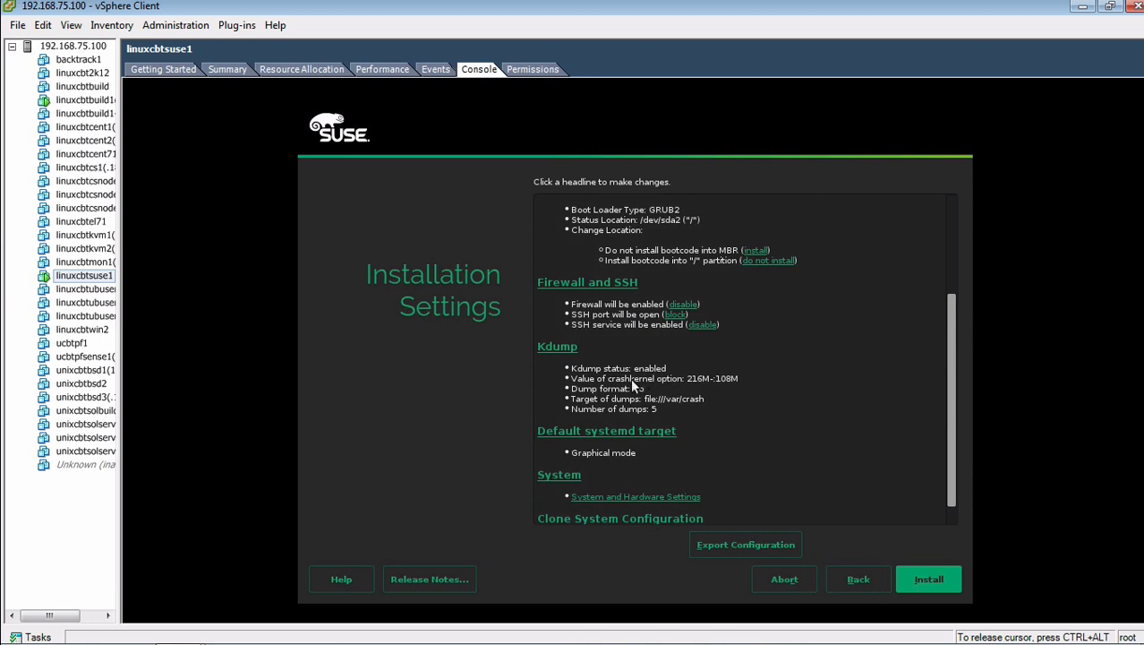
Step: Set Text mode as the default systemd target
{"action": "left_click", "coordinate": [645, 433]}
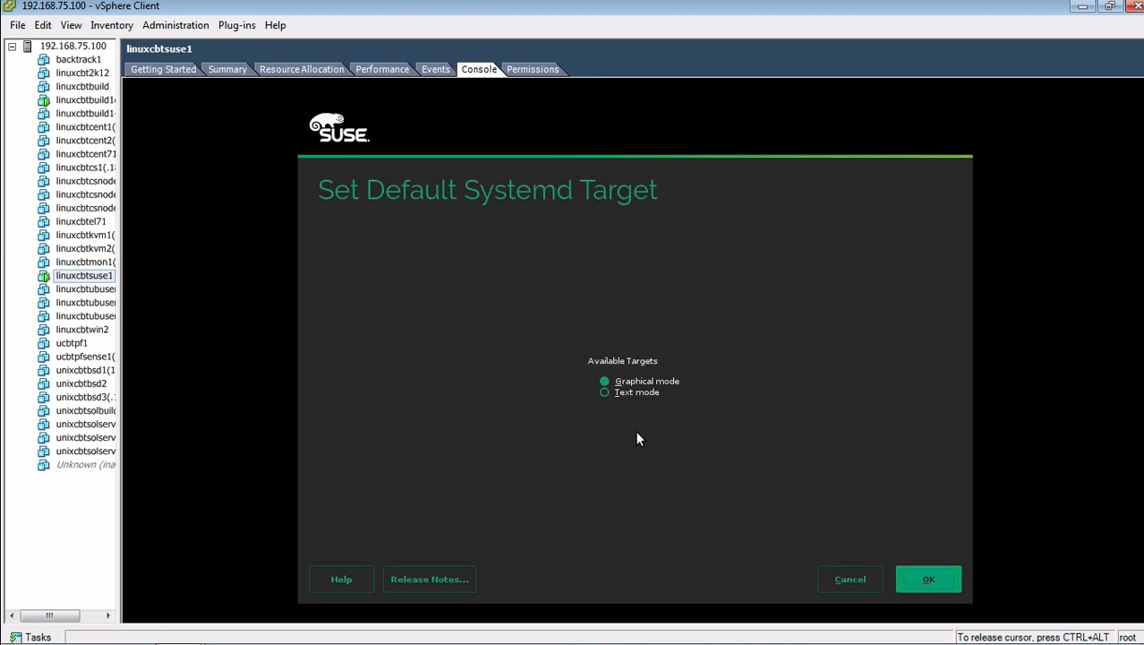
{"action": "left_click", "coordinate": [920, 577]}
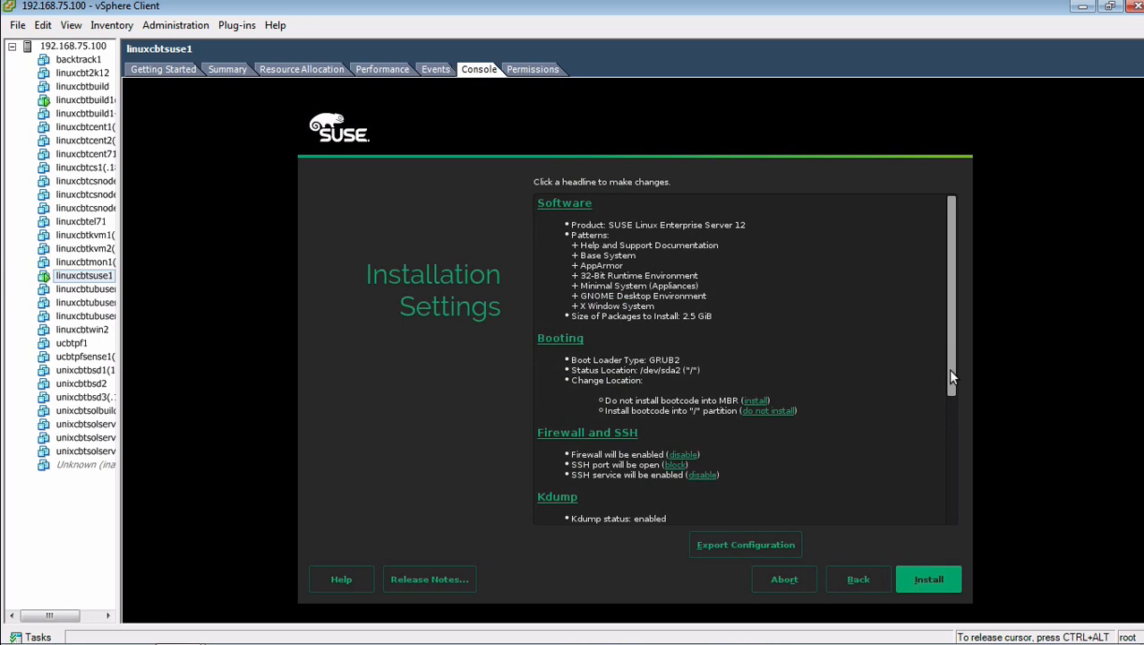
{"action": "left_click_drag", "start_coordinate": [950, 357], "coordinate": [955, 477]}
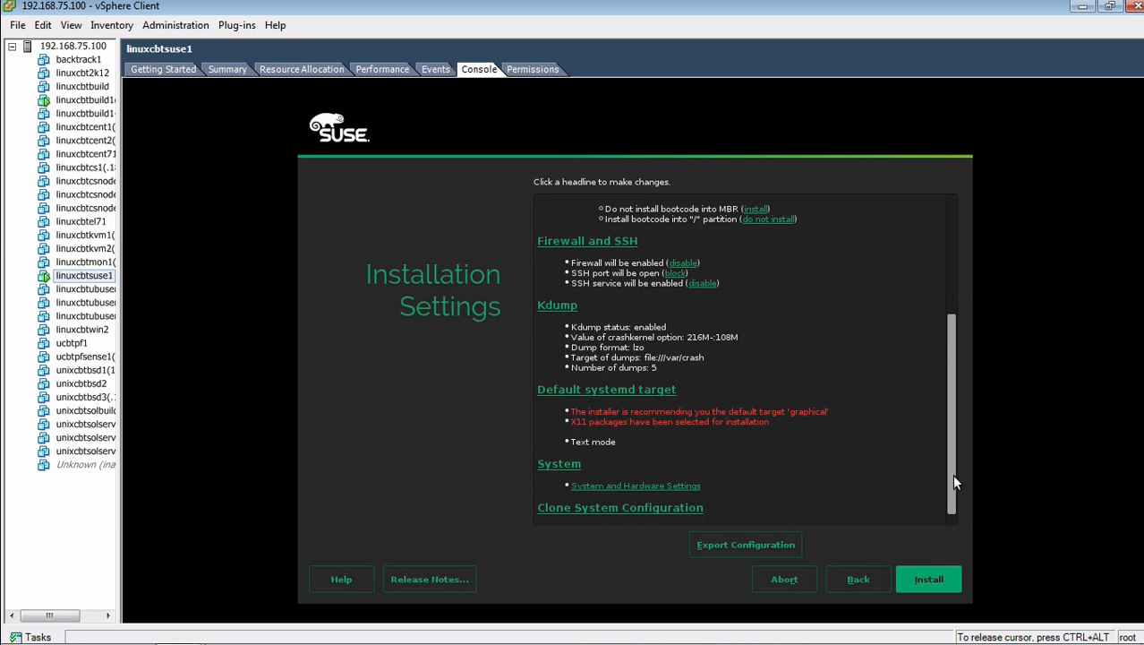
Step: Bring up System and Hardware Settings to see the detected hardware
{"action": "left_click_drag", "start_coordinate": [953, 475], "coordinate": [952, 486]}
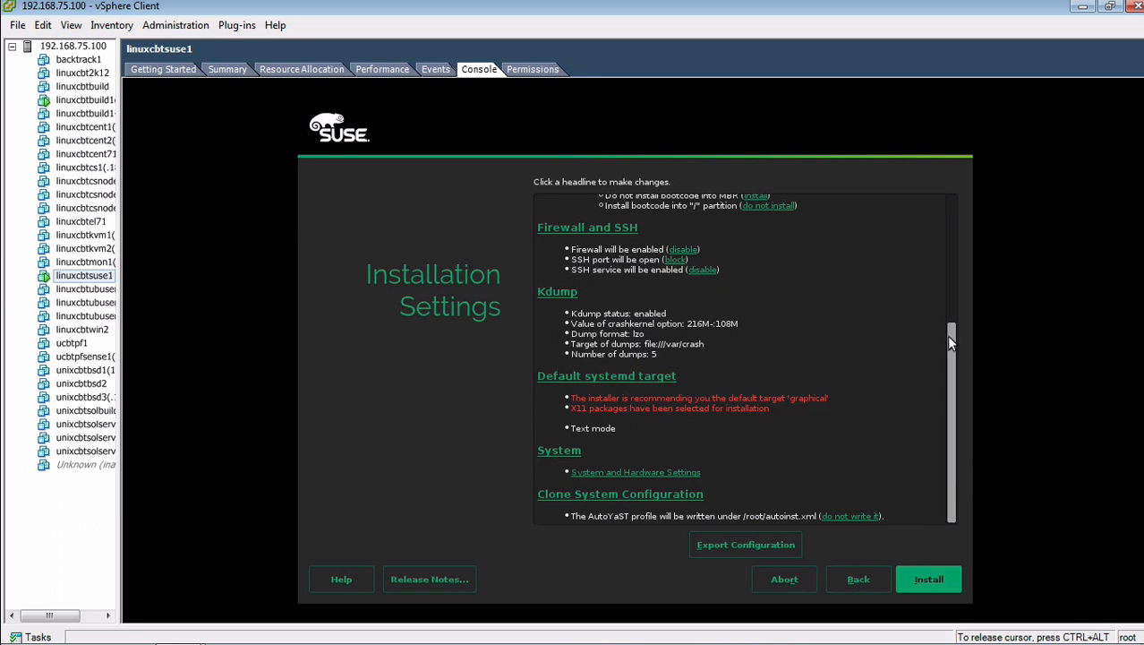
{"action": "mouse_move", "coordinate": [949, 335]}
{"action": "left_mouse_down"}
{"action": "mouse_move", "coordinate": [953, 186]}
{"action": "mouse_move", "coordinate": [947, 342]}
{"action": "left_mouse_up"}
{"action": "left_click", "coordinate": [569, 465]}
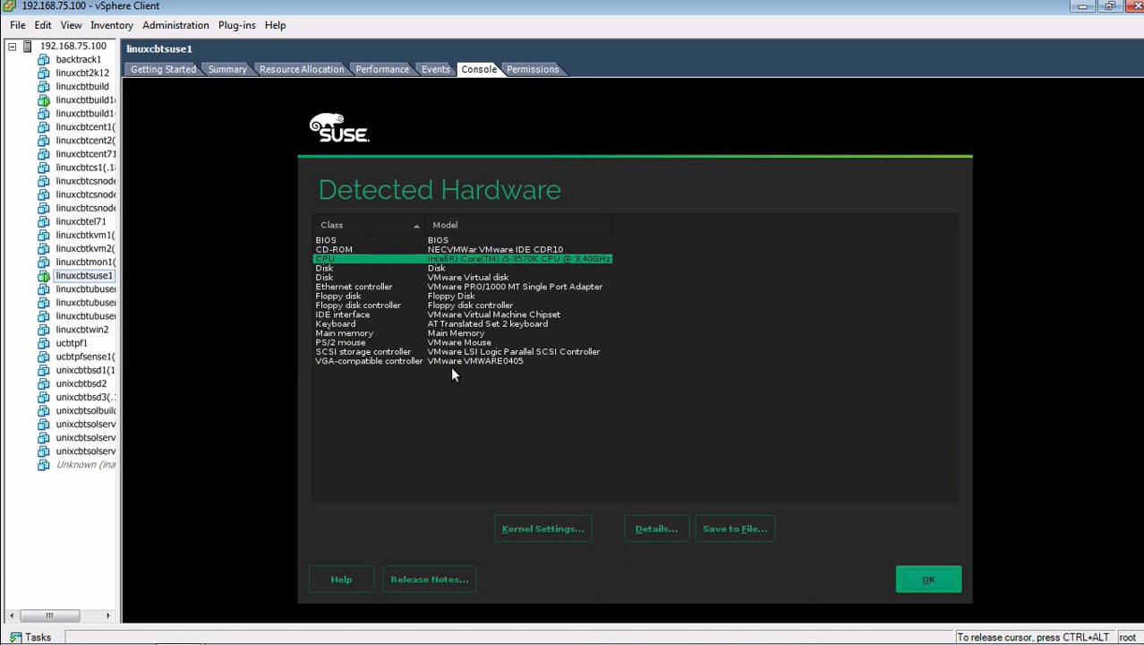
Step: Close the Detected Hardware list showing the VMware Virtual disk and PRO/1000 MT adapter
{"action": "left_click", "coordinate": [931, 578]}
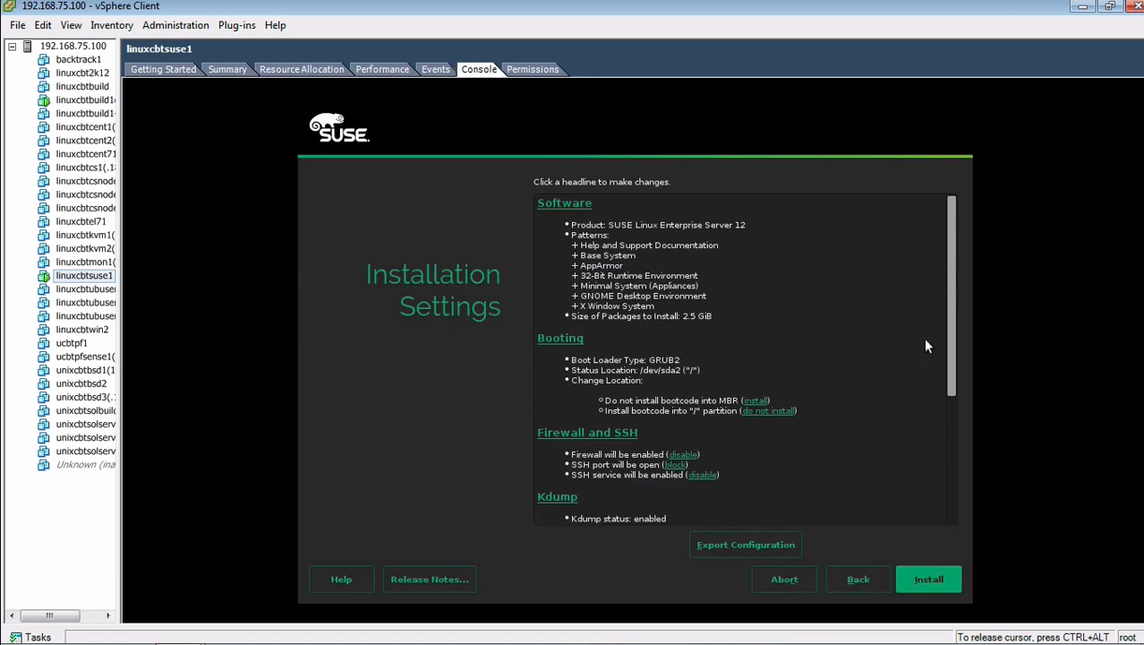
Step: Recheck and confirm the firewall and SSH settings with the SSH port open
{"action": "scroll", "coordinate": [947, 321], "scroll_direction": "down", "scroll_amount": 1}
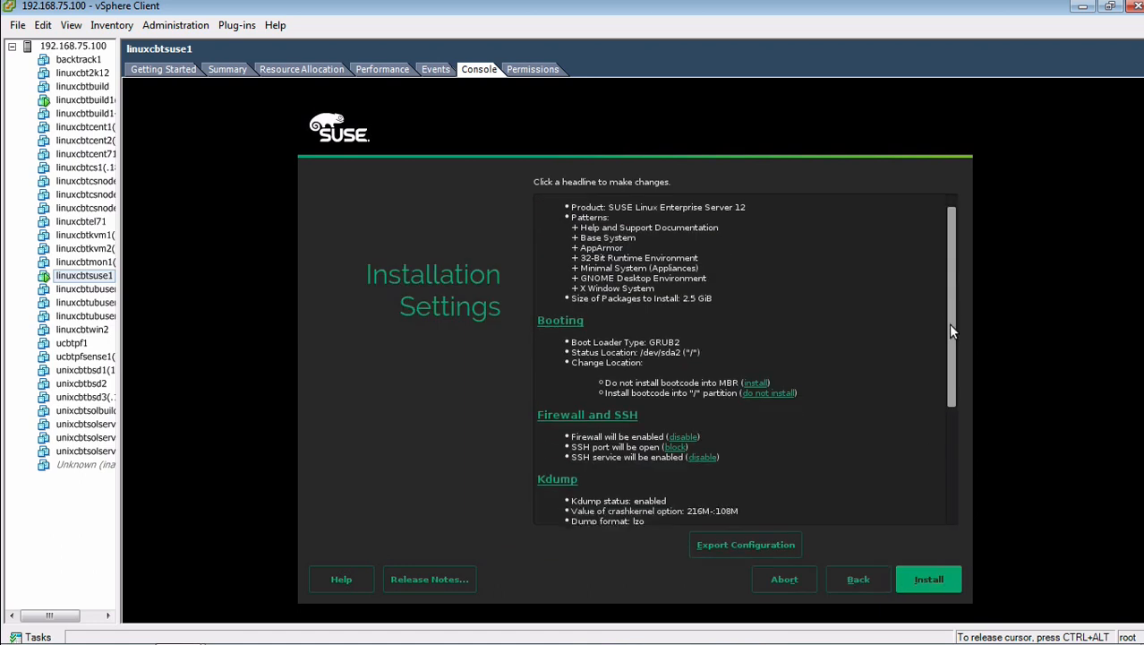
{"action": "scroll", "coordinate": [949, 317], "scroll_direction": "up", "scroll_amount": 1}
{"action": "left_click_drag", "start_coordinate": [953, 309], "coordinate": [954, 450]}
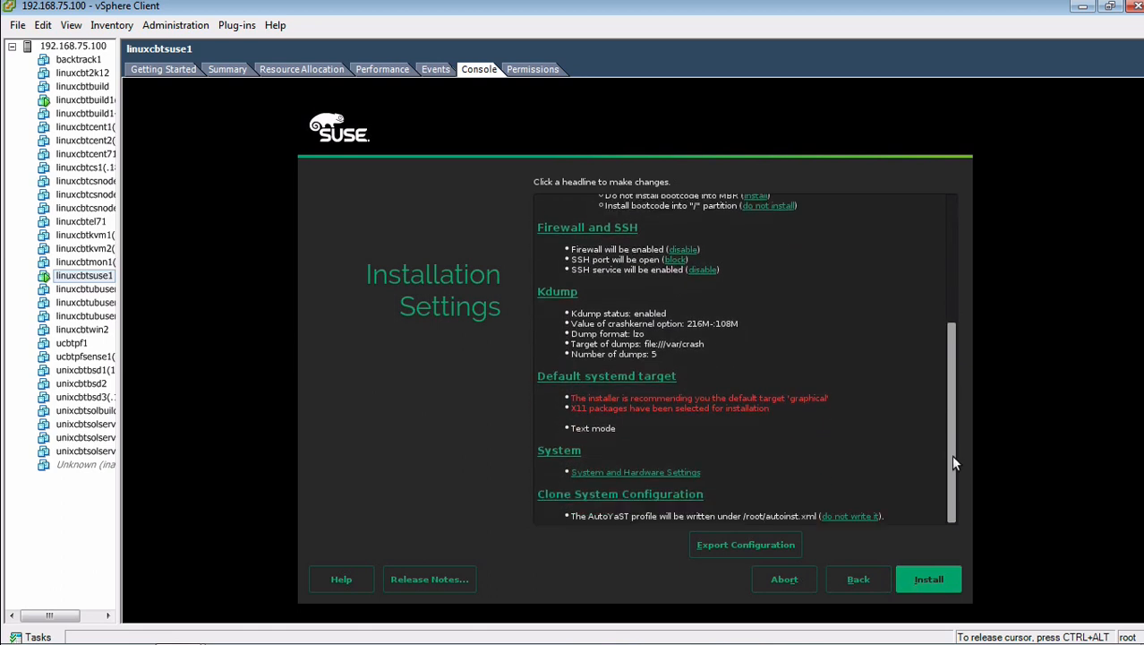
{"action": "left_click_drag", "start_coordinate": [952, 455], "coordinate": [960, 307]}
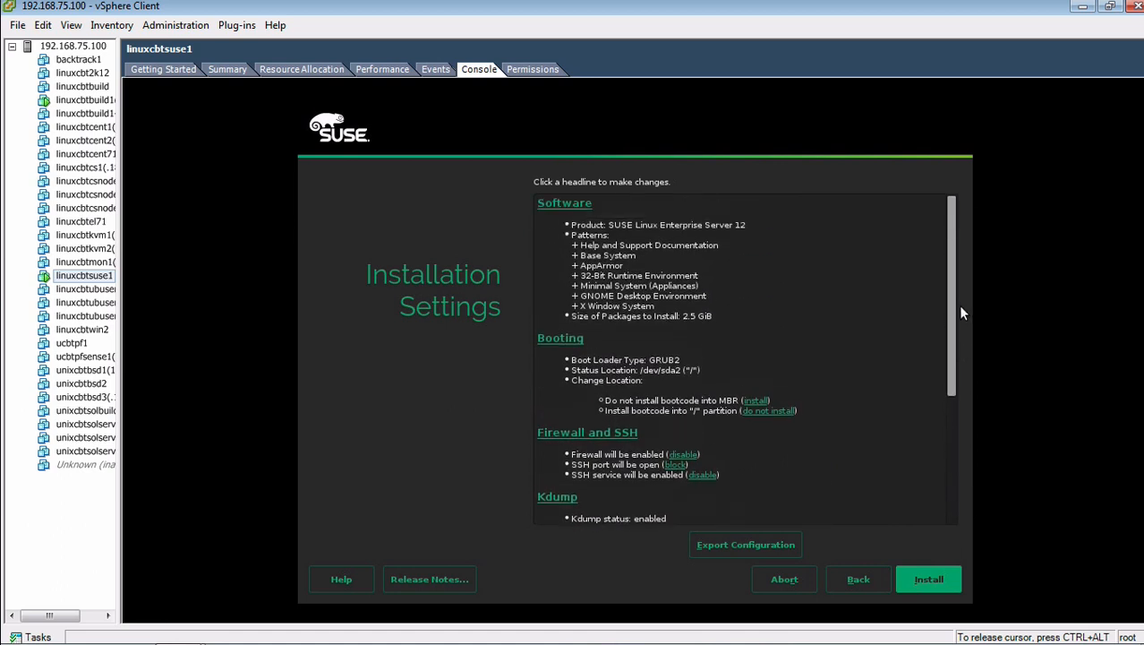
{"action": "left_click", "coordinate": [586, 431]}
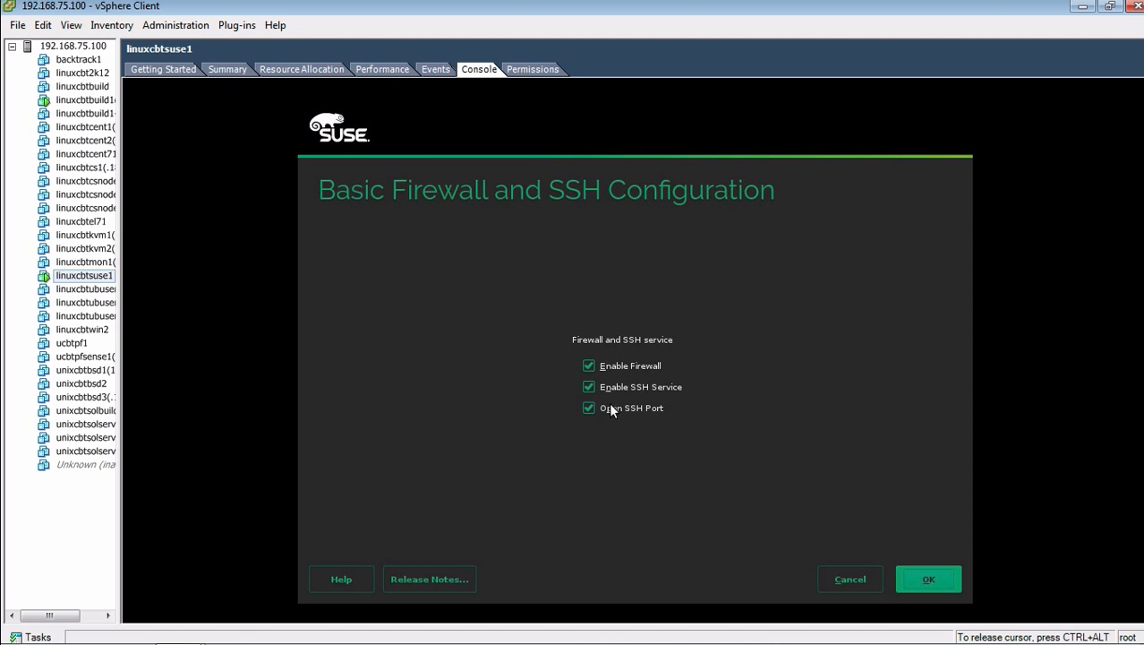
{"action": "left_click", "coordinate": [927, 578]}
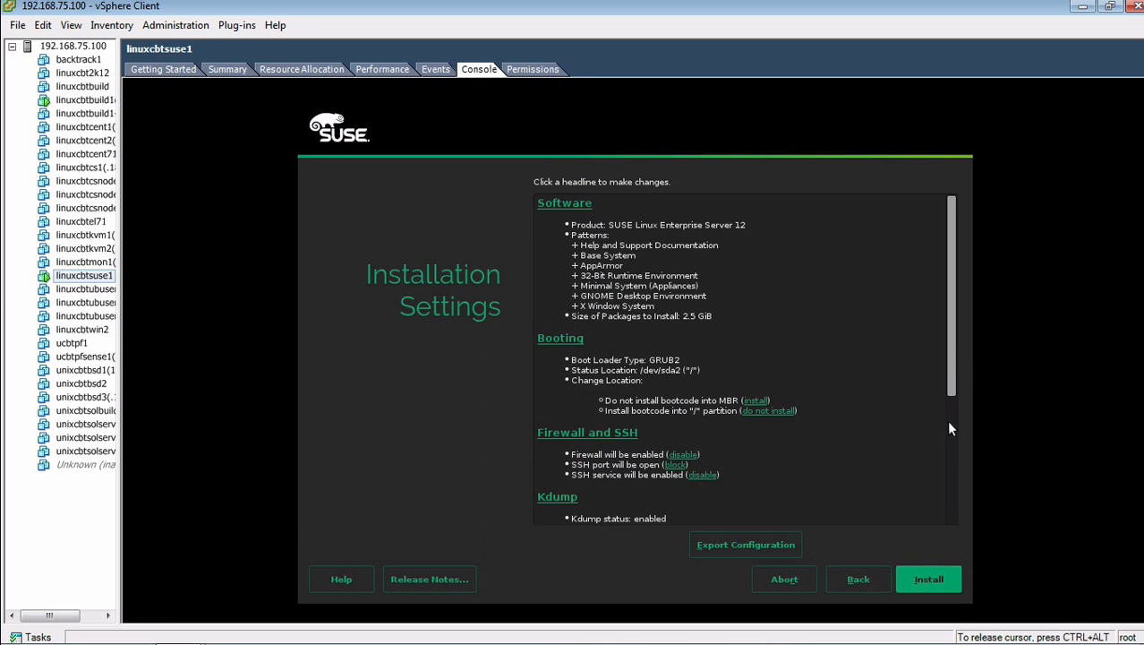
Step: Reconfirm Text mode as the default systemd target
{"action": "left_click_drag", "start_coordinate": [949, 386], "coordinate": [946, 510]}
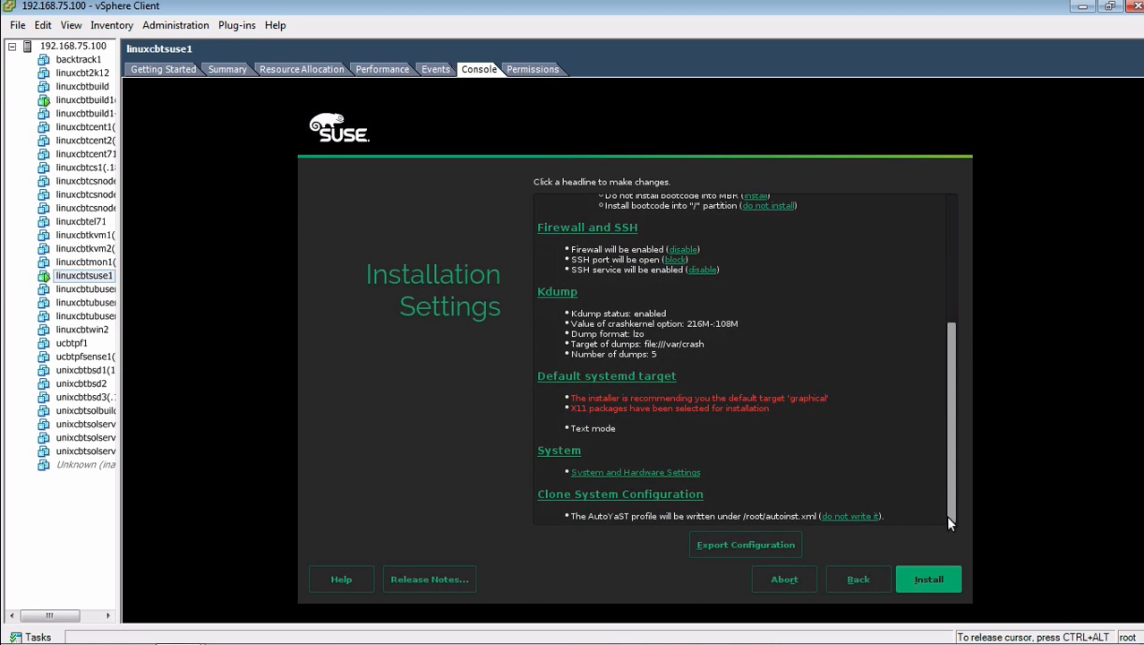
{"action": "left_click", "coordinate": [632, 377]}
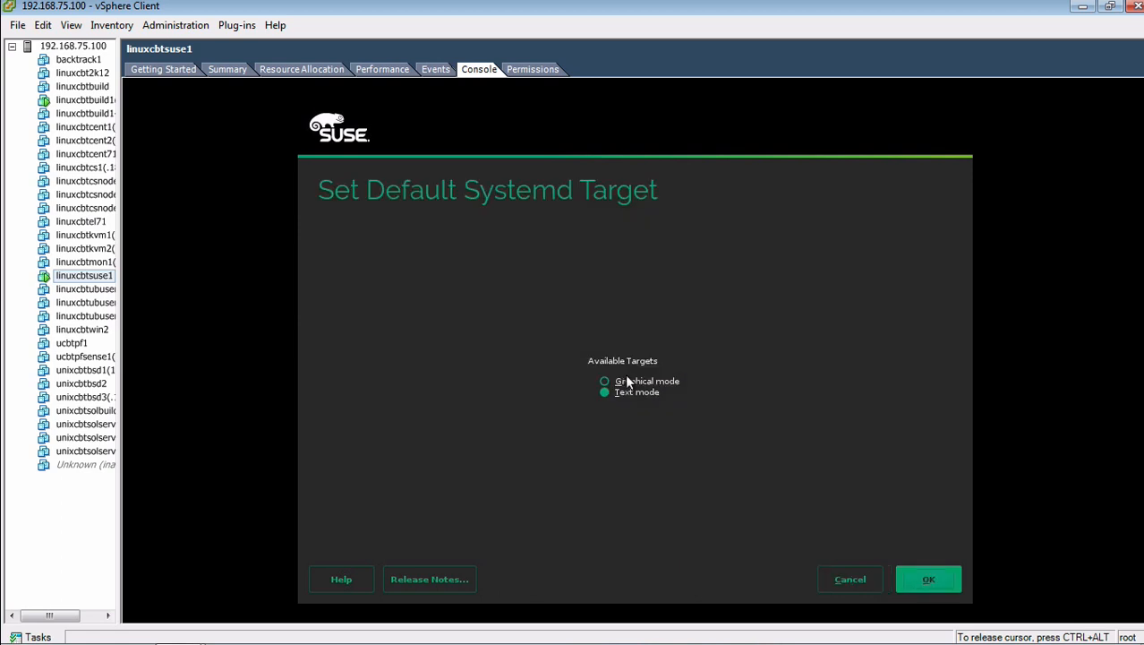
{"action": "left_click", "coordinate": [932, 565]}
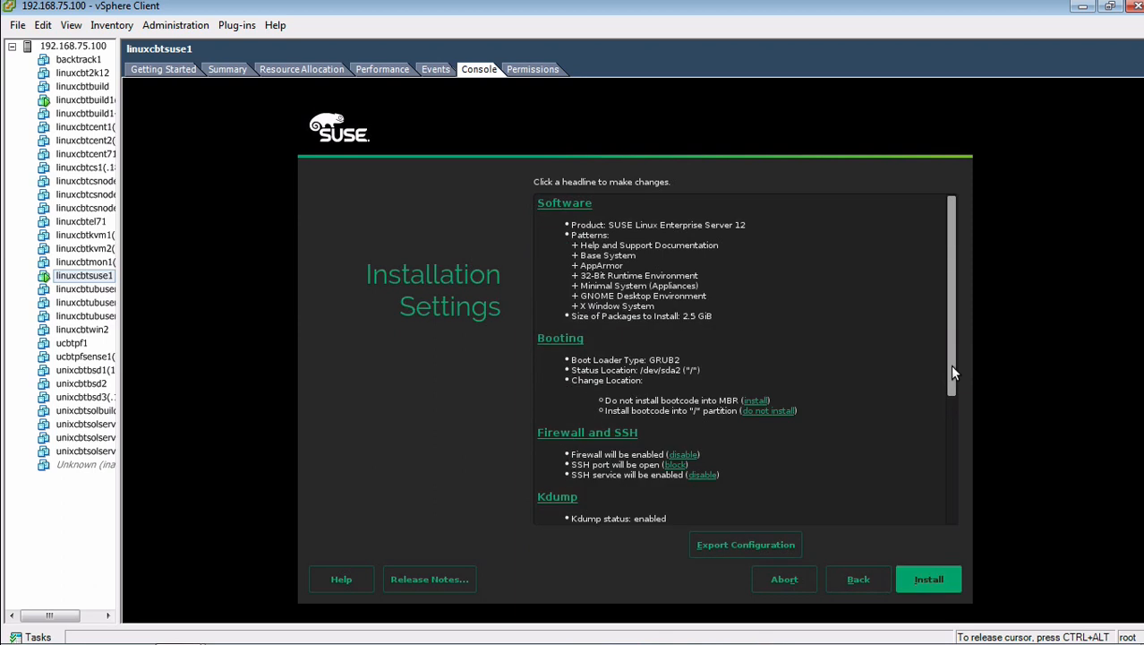
Step: Scroll the summary back to the top so the Software section shows fully
{"action": "left_click_drag", "start_coordinate": [952, 373], "coordinate": [958, 572]}
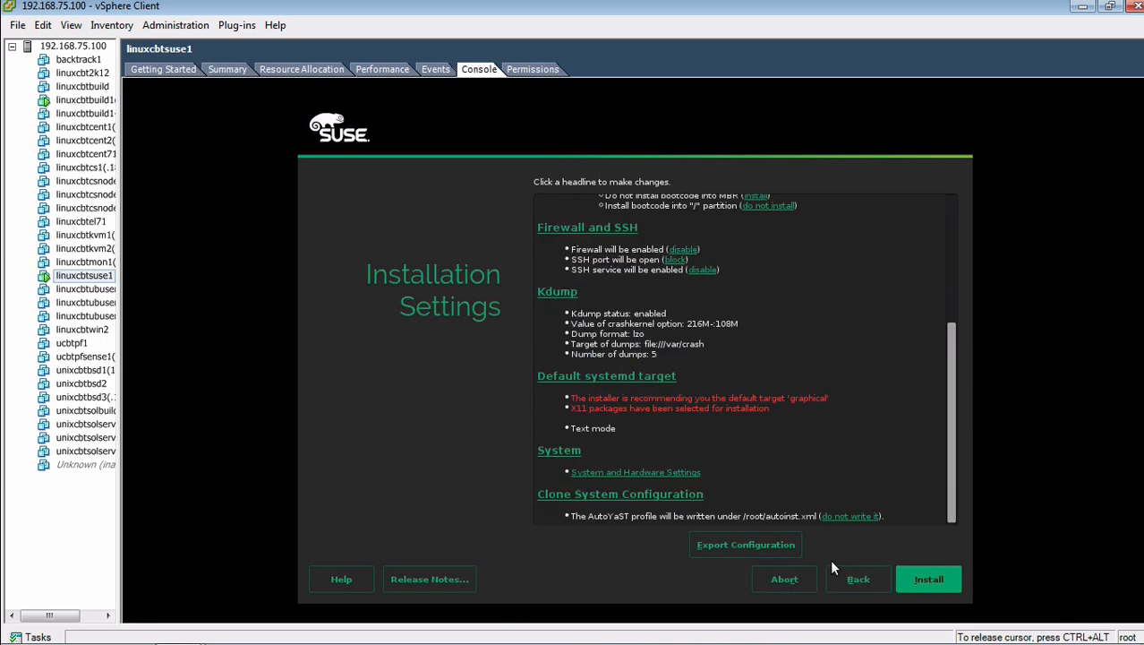
{"action": "scroll", "coordinate": [935, 254], "scroll_direction": "up", "scroll_amount": 5}
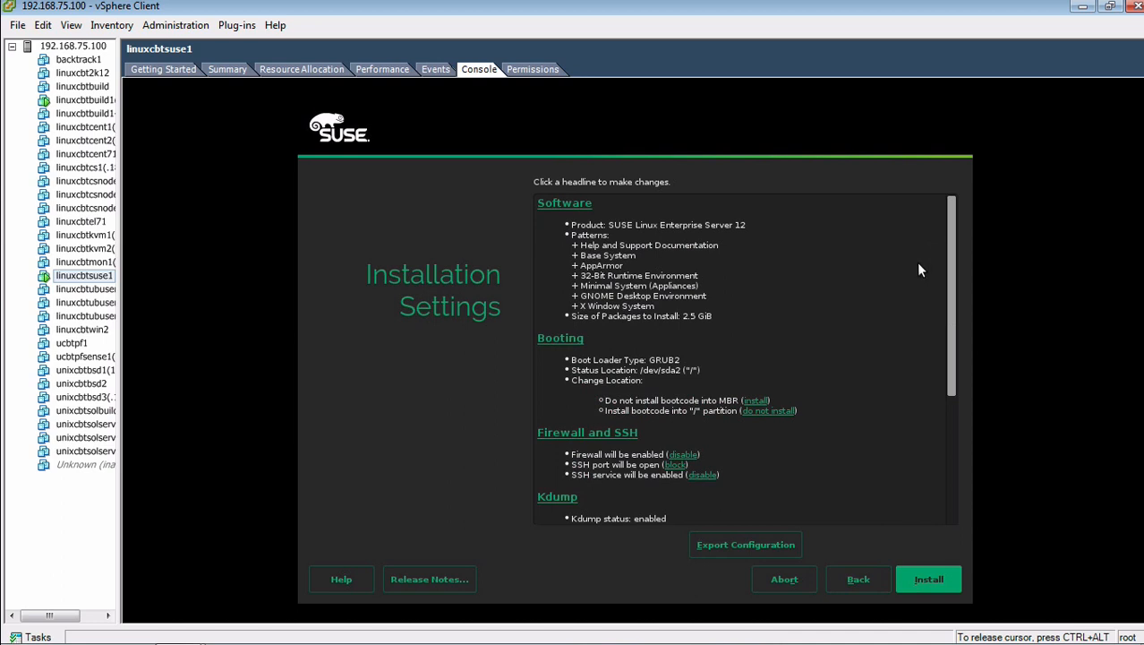
{"action": "left_click_drag", "start_coordinate": [953, 289], "coordinate": [955, 439]}
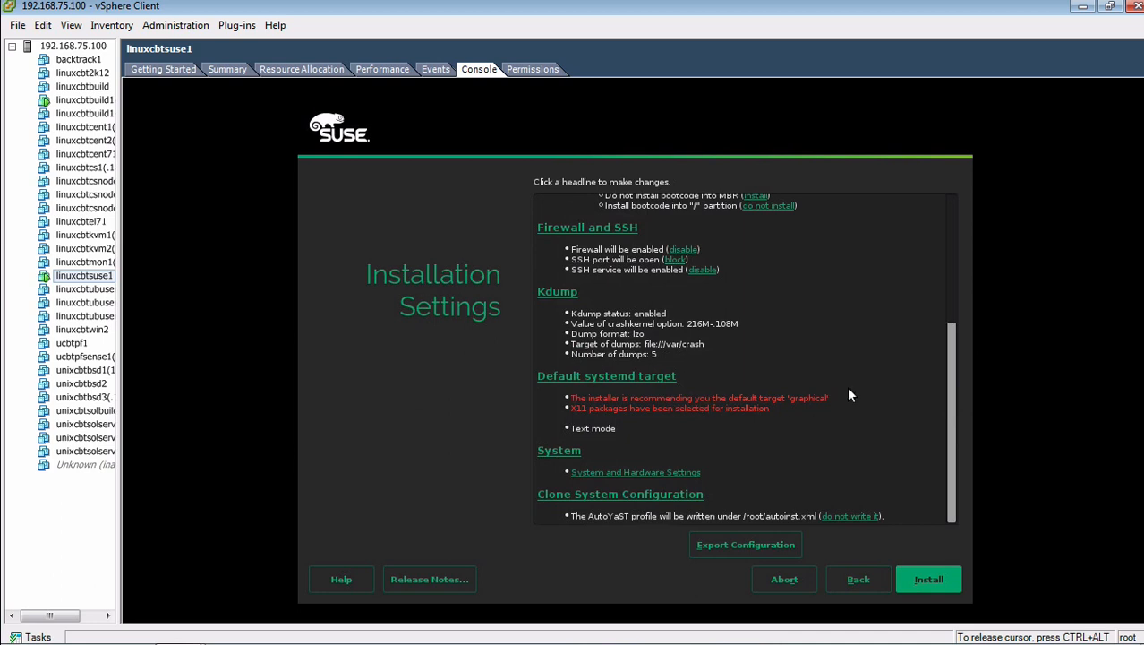
{"action": "left_click_drag", "start_coordinate": [949, 374], "coordinate": [945, 251]}
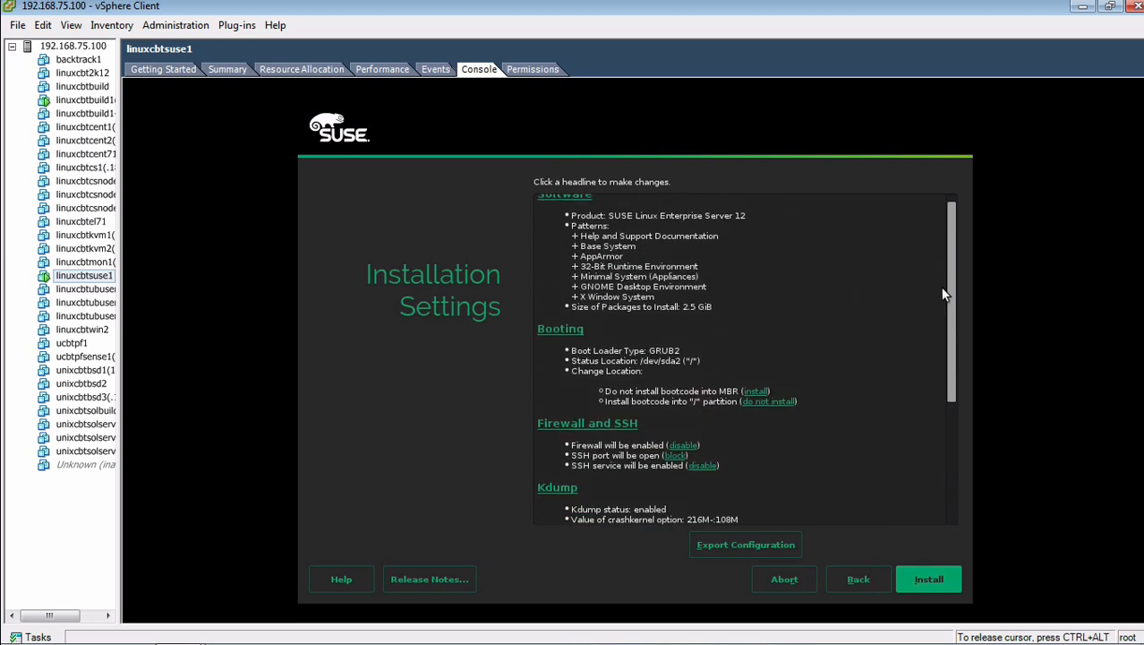
{"action": "left_click_drag", "start_coordinate": [950, 275], "coordinate": [953, 249]}
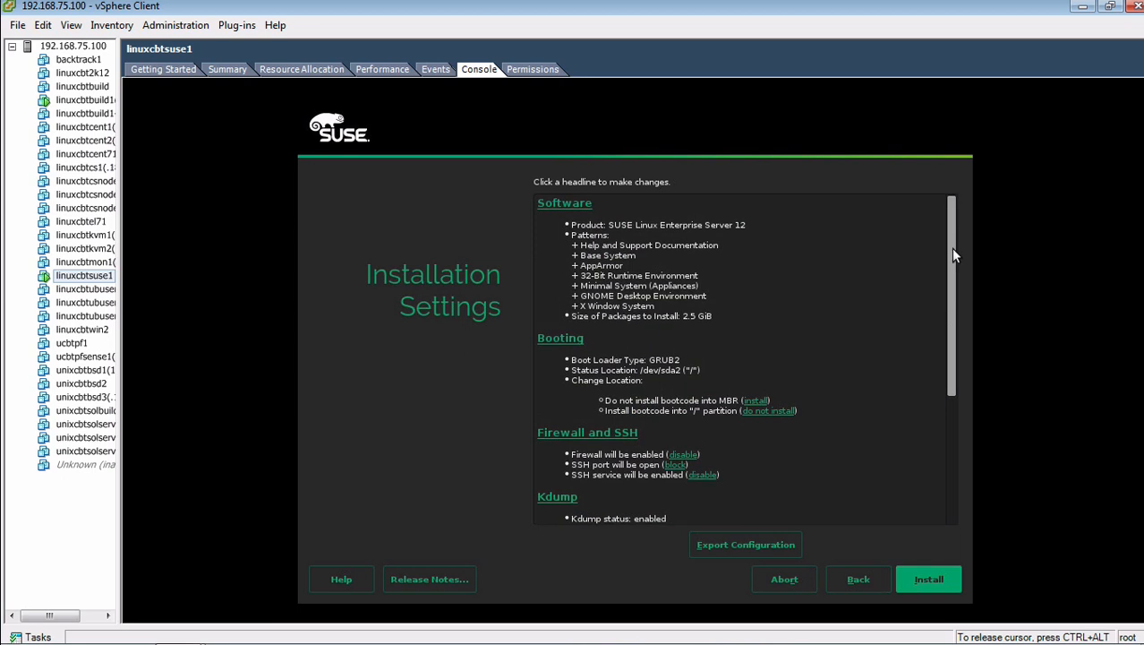
Step: Deselect the GNOME Desktop Environment and X Window System patterns, cutting packages to 1.3 GiB
{"action": "left_click", "coordinate": [564, 206]}
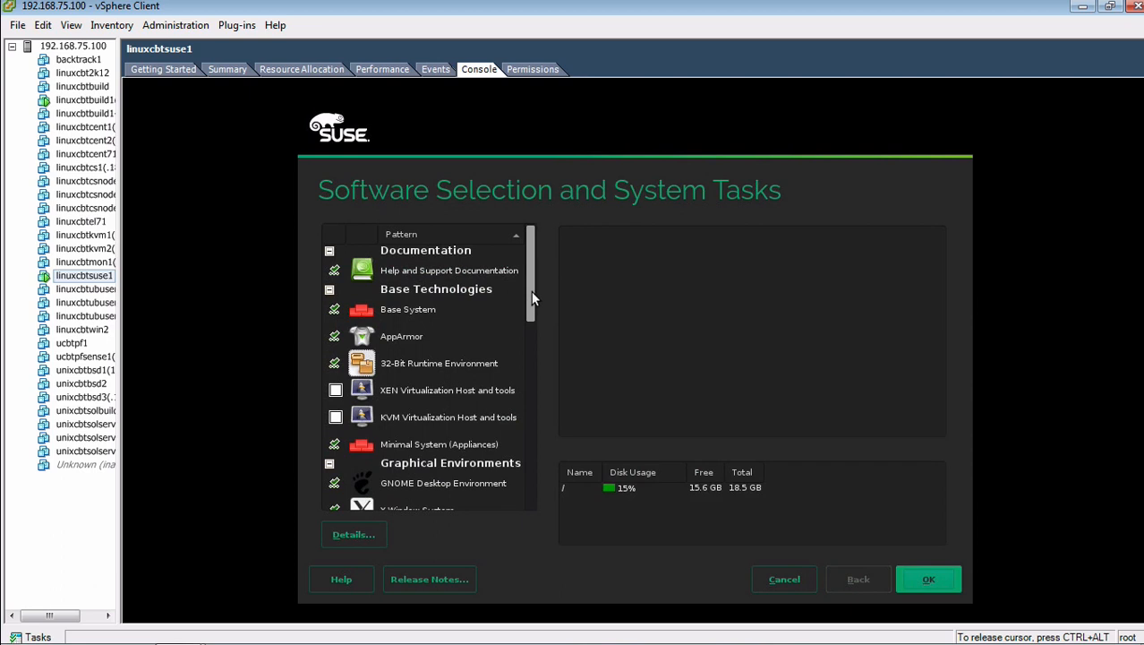
{"action": "left_click_drag", "start_coordinate": [531, 291], "coordinate": [531, 353]}
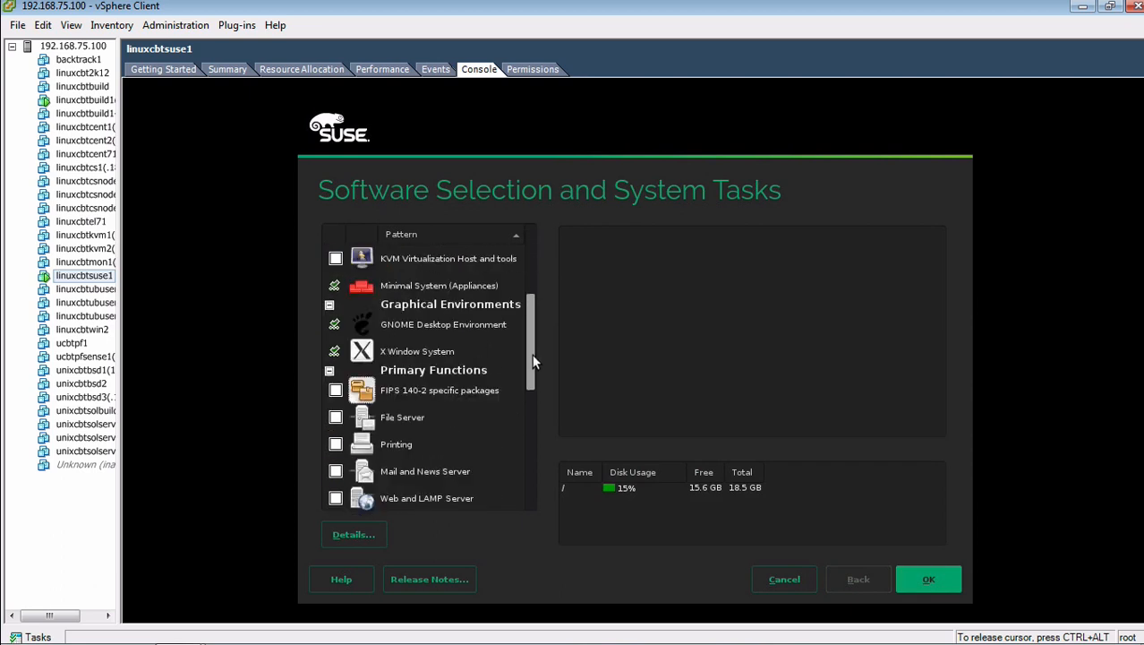
{"action": "left_click", "coordinate": [329, 306]}
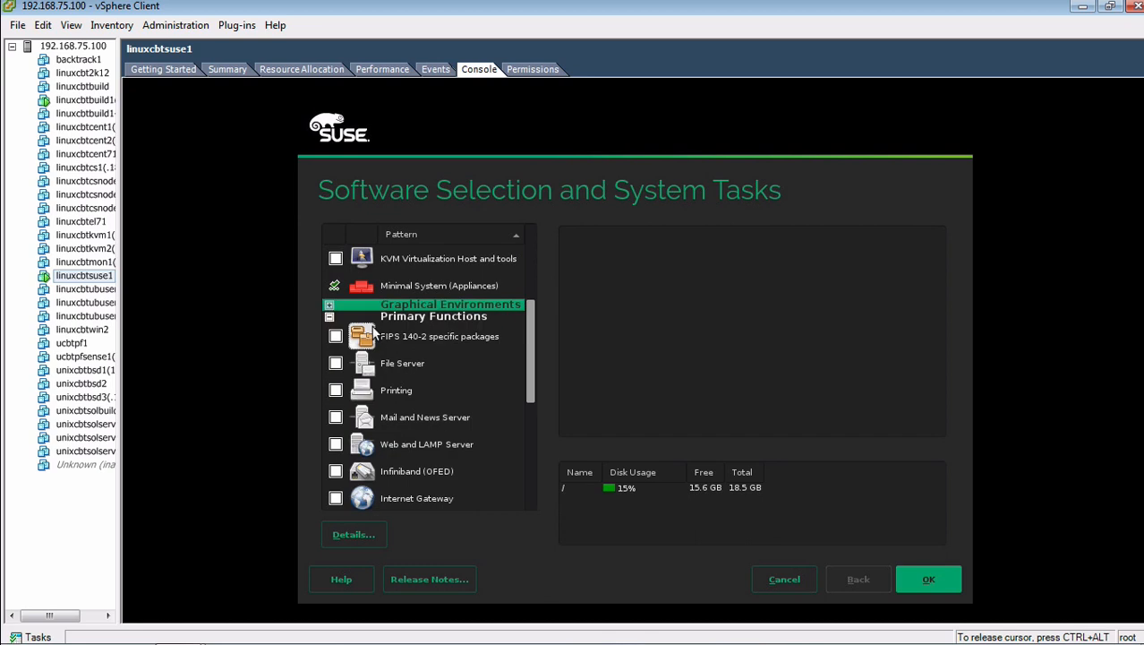
{"action": "left_click", "coordinate": [329, 306]}
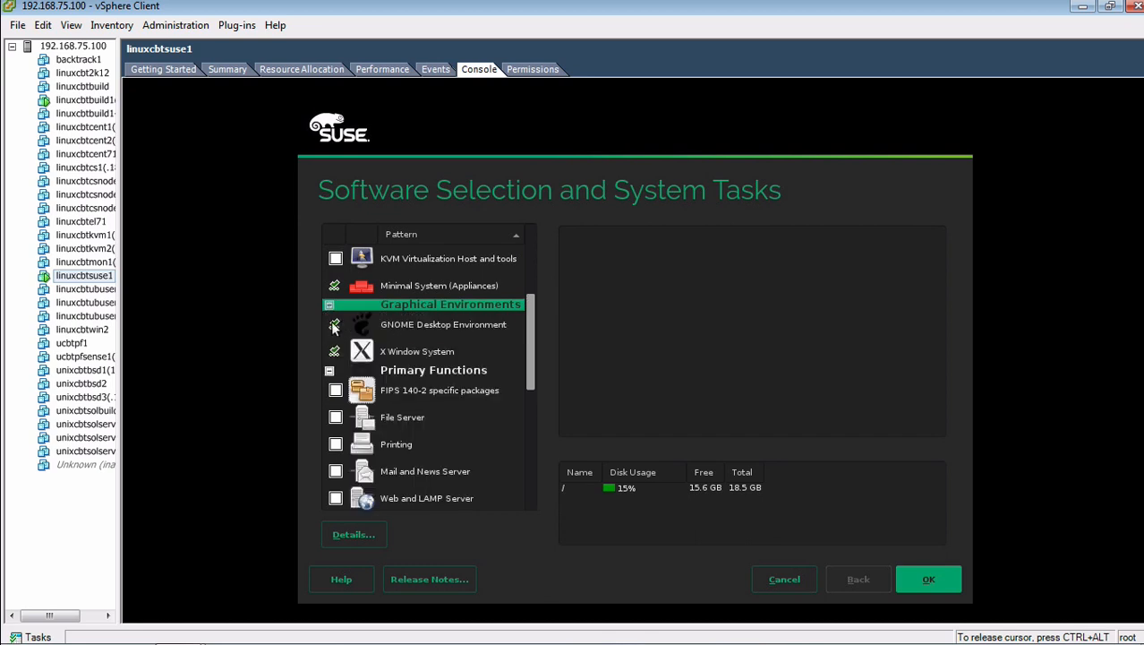
{"action": "left_click", "coordinate": [335, 324]}
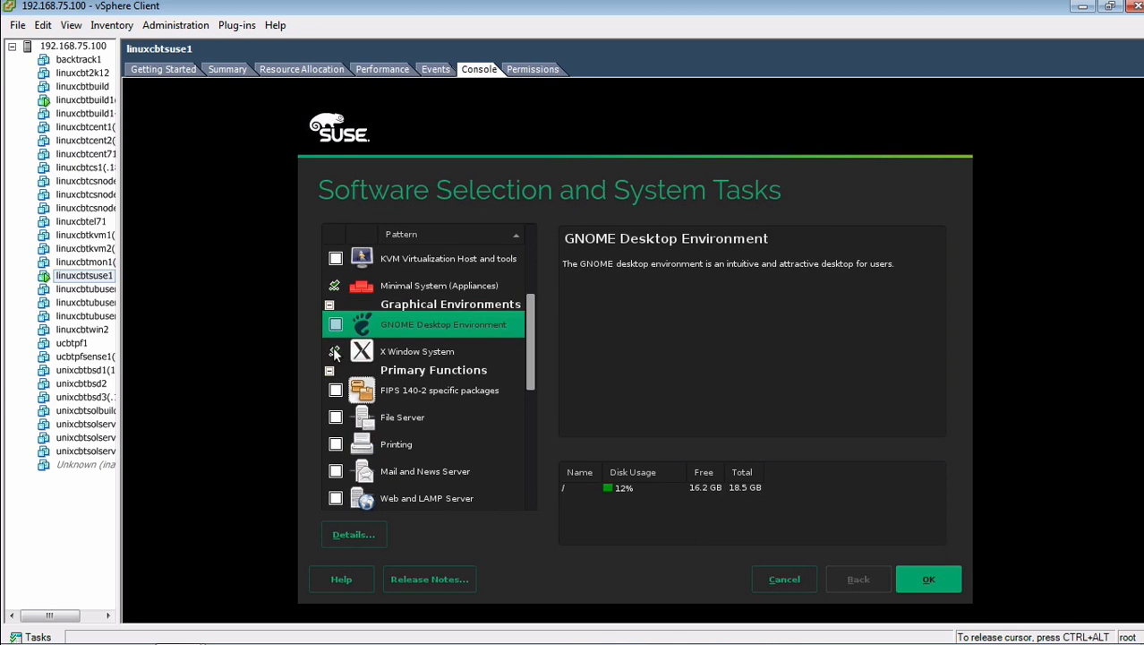
{"action": "left_click", "coordinate": [335, 351]}
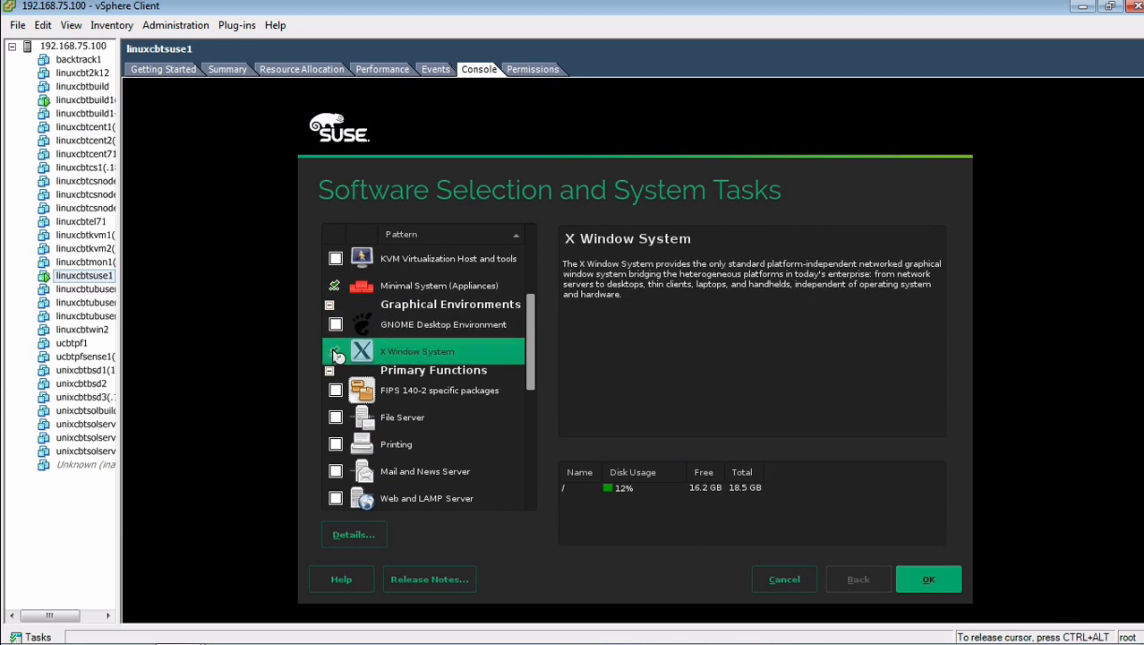
{"action": "left_click", "coordinate": [329, 305]}
{"action": "left_click", "coordinate": [901, 586]}
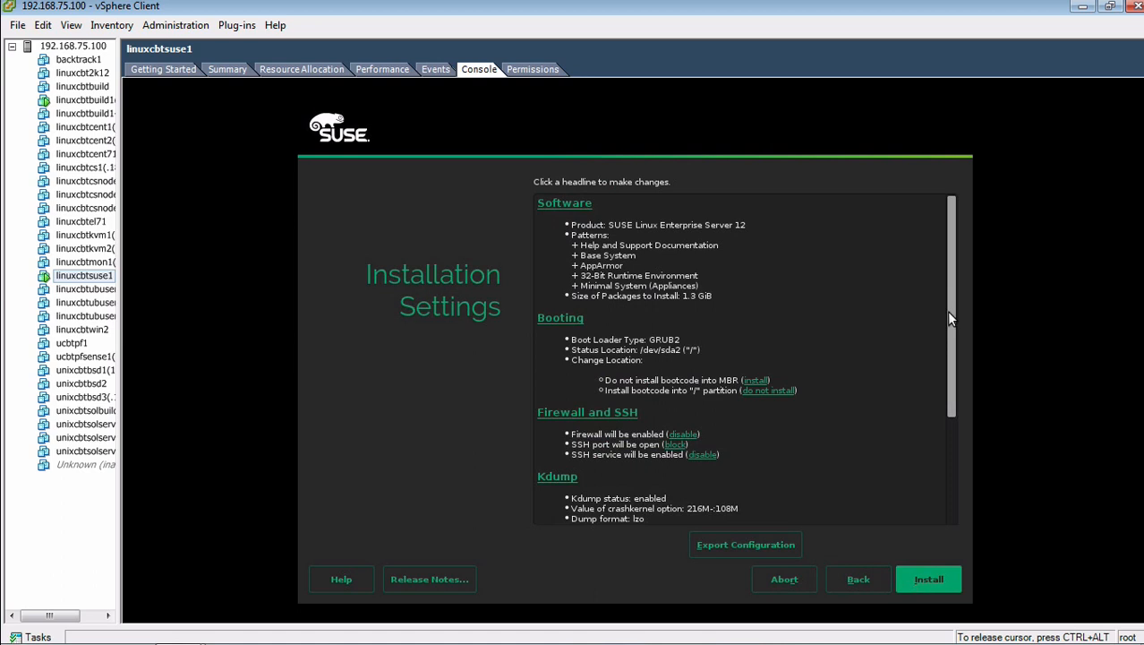
Step: Start the SLES 12 installation from the summary and confirm it
{"action": "left_click_drag", "start_coordinate": [948, 312], "coordinate": [956, 466]}
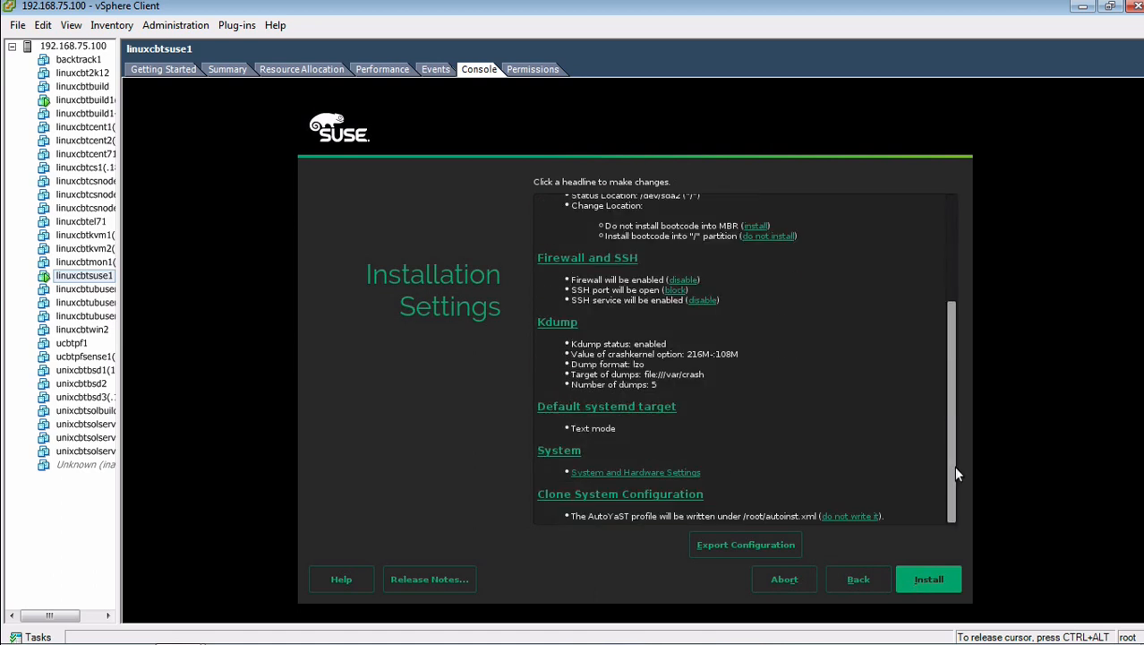
{"action": "left_click", "coordinate": [930, 583]}
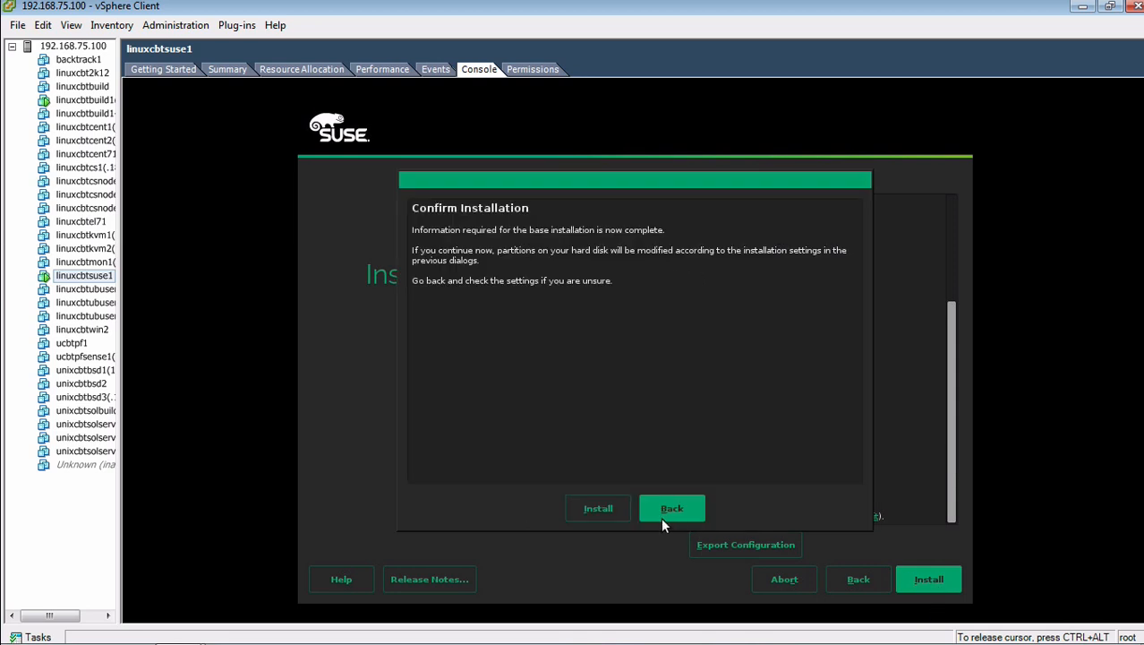
{"action": "left_click", "coordinate": [607, 508]}
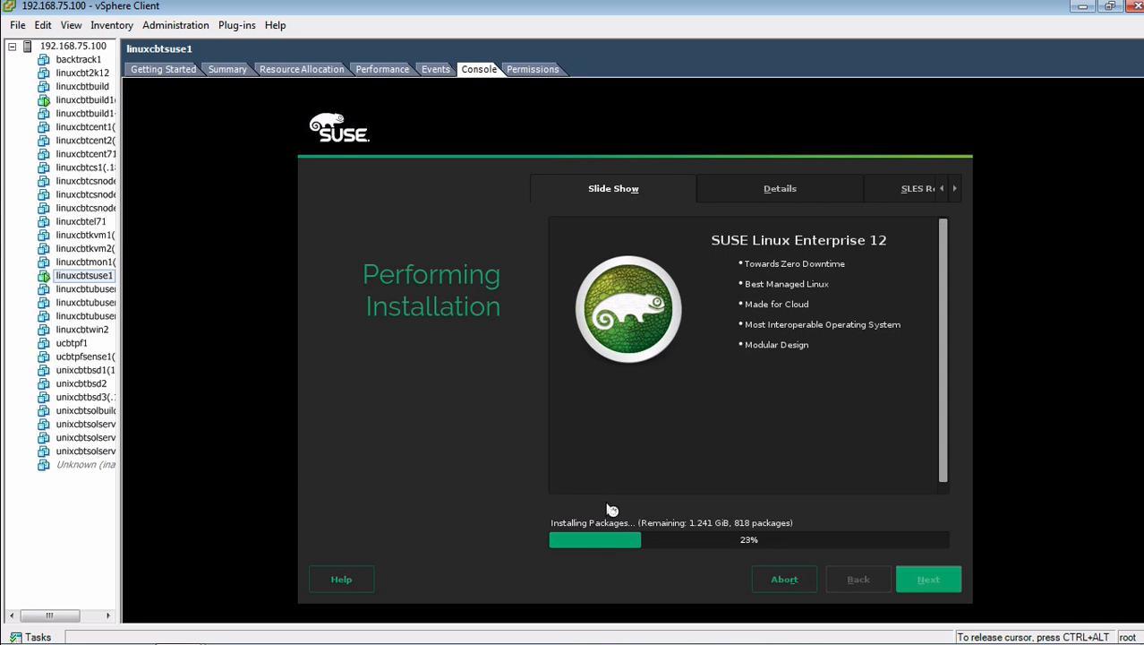
Step: Release the VM console and unlock the Linux desktop with the account password
{"action": "key", "text": "ctrl+alt"}
{"action": "left_click", "coordinate": [945, 310]}
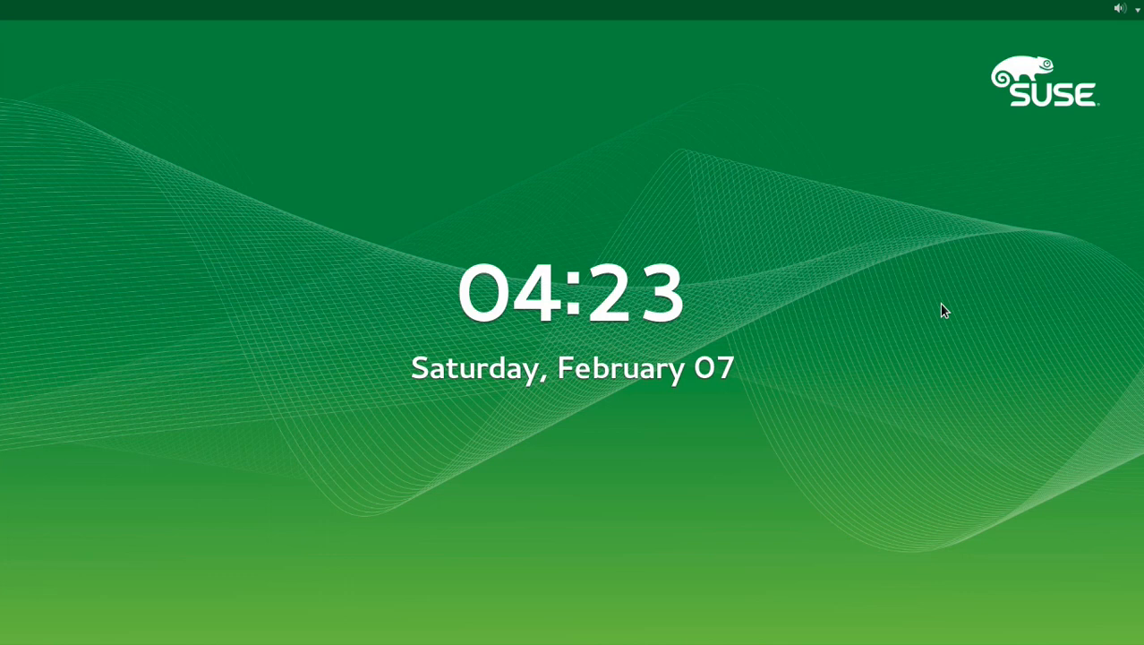
{"action": "key", "text": "Escape"}
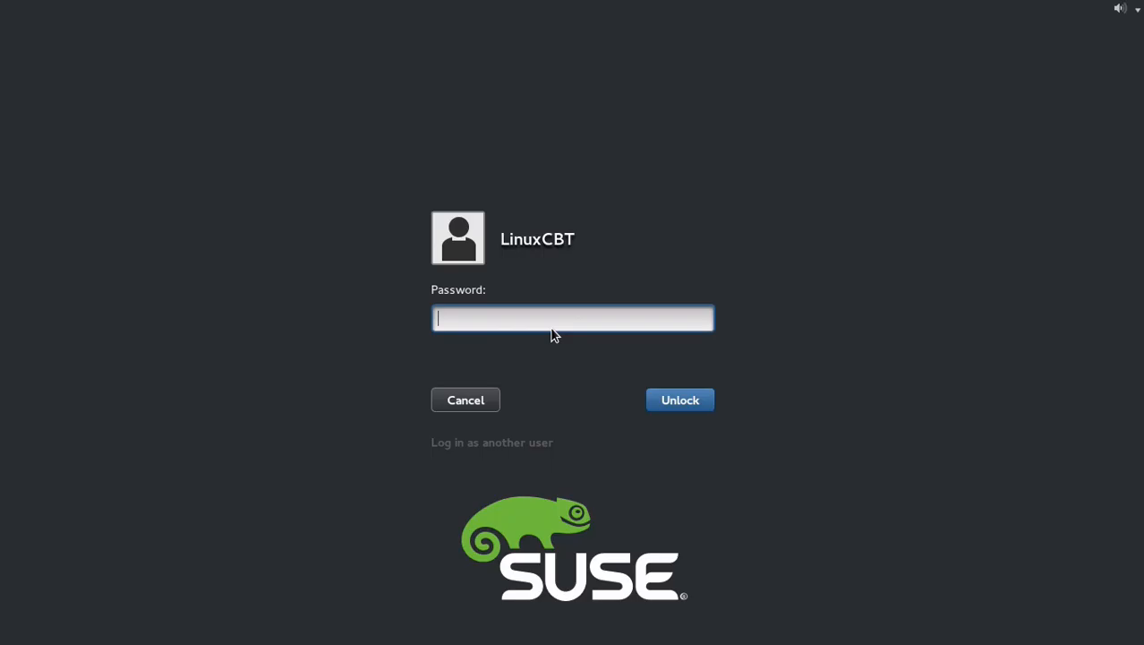
{"action": "type", "text": "•••••••••••"}
{"action": "key", "text": "Return"}
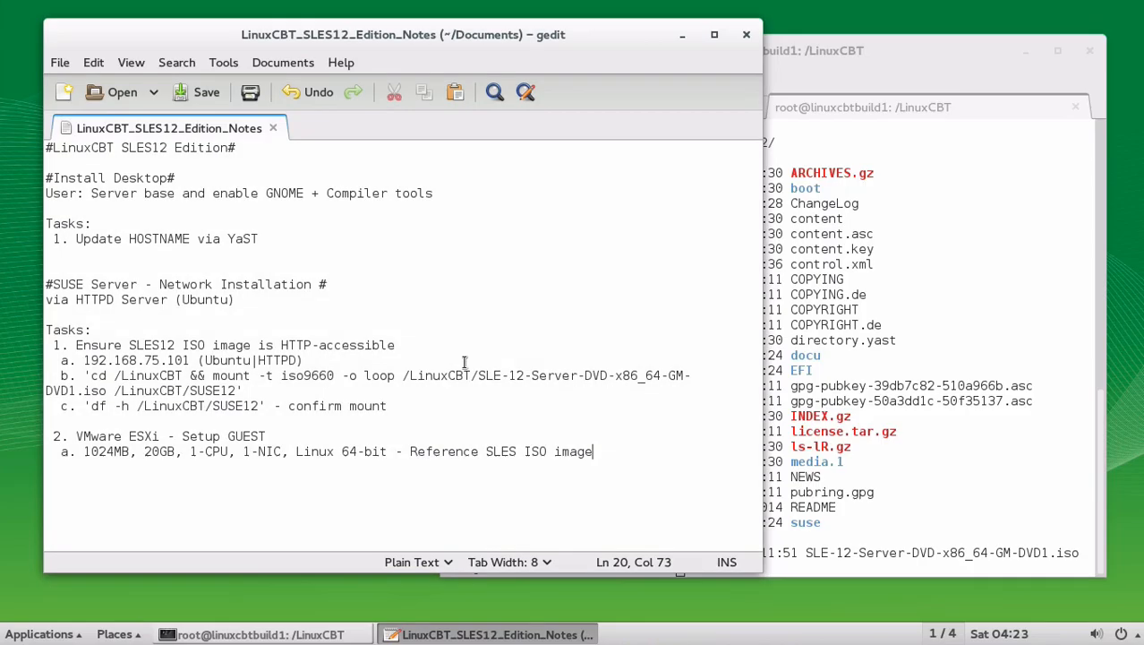
{"action": "key", "text": "Return"}
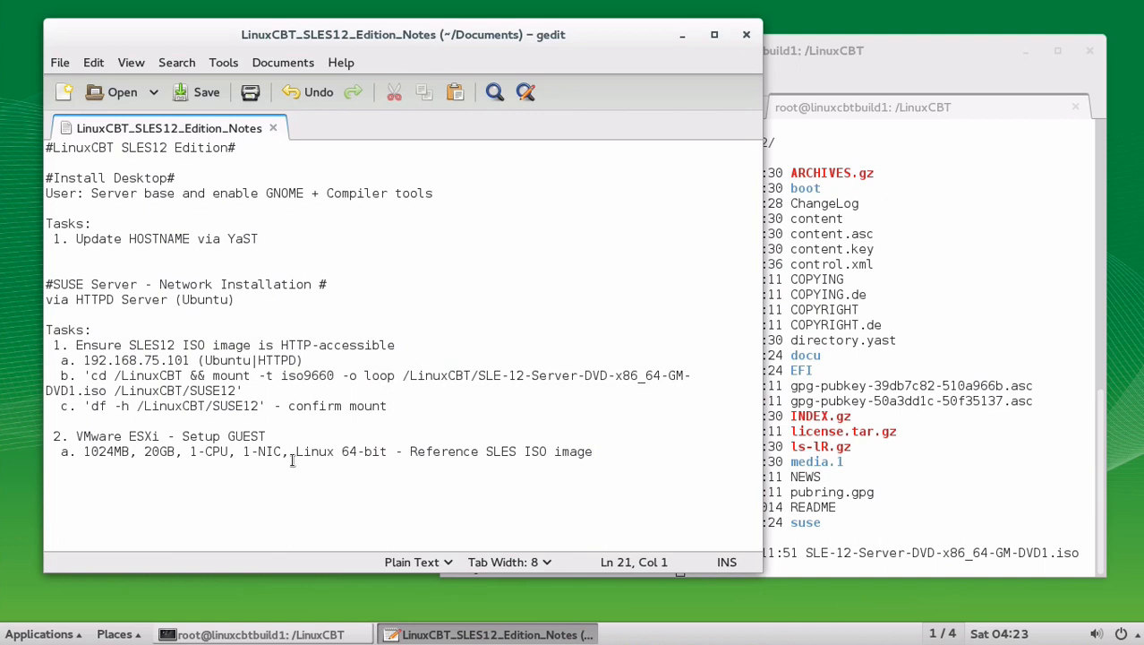
{"action": "left_click", "coordinate": [296, 451]}
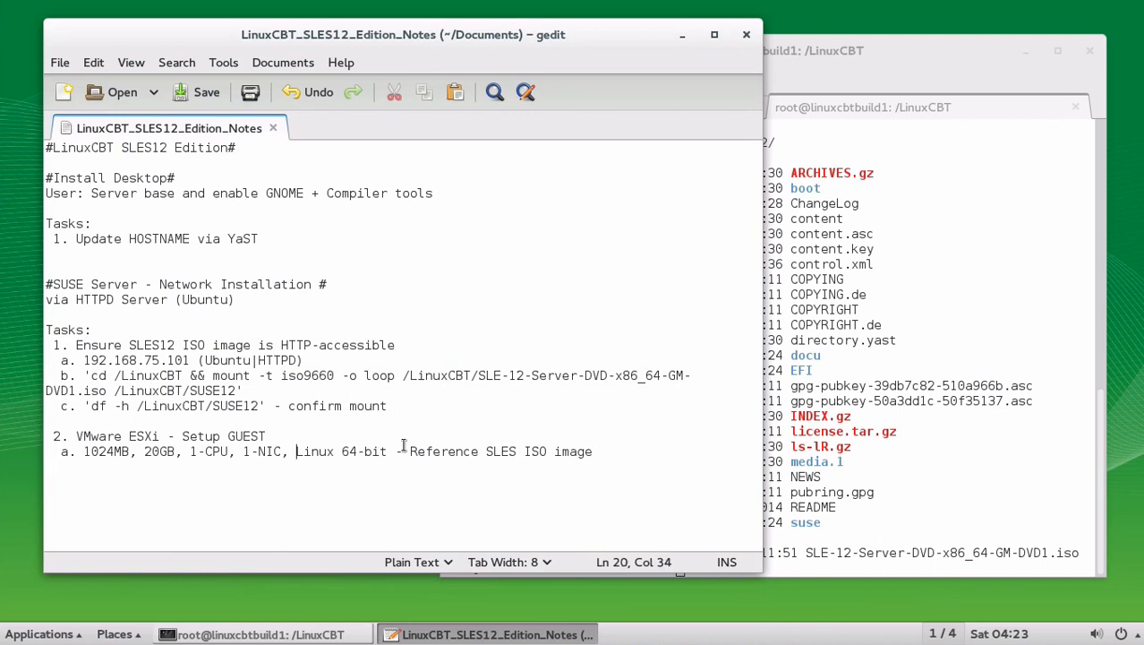
{"action": "type", "text": "SUSE"}
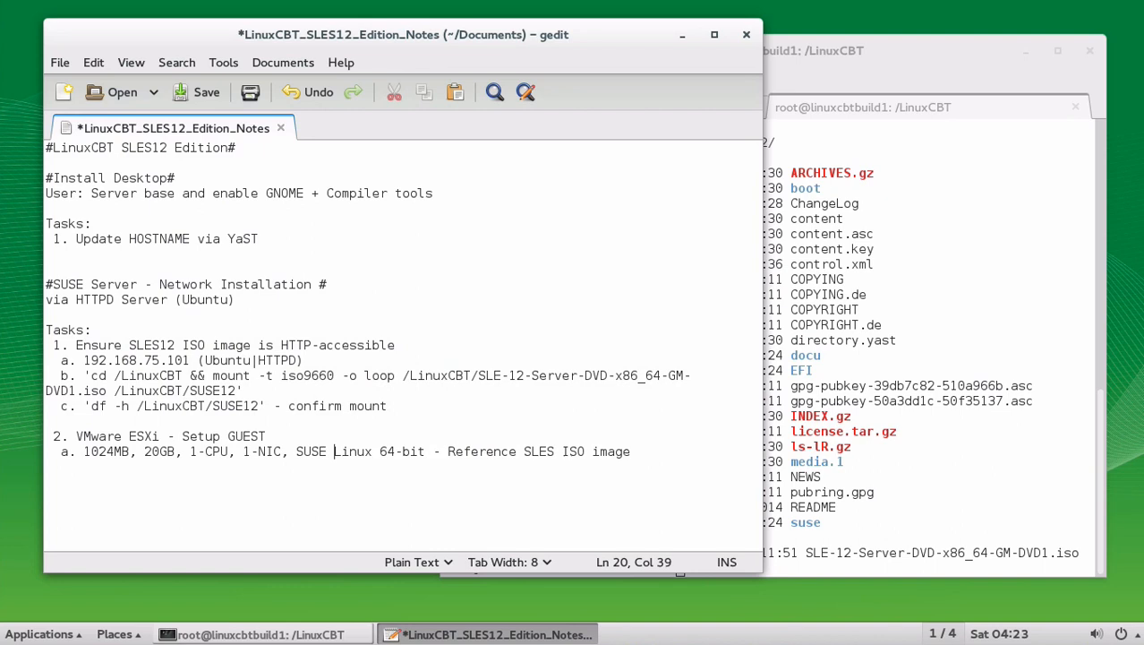
{"action": "key", "text": "Right"}
{"action": "key", "text": "Right"}
{"action": "key", "text": "Right"}
{"action": "key", "text": "Right"}
{"action": "key", "text": "Right"}
{"action": "key", "text": "Right"}
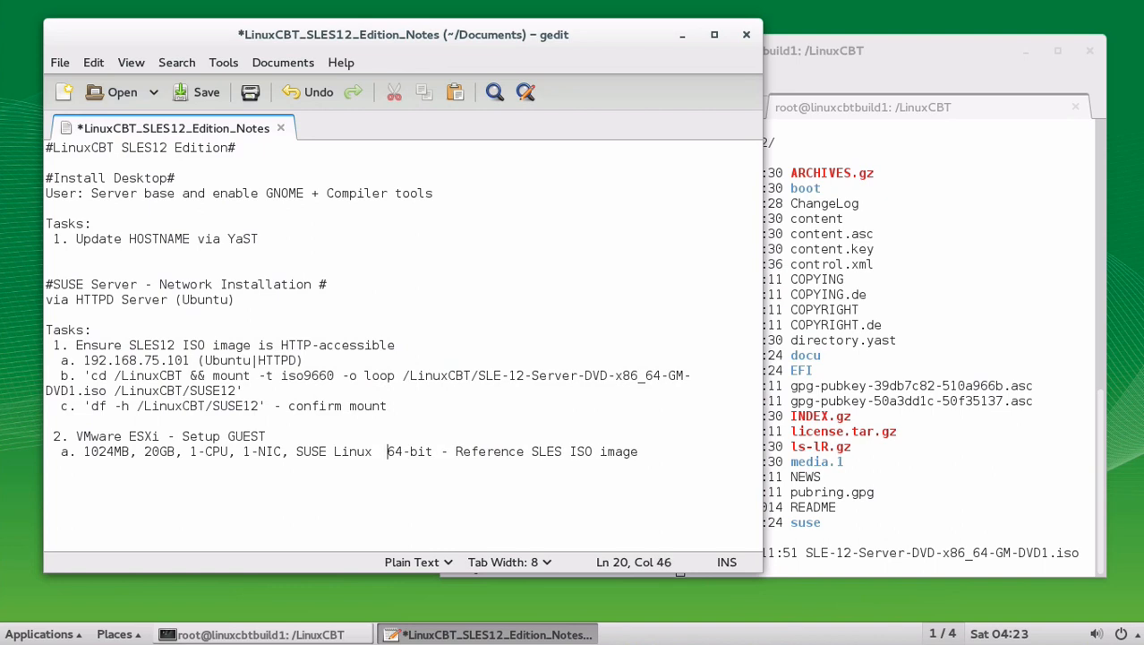
{"action": "key", "text": "BackSpace"}
{"action": "type", "text": "11"}
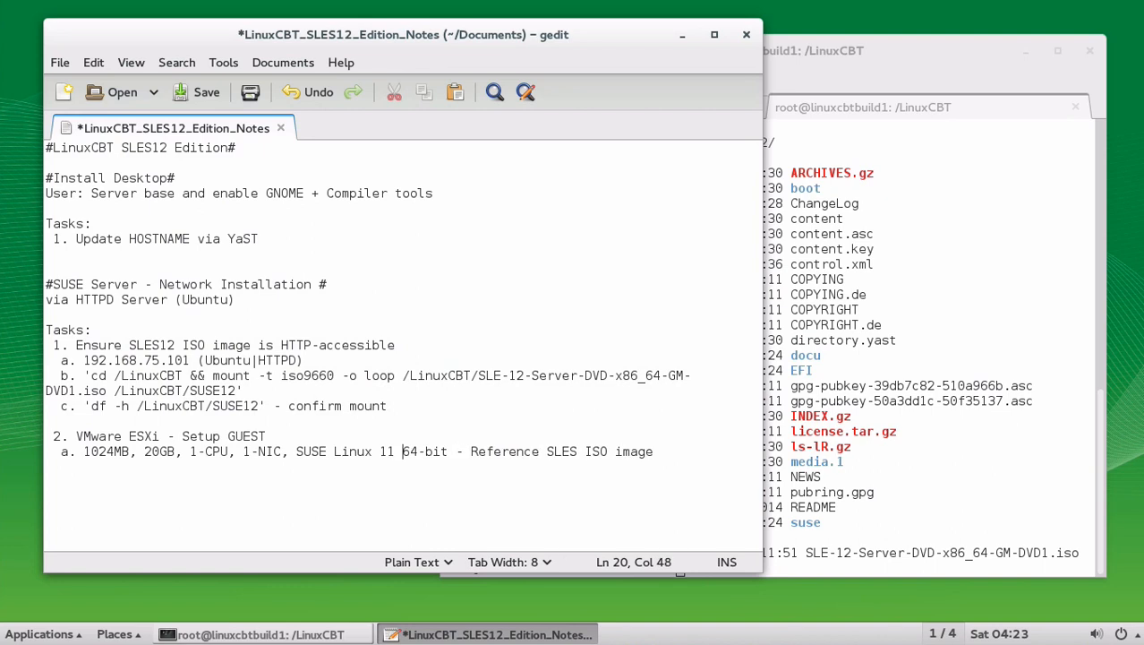
{"action": "key", "text": "Down"}
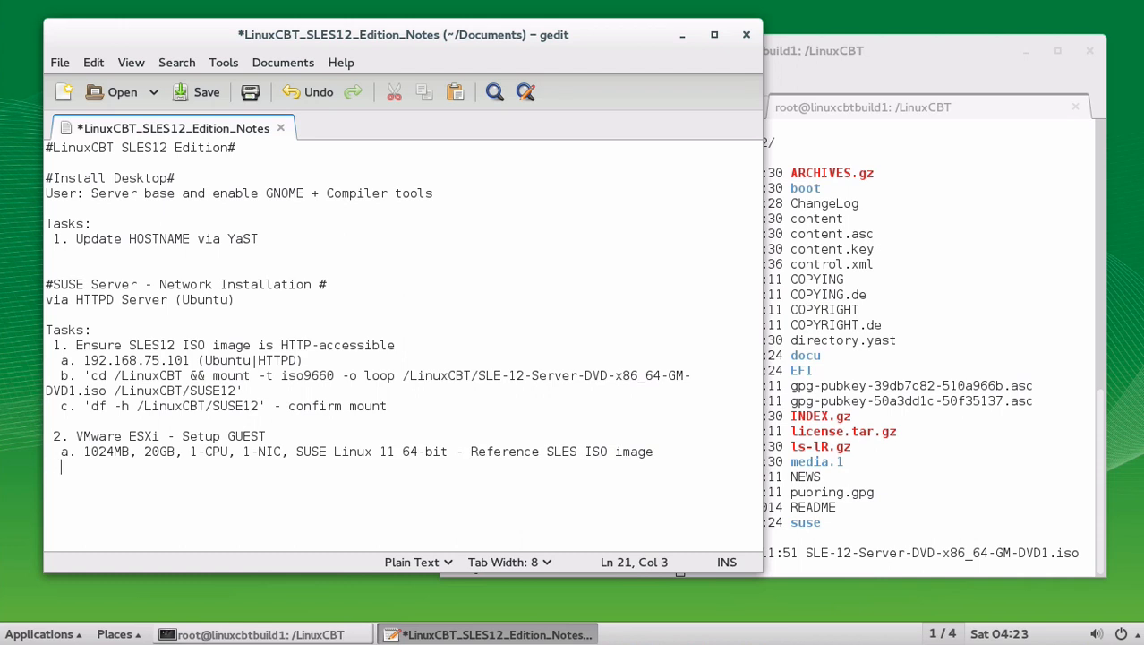
{"action": "key", "text": "BackSpace"}
{"action": "type", "text": "3."}
{"action": "key", "text": "BackSpace"}
{"action": "key", "text": "BackSpace"}
{"action": "key", "text": "BackSpace"}
{"action": "type", "text": "3. Install"}
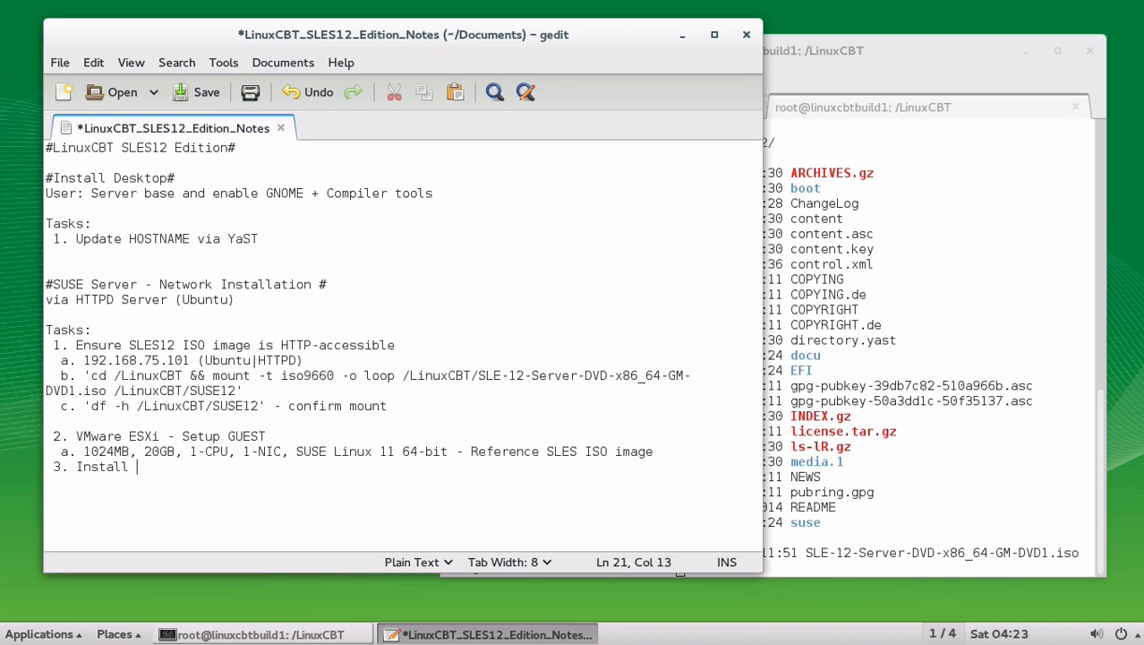
{"action": "type", "text": " using HTTP: http:/"}
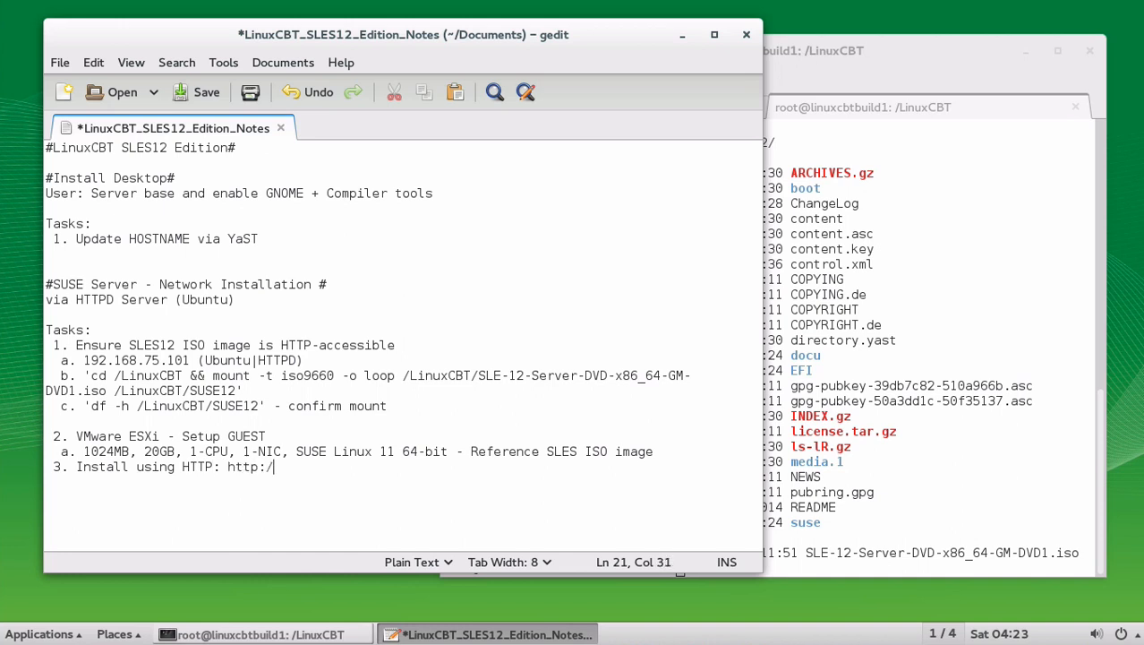
{"action": "type", "text": "/192.168.75."}
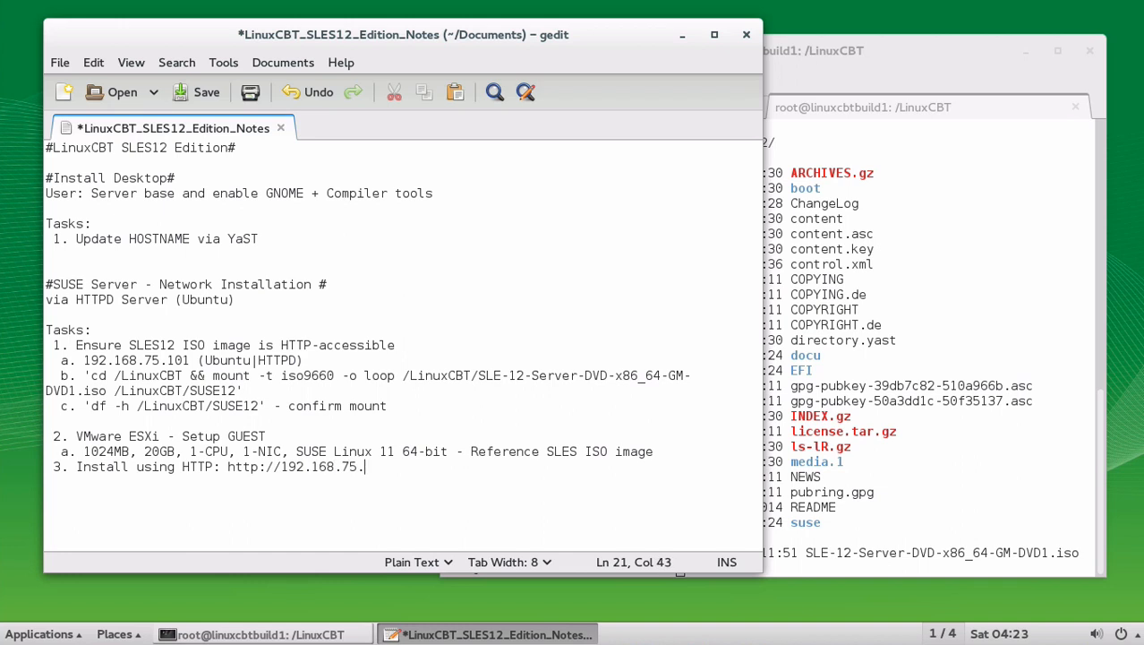
{"action": "type", "text": "101/SUSE1"}
{"action": "type", "text": "2"}
{"action": "key", "text": "Return"}
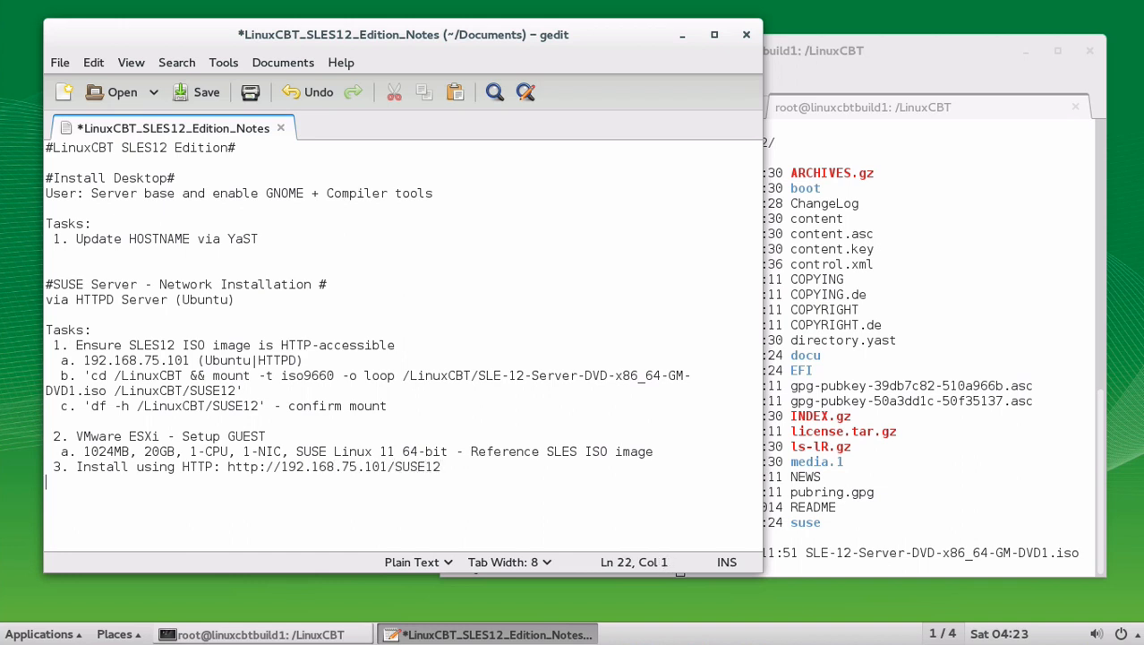
Step: Add 'NOTE: Default Net settings use DHCP - this simplifies Virtualization cloning' and save
{"action": "type", "text": "NOTE: Default NET"}
{"action": "key", "text": "BackSpace"}
{"action": "key", "text": "BackSpace"}
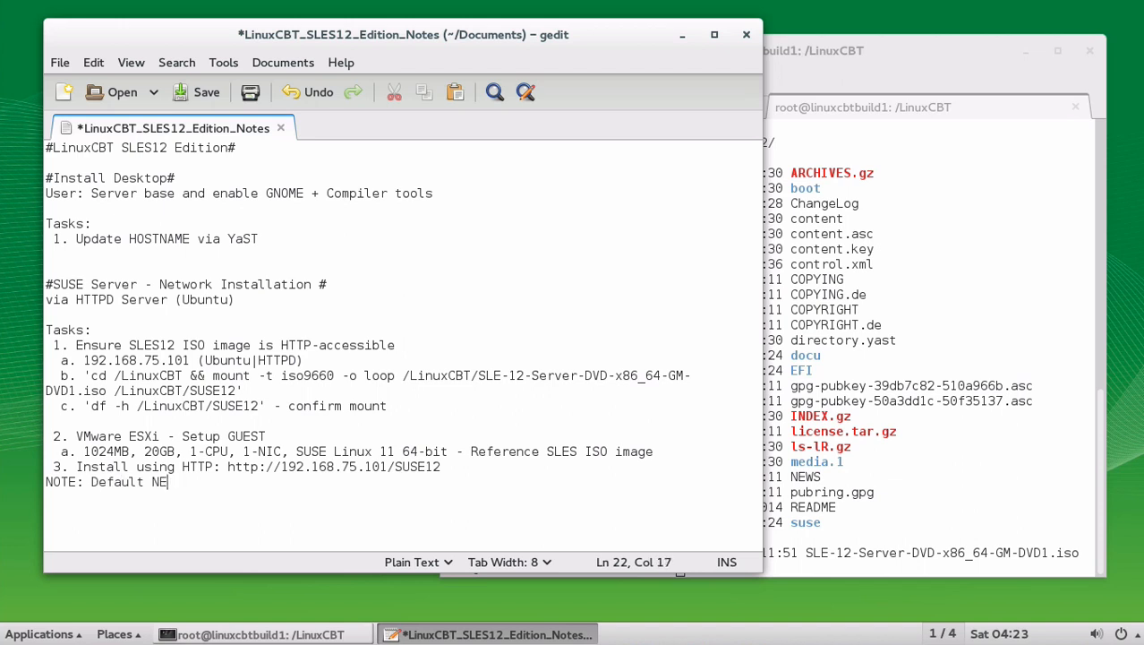
{"action": "type", "text": "et settings use DHCP"}
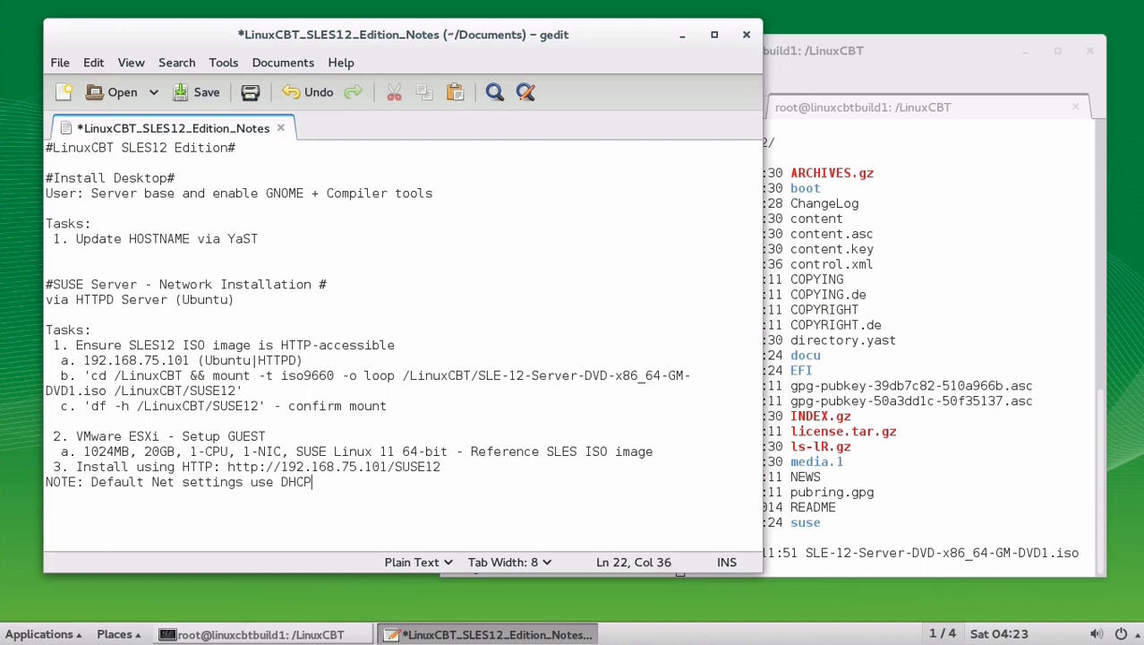
{"action": "type", "text": " - this simplifies "}
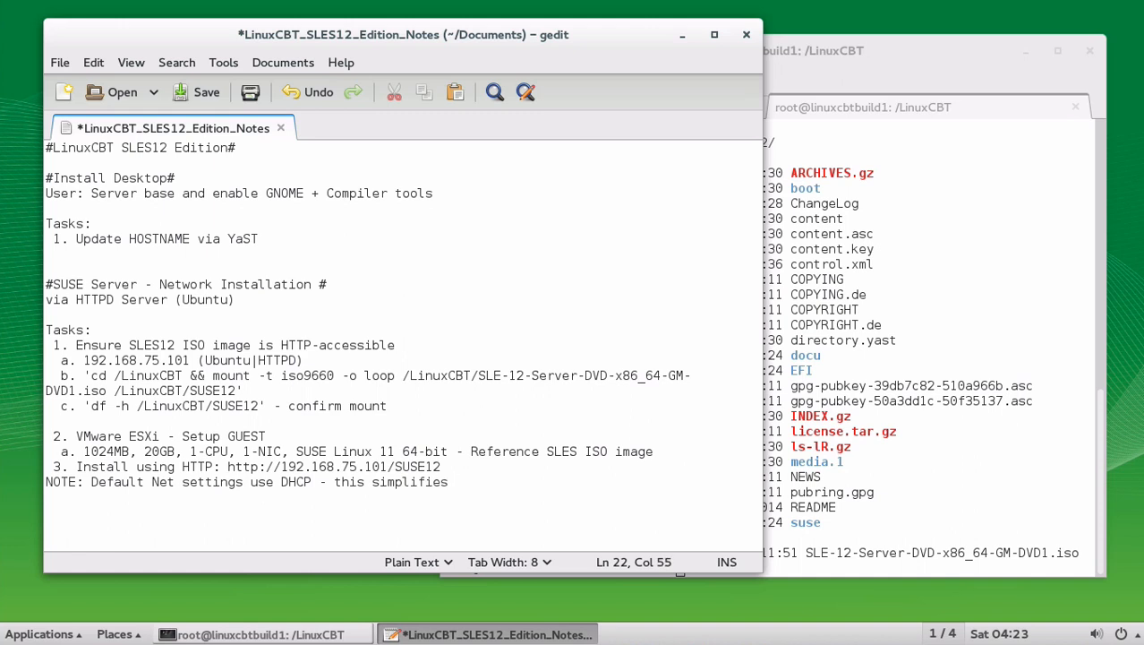
{"action": "type", "text": "Virtualizati"}
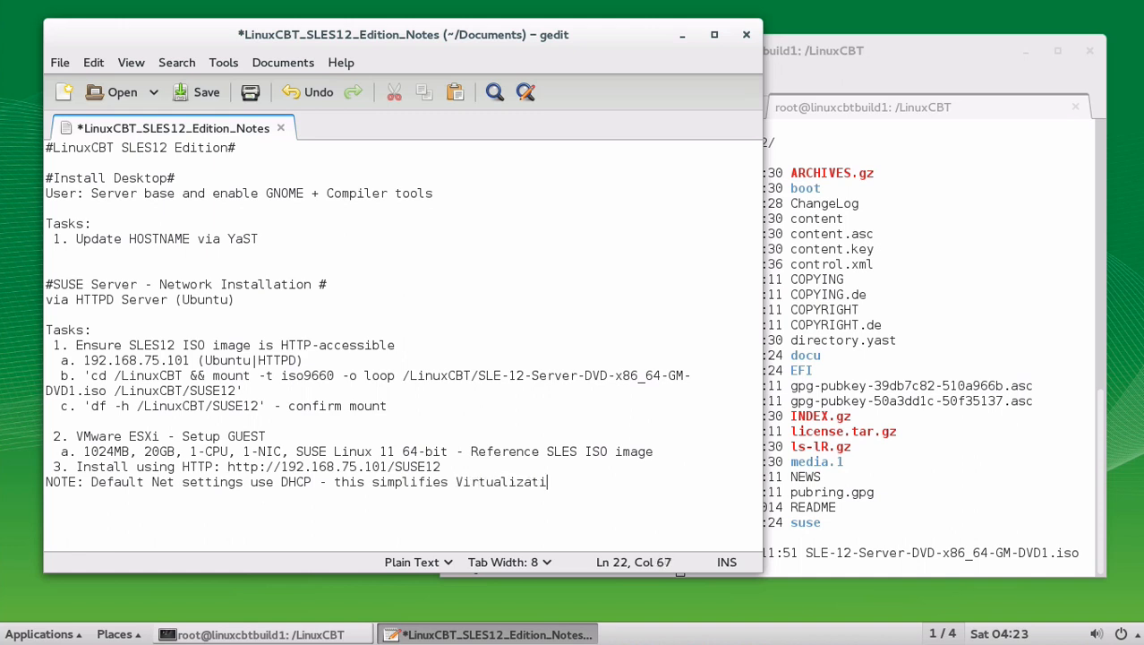
{"action": "type", "text": "on cloning"}
{"action": "key", "text": "Return"}
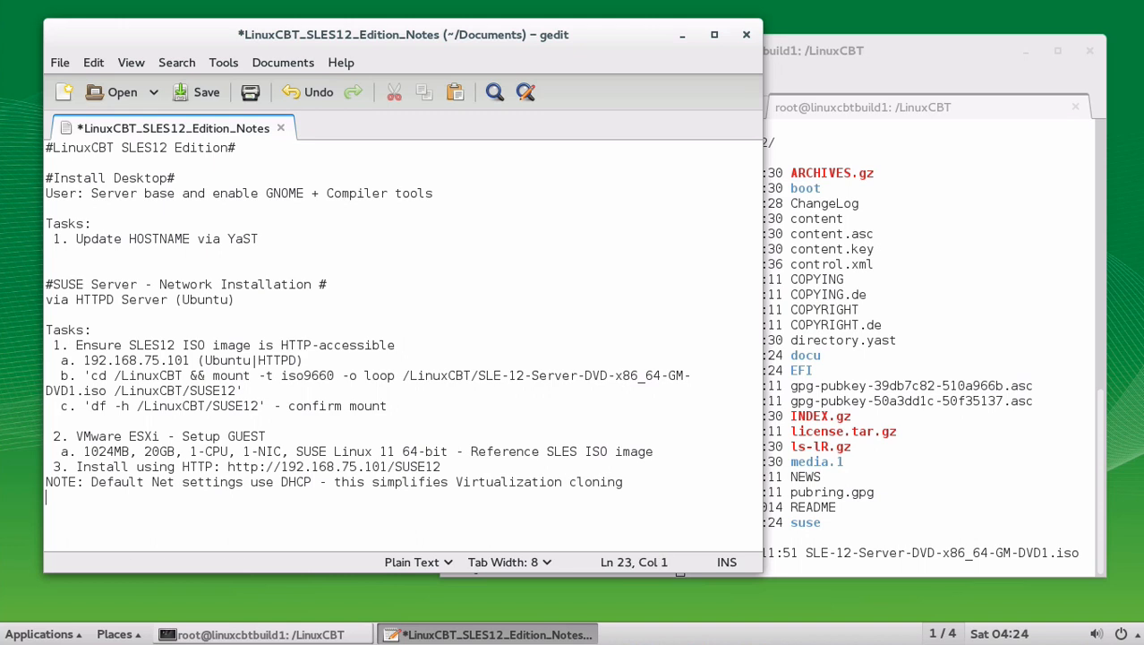
{"action": "key", "text": "ctrl+s"}
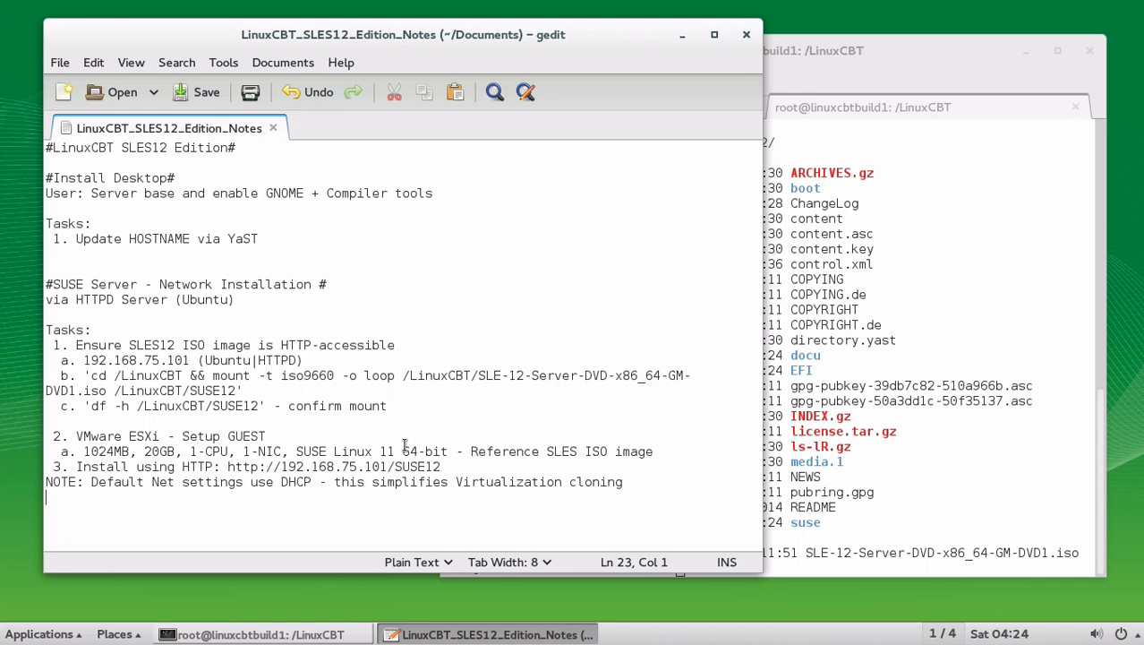
Step: Add 'NOTE: Update post-installation | clone using: 'yast'' and save the notes
{"action": "type", "text": "NOTE:"}
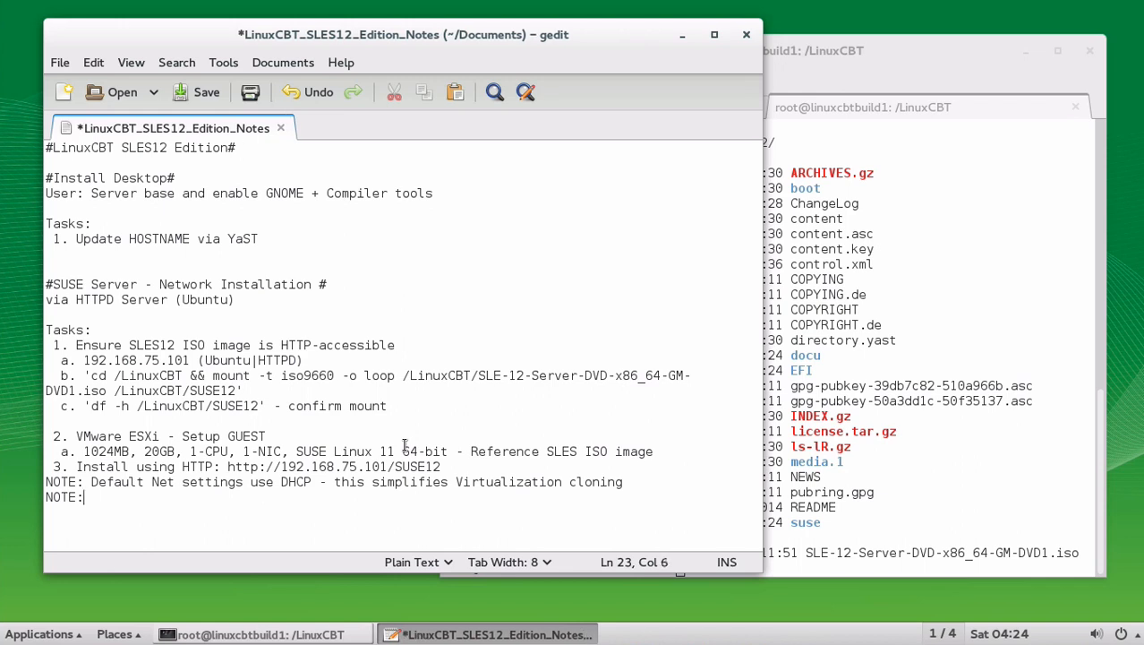
{"action": "type", "text": " Update post"}
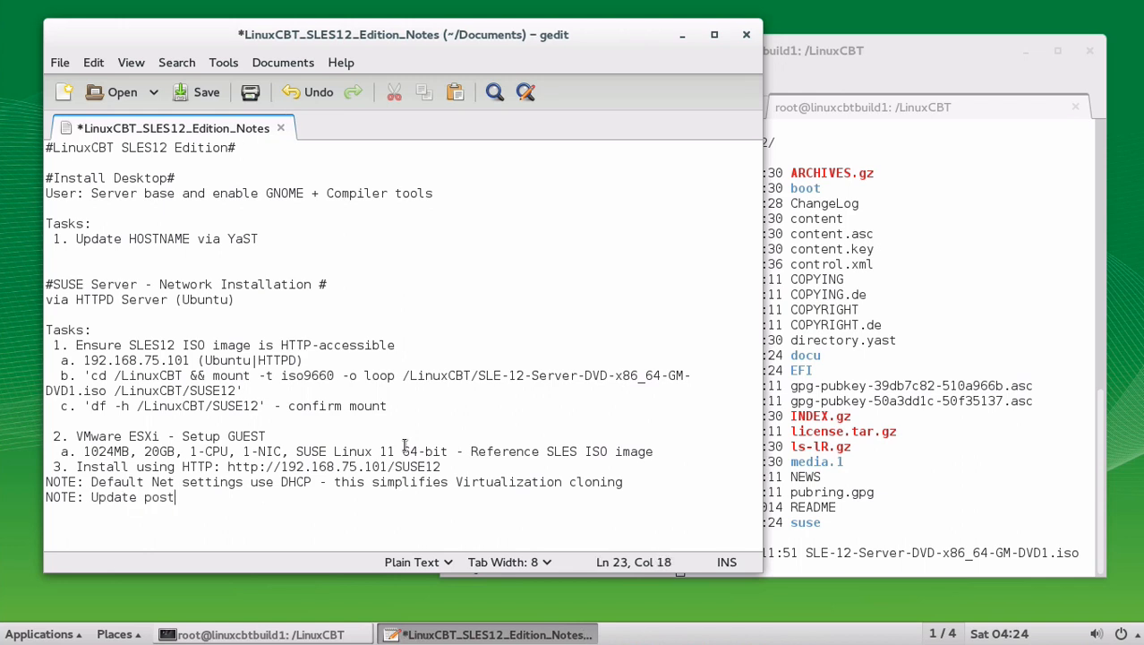
{"action": "type", "text": "-installation | "}
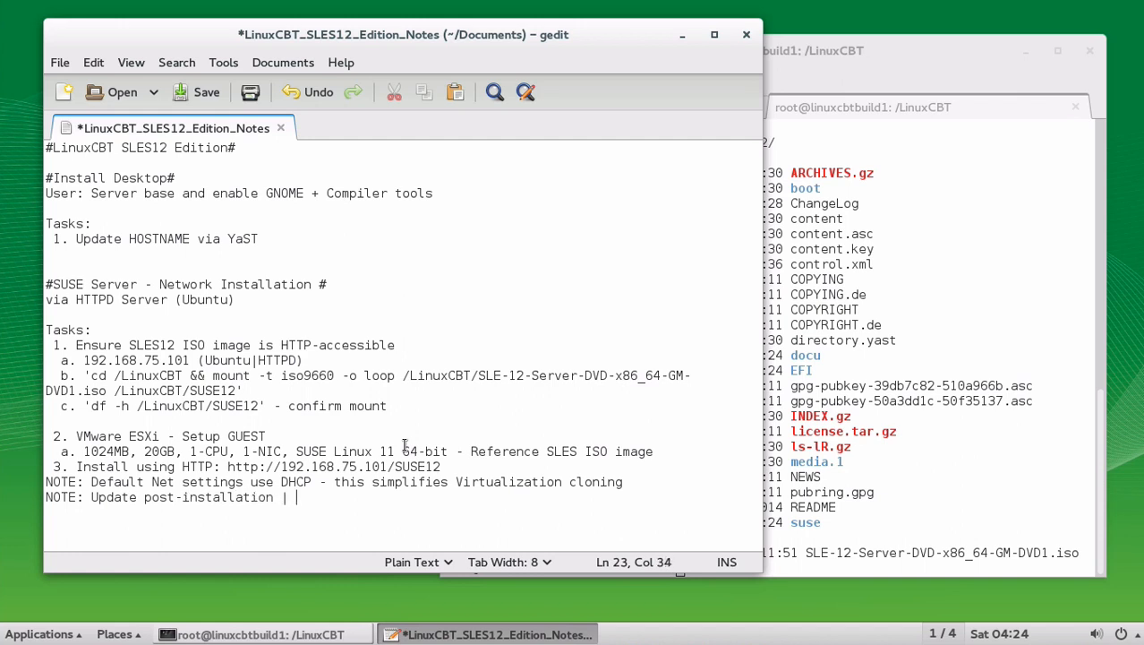
{"action": "type", "text": "clone using: "}
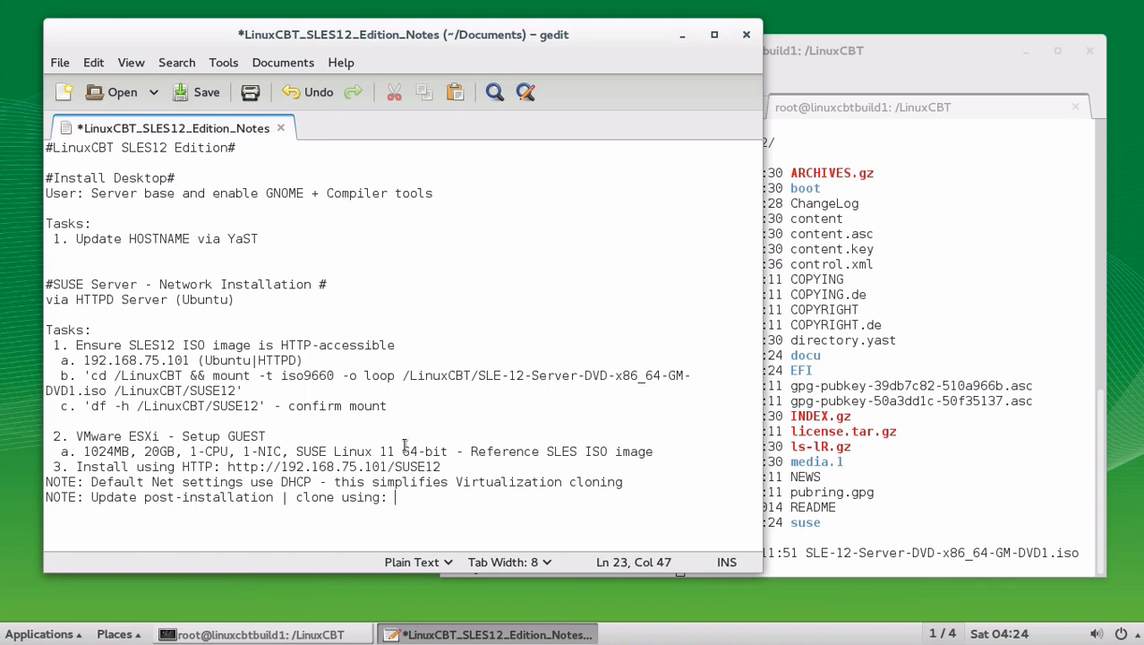
{"action": "type", "text": "'yast'"}
{"action": "key", "text": "Return"}
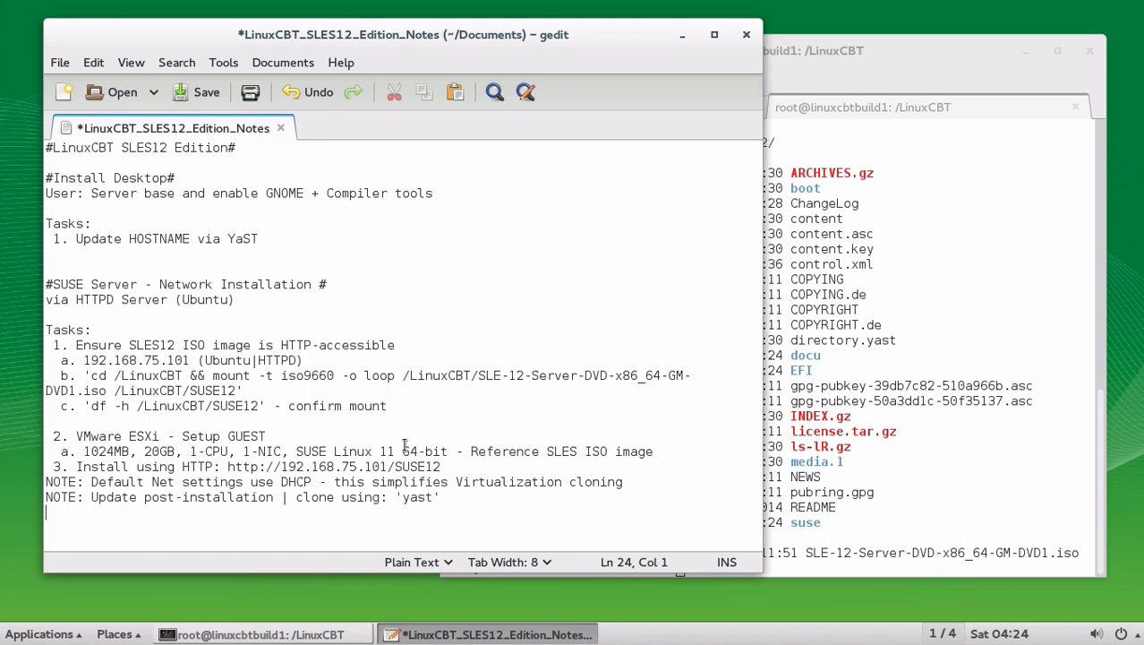
{"action": "key", "text": "ctrl+s"}
{"action": "key", "text": "alt+Tab"}
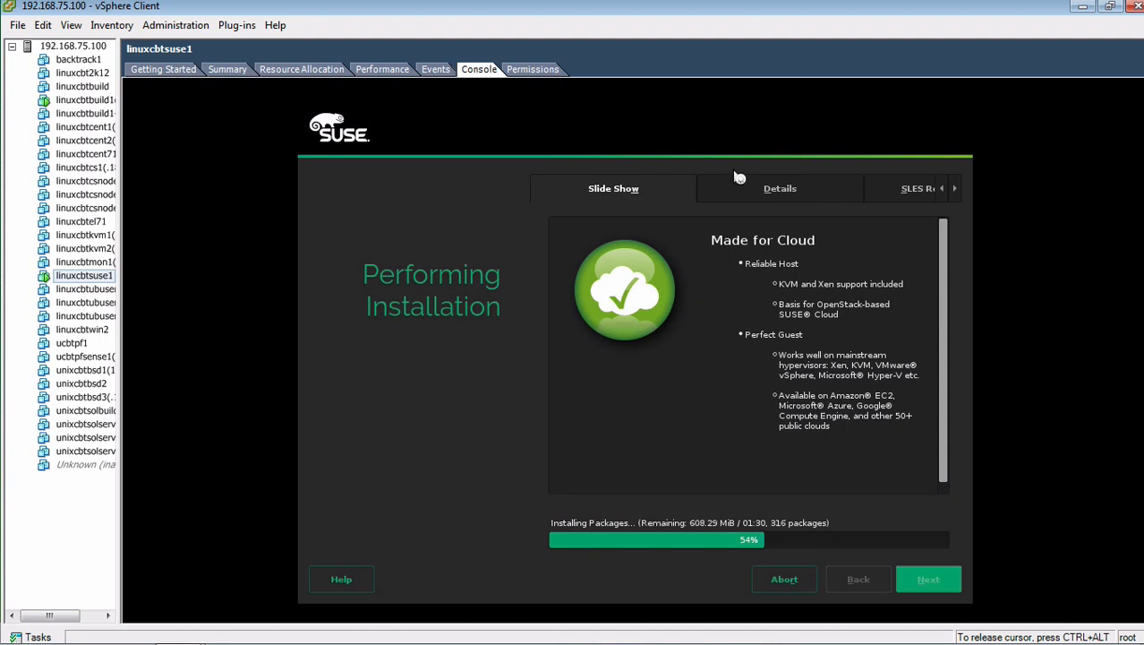
Step: View the installer's package Details and SLES Release Notes, then return to the slide show
{"action": "left_click", "coordinate": [822, 188]}
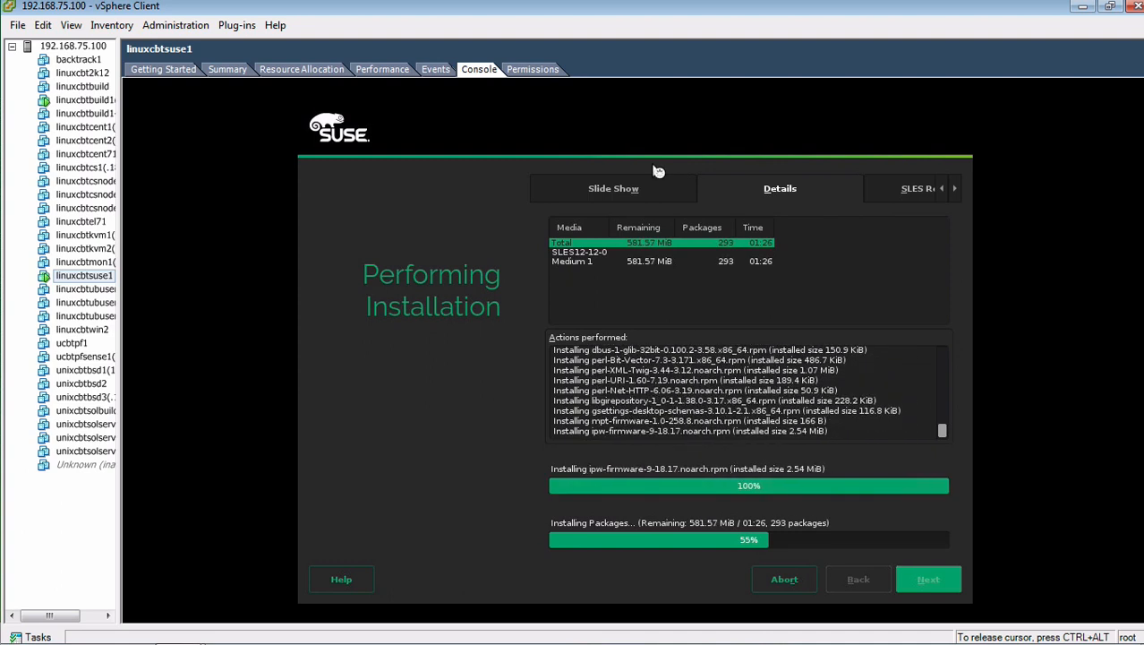
{"action": "left_click", "coordinate": [931, 188]}
{"action": "left_click", "coordinate": [851, 213]}
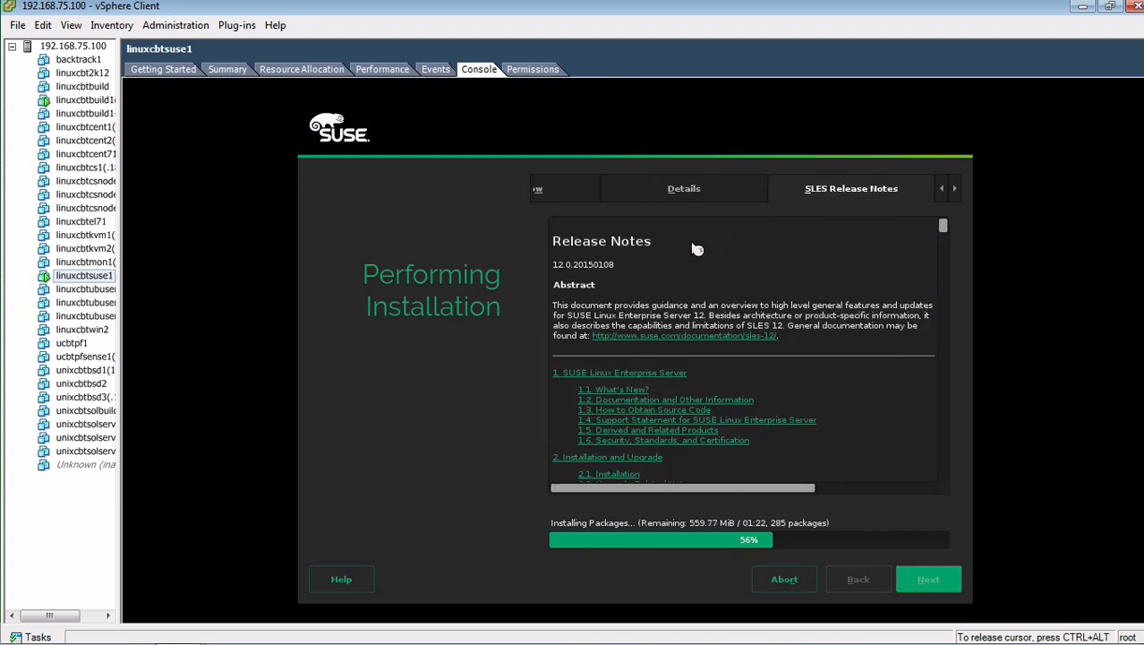
{"action": "left_click", "coordinate": [580, 198]}
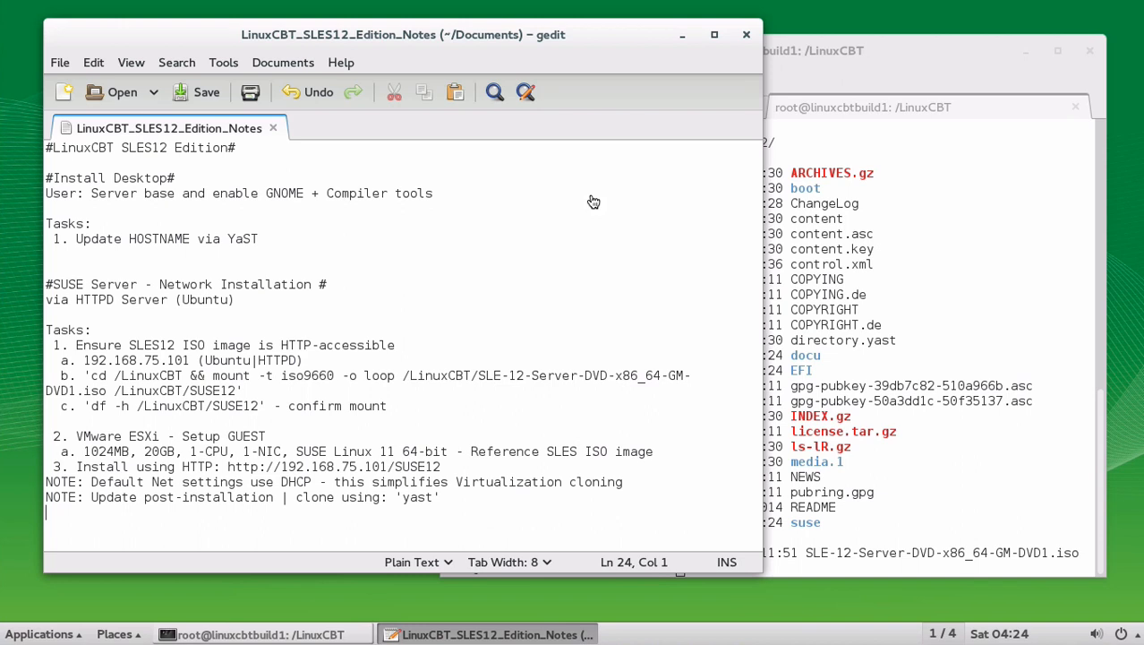
Step: Clear the terminal and run 'nmap -v 192.168.75.140-142', finding the hosts down
{"action": "left_click", "coordinate": [865, 221]}
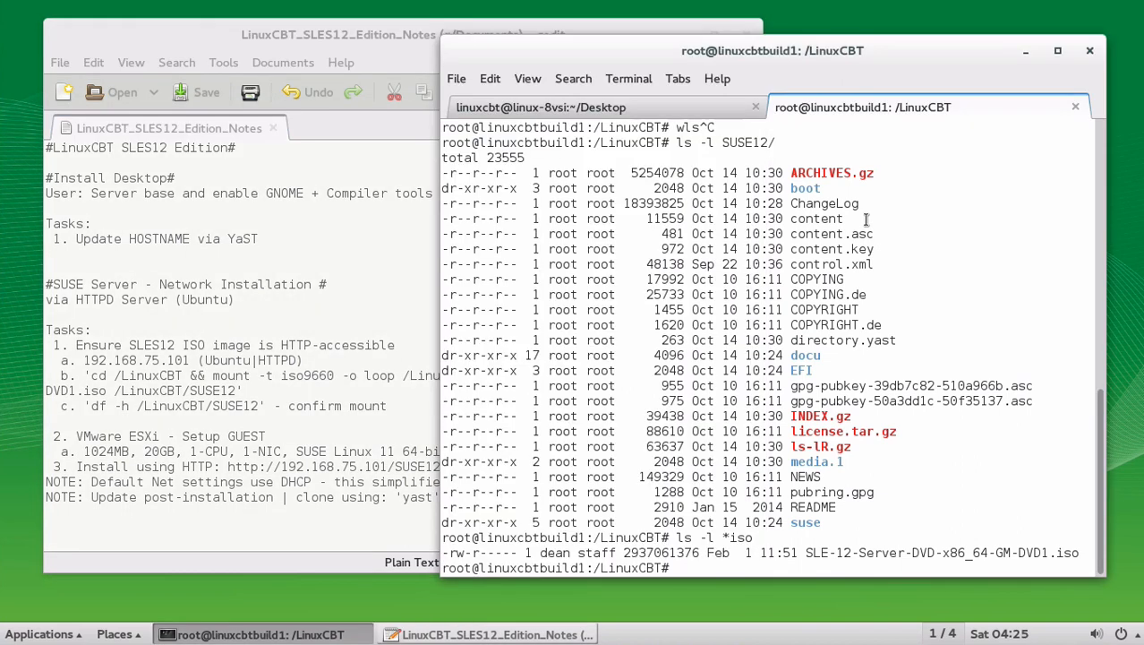
{"action": "type", "text": "clear"}
{"action": "key", "text": "Return"}
{"action": "type", "text": "nmap"}
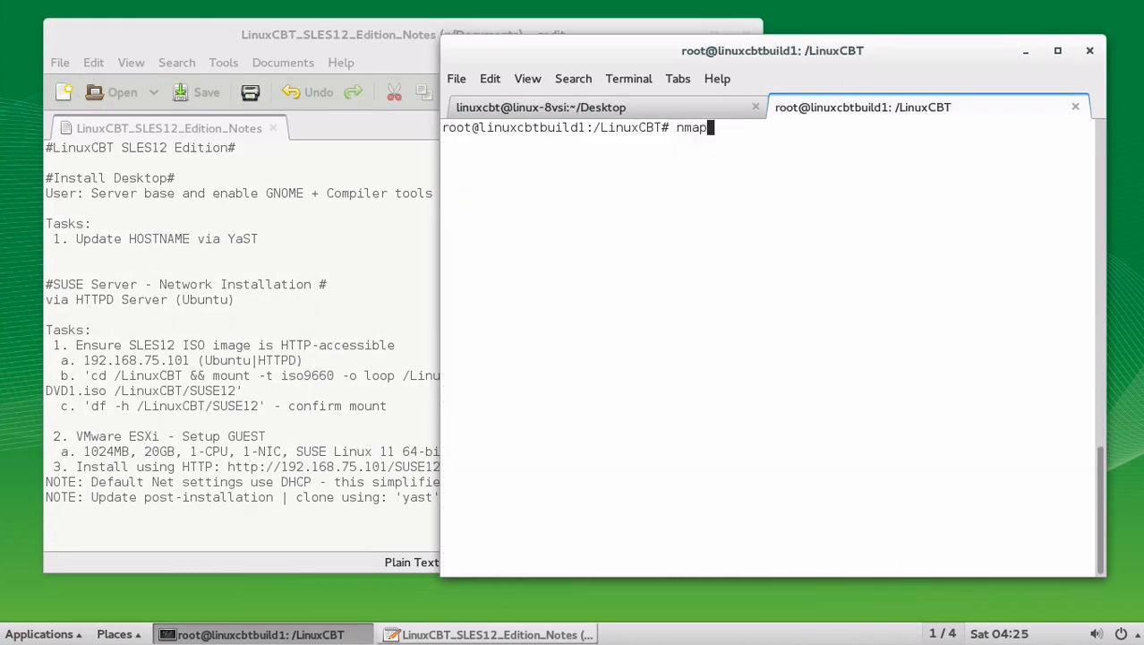
{"action": "type", "text": " -v 192.168.75.140-142"}
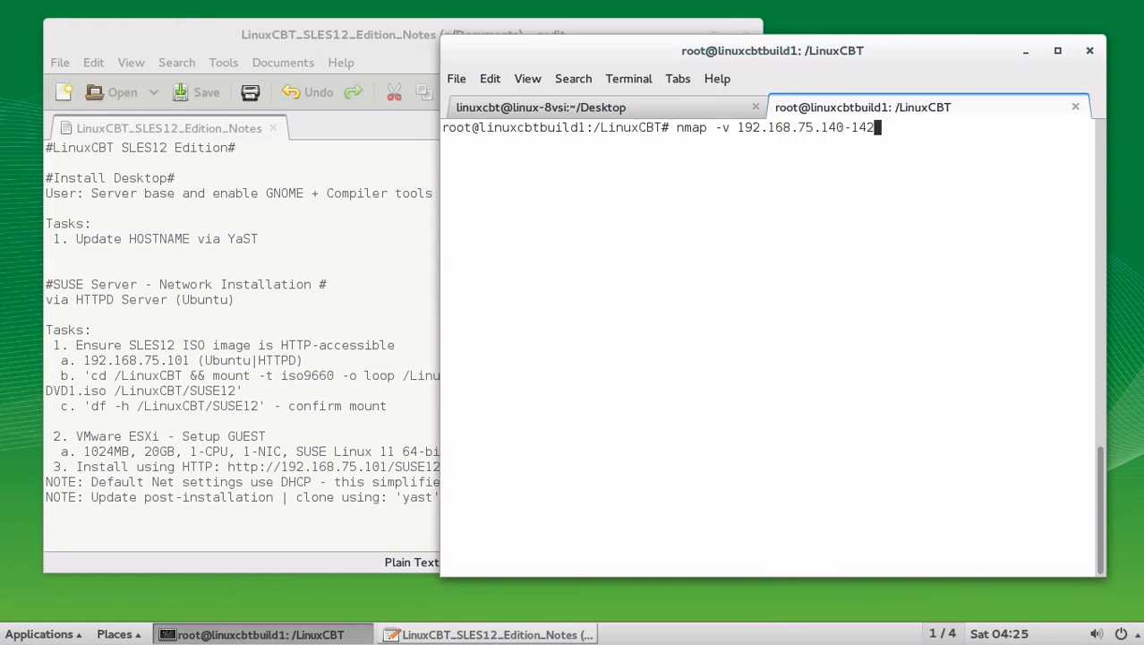
{"action": "key", "text": "Return"}
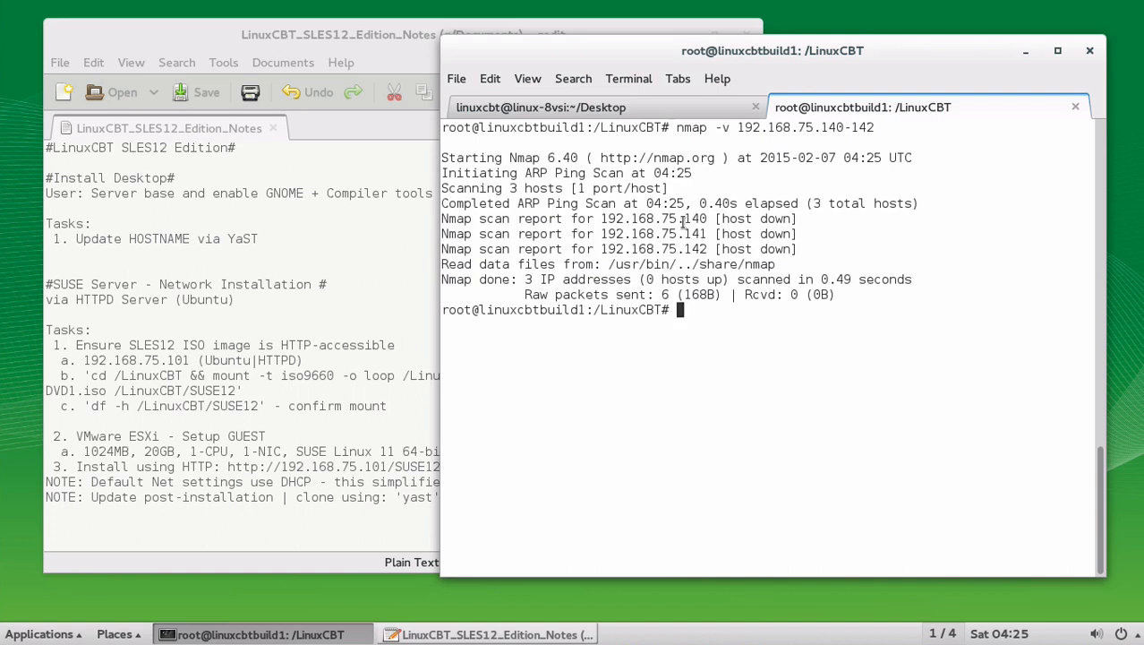
{"action": "left_click_drag", "start_coordinate": [678, 218], "coordinate": [707, 234]}
Step: Rerun the nmap scan edited to 192.168.75.150-152, again finding all hosts down
{"action": "key", "text": "Up"}
{"action": "key", "text": "Left"}
{"action": "key", "text": "Left"}
{"action": "key", "text": "Left"}
{"action": "key", "text": "Left"}
{"action": "key", "text": "Left"}
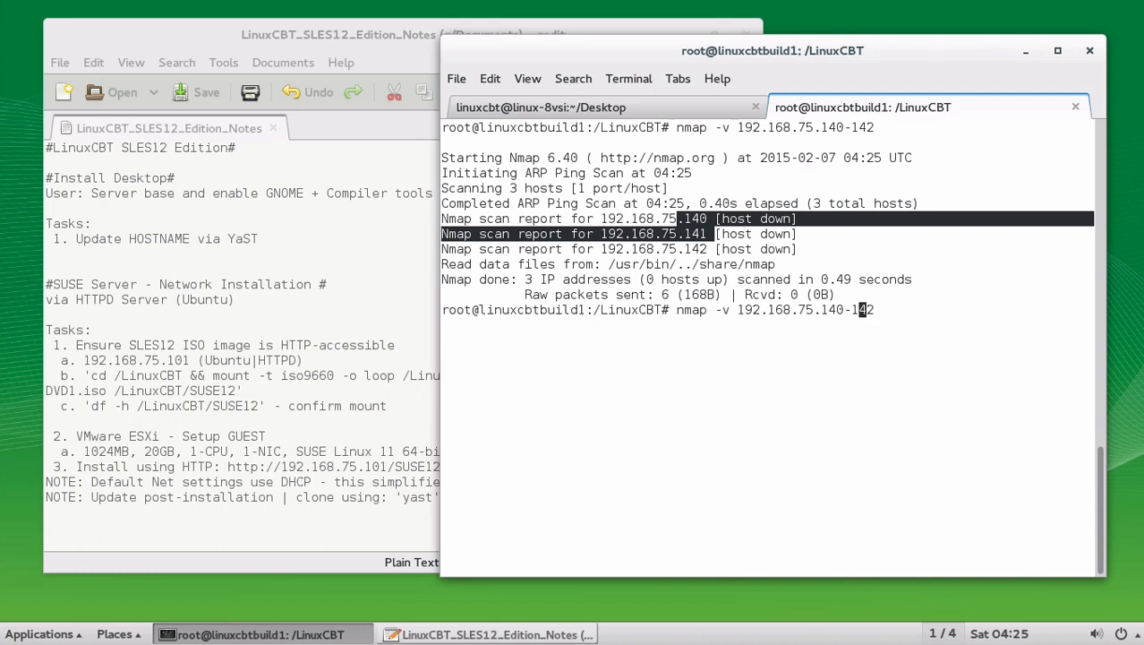
{"action": "key", "text": "BackSpace"}
{"action": "type", "text": "5"}
{"action": "key", "text": "Right"}
{"action": "key", "text": "Right"}
{"action": "key", "text": "Right"}
{"action": "key", "text": "Right"}
{"action": "key", "text": "BackSpace"}
{"action": "type", "text": "5"}
{"action": "key", "text": "Return"}
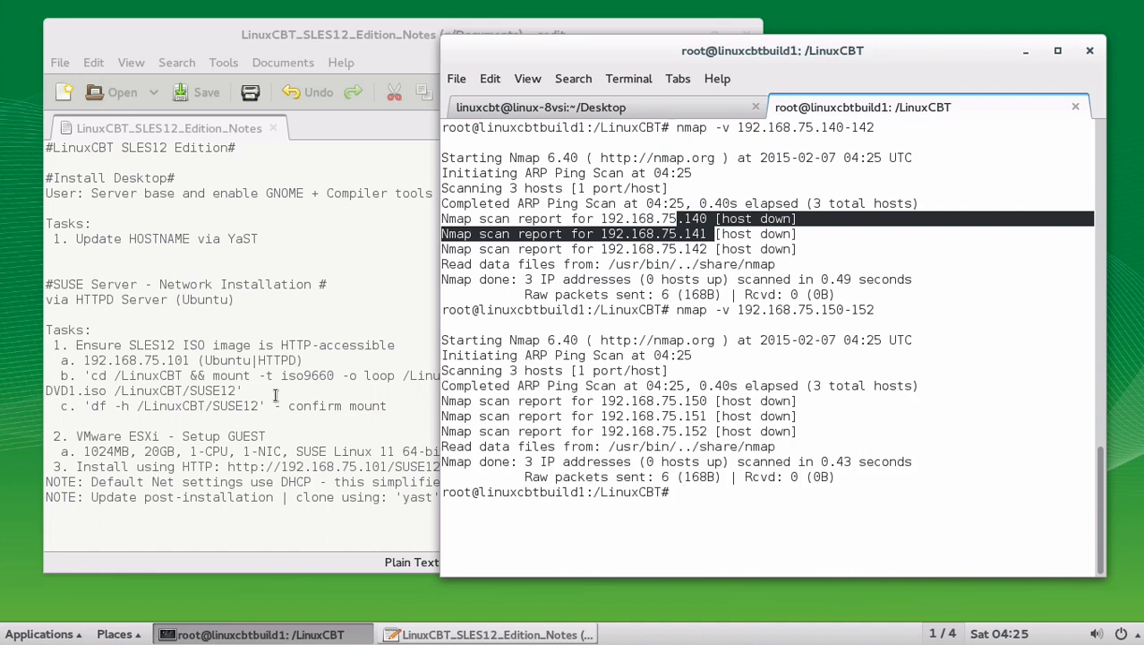
Step: Add '4. Find usable IP range for various nodes' with sub-item 'nmap -v 192.168.75.140-142', and save
{"action": "left_click", "coordinate": [202, 537]}
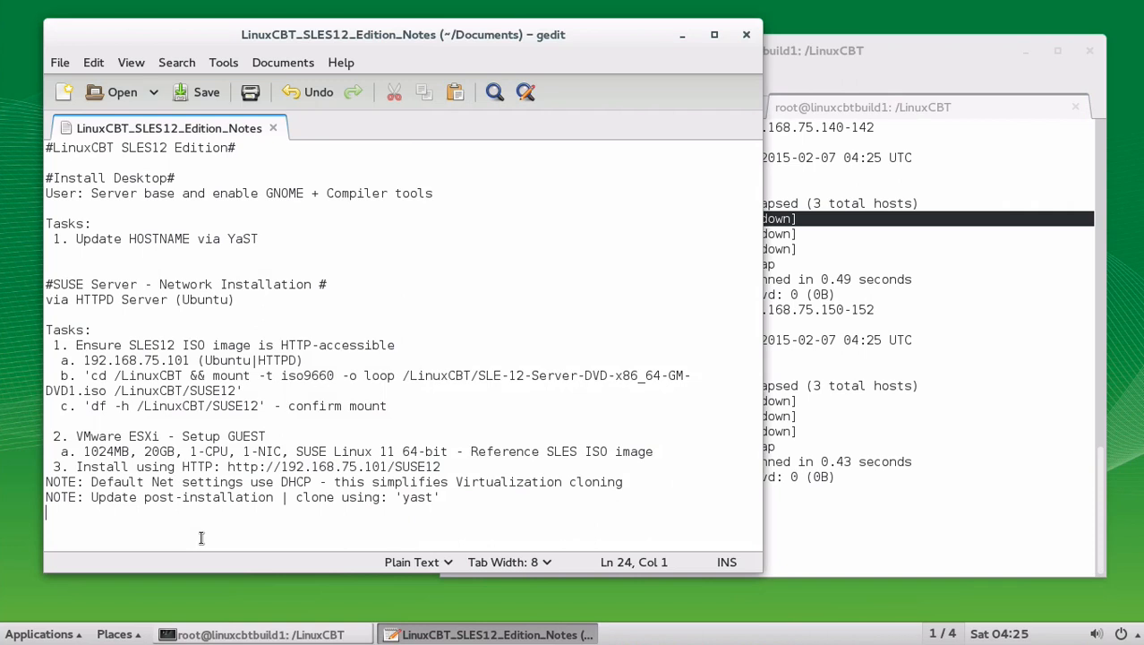
{"action": "type", "text": "4. Find "}
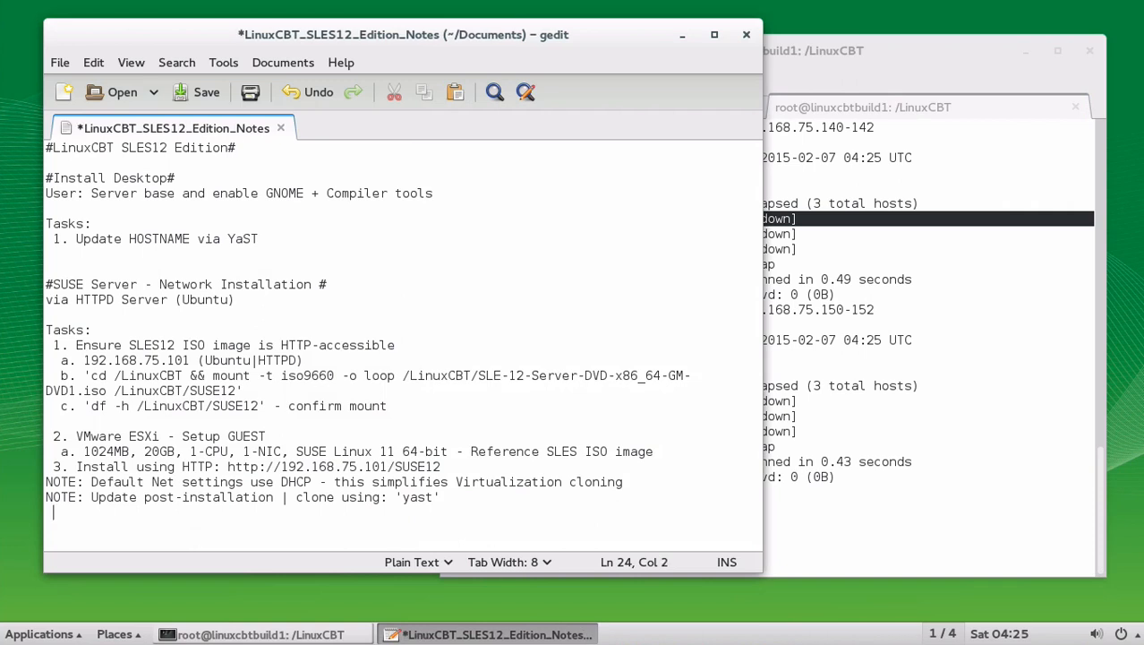
{"action": "type", "text": "us"}
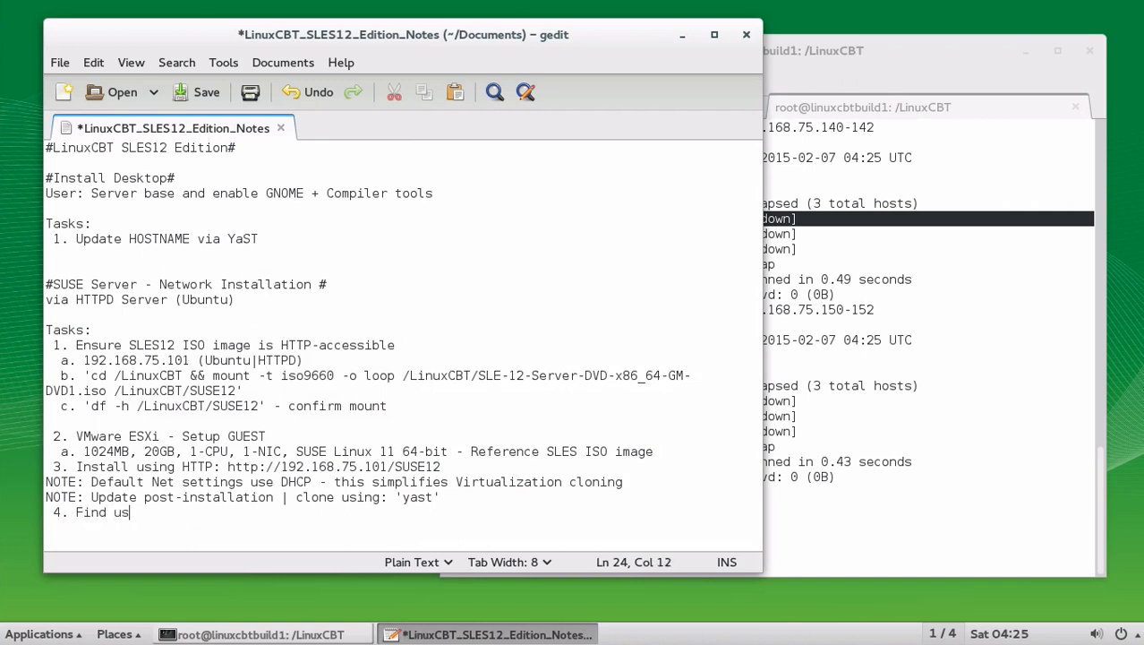
{"action": "type", "text": "able IP range for various nodes"}
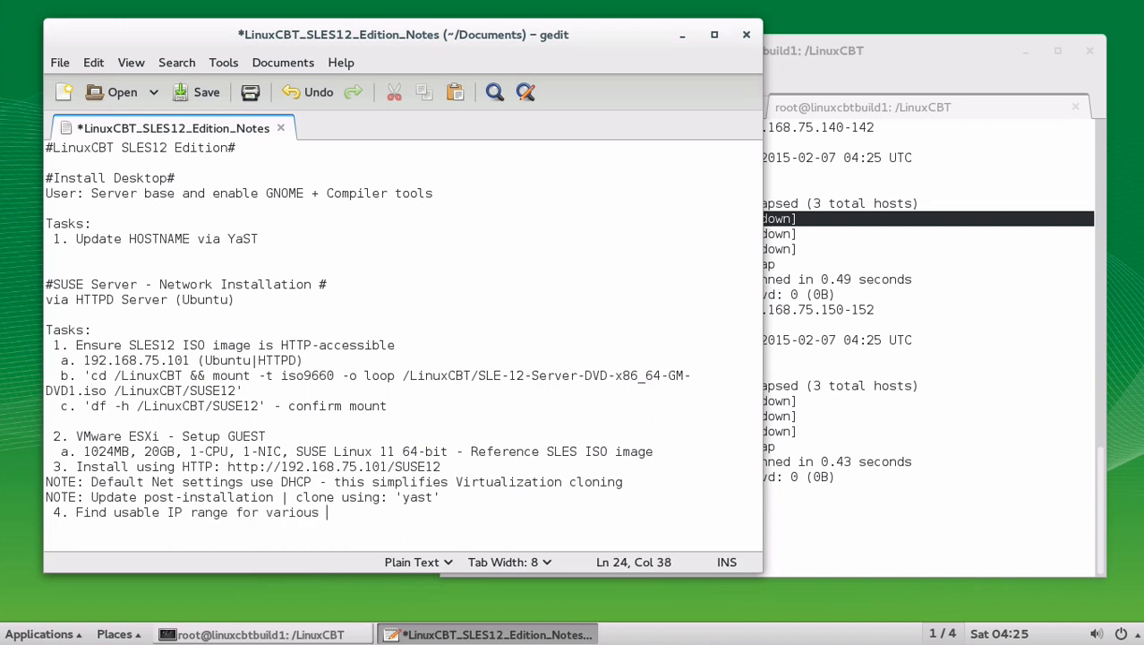
{"action": "key", "text": "Return"}
{"action": "type", "text": "a. 'nmap -v "}
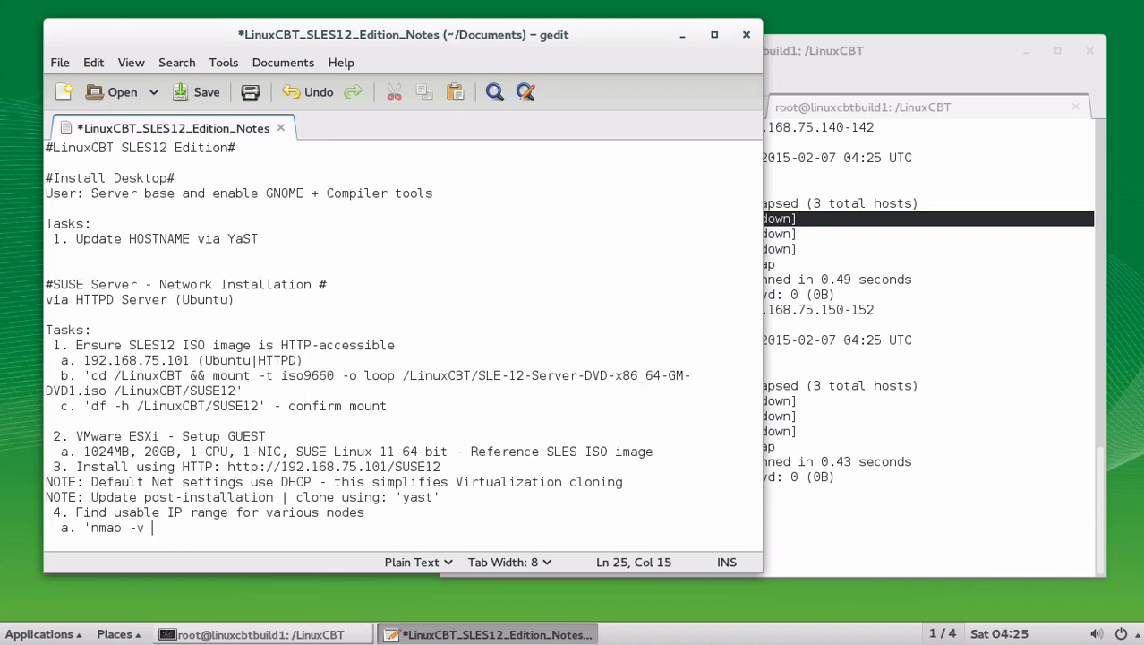
{"action": "type", "text": "192.168.75.140-"}
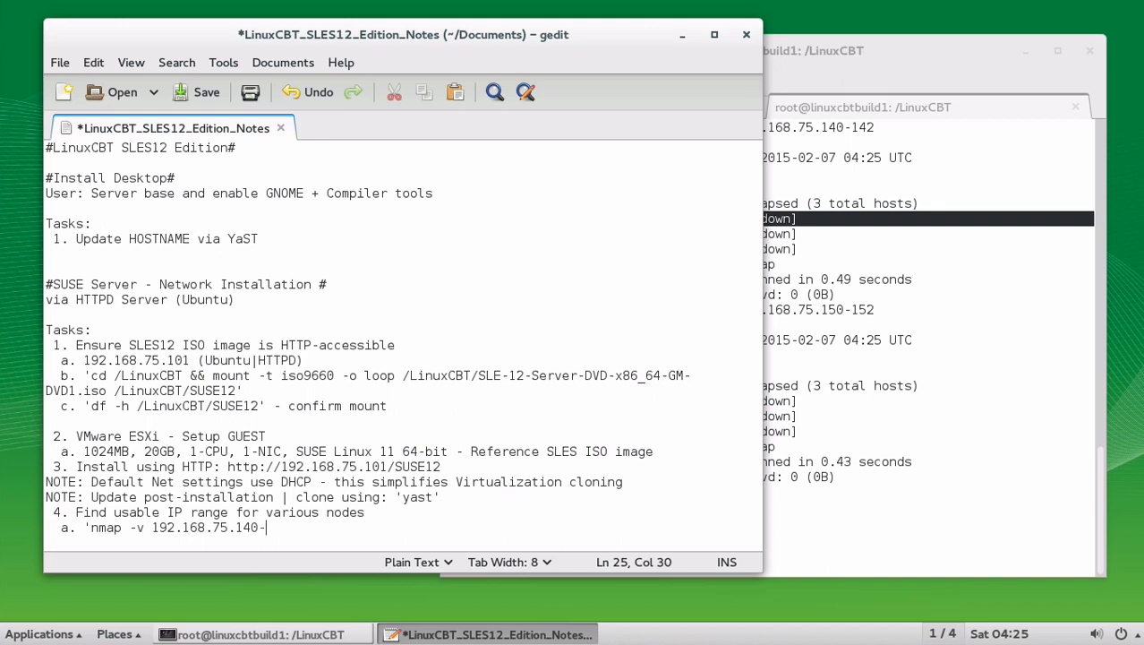
{"action": "type", "text": "142'"}
{"action": "key", "text": "Return"}
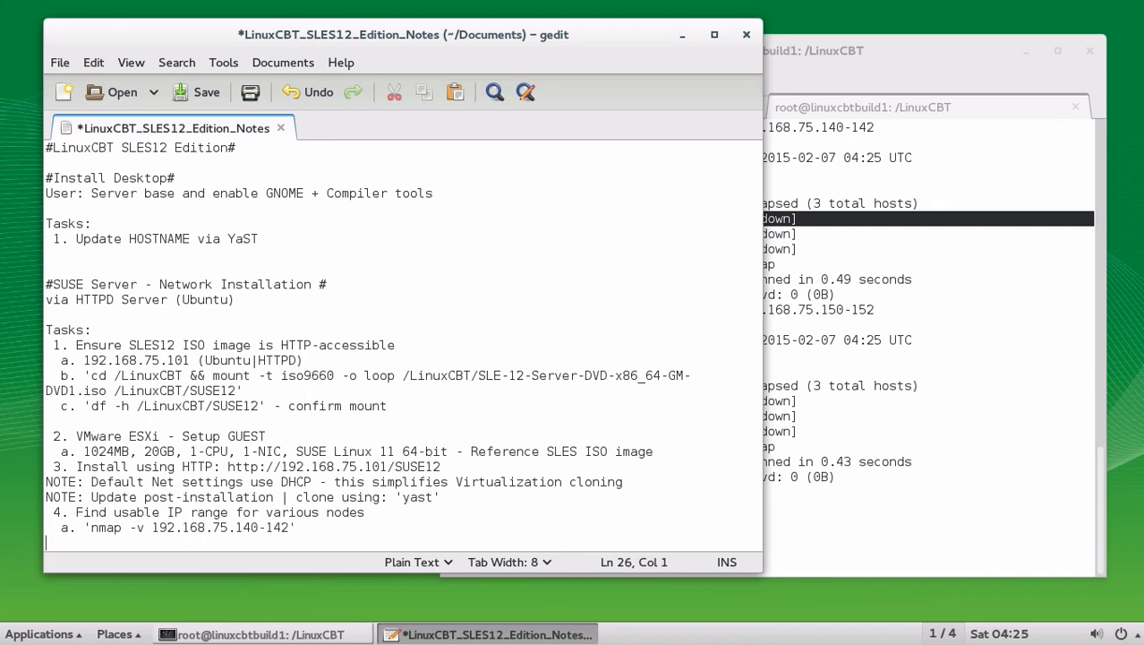
{"action": "key", "text": "BackSpace"}
{"action": "key", "text": "ctrl+s"}
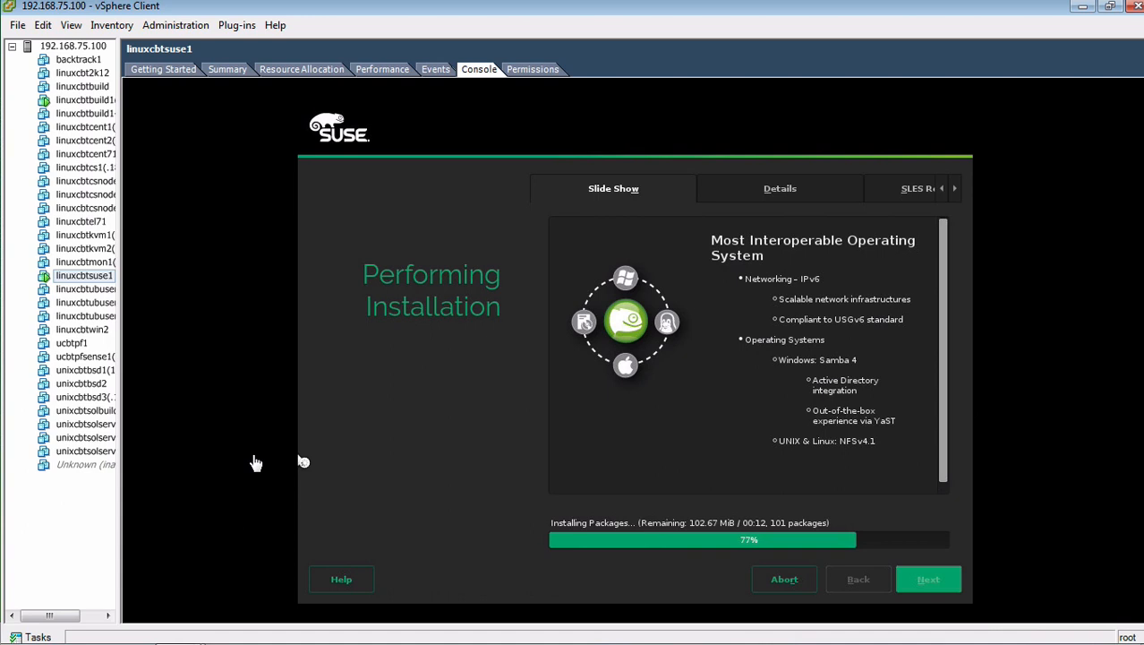
Step: Show the SLES installer's package Details view in the VM console to check installation progress
{"action": "left_click", "coordinate": [256, 462]}
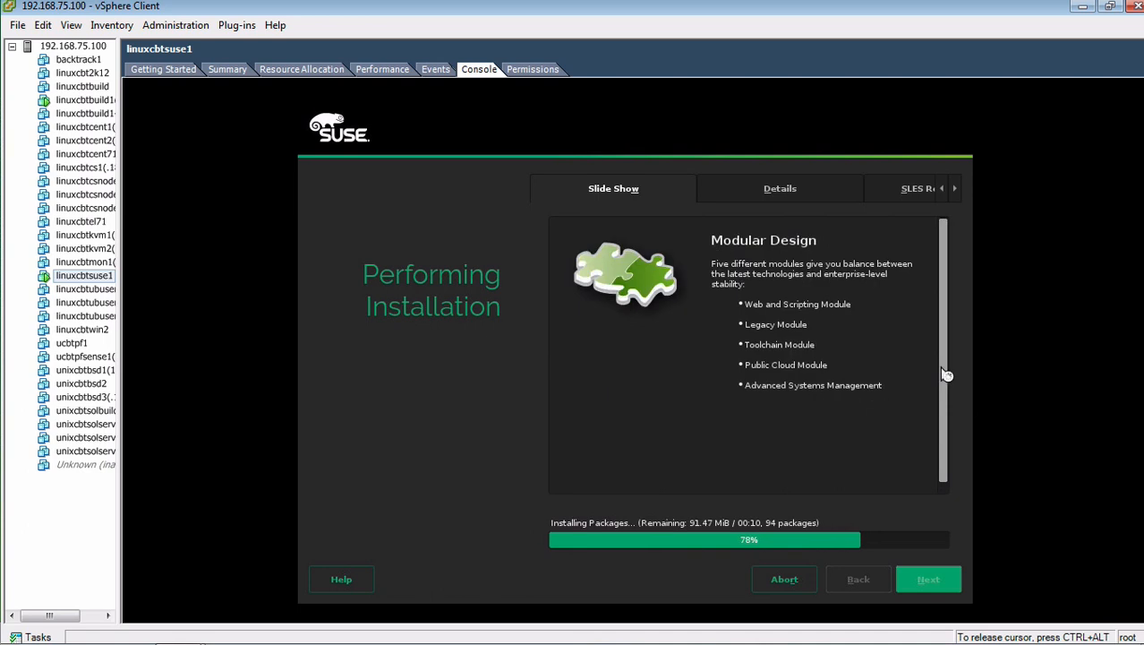
{"action": "left_click", "coordinate": [780, 189]}
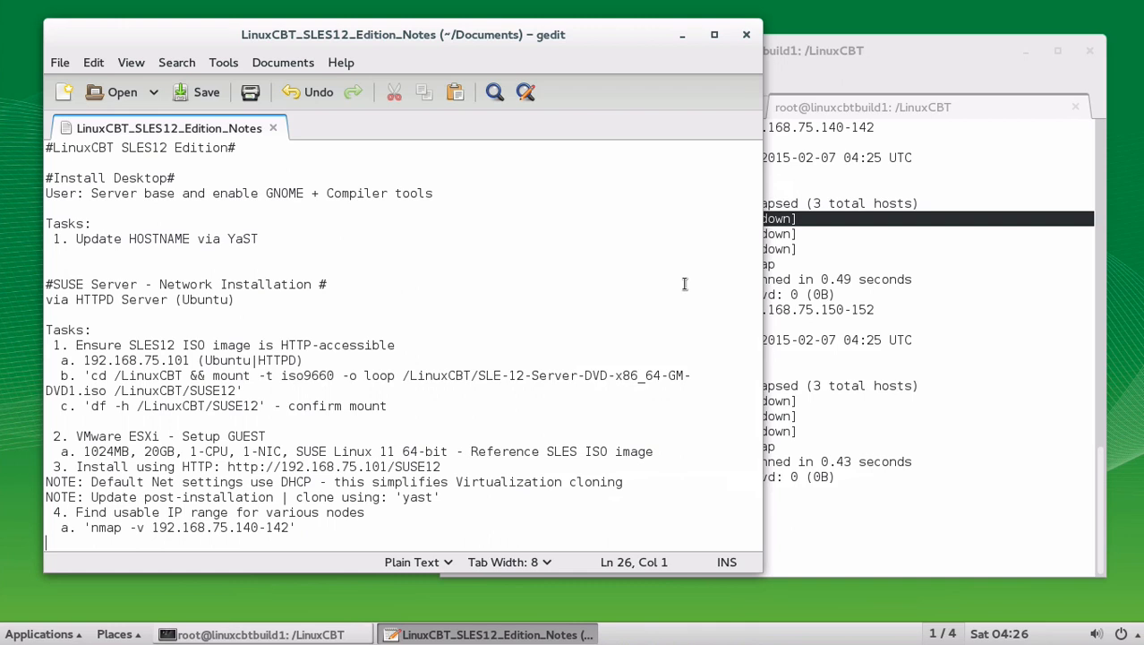
Step: Add a blank line after task 4's nmap entry in the gedit notes and save them
{"action": "left_click", "coordinate": [372, 525]}
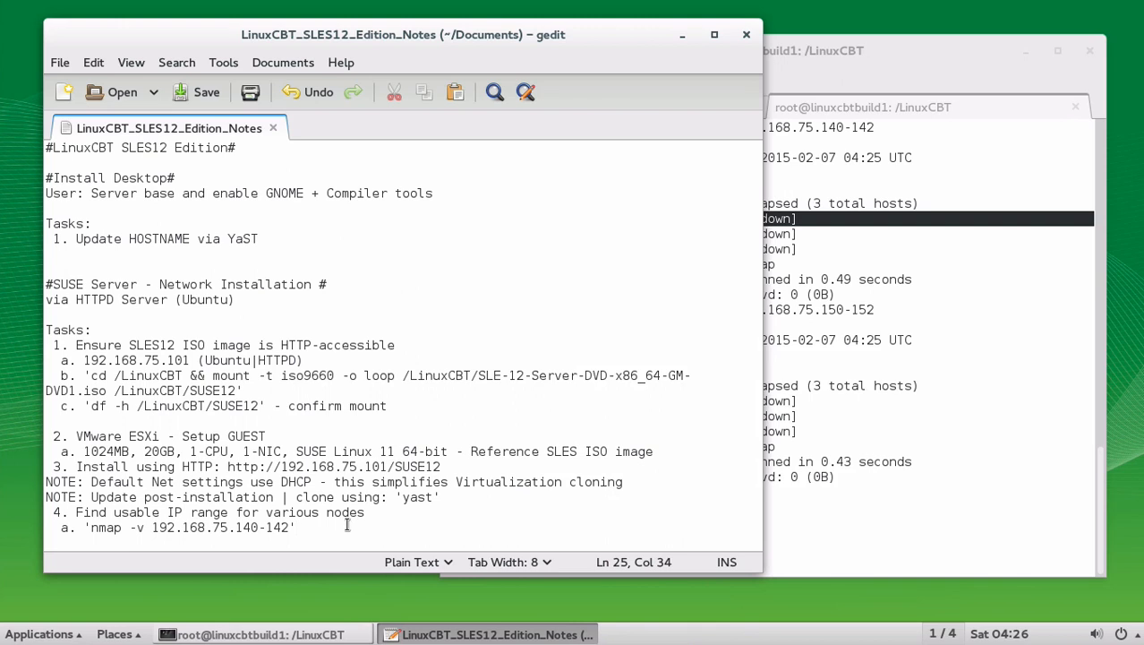
{"action": "key", "text": "Return"}
{"action": "key", "text": "Return"}
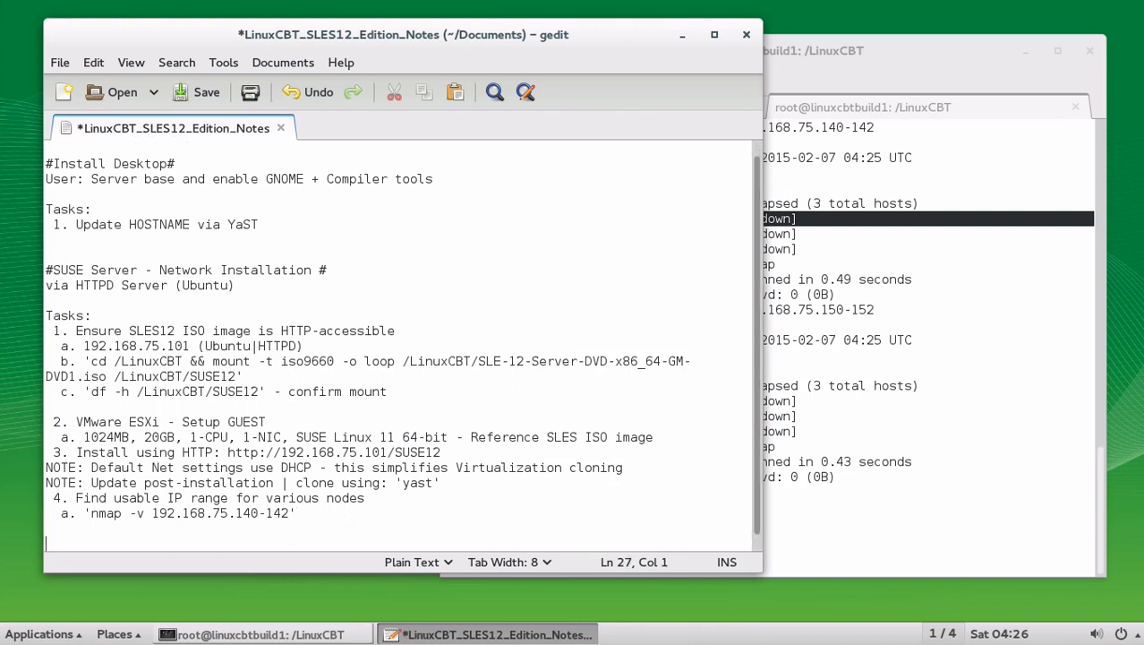
{"action": "key", "text": "ctrl+s"}
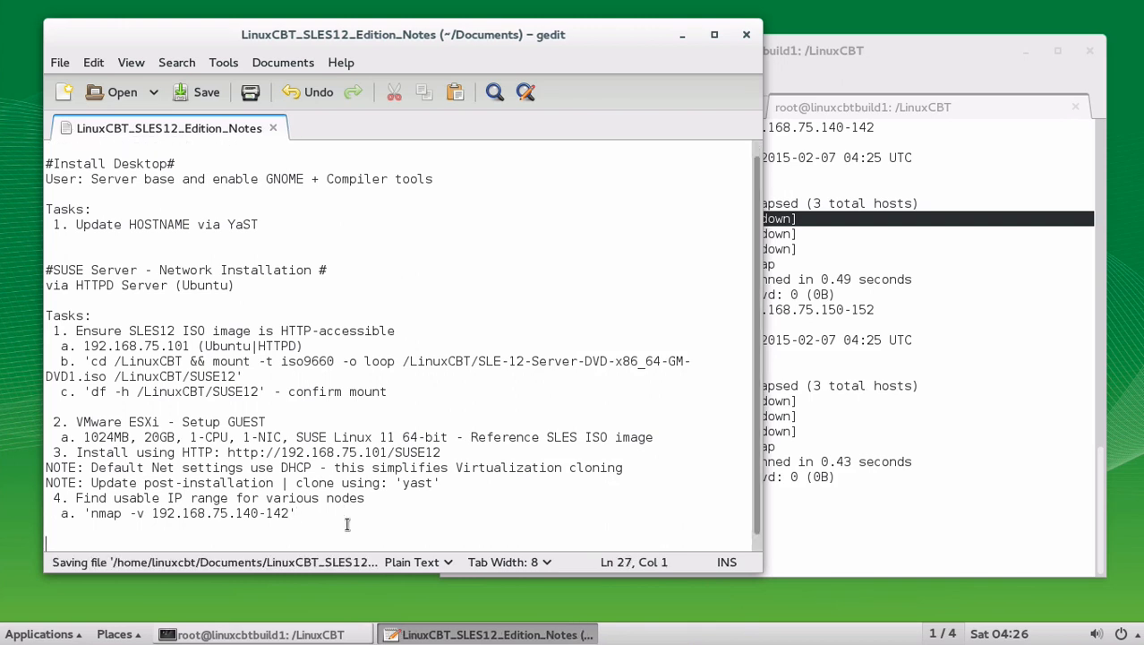
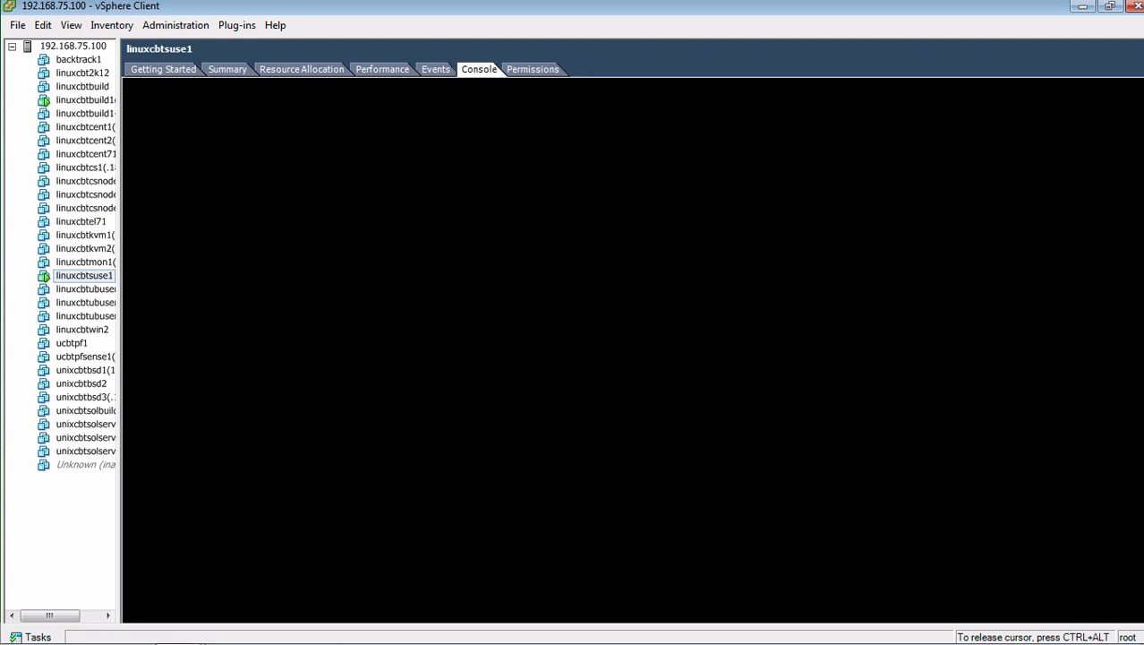
Step: Halt the GRUB countdown and boot the VM into the SLES12 entry
{"action": "key", "text": "Down"}
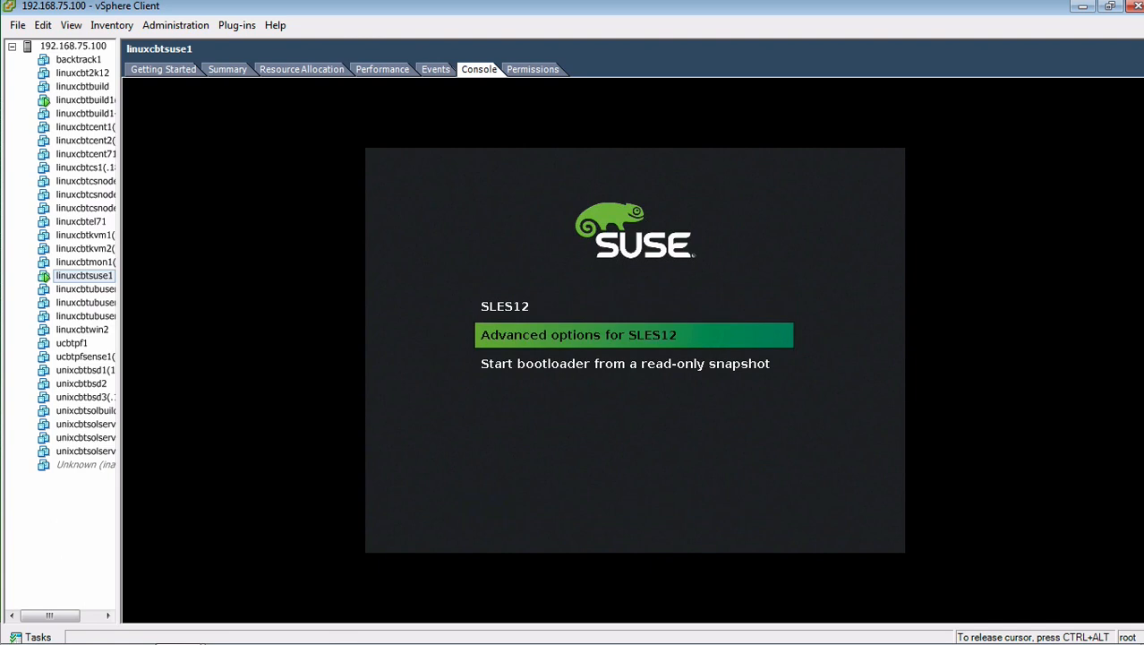
{"action": "key", "text": "Up"}
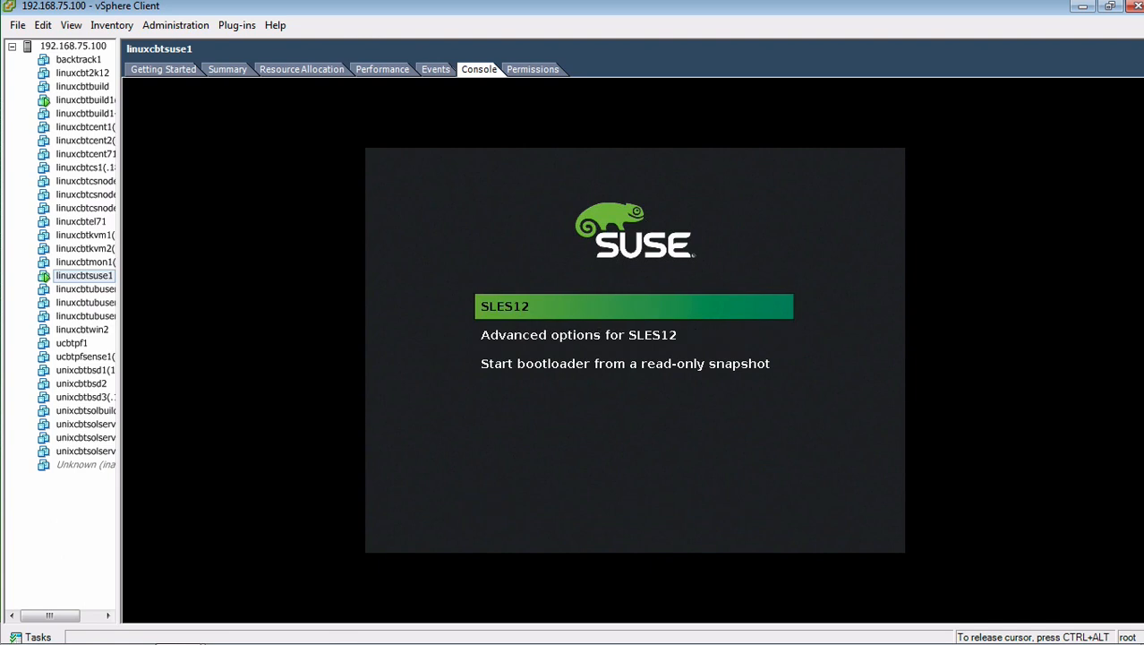
{"action": "key", "text": "Return"}
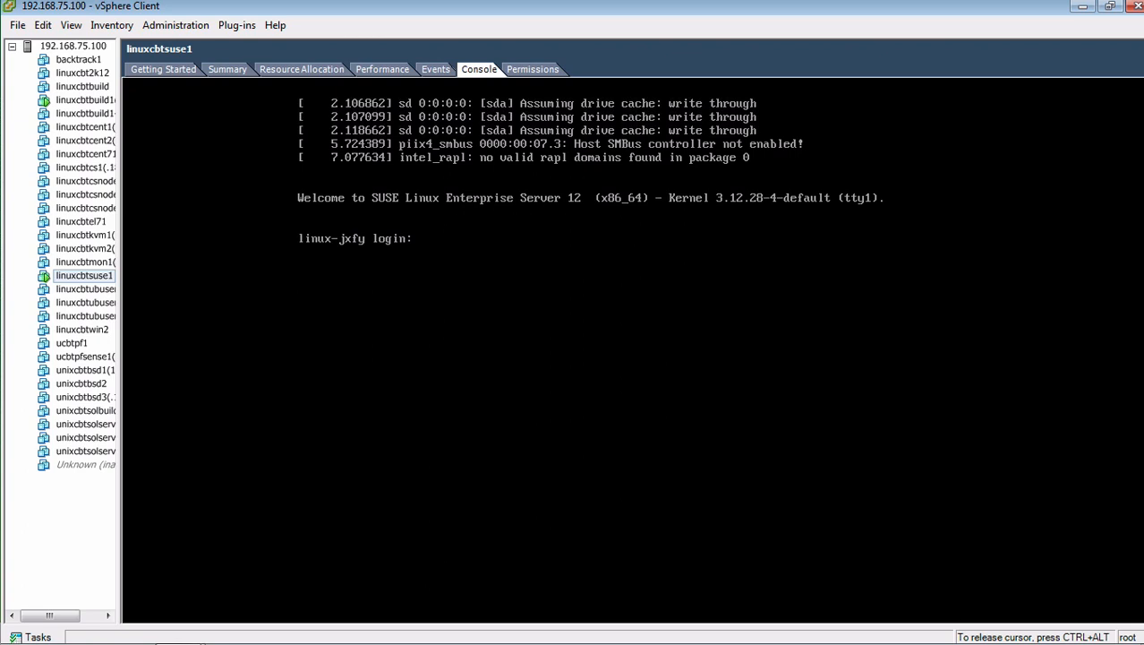
Step: Log in as root and list the network interfaces with ifconfig
{"action": "type", "text": "root"}
{"action": "key", "text": "Return"}
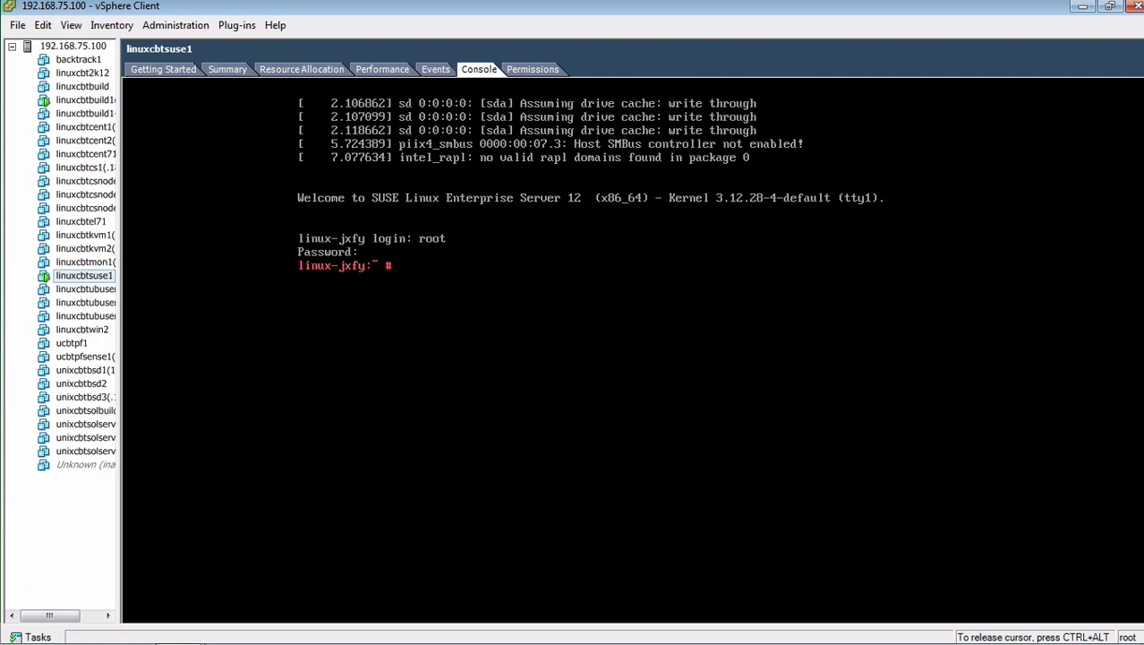
{"action": "type", "text": "ifconfig"}
{"action": "key", "text": "Return"}
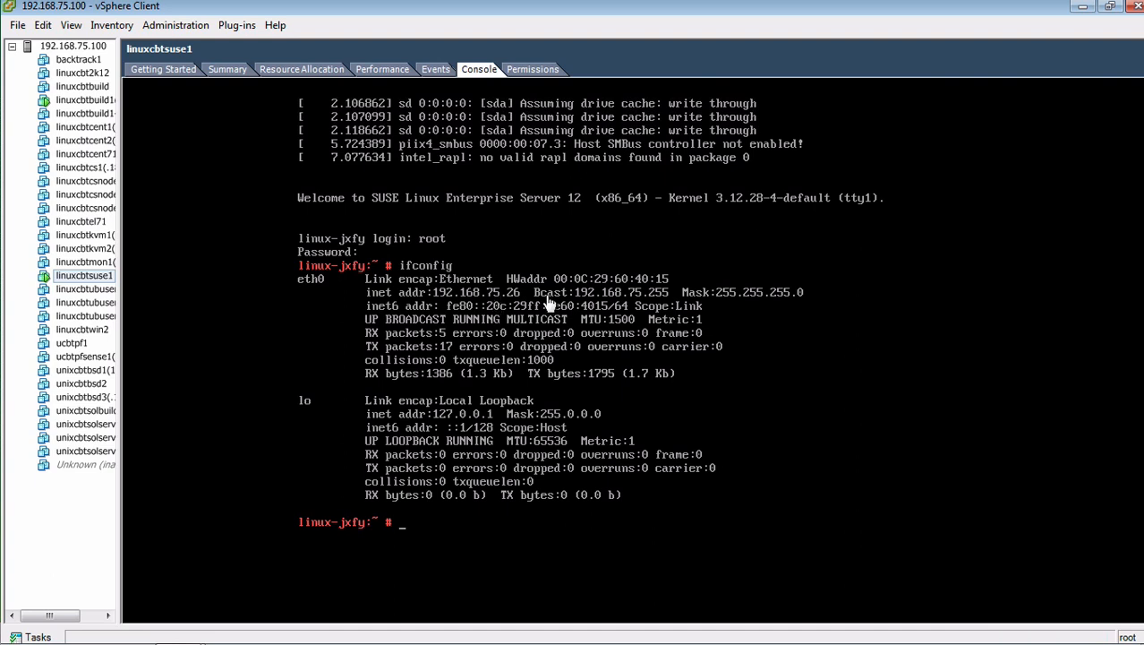
Step: Ping 192.168.75.25, 192.168.75.1 and 192.168.75.101 to test connectivity
{"action": "type", "text": "ping -c "}
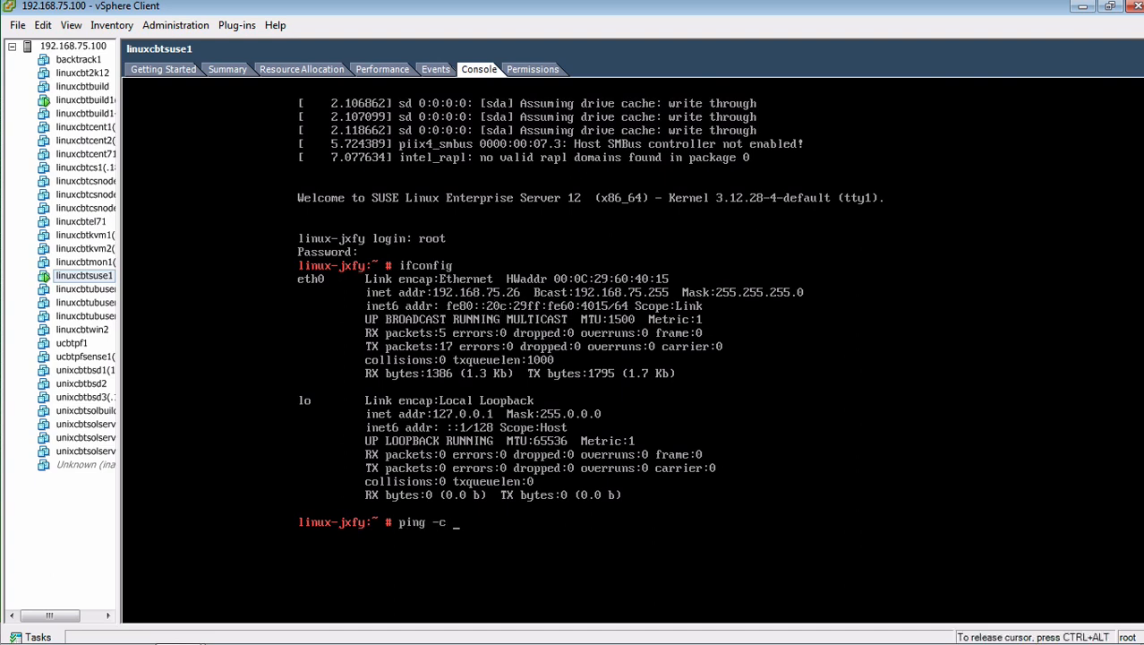
{"action": "type", "text": "3 192.168.75.25"}
{"action": "key", "text": "Return"}
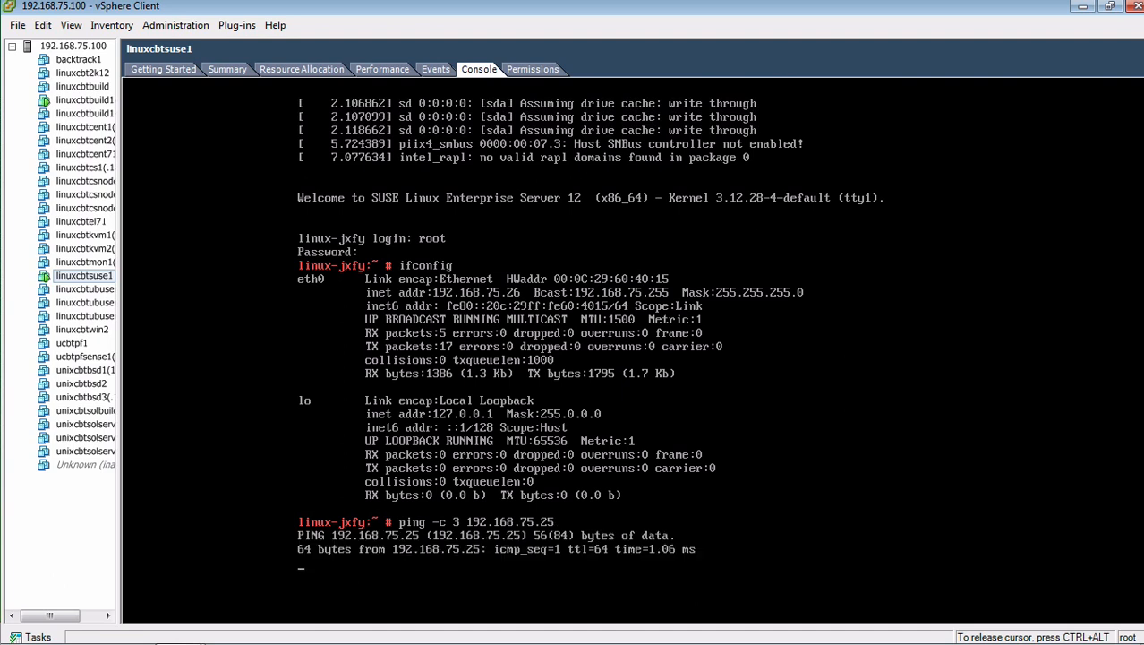
{"action": "key", "text": "ctrl+c"}
{"action": "key", "text": "Up"}
{"action": "key", "text": "BackSpace"}
{"action": "key", "text": "BackSpace"}
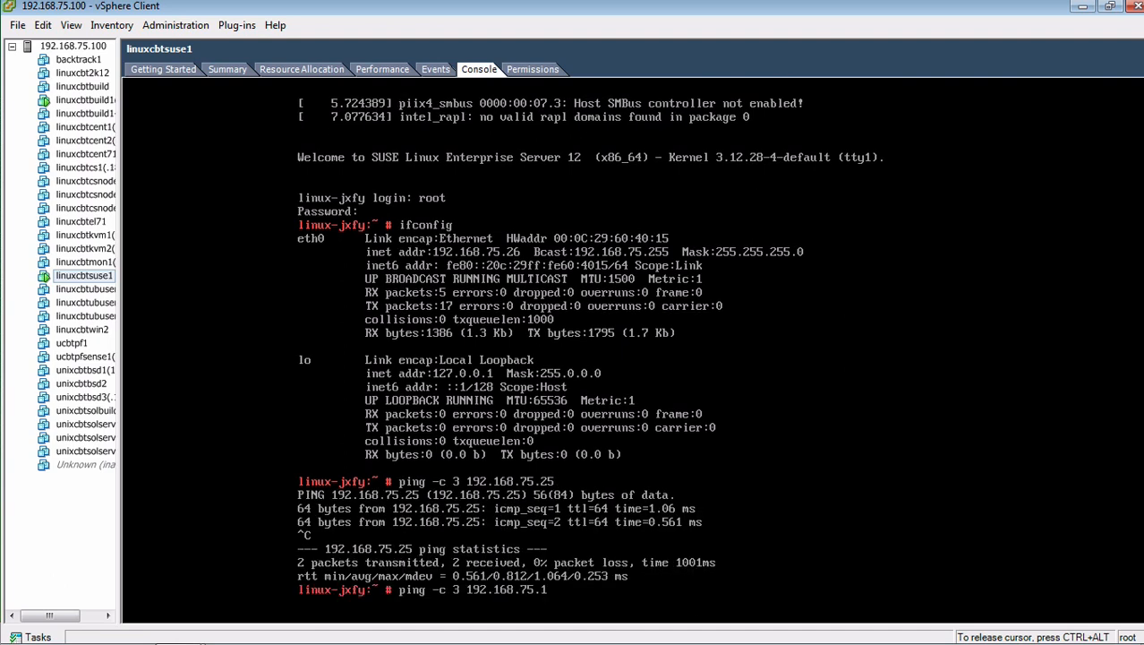
{"action": "type", "text": "1"}
{"action": "key", "text": "Return"}
{"action": "key", "text": "ctrl+c"}
{"action": "key", "text": "Up"}
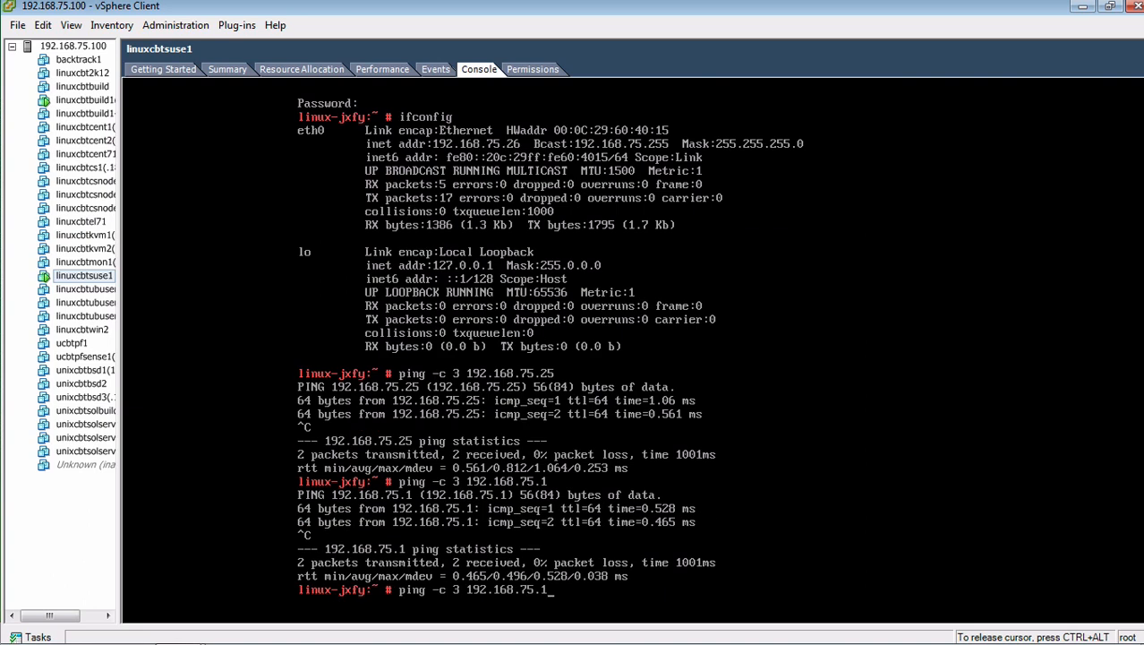
{"action": "type", "text": "01"}
{"action": "key", "text": "Return"}
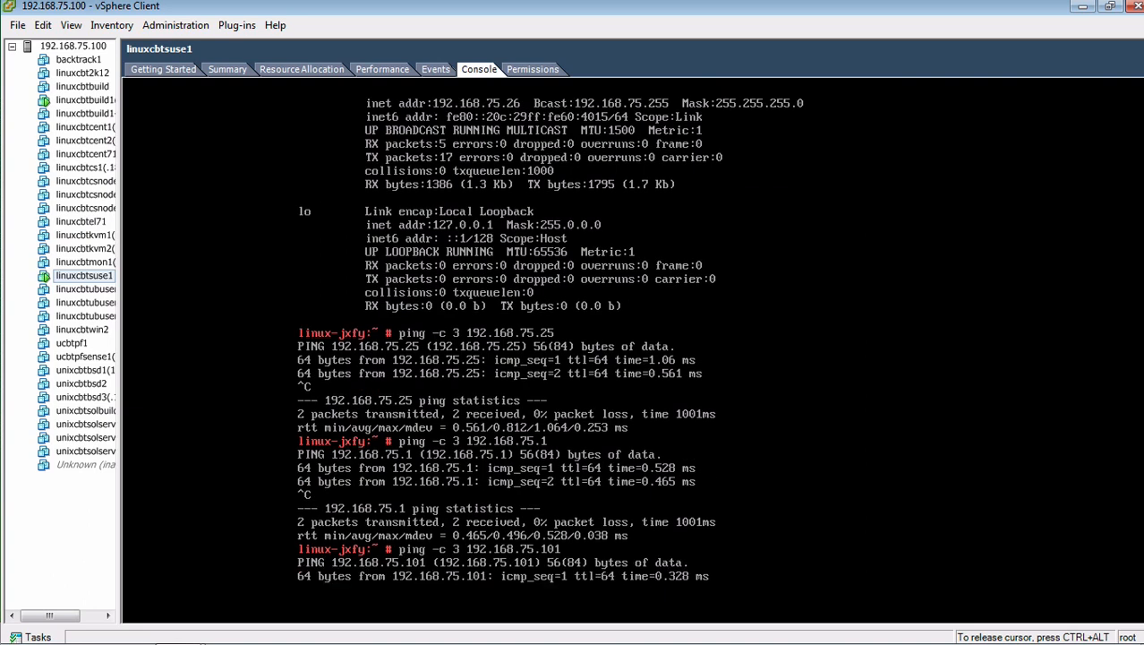
{"action": "key", "text": "ctrl+c"}
Step: Confirm the hostname is linux-jxfy, then launch YaST
{"action": "type", "text": "hostname"}
{"action": "key", "text": "Return"}
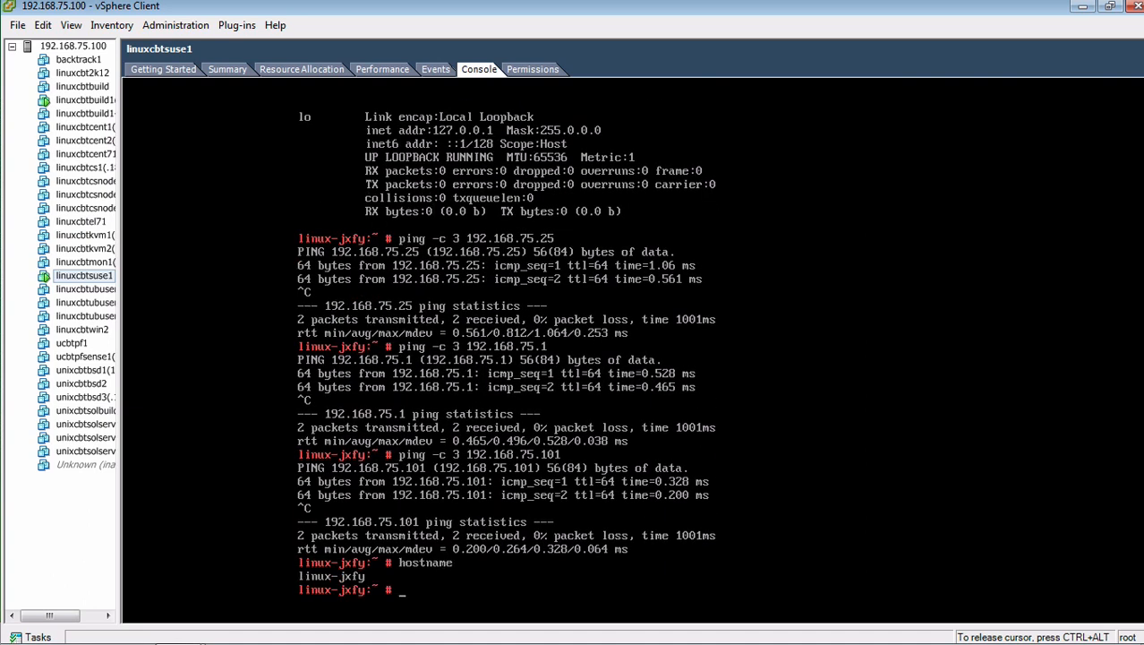
{"action": "type", "text": "yast"}
{"action": "key", "text": "Return"}
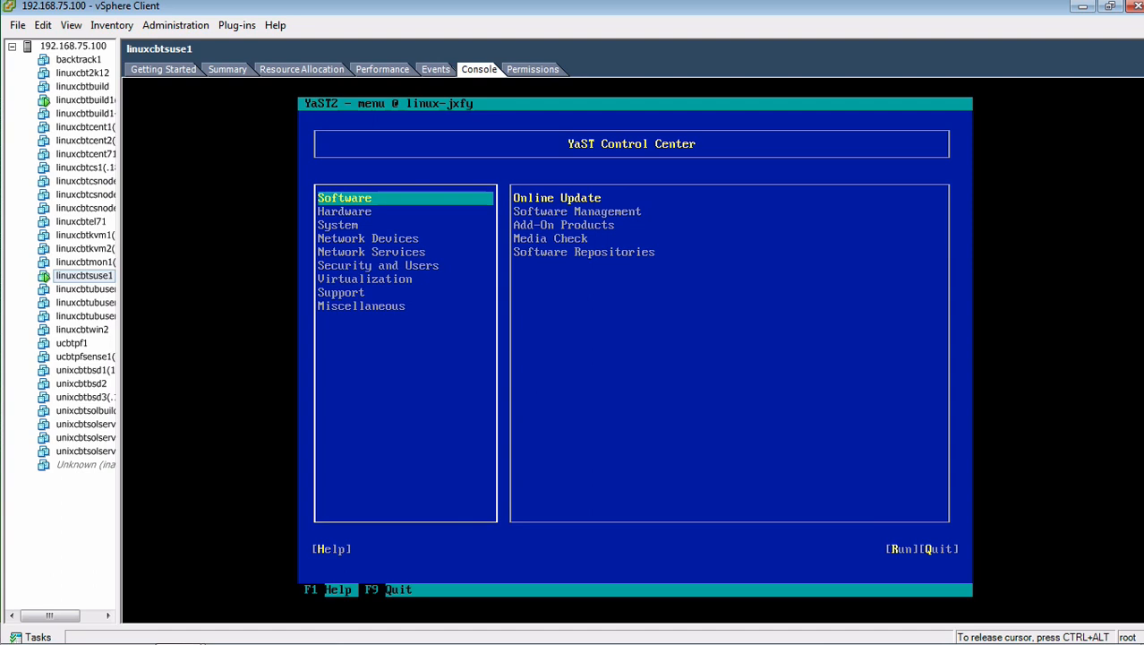
Step: Open Network Devices > Network Settings in YaST and add a new eth0 card configuration
{"action": "key", "text": "Down"}
{"action": "key", "text": "Down"}
{"action": "key", "text": "Down"}
{"action": "key", "text": "Down"}
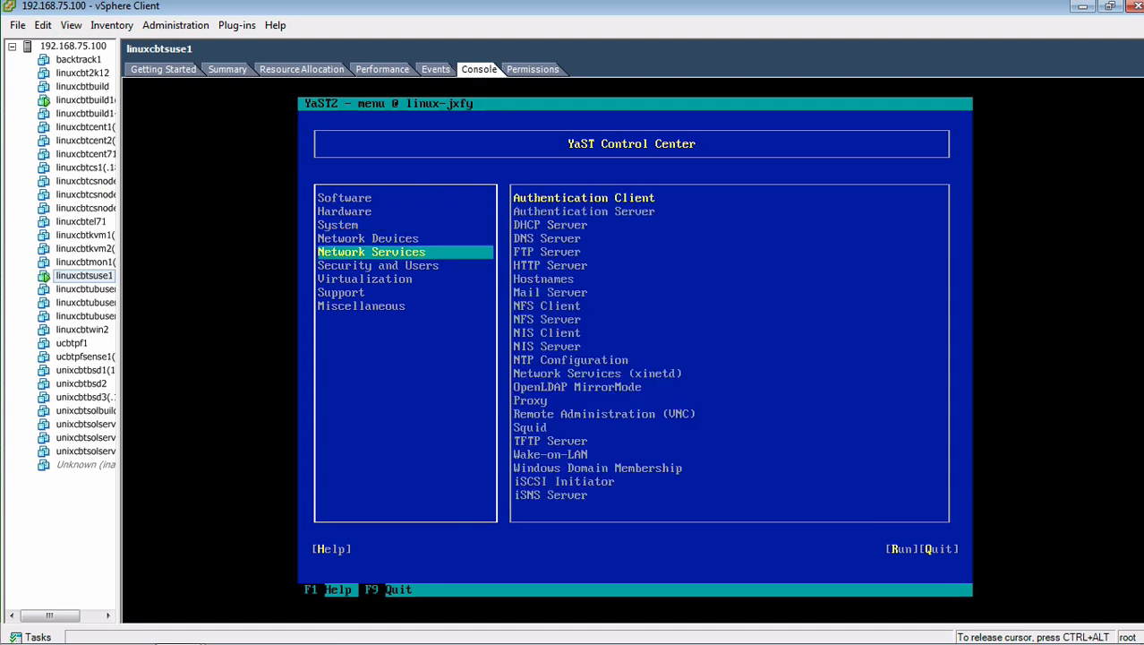
{"action": "key", "text": "Up"}
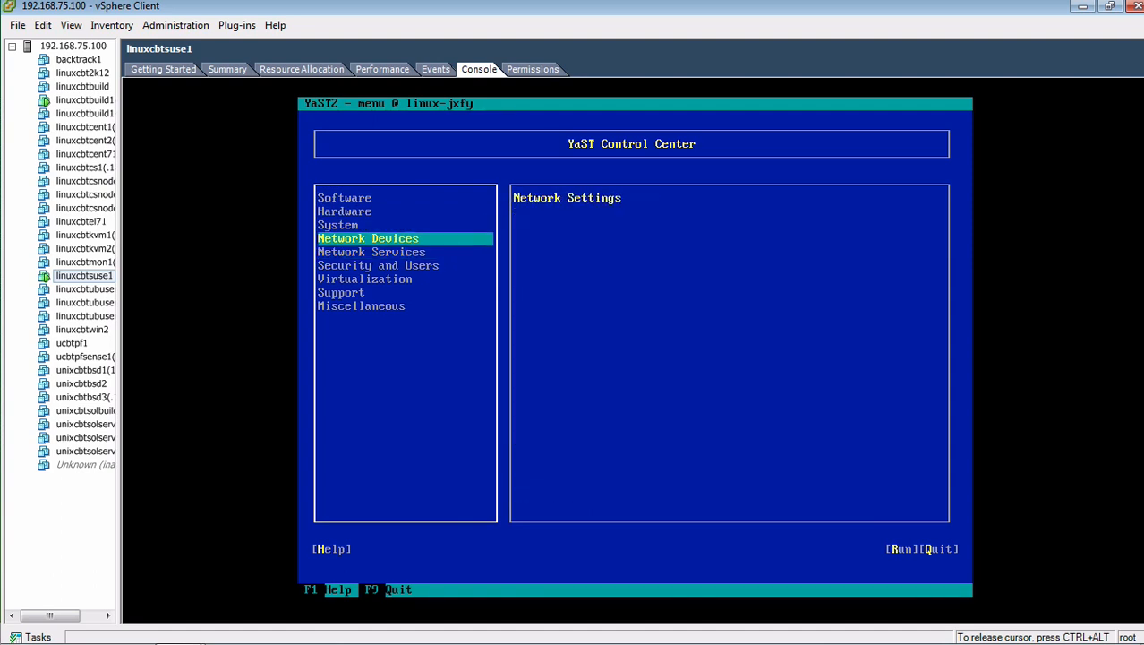
{"action": "key", "text": "Tab"}
{"action": "key", "text": "Return"}
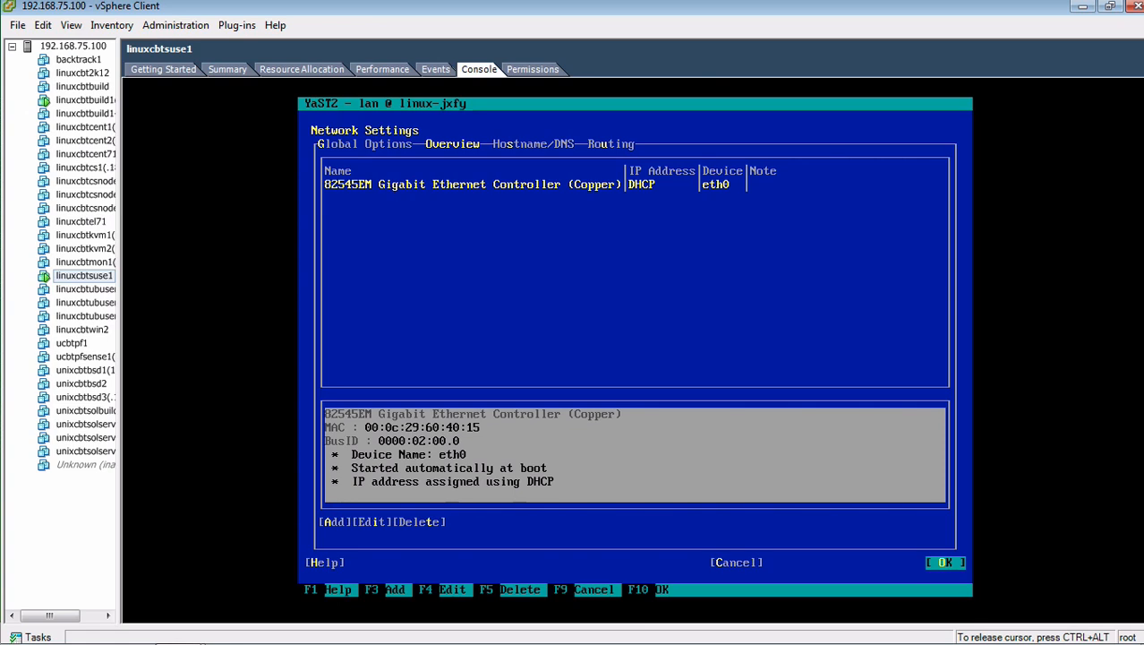
{"action": "key", "text": "Tab"}
{"action": "key", "text": "Tab"}
{"action": "key", "text": "Tab"}
{"action": "key", "text": "Tab"}
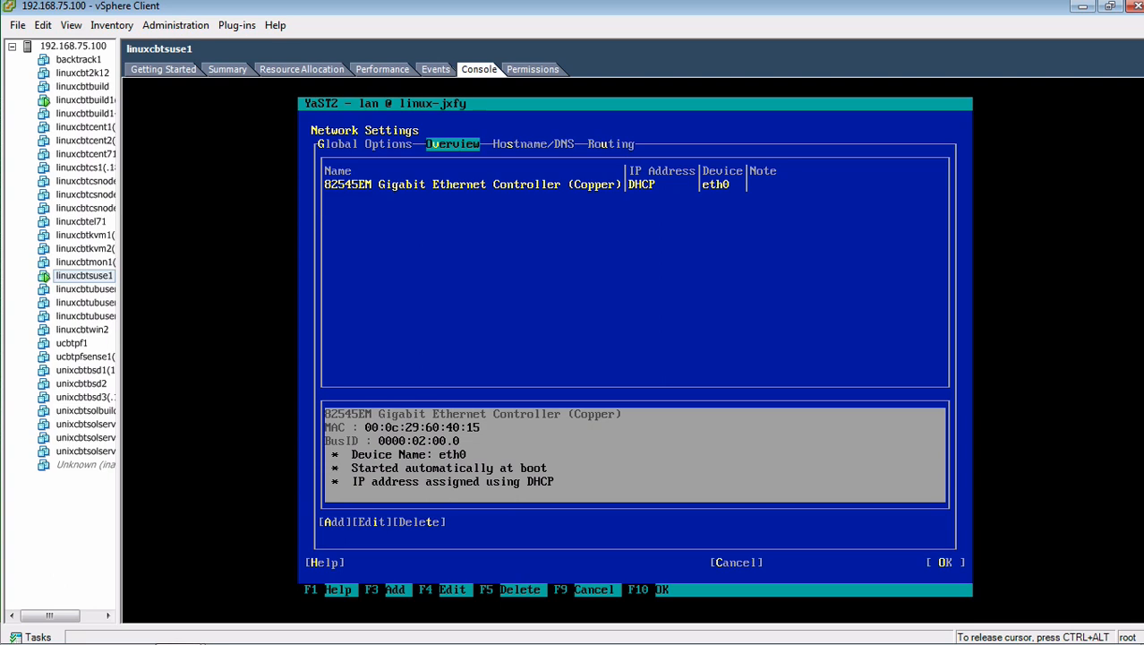
{"action": "key", "text": "Return"}
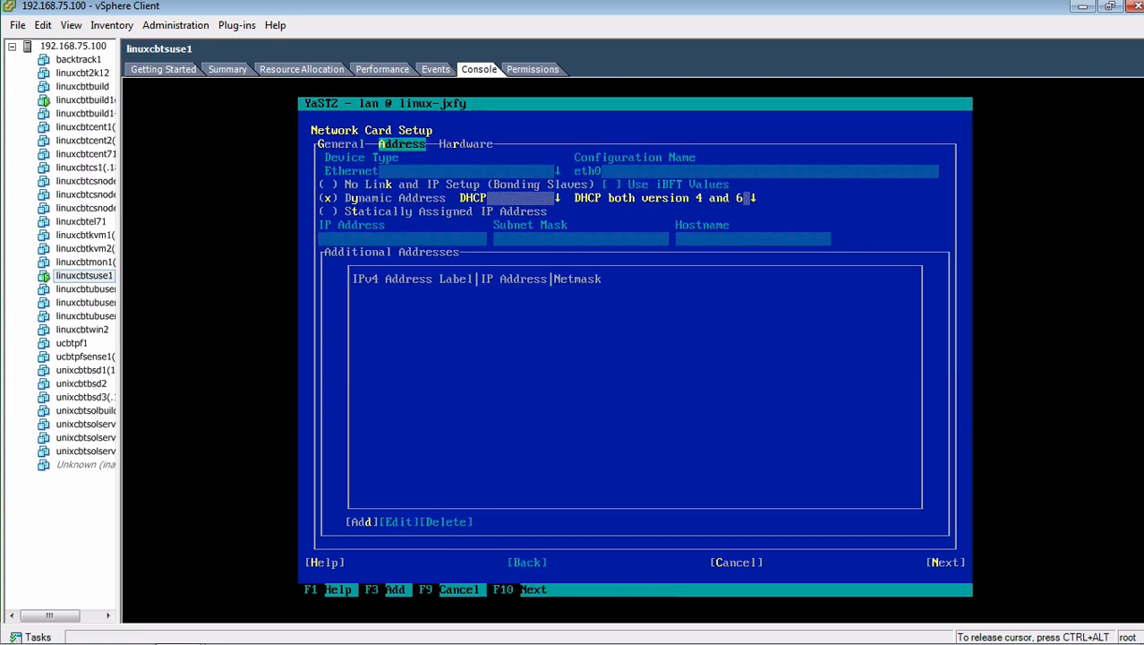
Step: Switch eth0 to a static address 192.168.75.140 with subnet mask 255.255.255.0
{"action": "key", "text": "Tab"}
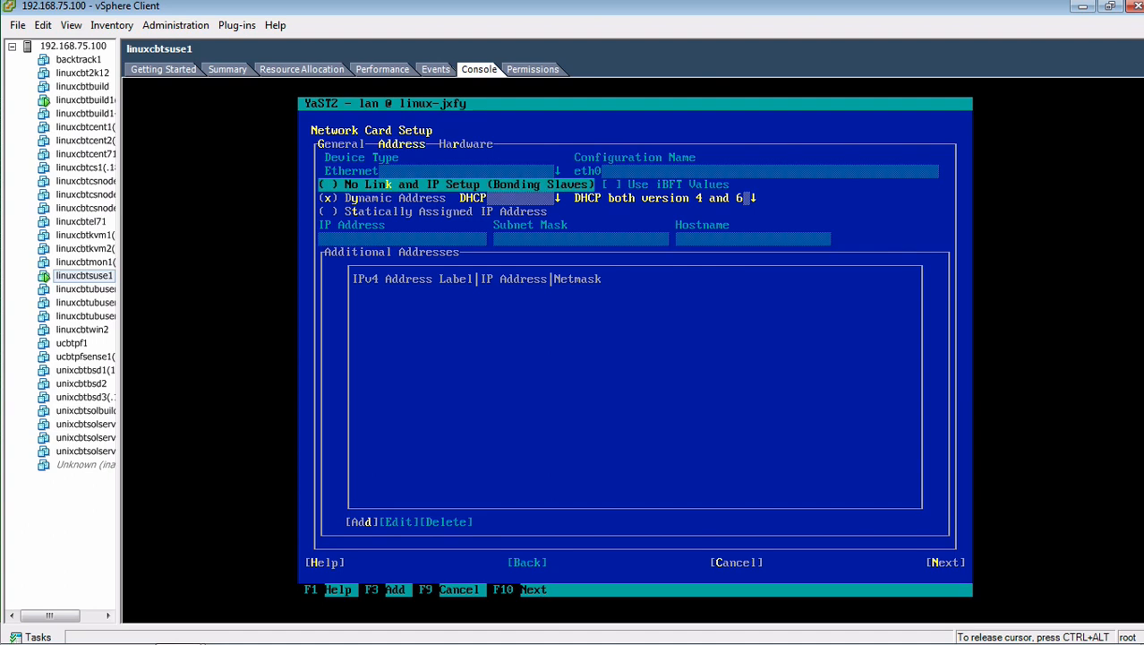
{"action": "key", "text": "Tab"}
{"action": "key", "text": "Tab"}
{"action": "key", "text": "space"}
{"action": "key", "text": "Tab"}
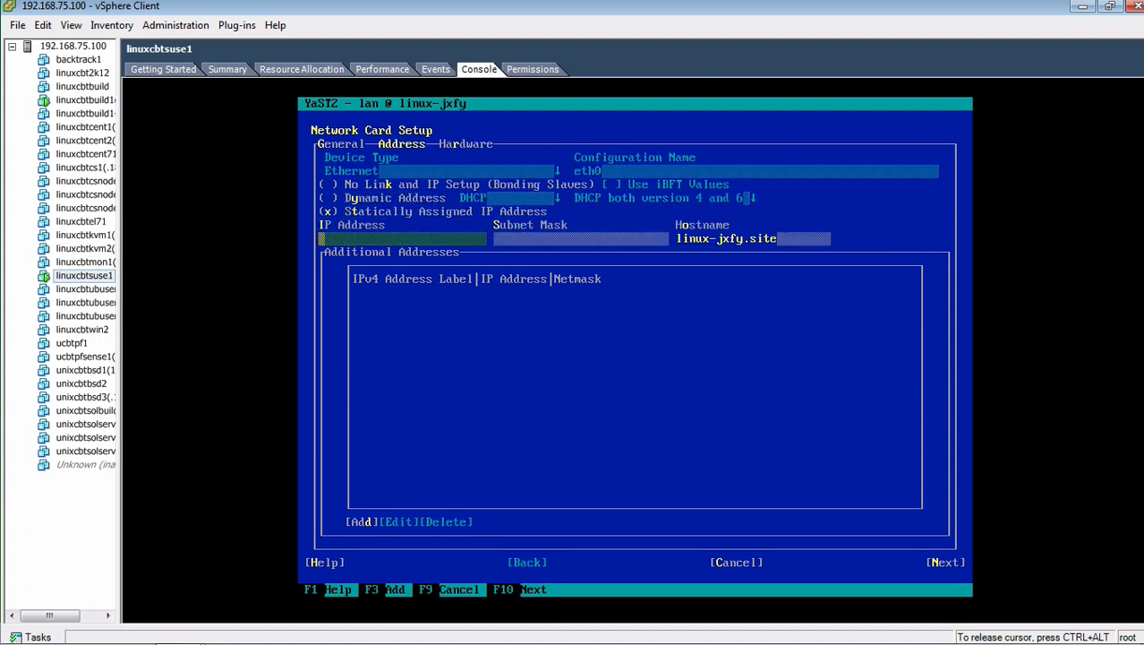
{"action": "type", "text": "192.168.75.140"}
{"action": "key", "text": "Tab"}
{"action": "type", "text": "2"}
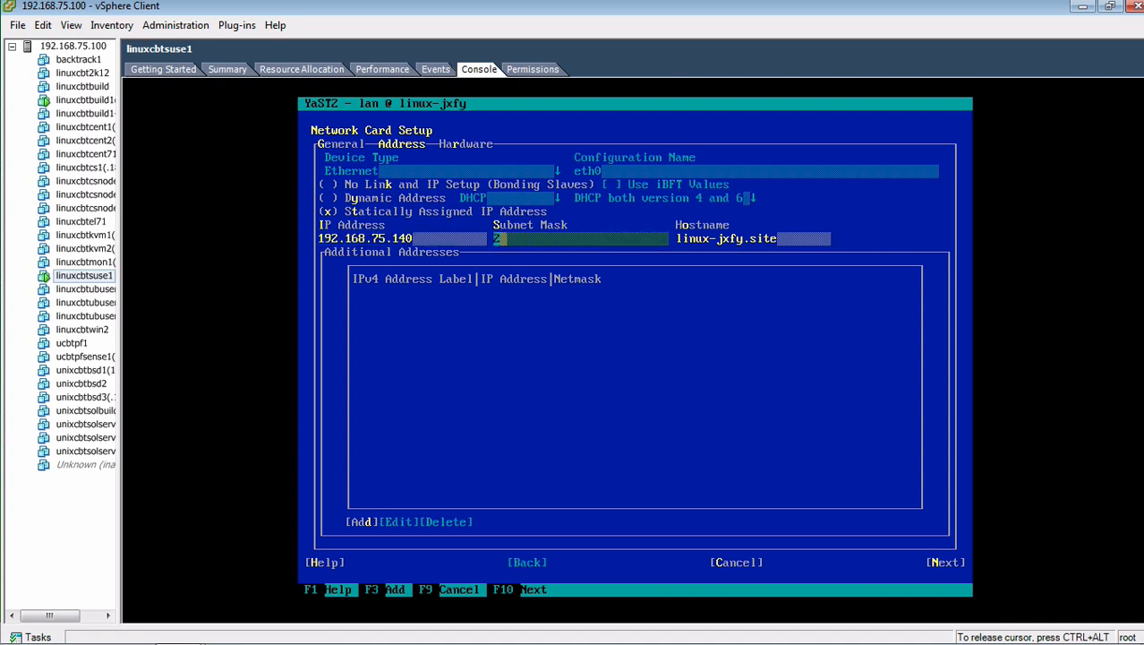
{"action": "type", "text": "55.255.255.0"}
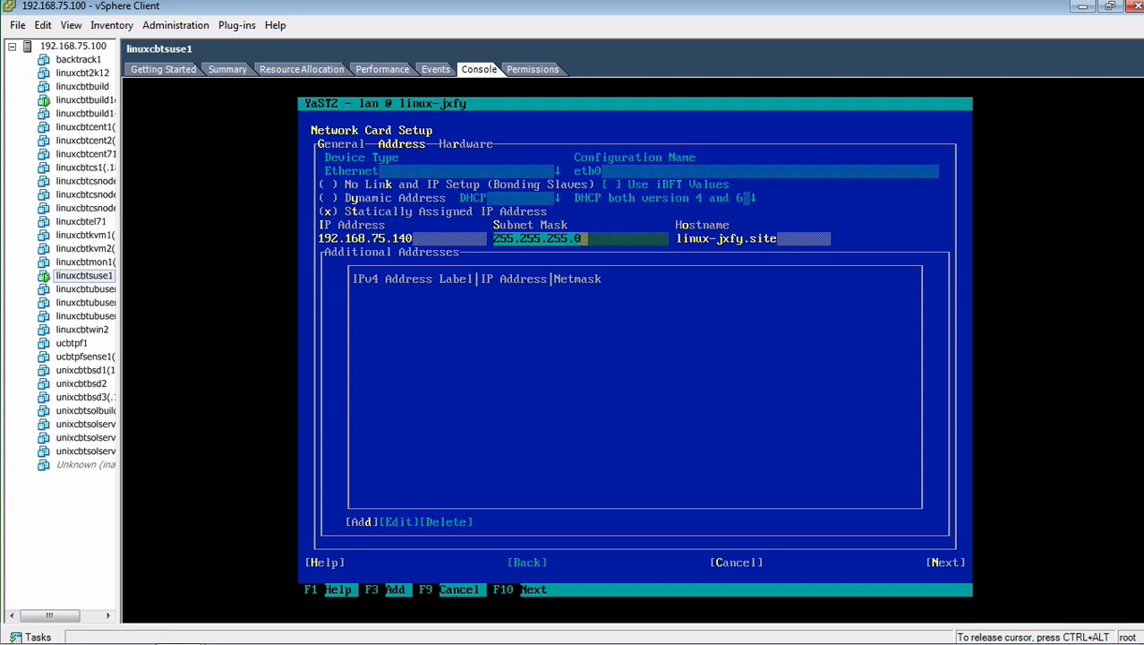
Step: Change the hostname to linuxcbtsuse1 and accept the network card setup
{"action": "key", "text": "Tab"}
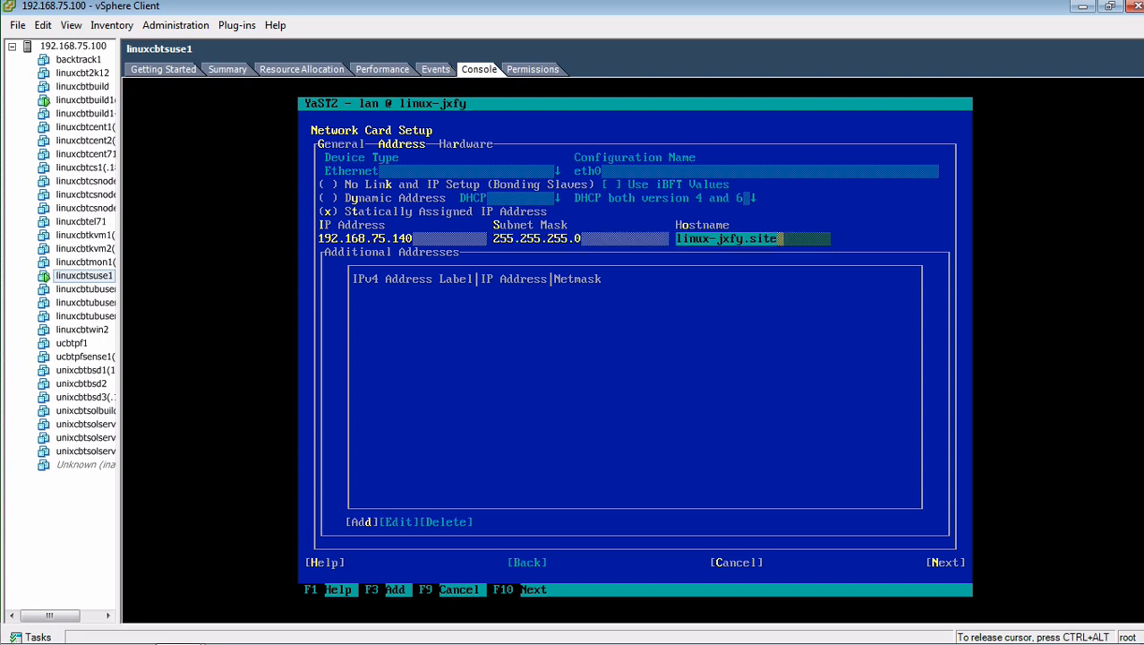
{"action": "key", "text": "BackSpace"}
{"action": "key", "text": "BackSpace"}
{"action": "key", "text": "BackSpace"}
{"action": "key", "text": "BackSpace"}
{"action": "key", "text": "BackSpace"}
{"action": "key", "text": "BackSpace"}
{"action": "key", "text": "BackSpace"}
{"action": "key", "text": "BackSpace"}
{"action": "key", "text": "BackSpace"}
{"action": "key", "text": "BackSpace"}
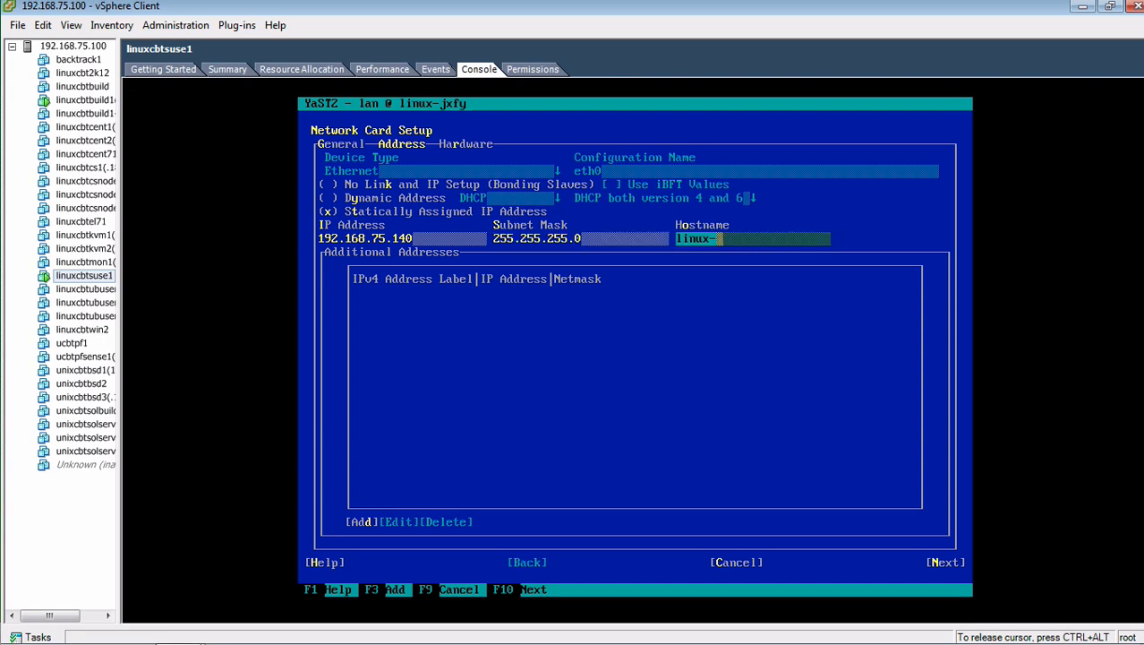
{"action": "type", "text": "cbtsuse1"}
{"action": "key", "text": "Tab"}
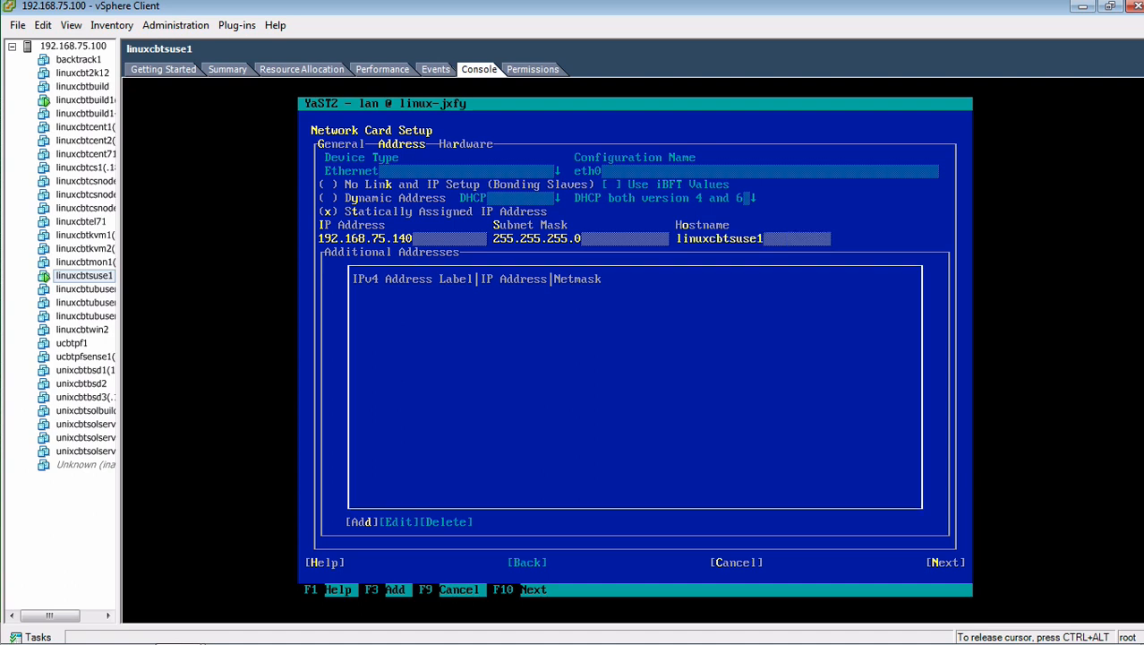
{"action": "key", "text": "Tab"}
{"action": "key", "text": "Tab"}
{"action": "key", "text": "Tab"}
{"action": "key", "text": "Tab"}
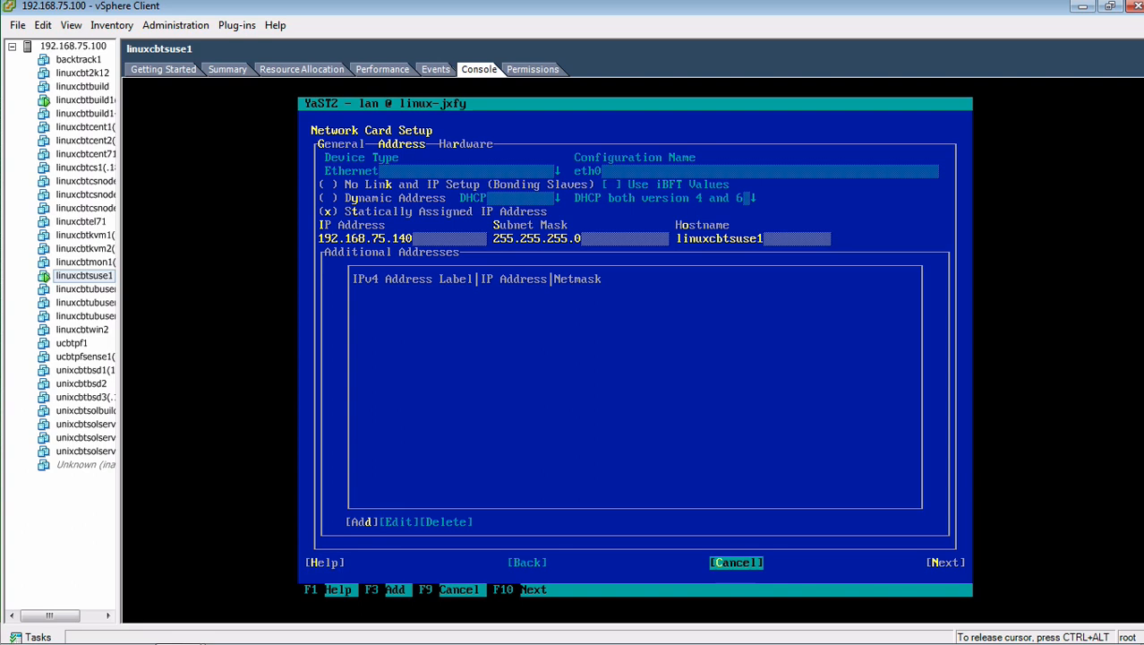
{"action": "key", "text": "Return"}
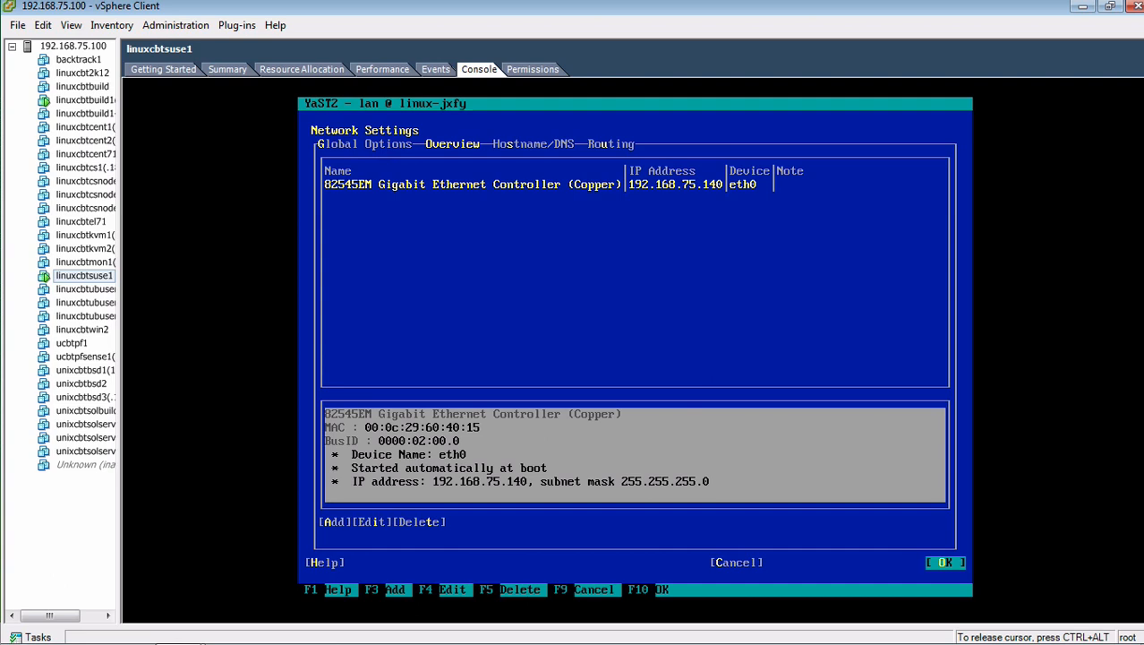
Step: Save the network settings with OK and quit the YaST Control Center
{"action": "key", "text": "Return"}
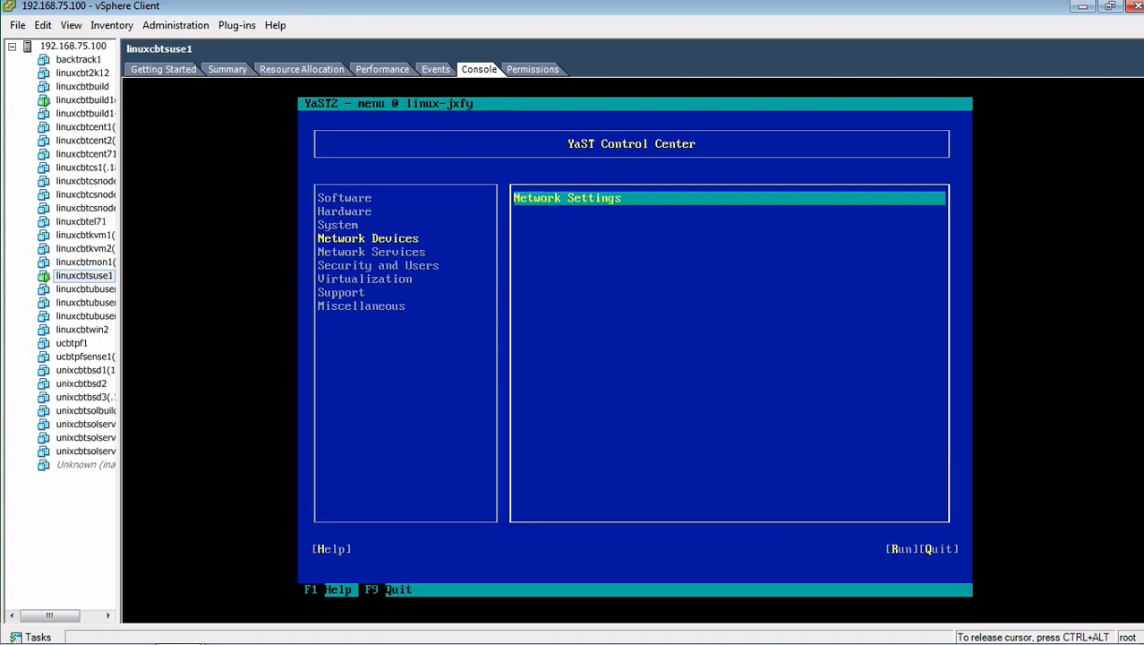
{"action": "key", "text": "Tab"}
{"action": "key", "text": "Tab"}
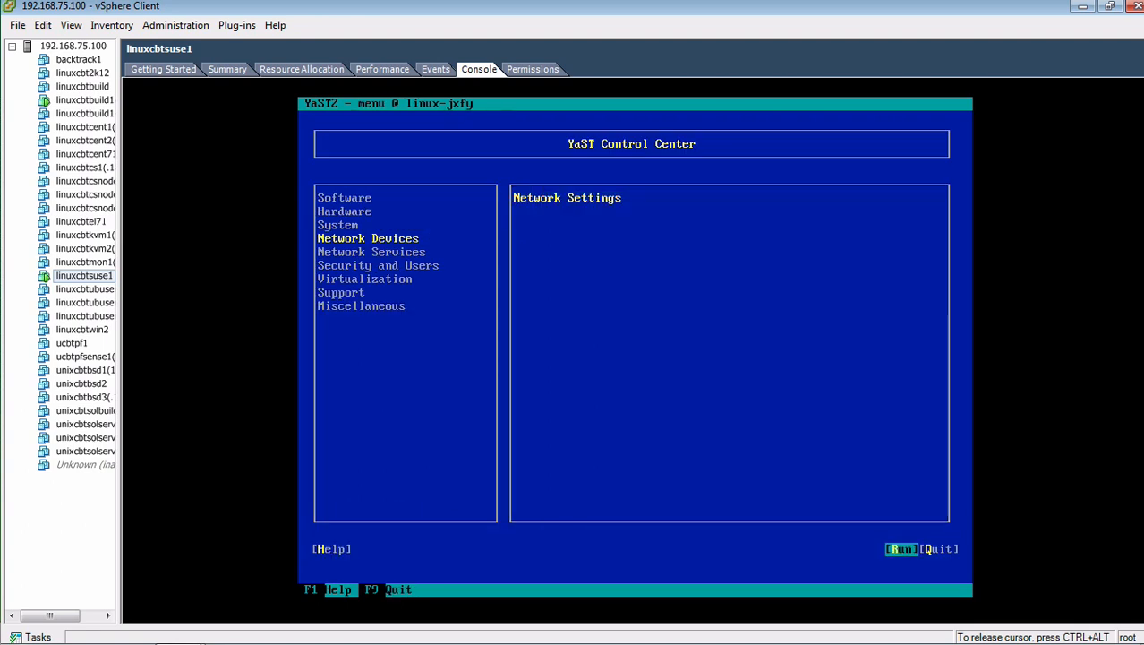
{"action": "key", "text": "Tab"}
{"action": "key", "text": "Return"}
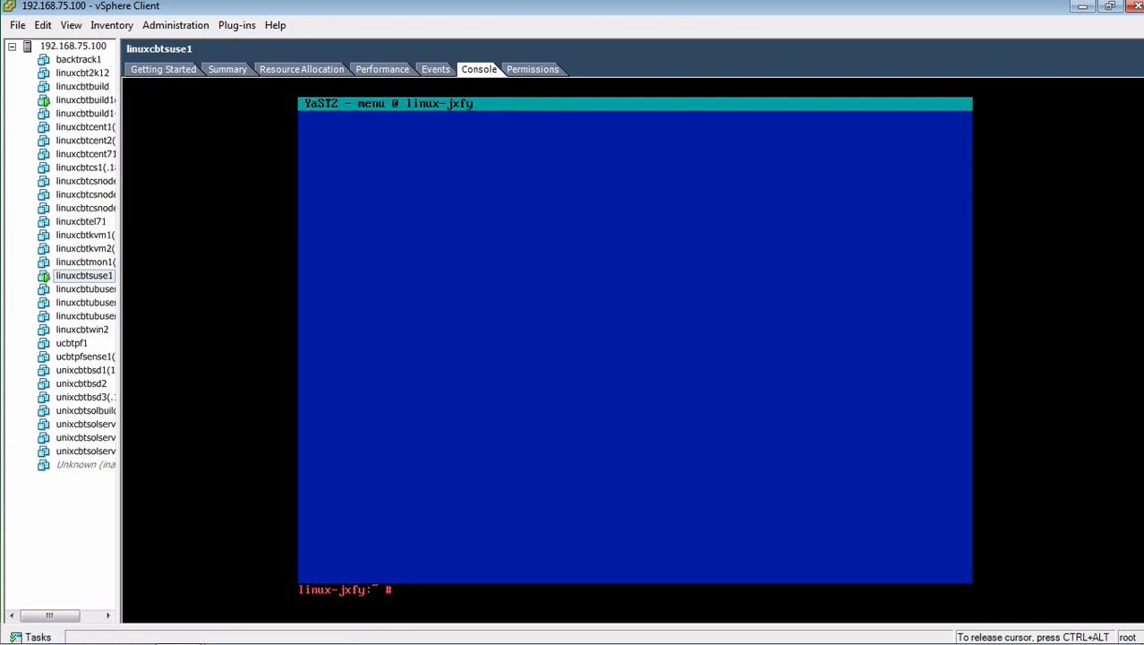
Step: Clear the console, check eth0's address with ip addr, and ping 192.168.75.101
{"action": "type", "text": "clear"}
{"action": "key", "text": "Return"}
{"action": "type", "text": "ip ad"}
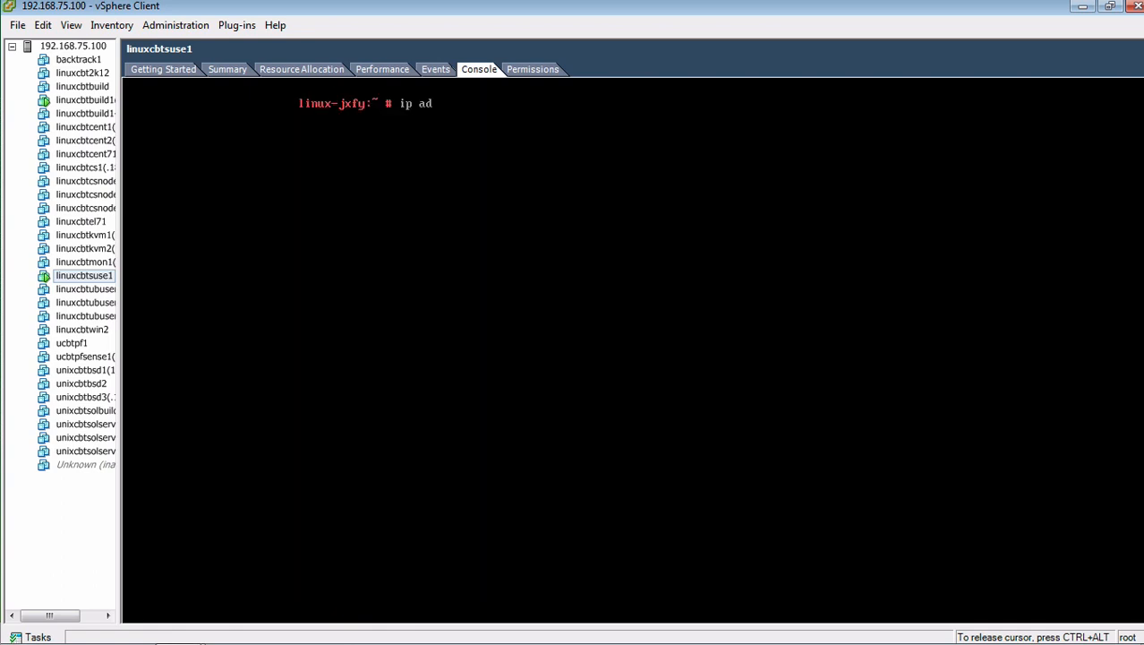
{"action": "type", "text": "dr"}
{"action": "key", "text": "Return"}
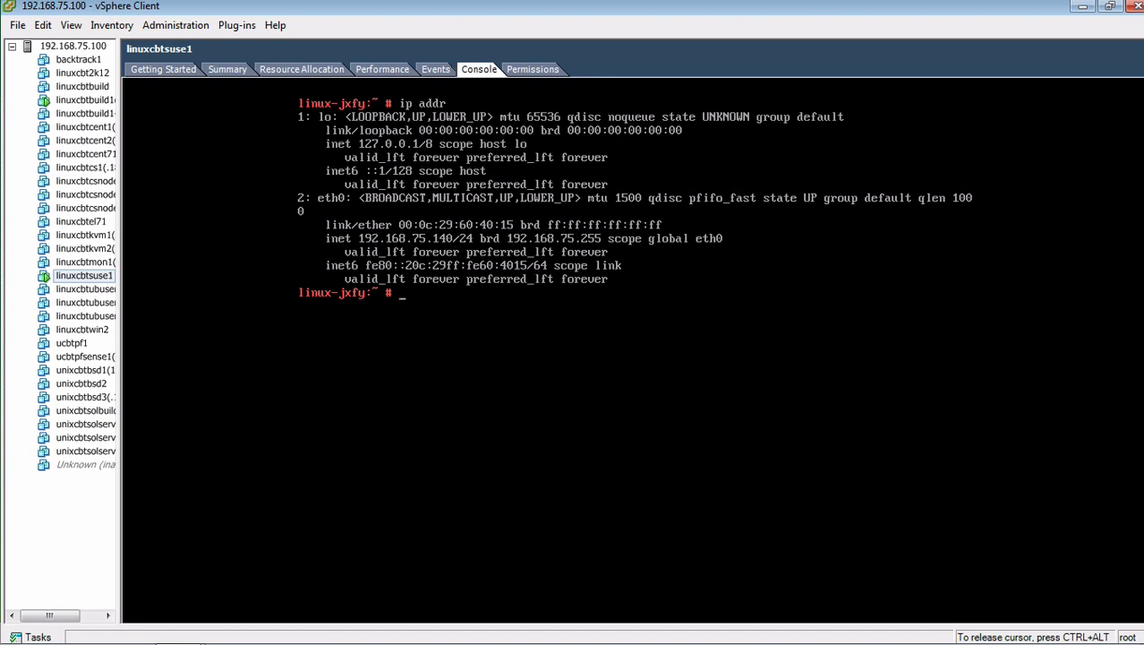
{"action": "key", "text": "Up"}
{"action": "key", "text": "Up"}
{"action": "key", "text": "Up"}
{"action": "key", "text": "Up"}
{"action": "key", "text": "Up"}
{"action": "key", "text": "Return"}
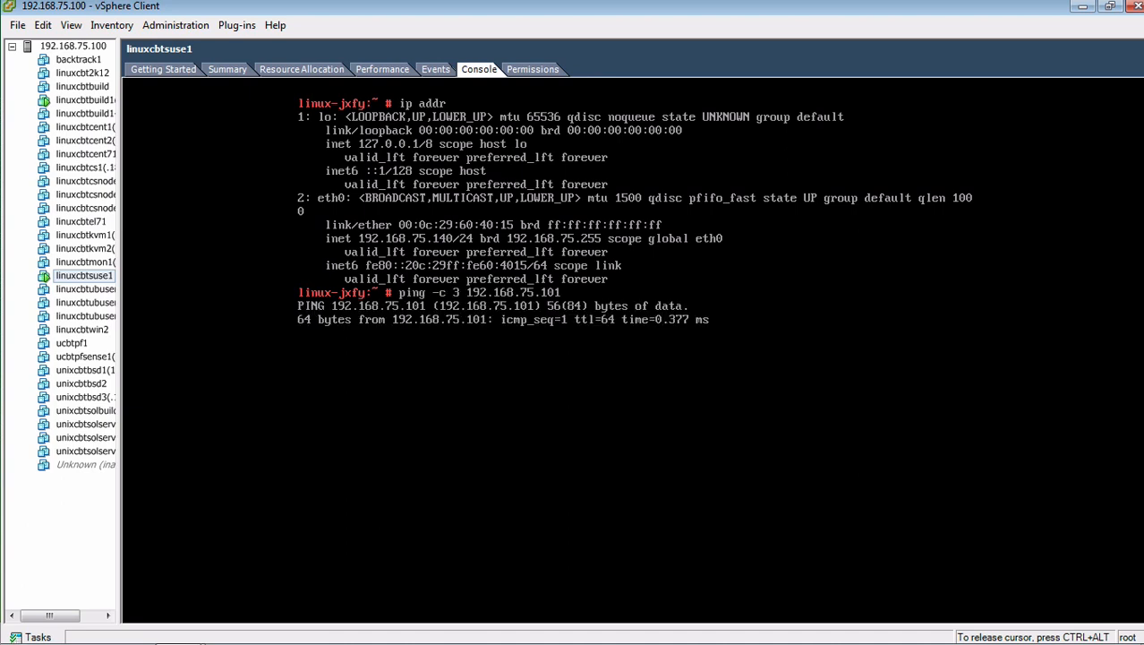
{"action": "key", "text": "ctrl+c"}
Step: Print the hostname and the /etc/hosts file to confirm the linuxcbtsuse1 entry
{"action": "type", "text": "ip addr"}
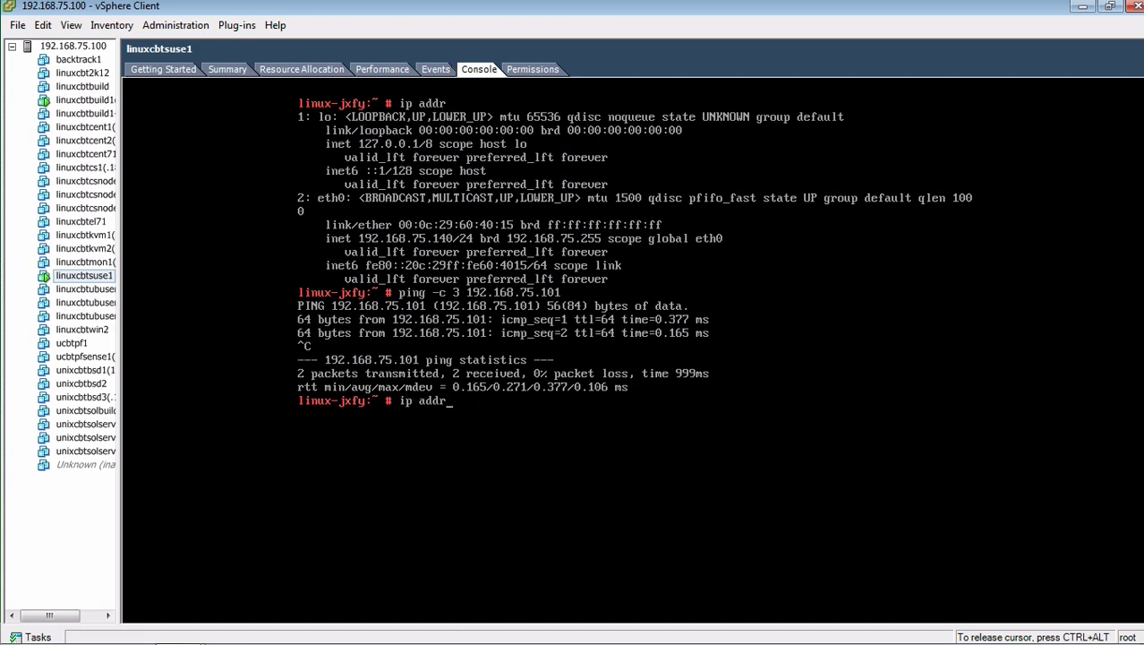
{"action": "key", "text": "Up"}
{"action": "key", "text": "Up"}
{"action": "key", "text": "Up"}
{"action": "key", "text": "Up"}
{"action": "key", "text": "Down"}
{"action": "key", "text": "Return"}
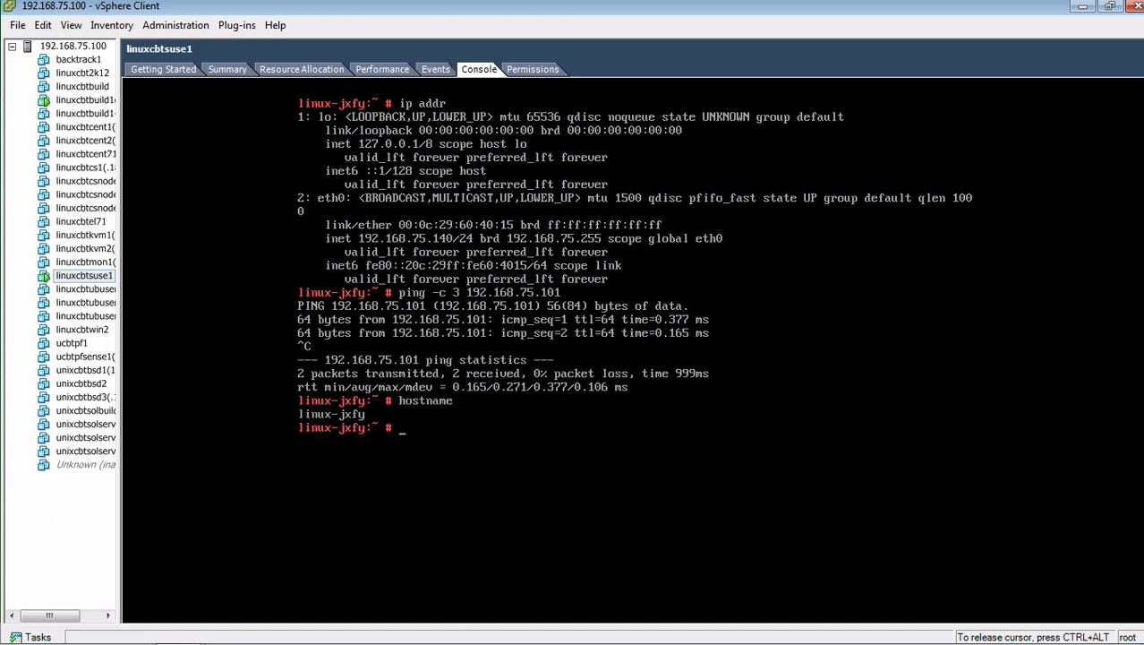
{"action": "type", "text": "cat /etc/hosts"}
{"action": "key", "text": "Return"}
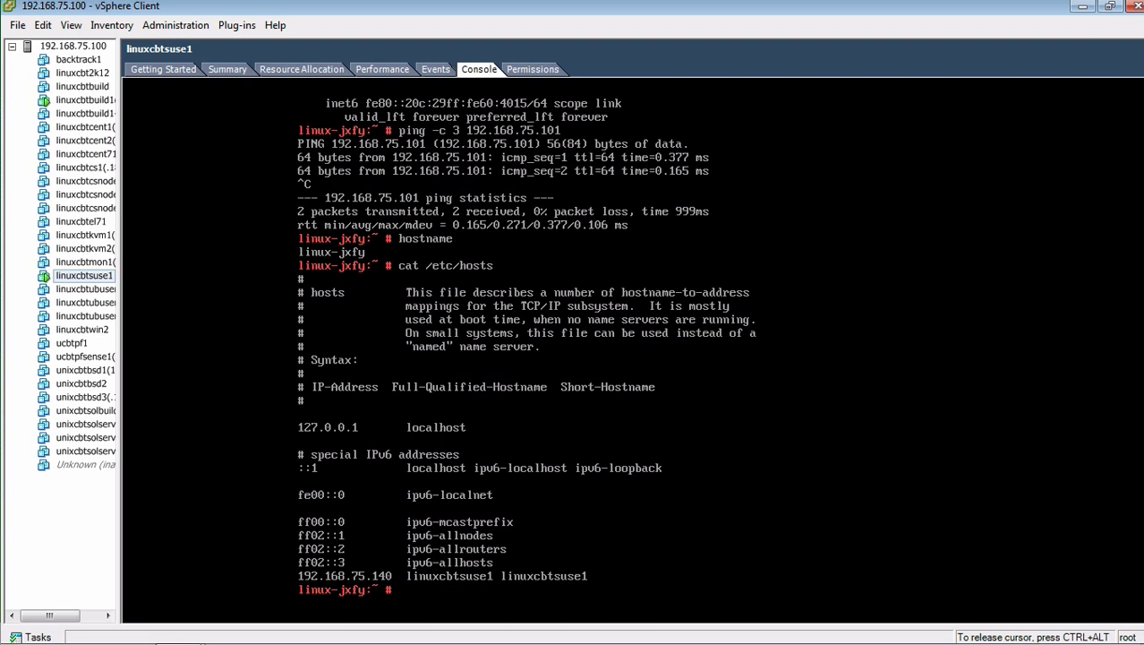
Step: Log out, log back in as root with the password, and reboot the VM
{"action": "type", "text": "exit"}
{"action": "key", "text": "Return"}
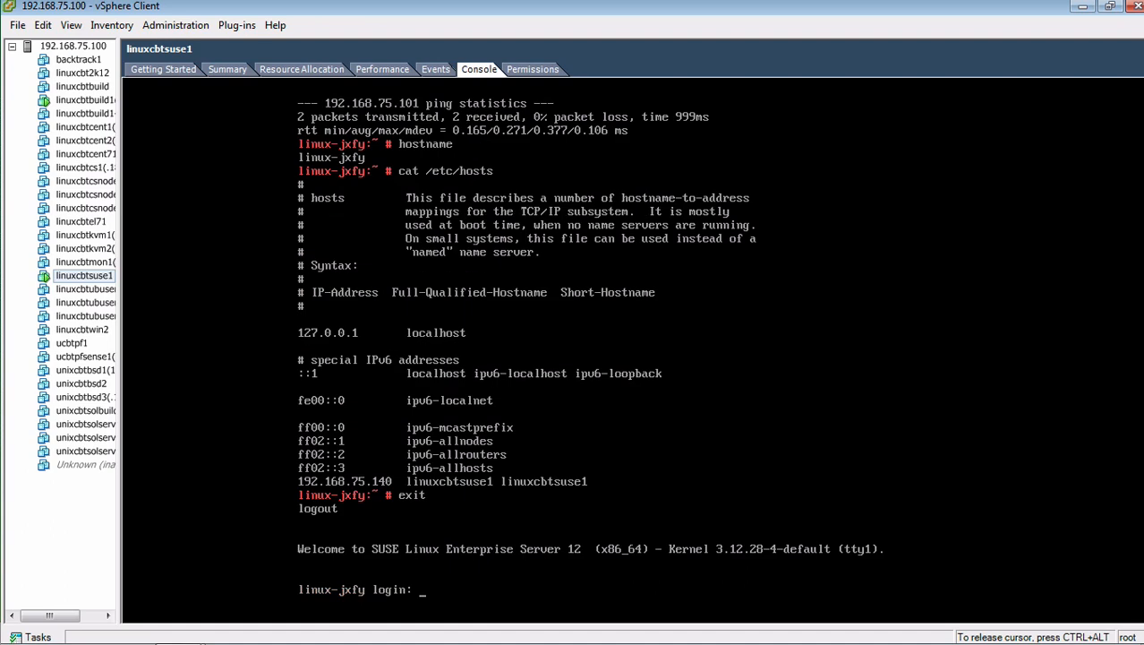
{"action": "type", "text": "root"}
{"action": "key", "text": "Return"}
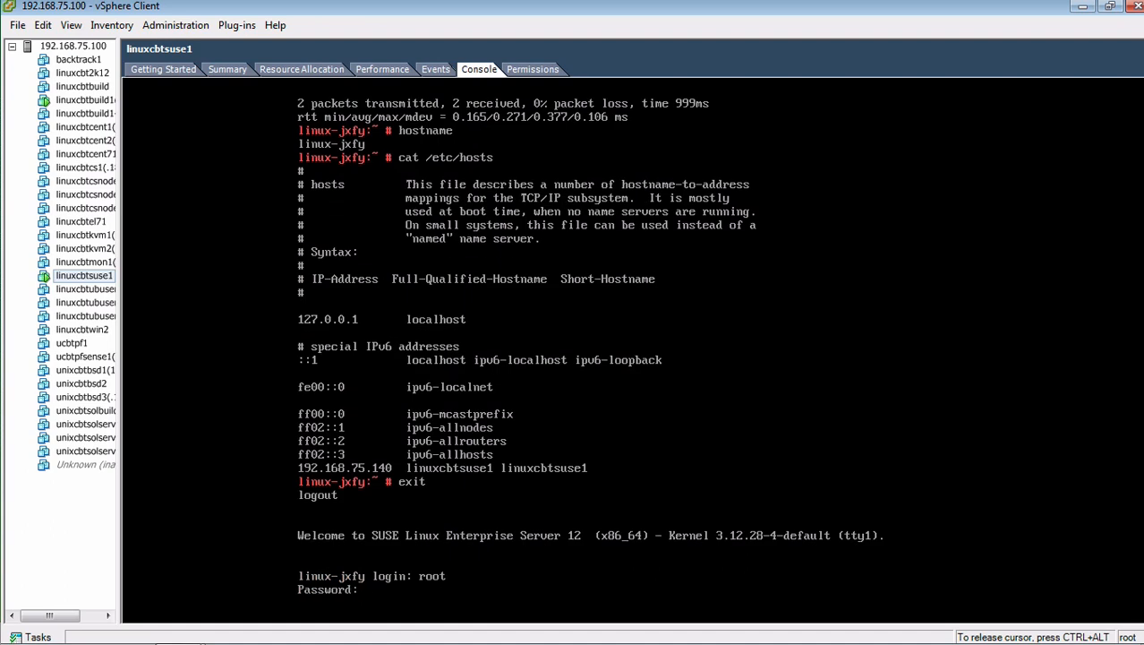
{"action": "key", "text": "Return"}
{"action": "type", "text": "reboot"}
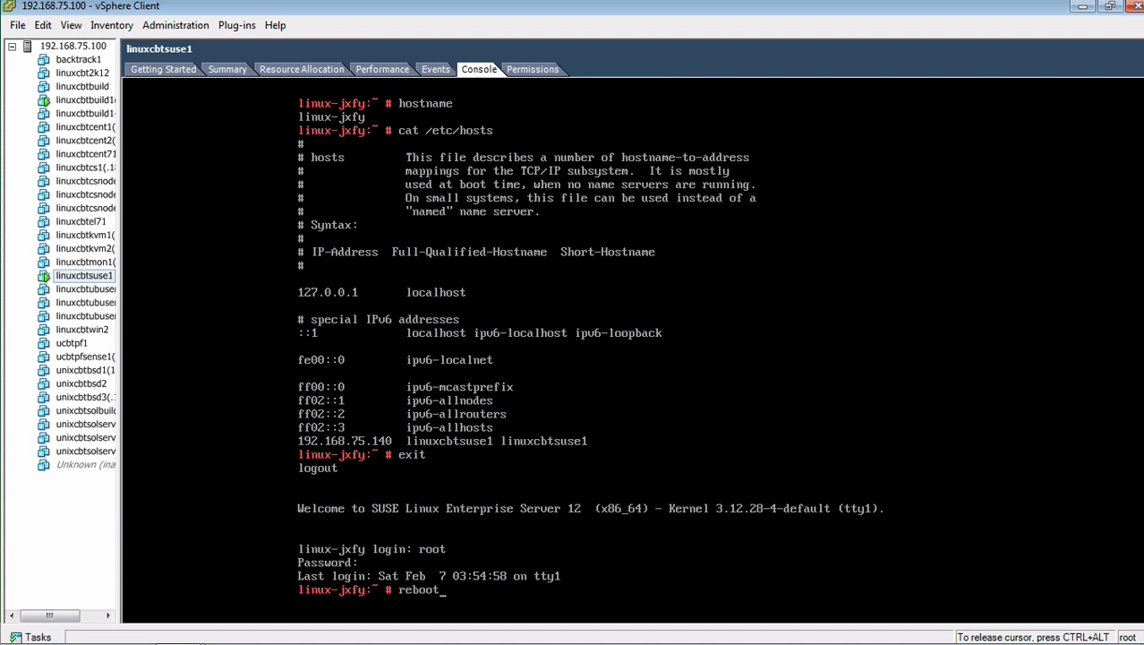
{"action": "key", "text": "Return"}
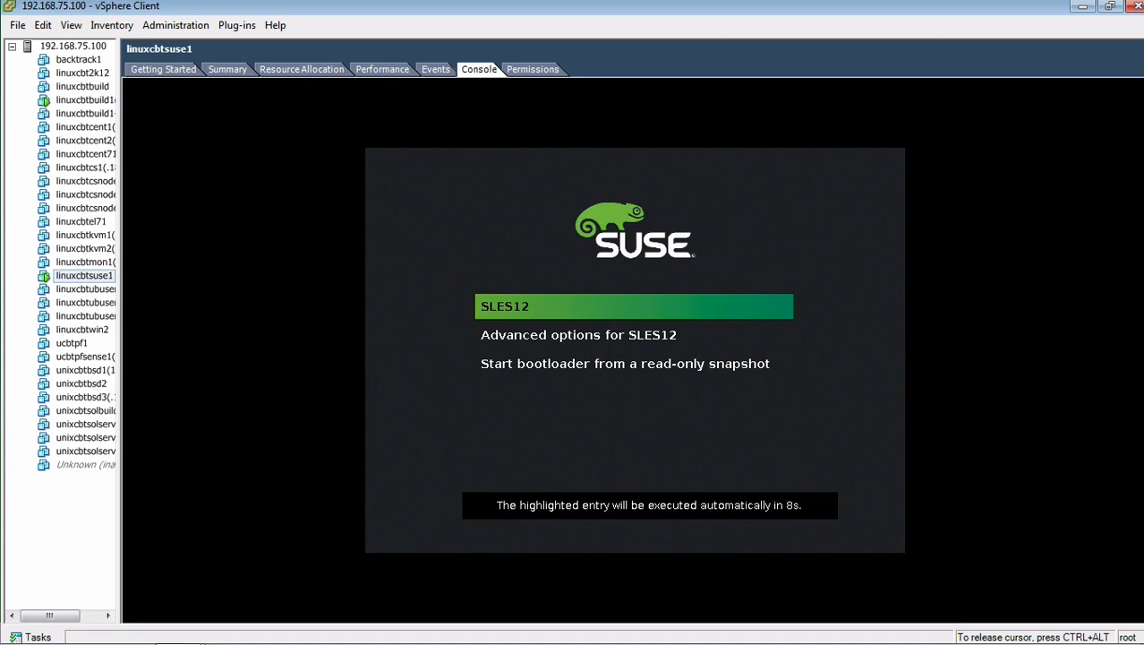
Step: Boot SLES12 immediately, log in as root, and clear the console
{"action": "key", "text": "Return"}
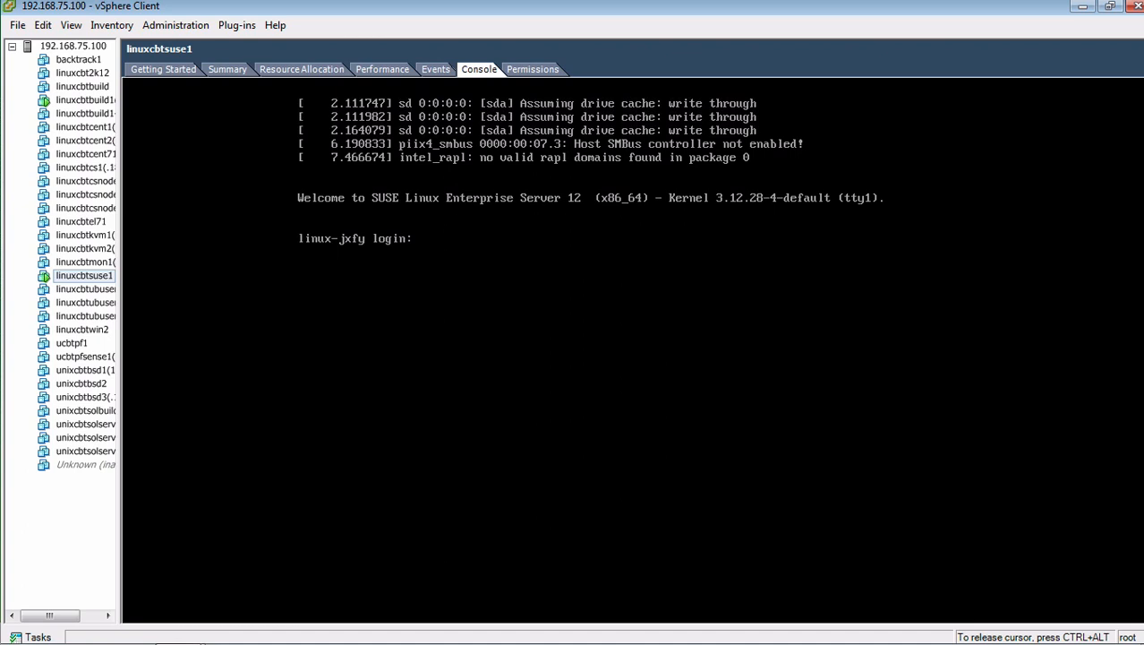
{"action": "type", "text": "ot"}
{"action": "key", "text": "Return"}
{"action": "key", "text": "Return"}
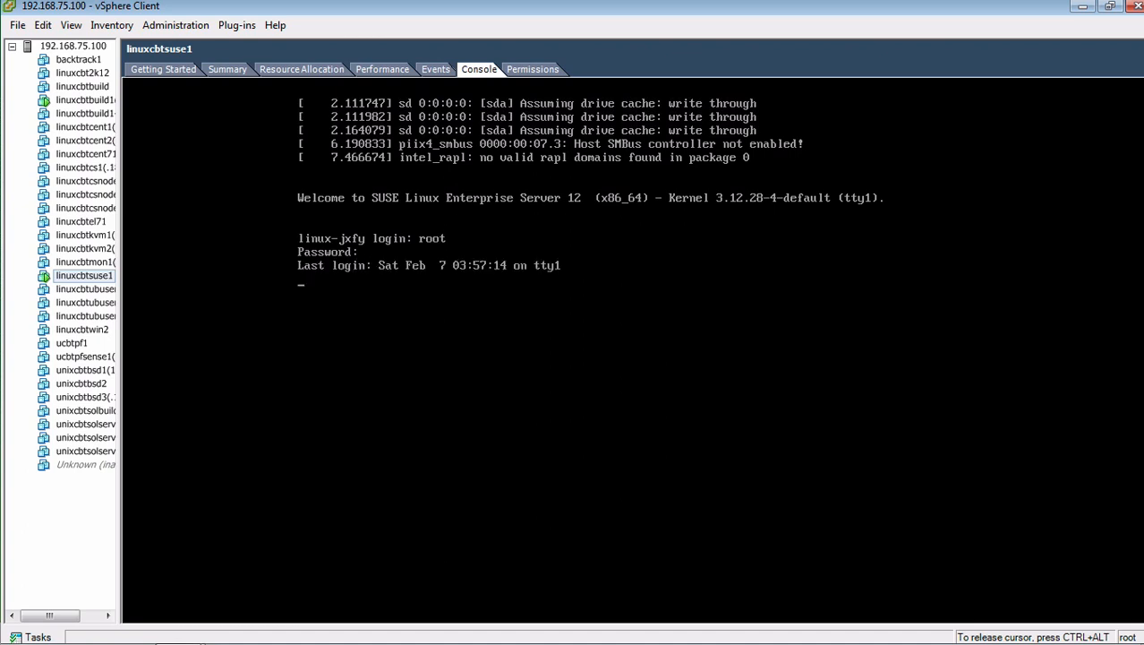
{"action": "type", "text": "clear"}
{"action": "key", "text": "Return"}
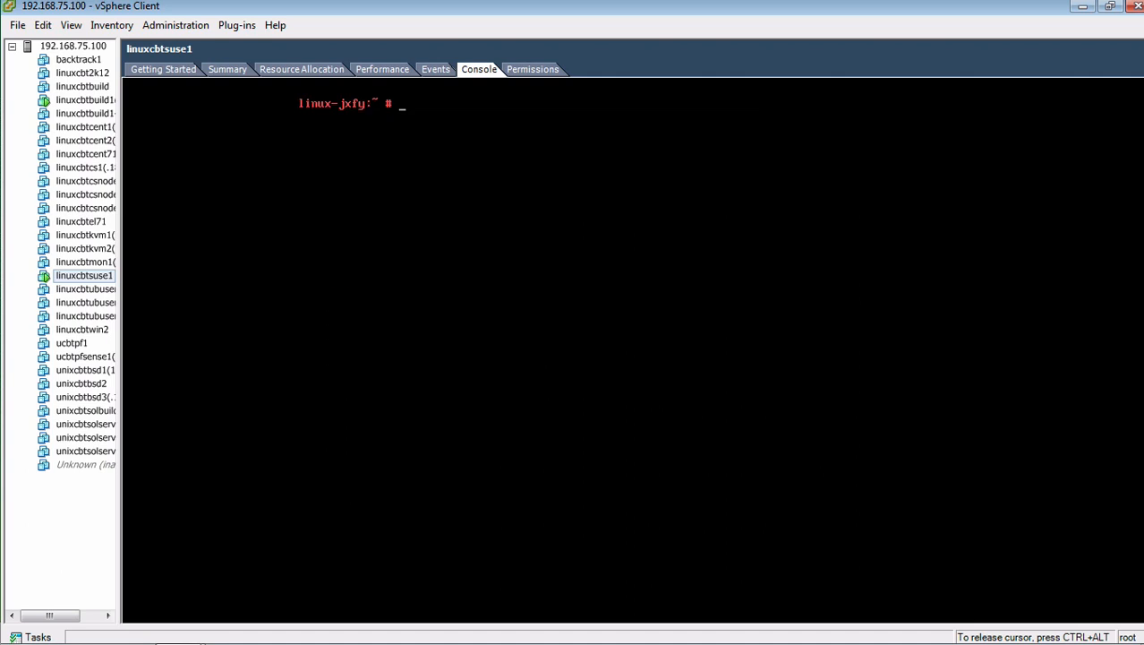
Step: Display /etc/hostname, which still reads linux-jxfy.site
{"action": "type", "text": "cat /etc/host"}
{"action": "key", "text": "Tab"}
{"action": "key", "text": "Tab"}
{"action": "type", "text": "name"}
{"action": "key", "text": "Return"}
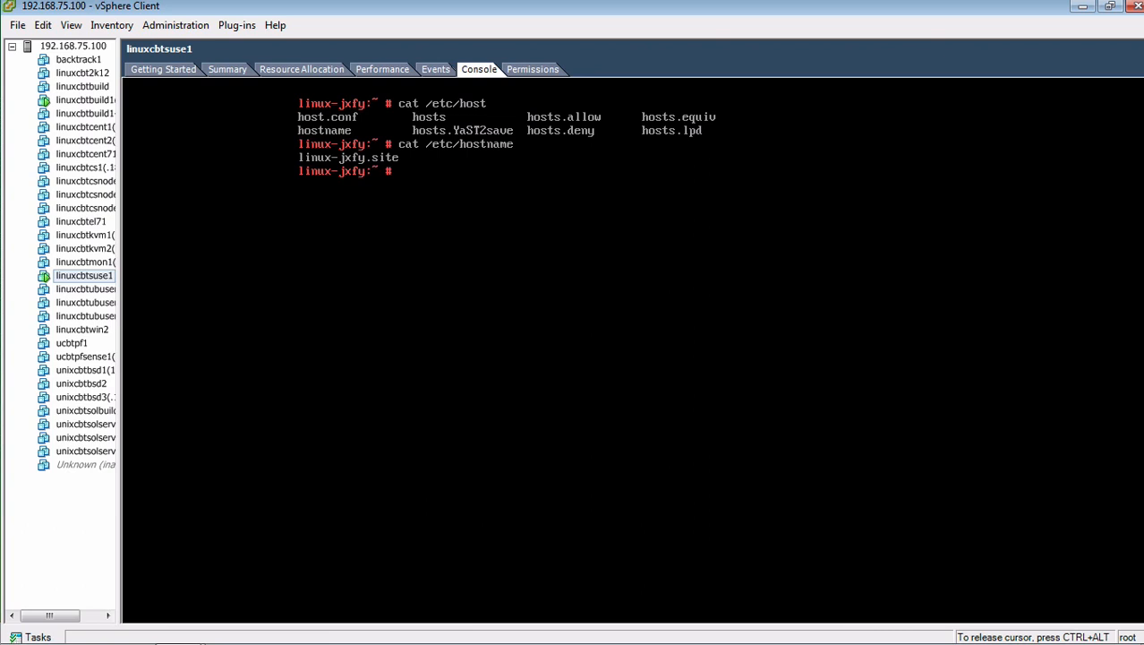
{"action": "type", "text": "nan/etc"}
{"action": "key", "text": "BackSpace"}
{"action": "key", "text": "BackSpace"}
{"action": "key", "text": "BackSpace"}
{"action": "key", "text": "BackSpace"}
{"action": "key", "text": "BackSpace"}
{"action": "key", "text": "BackSpace"}
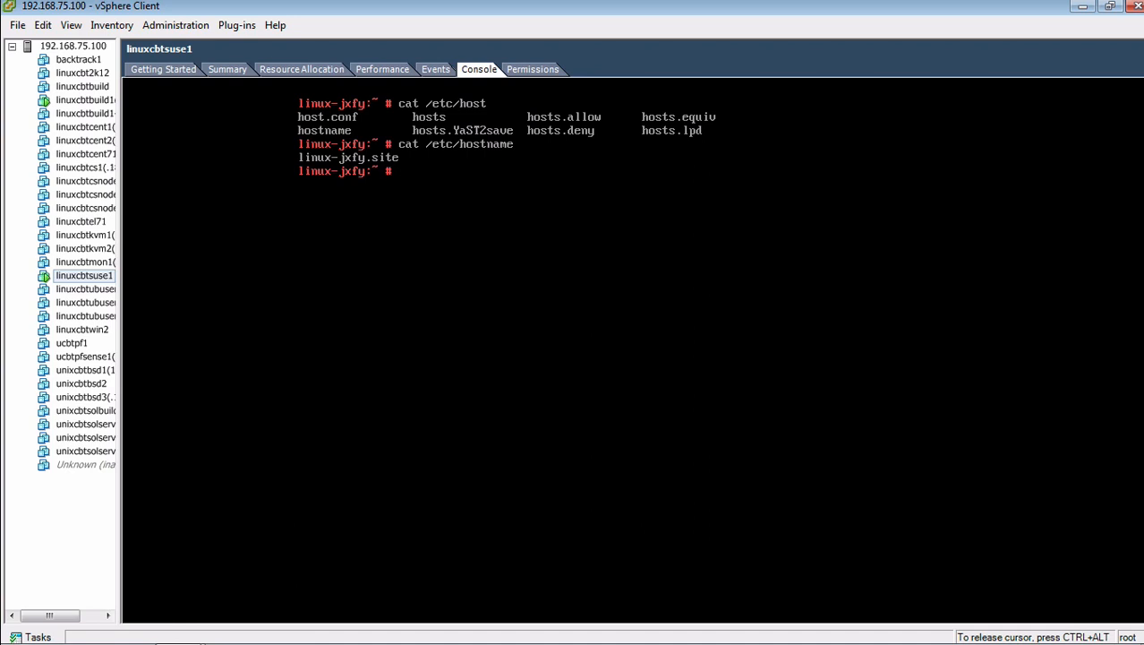
Step: Open /etc/hostname in vi and save it unchanged with :wq
{"action": "type", "text": "vi /etc/hostname"}
{"action": "key", "text": "Return"}
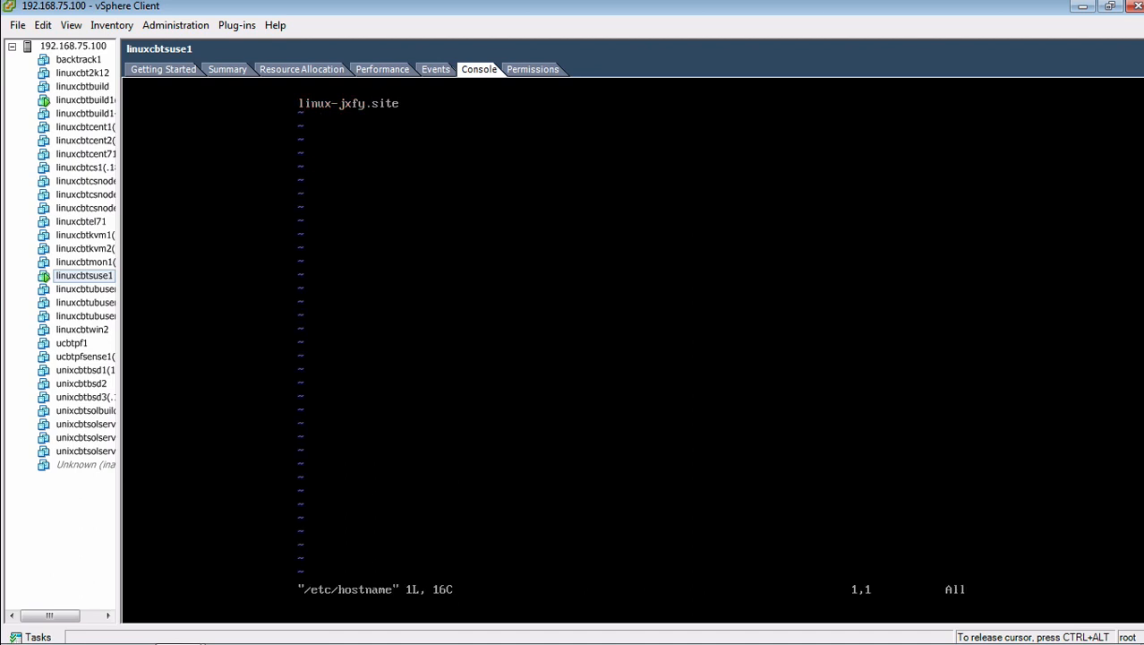
{"action": "type", "text": ":wq"}
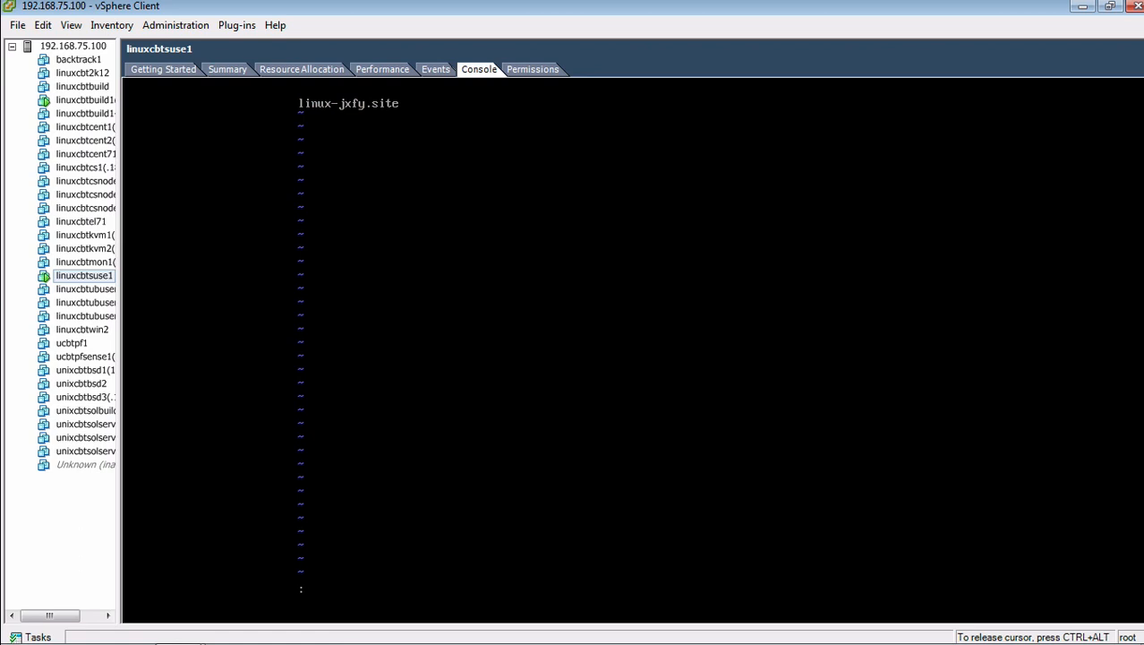
{"action": "key", "text": "Return"}
Step: Relaunch YaST, correcting the misspelled yyast command
{"action": "type", "text": "yyast"}
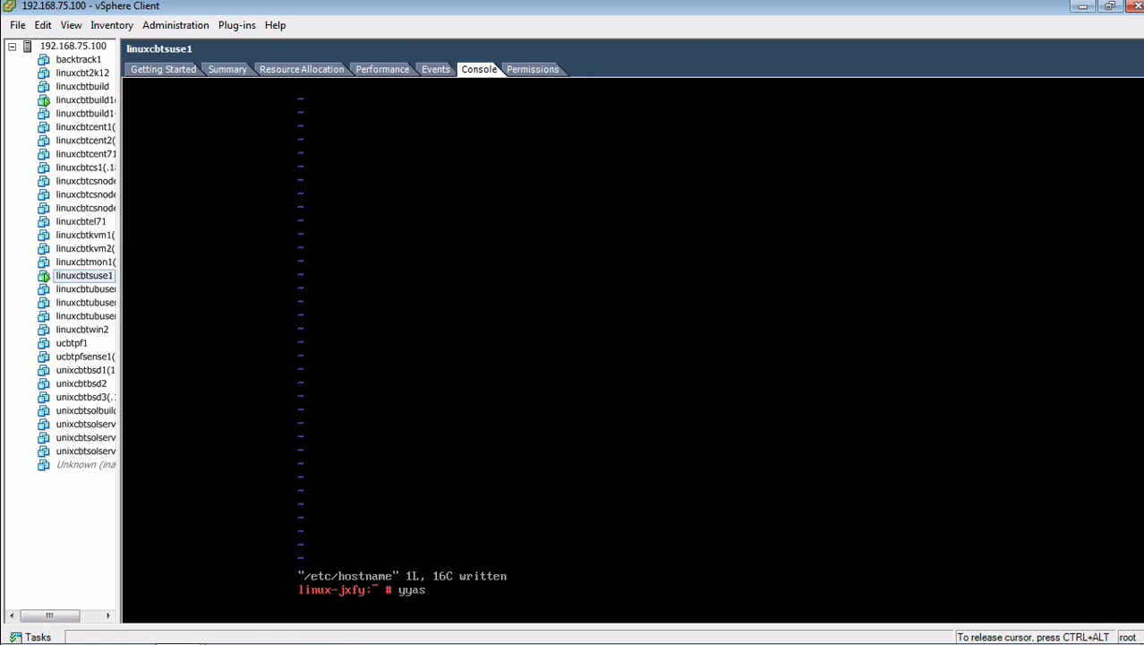
{"action": "key", "text": "Return"}
{"action": "type", "text": "yast"}
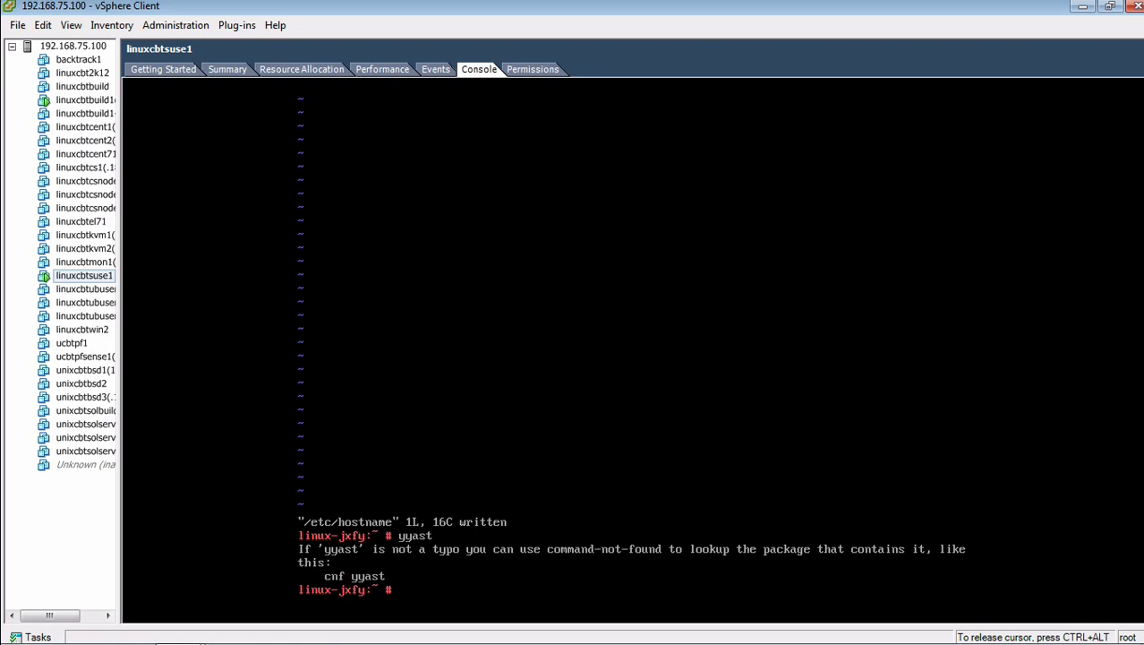
{"action": "key", "text": "Return"}
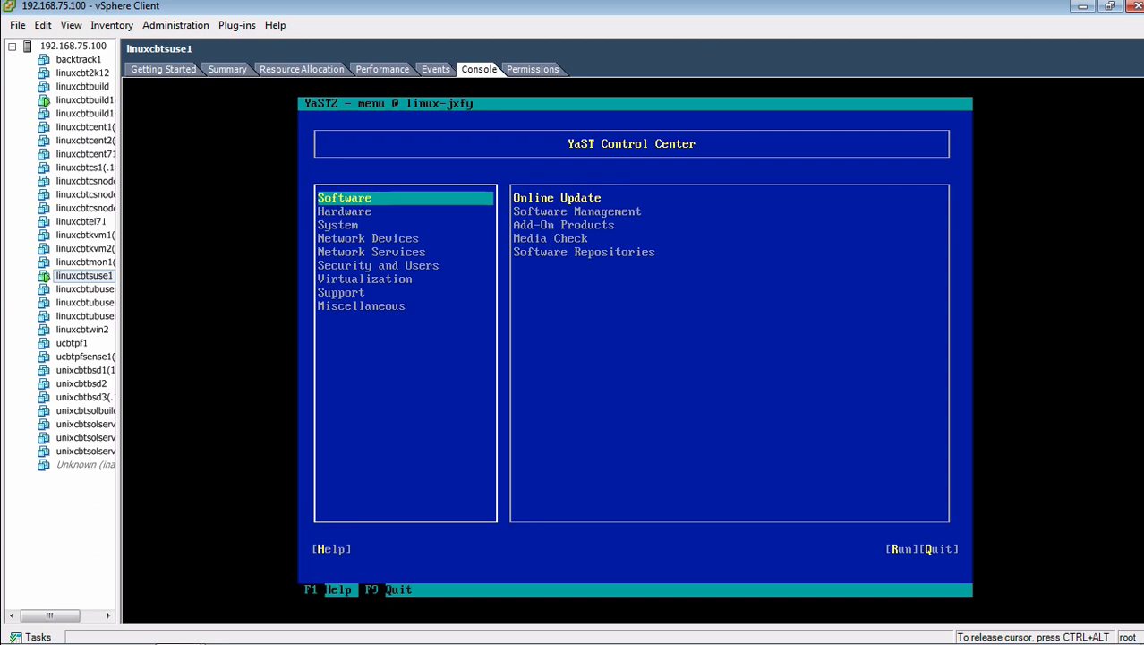
Step: Review the 192.168.75.140 entry in Network Services > Hostnames and leave without changes
{"action": "key", "text": "Down"}
{"action": "key", "text": "Down"}
{"action": "key", "text": "Down"}
{"action": "key", "text": "Down"}
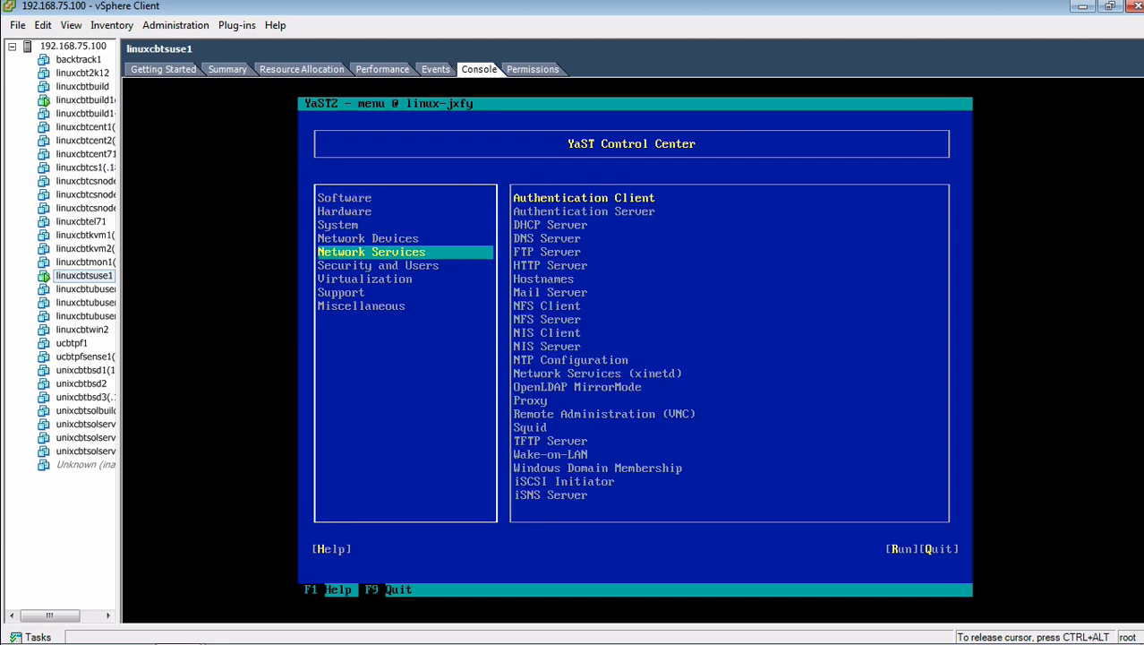
{"action": "key", "text": "Tab"}
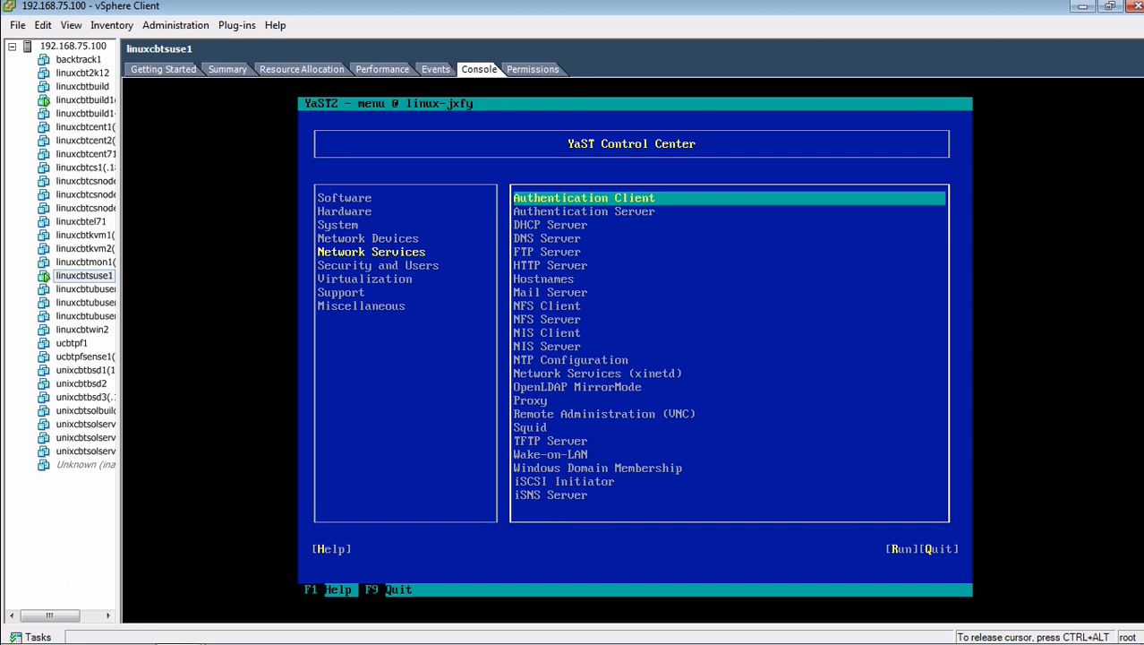
{"action": "key", "text": "Down"}
{"action": "key", "text": "Down"}
{"action": "key", "text": "Down"}
{"action": "key", "text": "Down"}
{"action": "key", "text": "Down"}
{"action": "key", "text": "Down"}
{"action": "key", "text": "Up"}
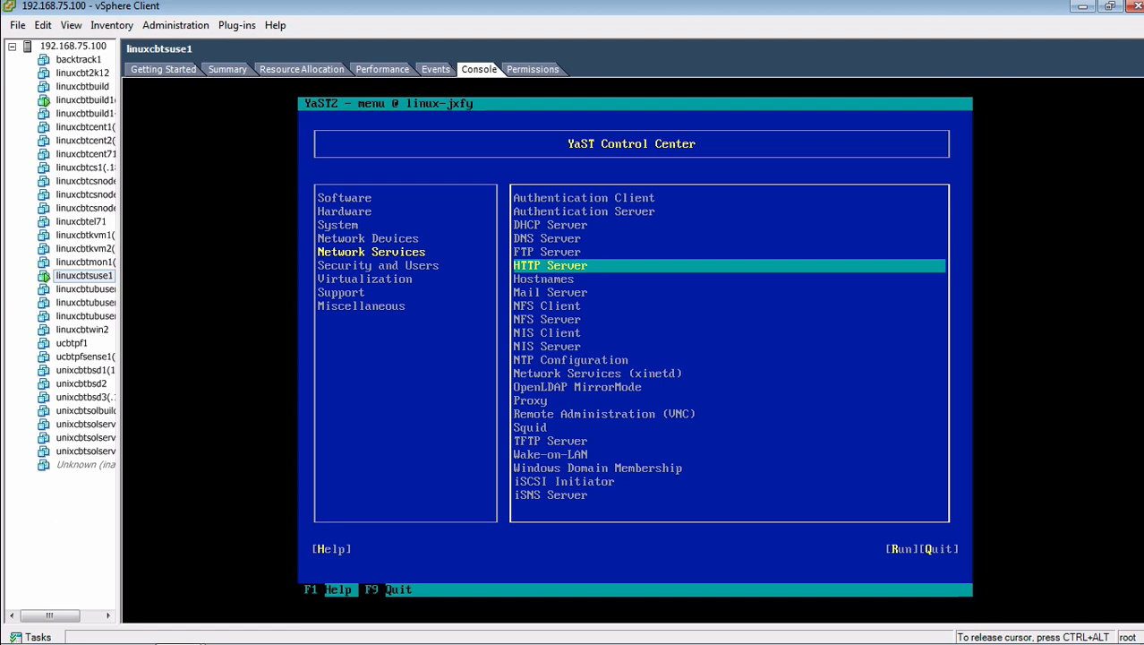
{"action": "key", "text": "Down"}
{"action": "key", "text": "Return"}
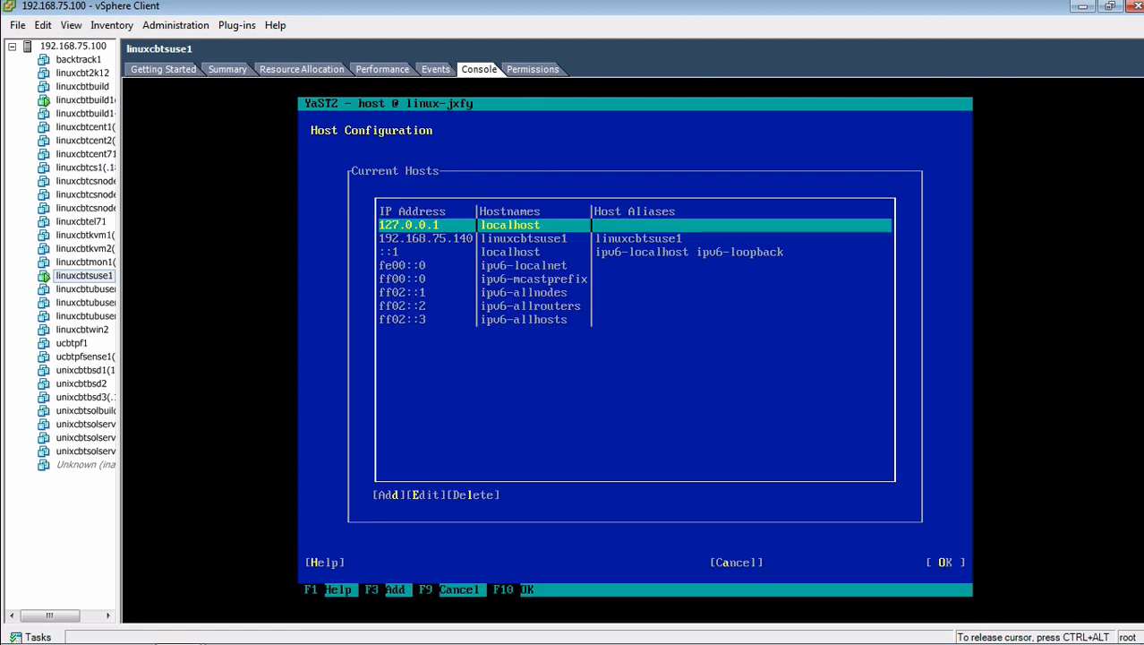
{"action": "key", "text": "Down"}
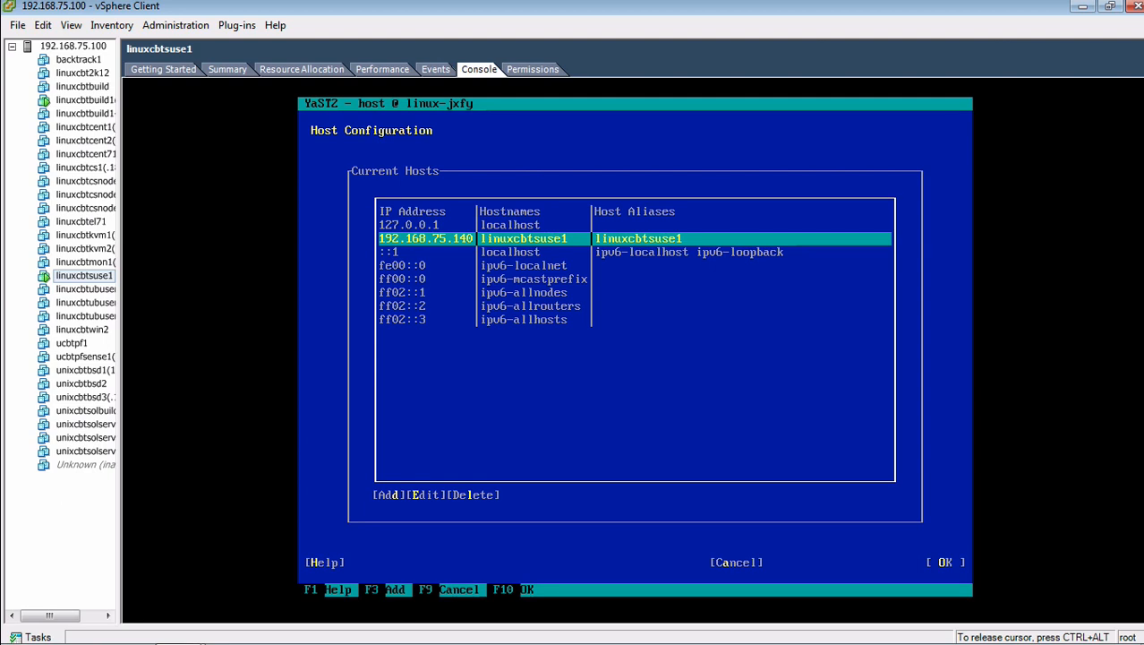
{"action": "key", "text": "Tab"}
{"action": "key", "text": "Tab"}
{"action": "key", "text": "Tab"}
{"action": "key", "text": "Tab"}
{"action": "key", "text": "Tab"}
{"action": "key", "text": "Tab"}
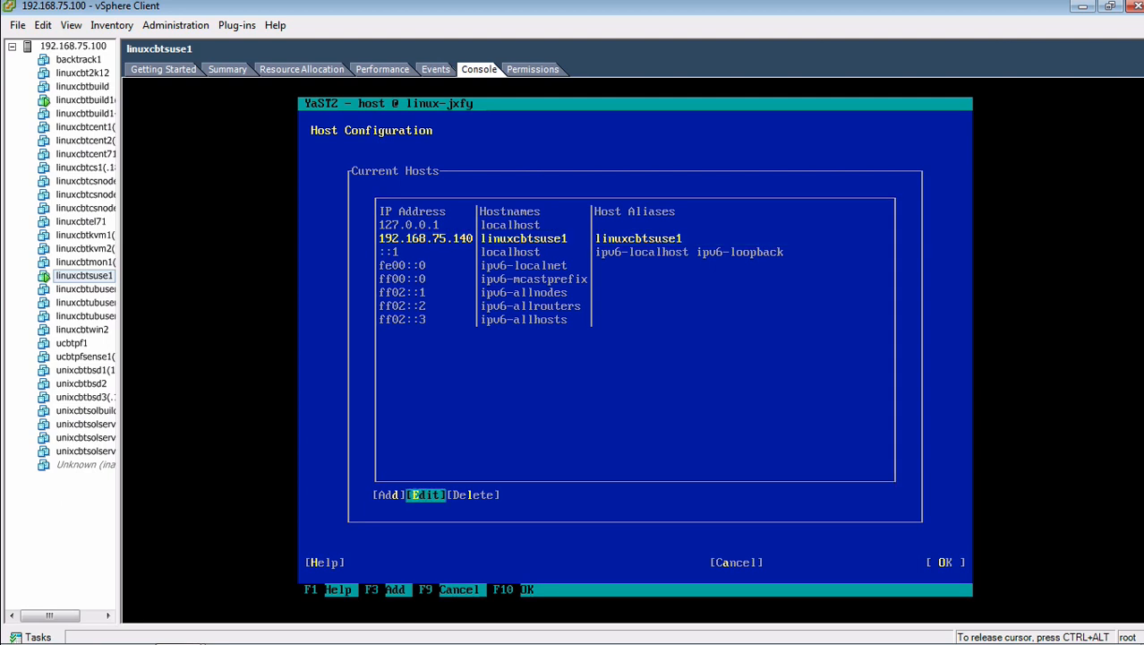
{"action": "key", "text": "Return"}
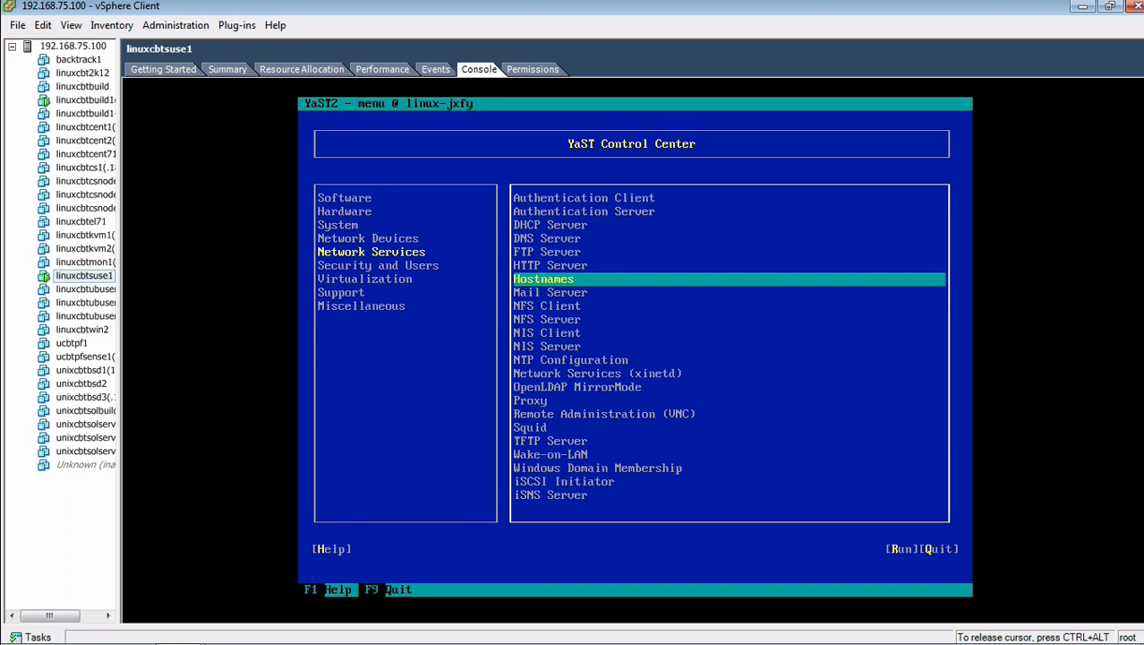
Step: Open Network Devices > Network Settings to see eth0 at 192.168.75.140/24
{"action": "key", "text": "shift+Tab"}
{"action": "key", "text": "Up"}
{"action": "key", "text": "Tab"}
{"action": "key", "text": "Return"}
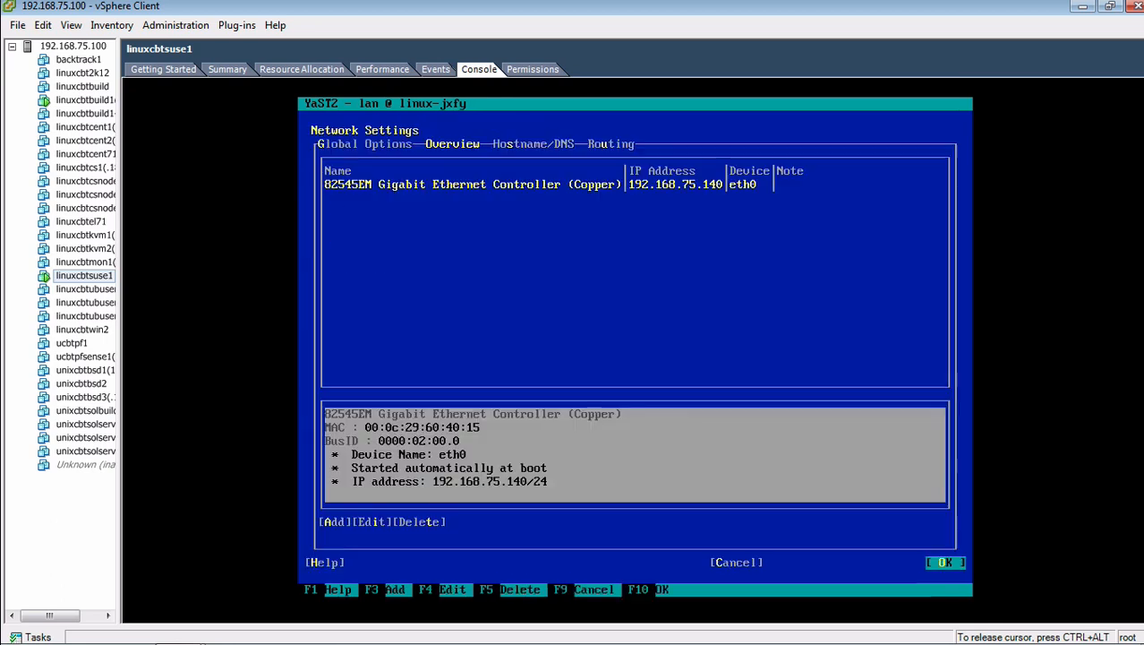
Step: Change the hostname to linuxcbtsuse1 and the domain name to linuxcbt.internal
{"action": "key", "text": "alt+s"}
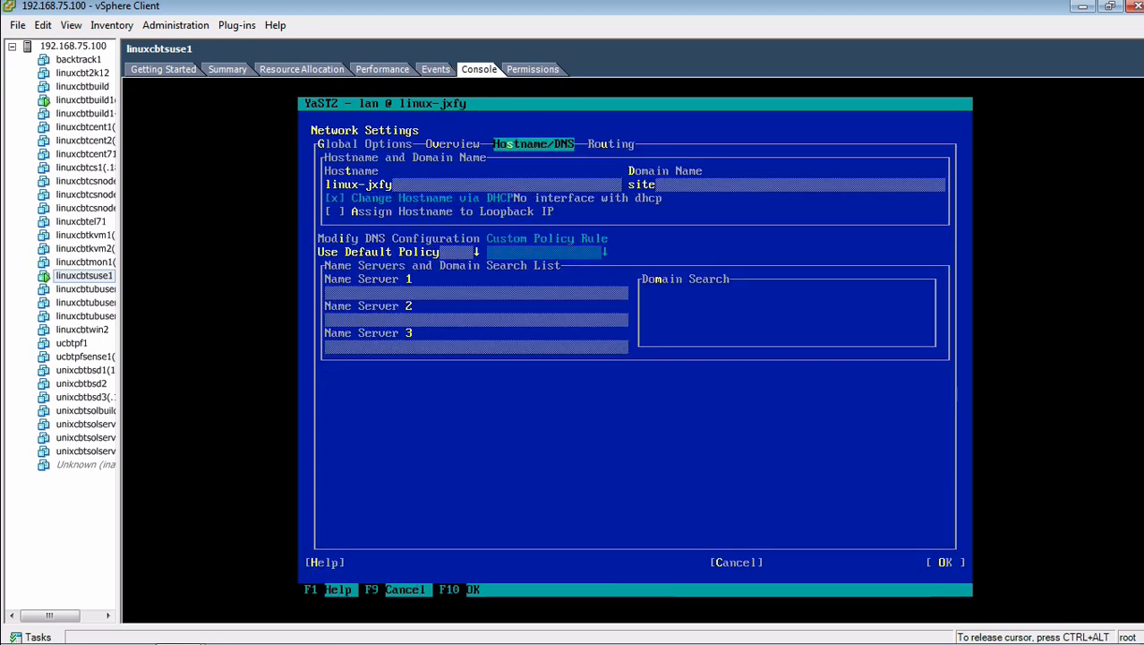
{"action": "key", "text": "Tab"}
{"action": "key", "text": "BackSpace"}
{"action": "key", "text": "BackSpace"}
{"action": "key", "text": "BackSpace"}
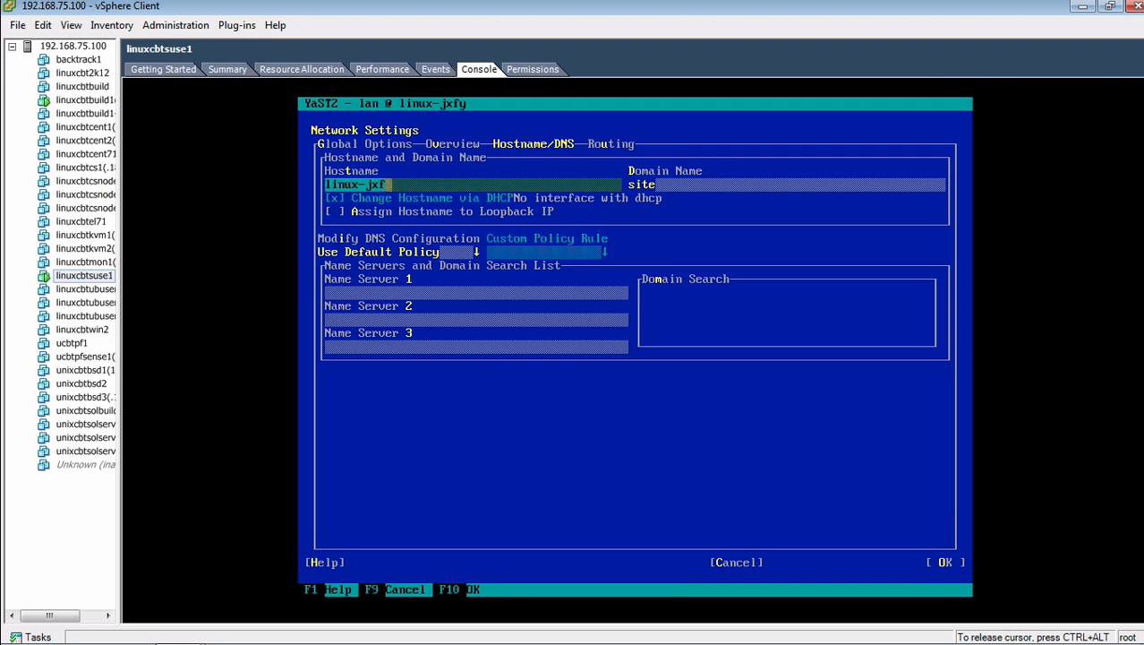
{"action": "key", "text": "BackSpace"}
{"action": "key", "text": "BackSpace"}
{"action": "type", "text": "cbtsuse1"}
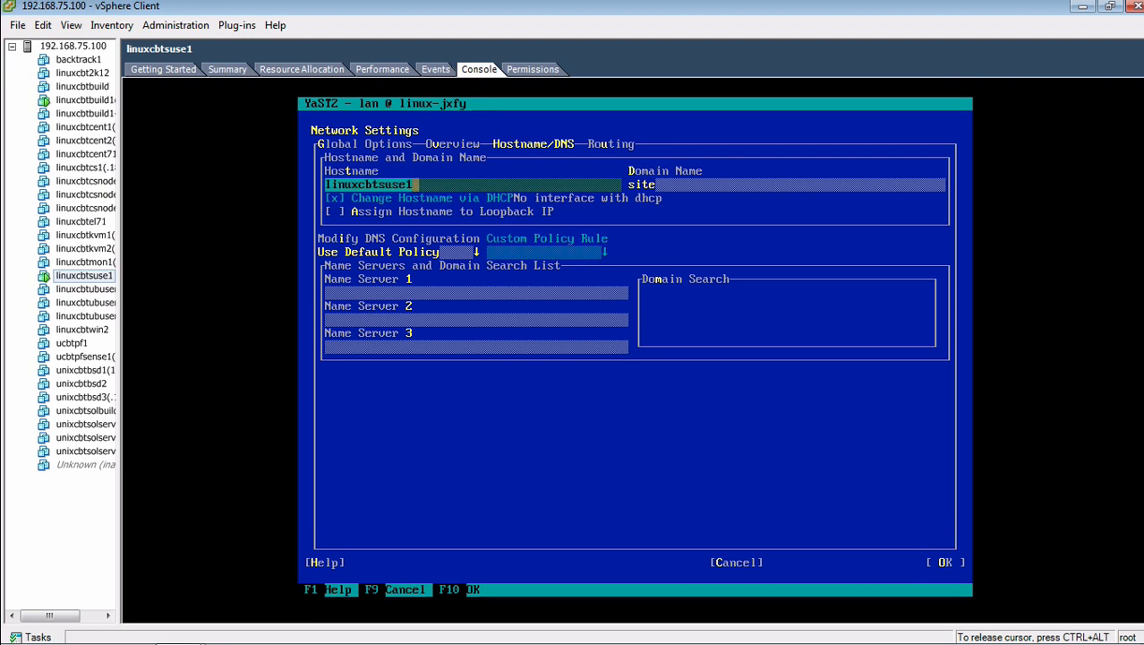
{"action": "key", "text": "Tab"}
{"action": "key", "text": "BackSpace"}
{"action": "key", "text": "BackSpace"}
{"action": "key", "text": "BackSpace"}
{"action": "key", "text": "BackSpace"}
{"action": "type", "text": "lin"}
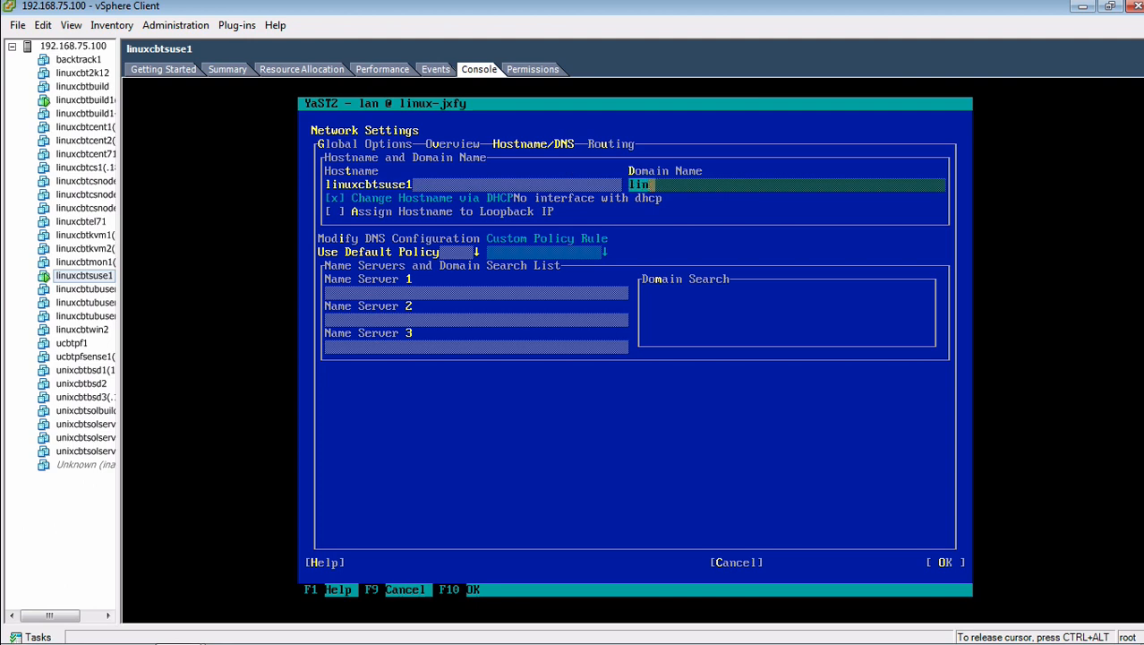
{"action": "type", "text": "uxcbt.internal"}
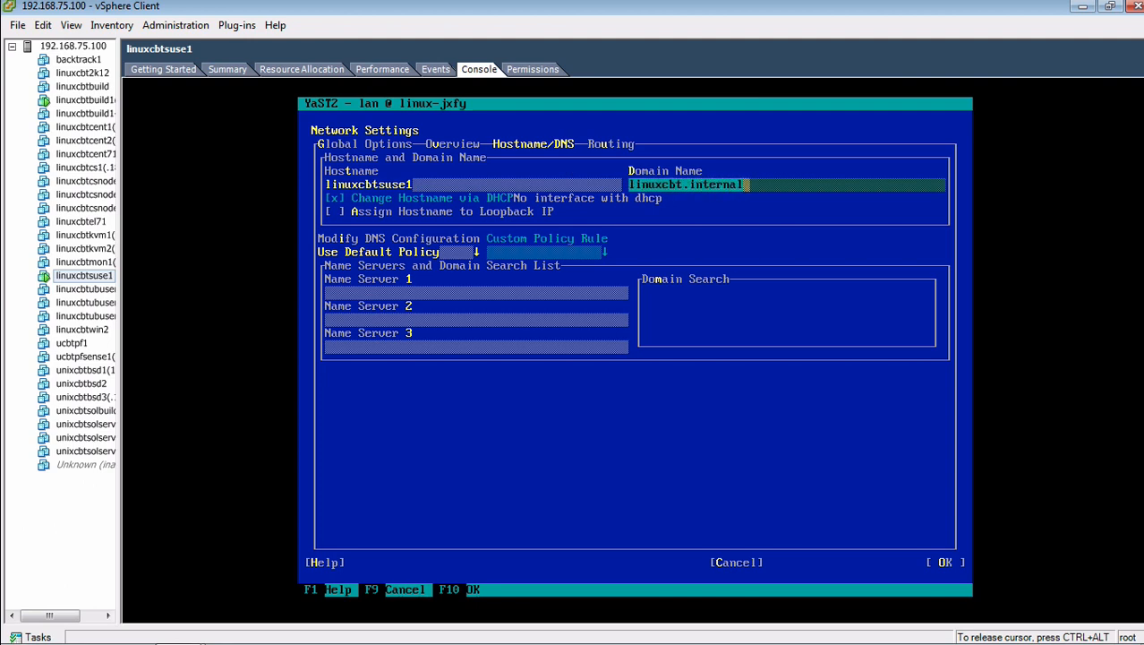
Step: Set Name Server 1 to 192.168.75.101 and save the DNS settings
{"action": "key", "text": "Tab"}
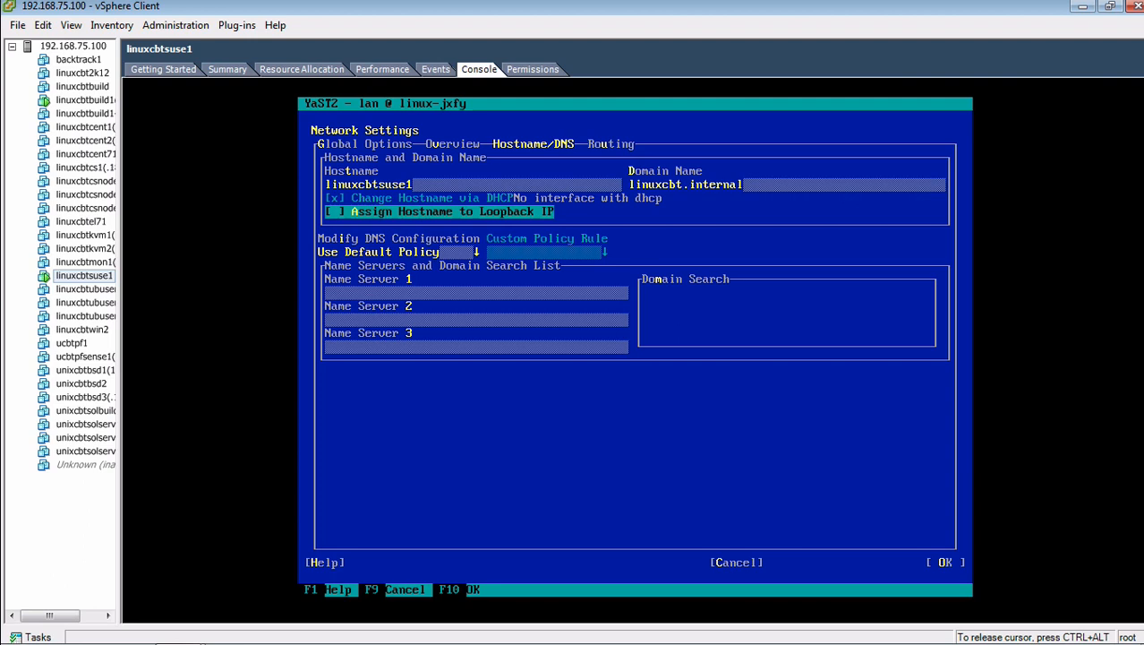
{"action": "key", "text": "Tab"}
{"action": "key", "text": "Tab"}
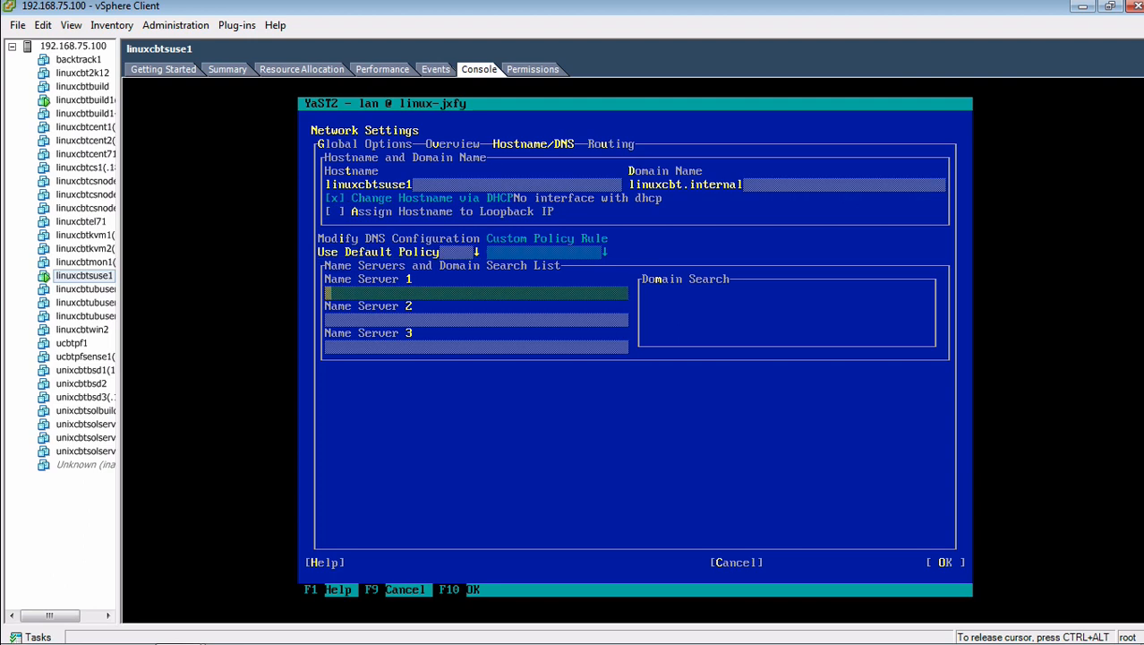
{"action": "type", "text": "192.168.7"}
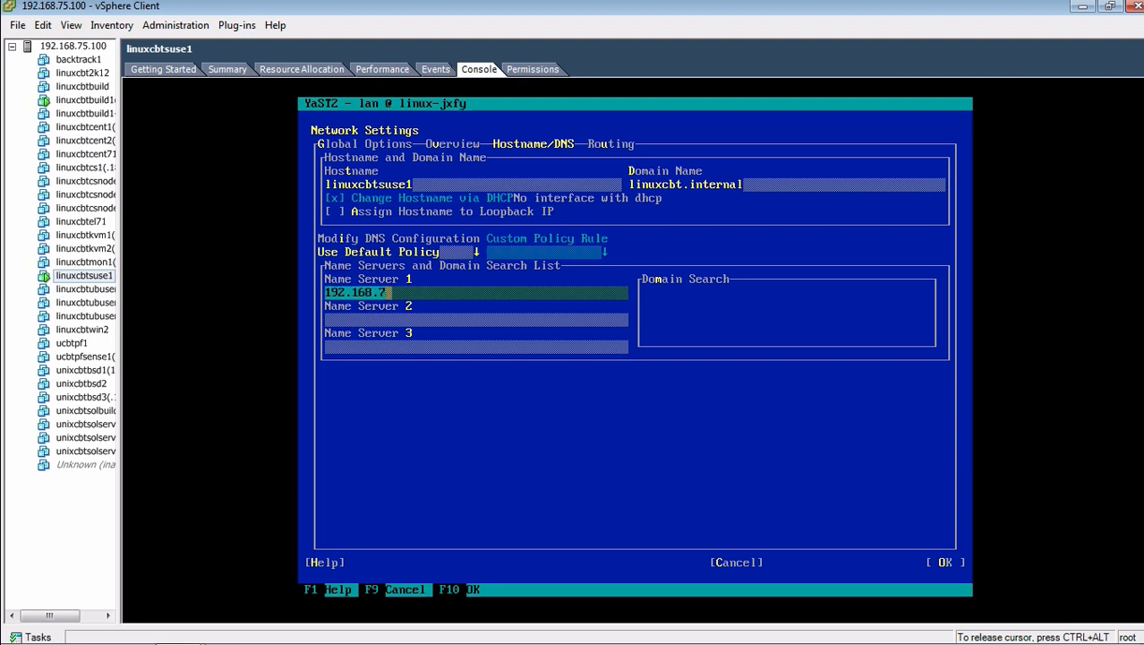
{"action": "type", "text": "5.101"}
{"action": "key", "text": "Tab"}
{"action": "key", "text": "Tab"}
{"action": "key", "text": "Tab"}
{"action": "key", "text": "Tab"}
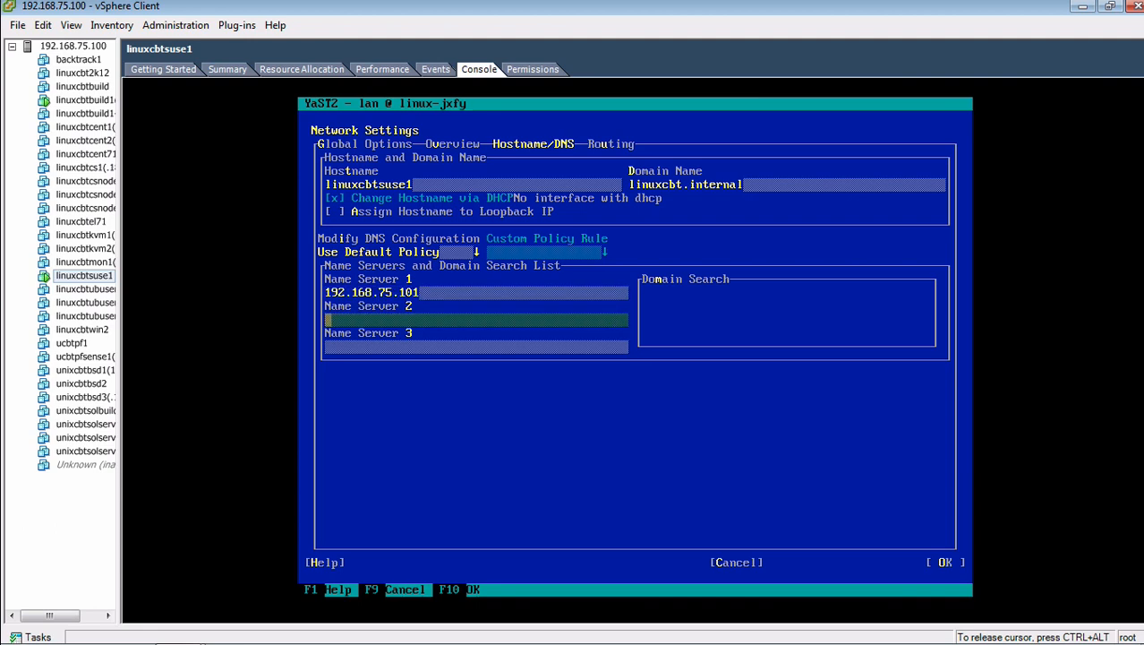
{"action": "key", "text": "Tab"}
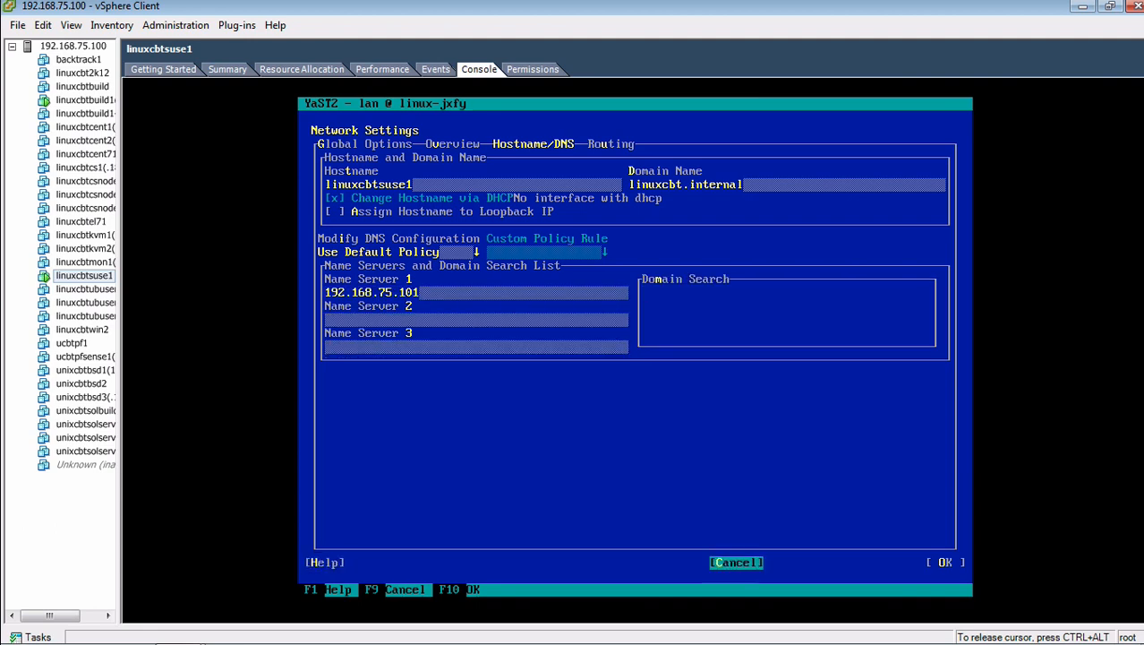
{"action": "key", "text": "Tab"}
{"action": "key", "text": "Return"}
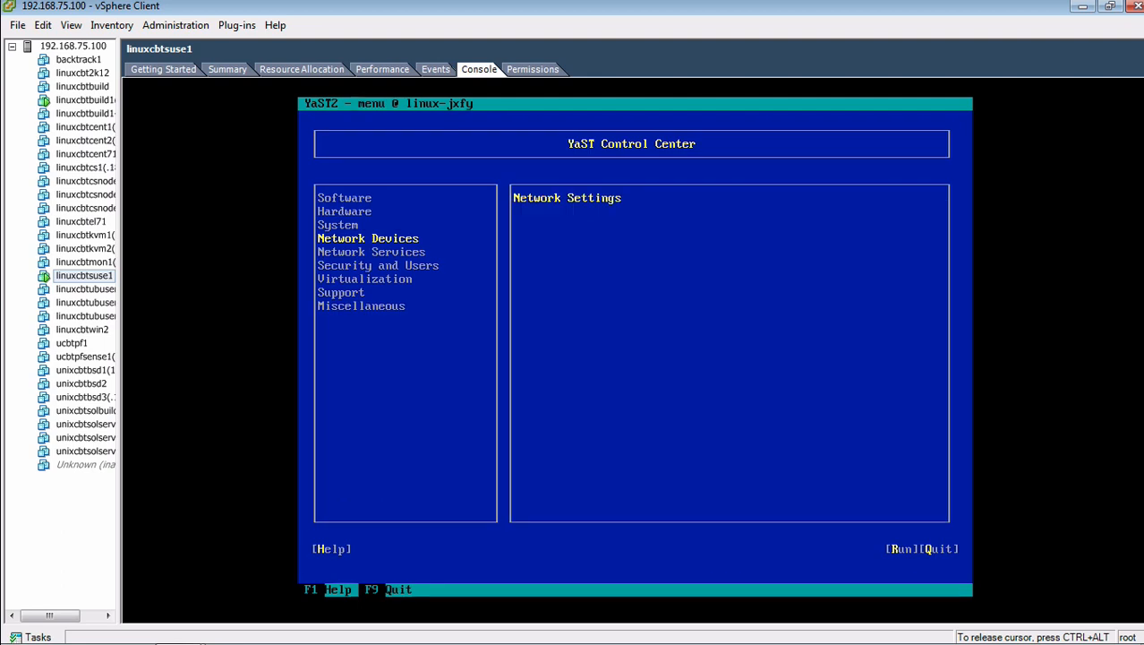
Step: Quit YaST and confirm with the hostname command that it reads linuxcbtsuse1
{"action": "key", "text": "Tab"}
{"action": "key", "text": "Tab"}
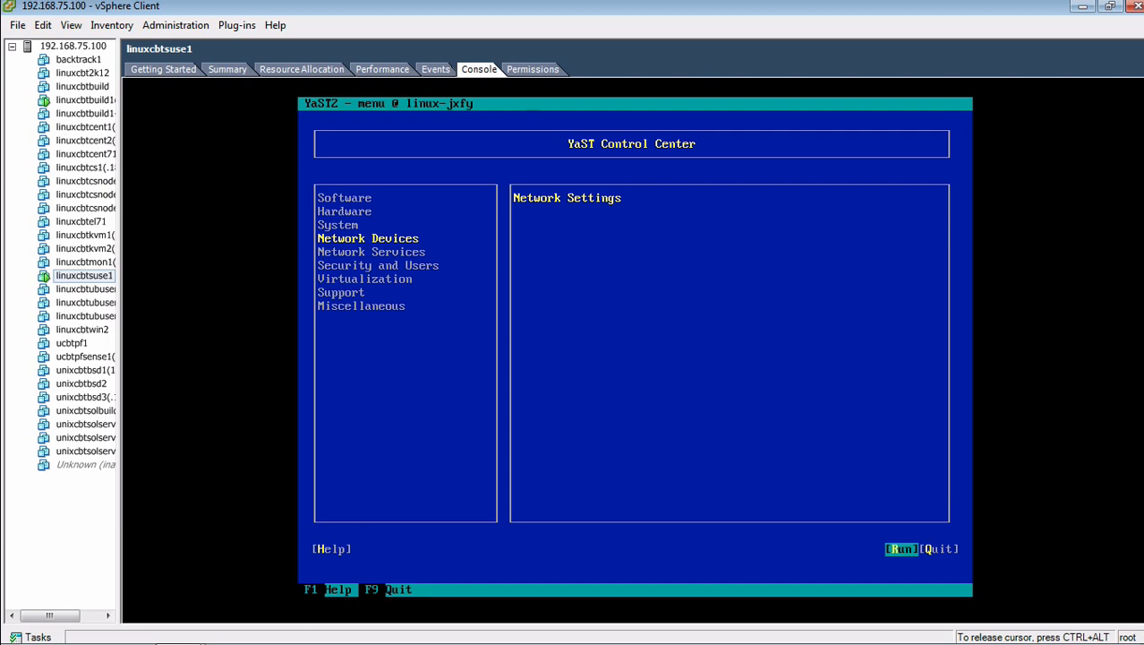
{"action": "key", "text": "Tab"}
{"action": "key", "text": "Return"}
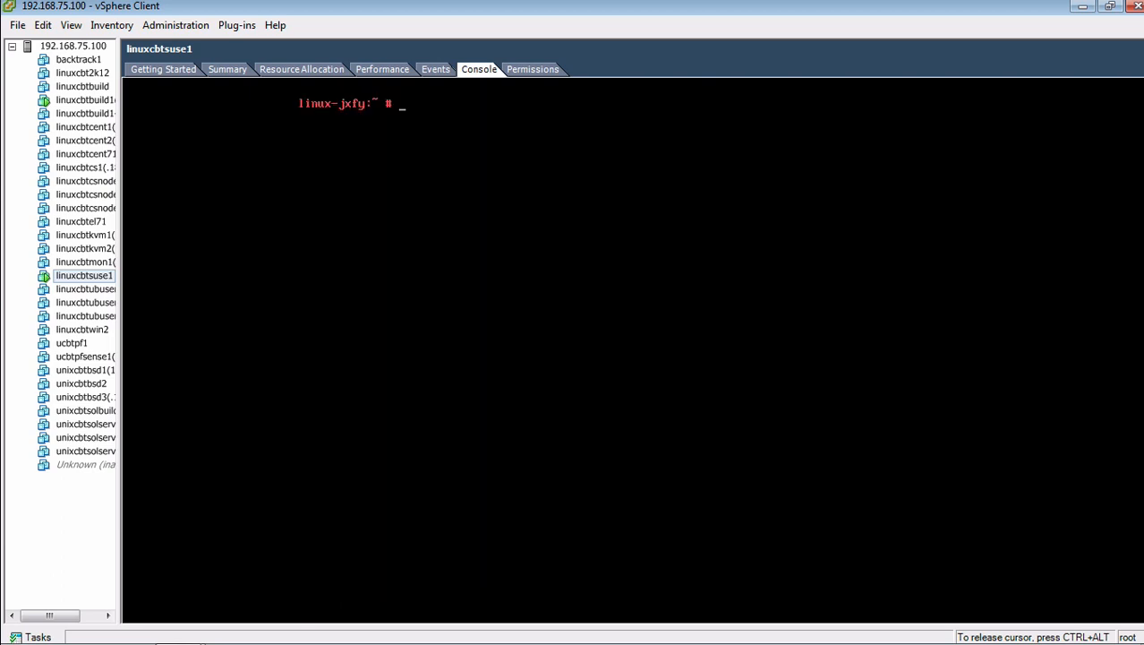
{"action": "type", "text": "hostname"}
{"action": "key", "text": "Return"}
Step: Reboot the VM and boot the default SLES12 entry from the GRUB menu
{"action": "type", "text": "reboot"}
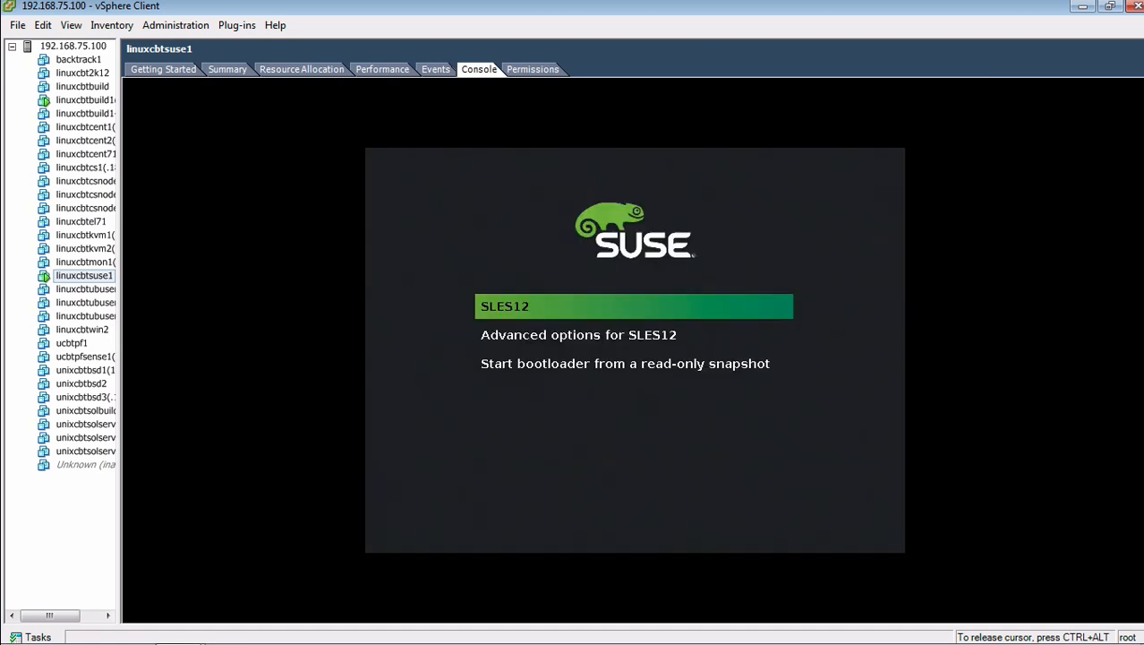
{"action": "key", "text": "Down"}
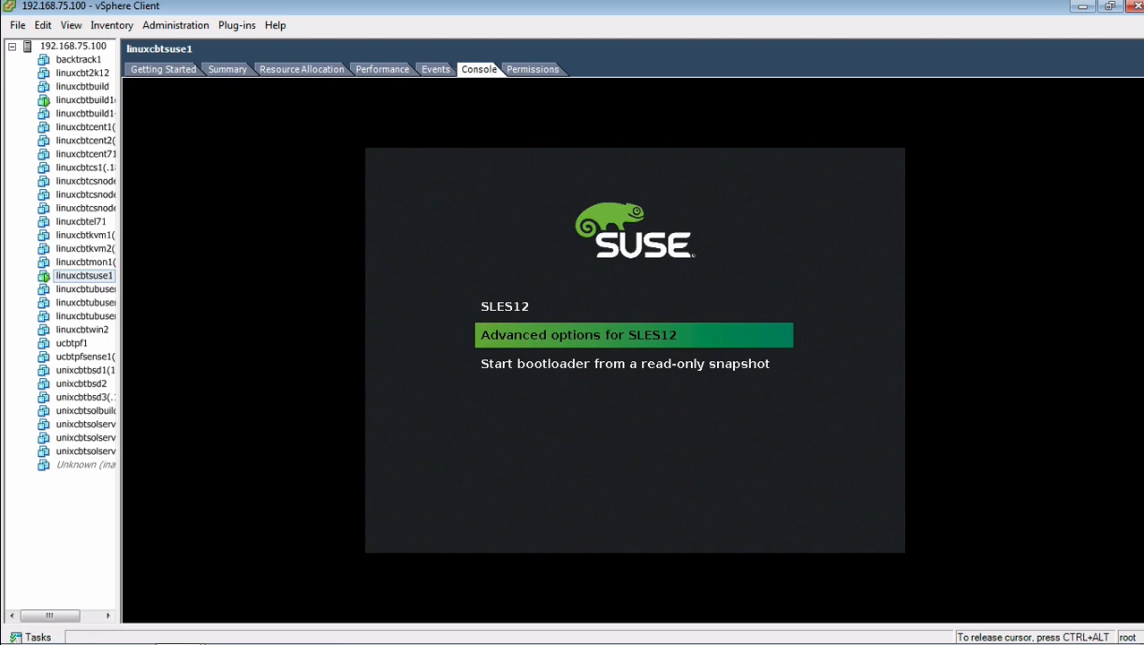
{"action": "key", "text": "Up"}
{"action": "key", "text": "Return"}
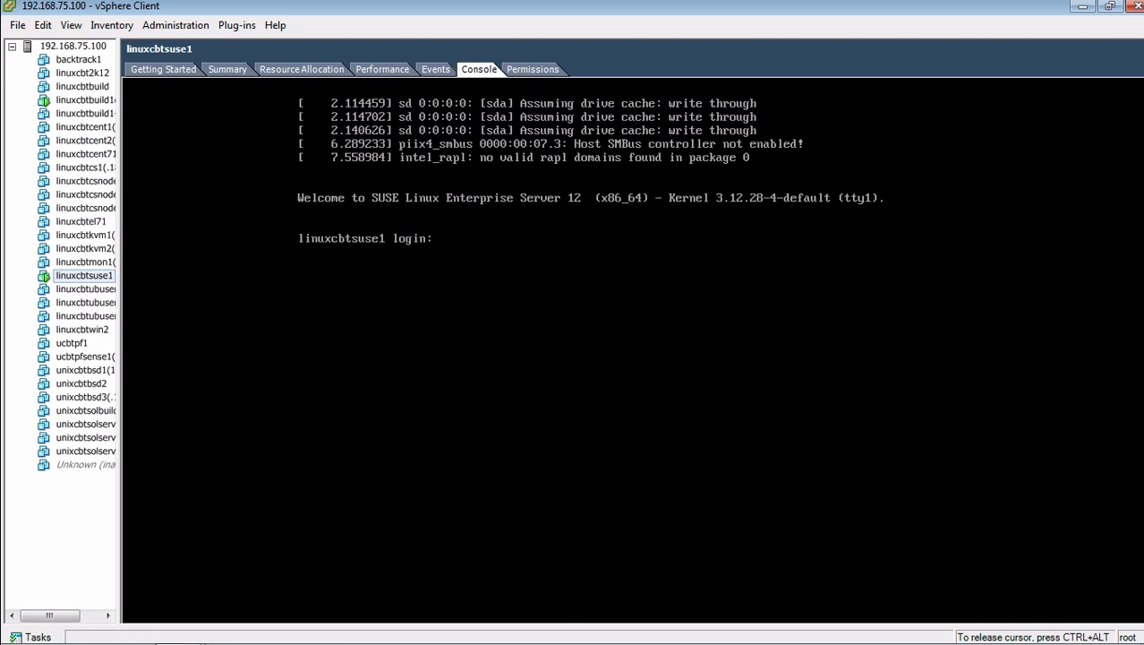
Step: Log in as root, check the interface addresses with ip addr, then log out
{"action": "type", "text": "root"}
{"action": "key", "text": "Return"}
{"action": "key", "text": "Return"}
{"action": "type", "text": "clear"}
{"action": "key", "text": "Return"}
{"action": "type", "text": "ip "}
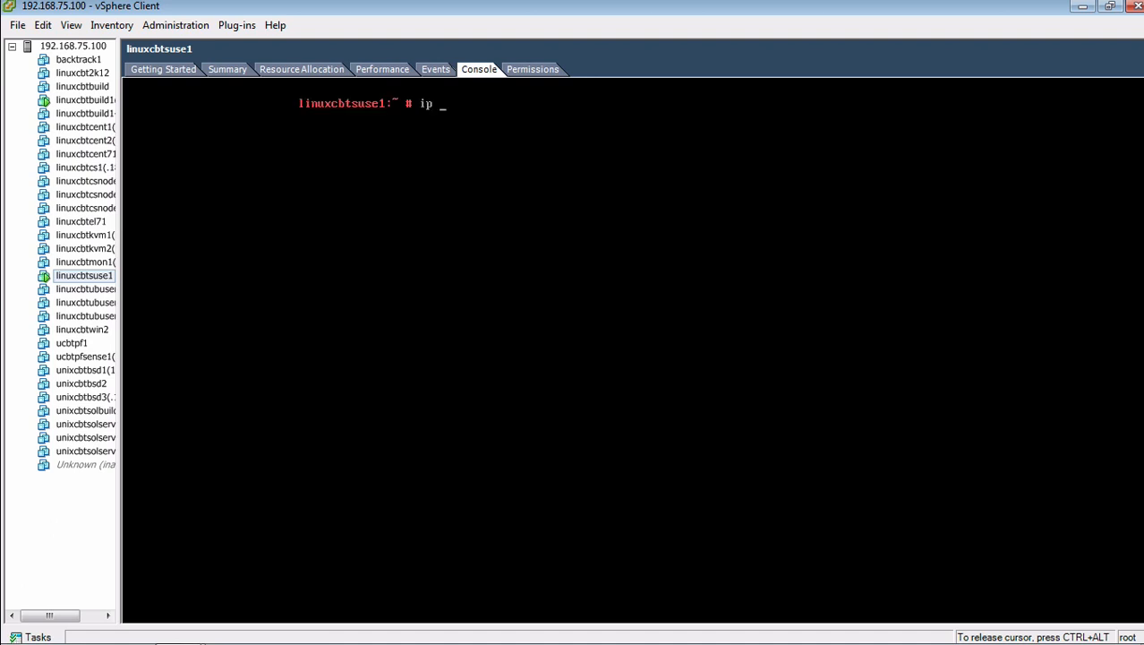
{"action": "type", "text": "addr"}
{"action": "key", "text": "Return"}
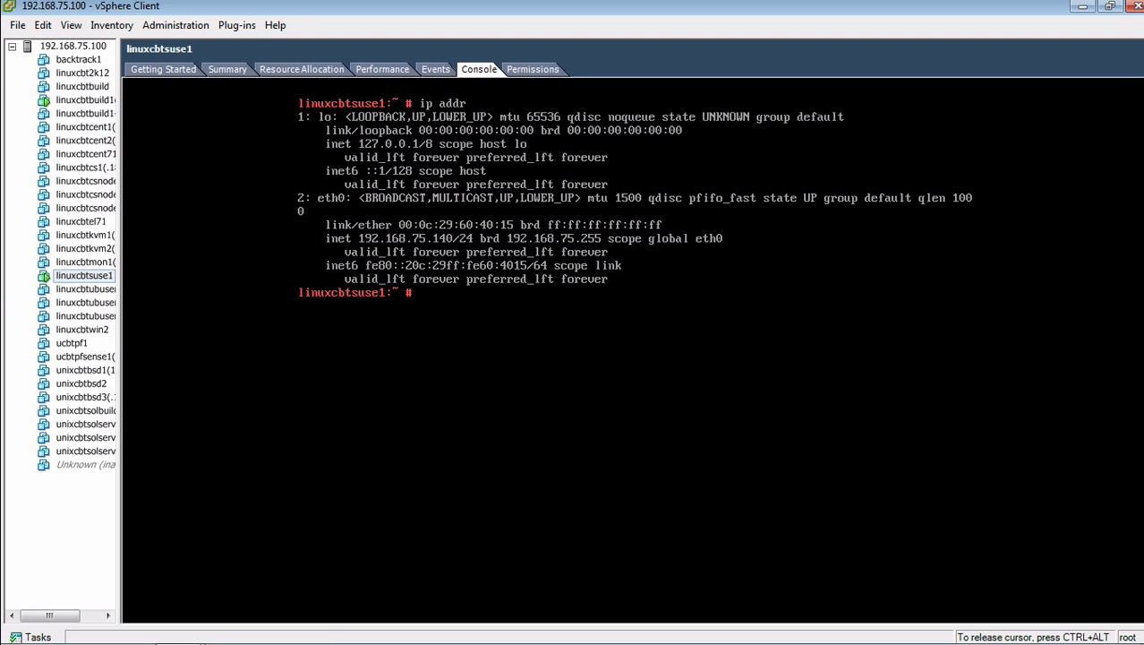
{"action": "type", "text": "clear"}
{"action": "key", "text": "Return"}
{"action": "type", "text": "exit"}
Step: Log in as the regular user and log out again
{"action": "key", "text": "Return"}
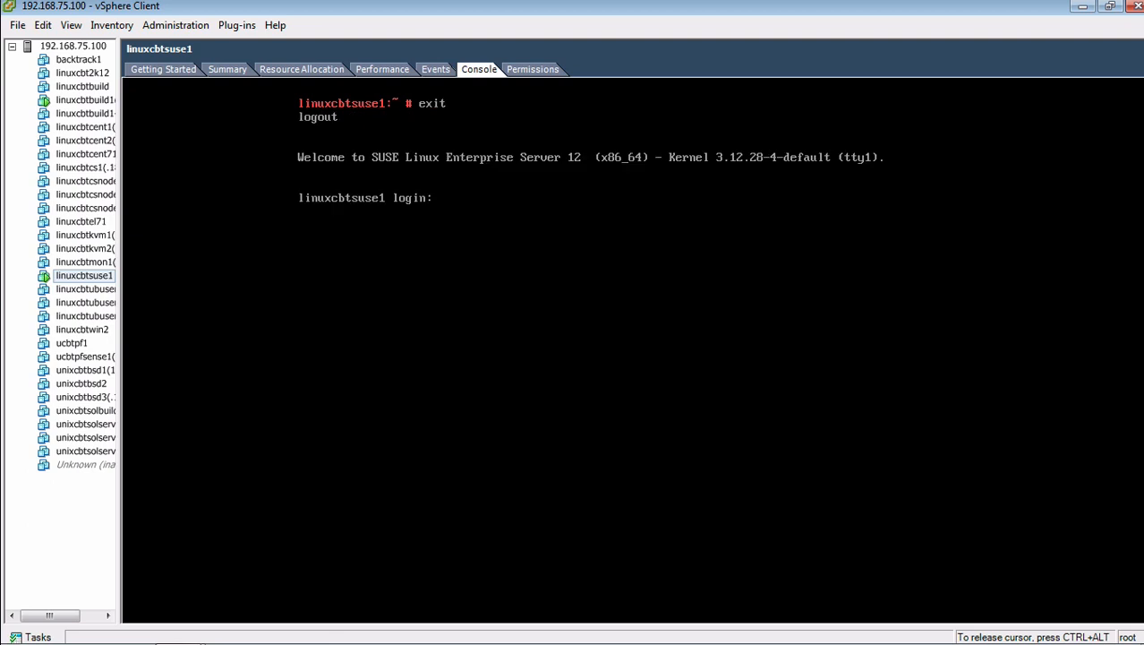
{"action": "type", "text": "linuxcbt"}
{"action": "key", "text": "Return"}
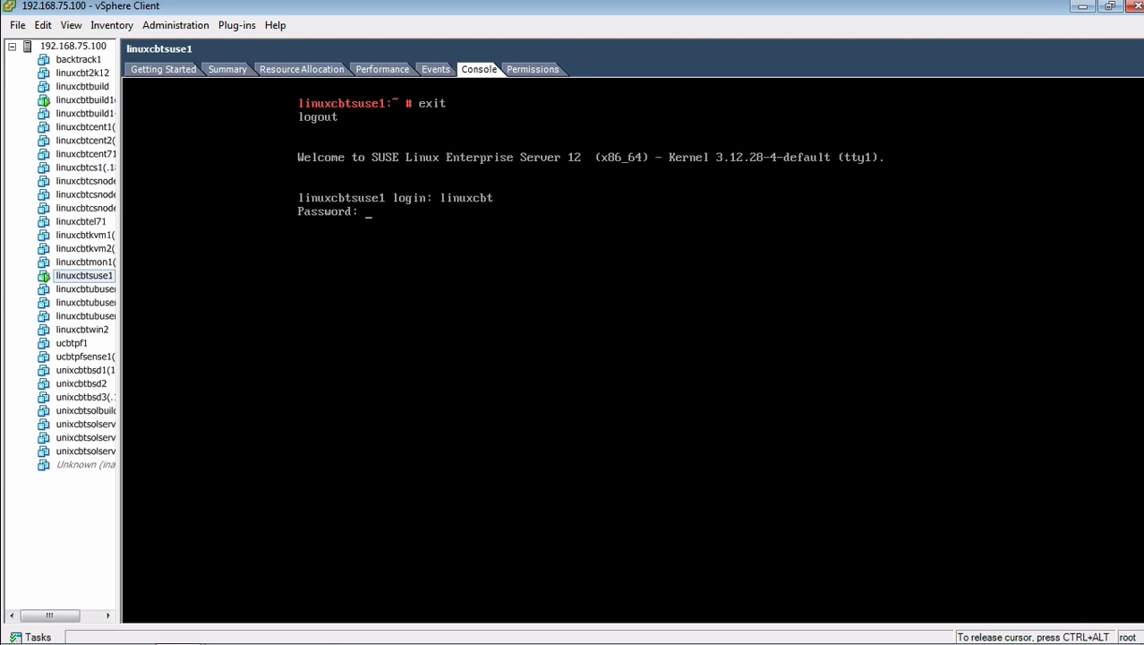
{"action": "type", "text": "exit"}
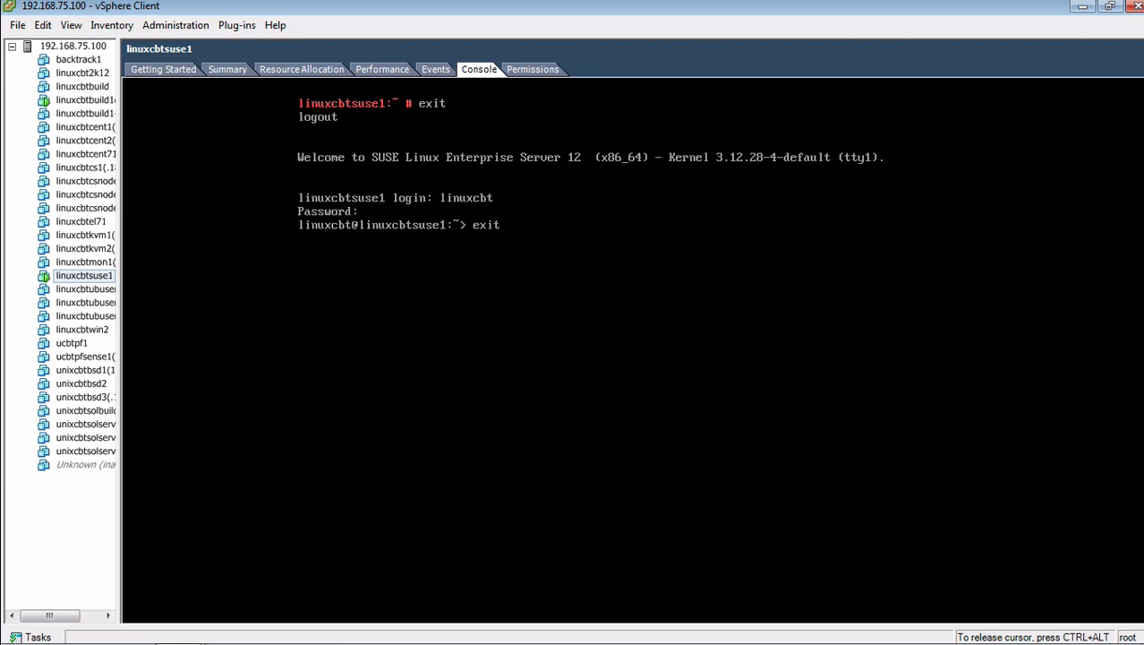
{"action": "key", "text": "Return"}
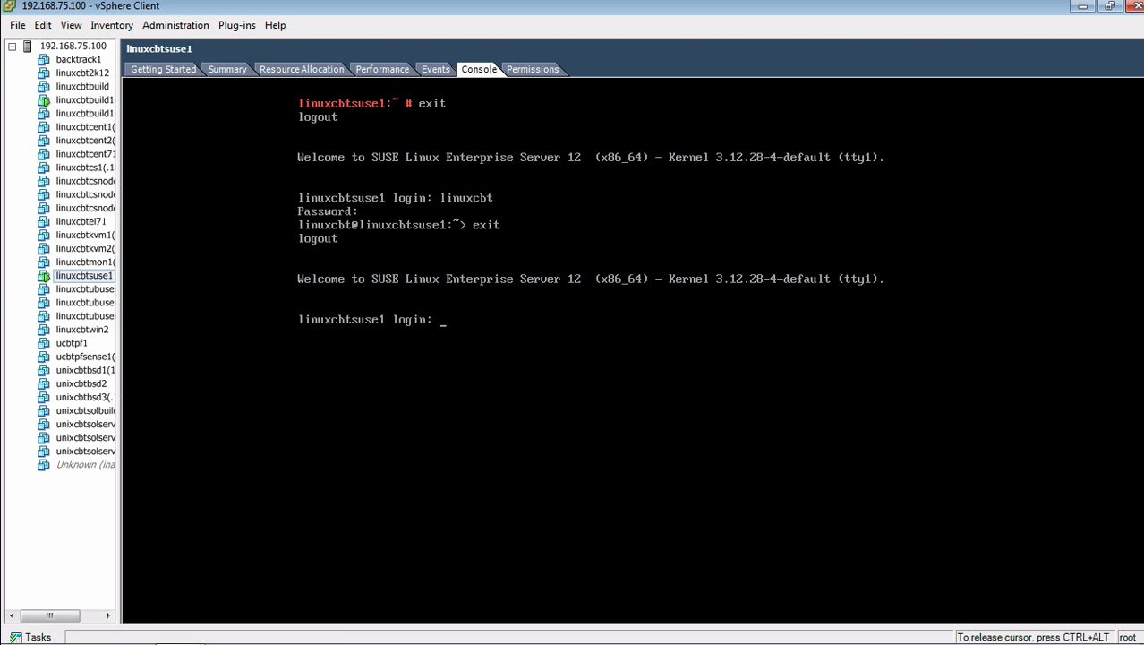
Step: Cycle through virtual terminals F2–F7 back to F1, then show the VM's Getting Started page
{"action": "key", "text": "ctrl+alt+F2"}
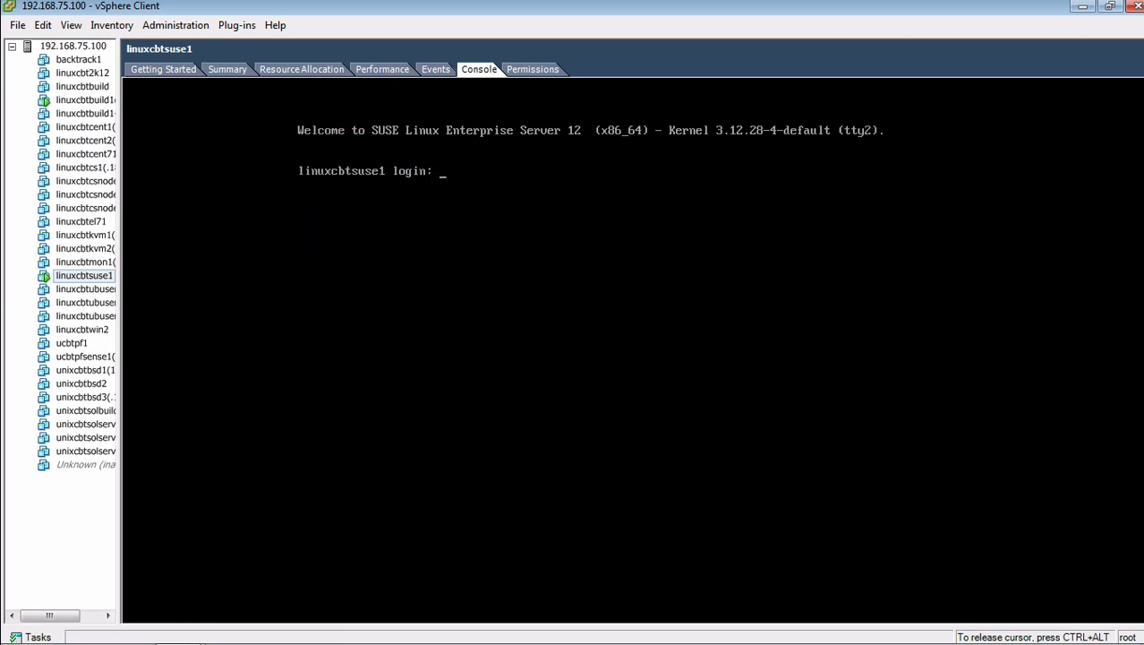
{"action": "key", "text": "ctrl+alt+F3"}
{"action": "key", "text": "ctrl+alt+F4"}
{"action": "key", "text": "ctrl+alt+F5"}
{"action": "key", "text": "ctrl+alt+F7"}
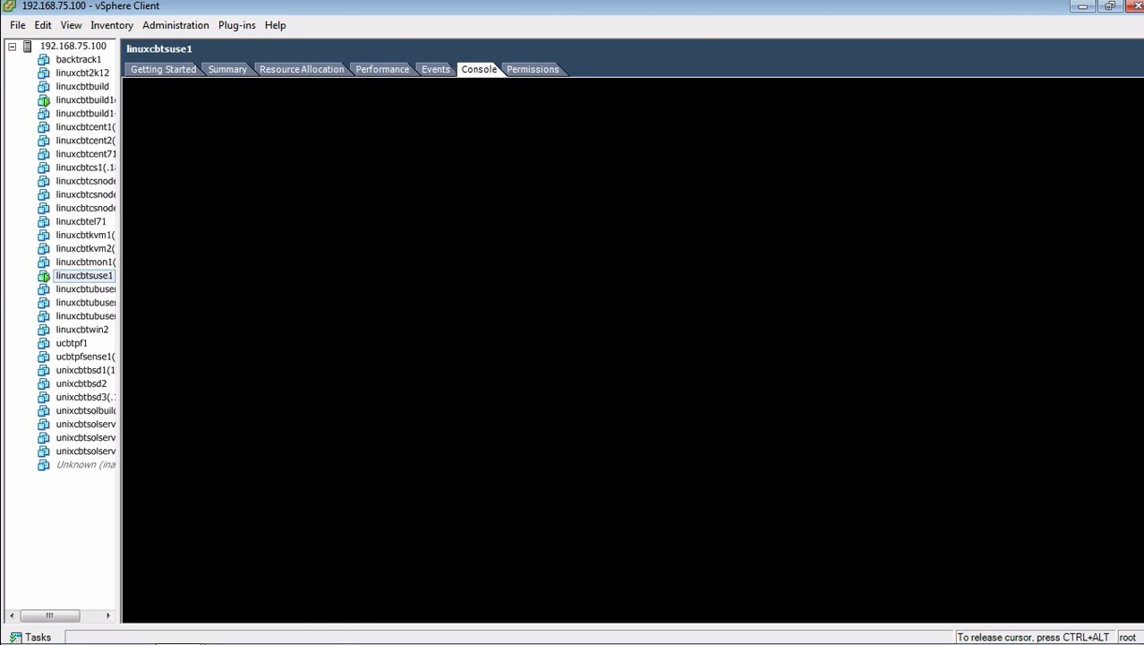
{"action": "key", "text": "ctrl+alt+F1"}
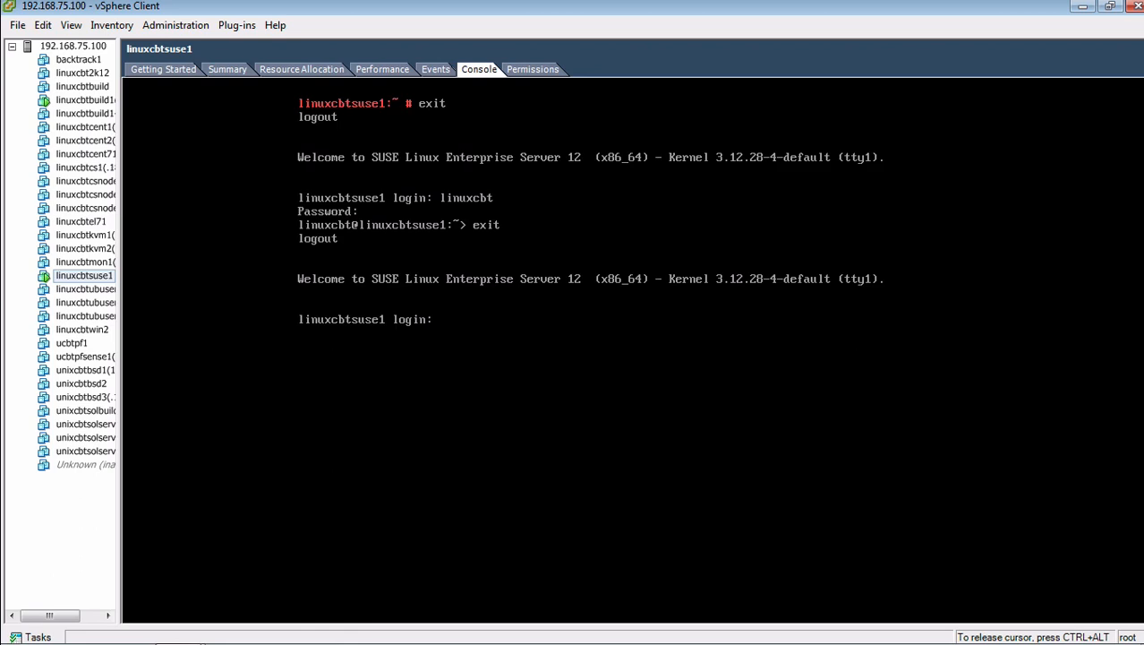
{"action": "key", "text": "ctrl+alt"}
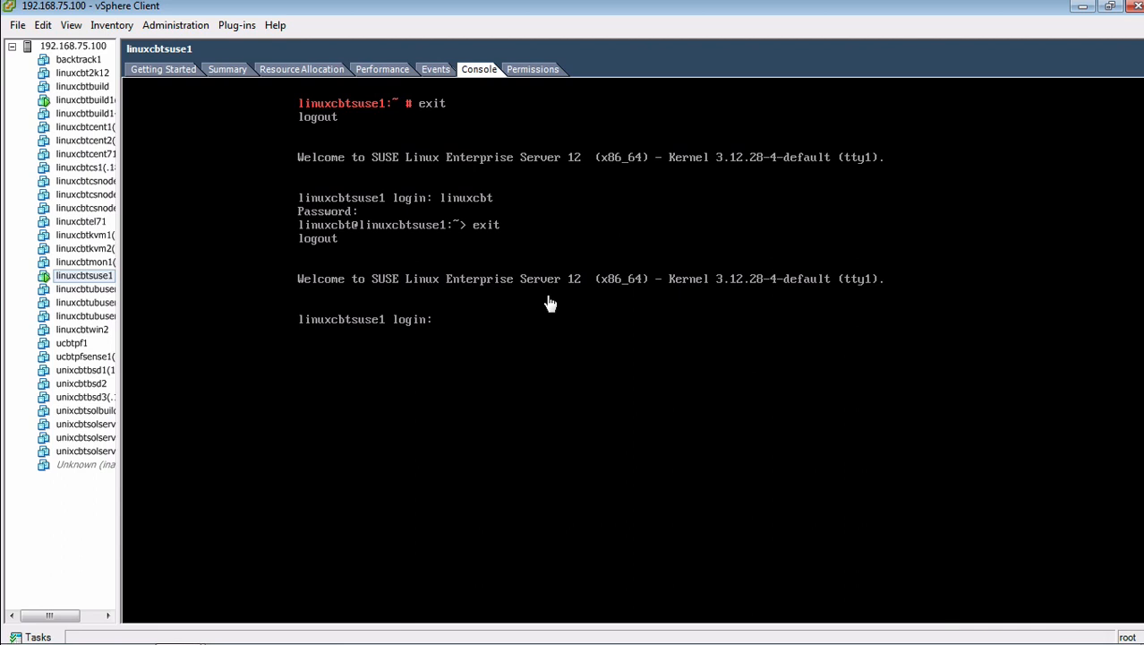
{"action": "left_click", "coordinate": [148, 71]}
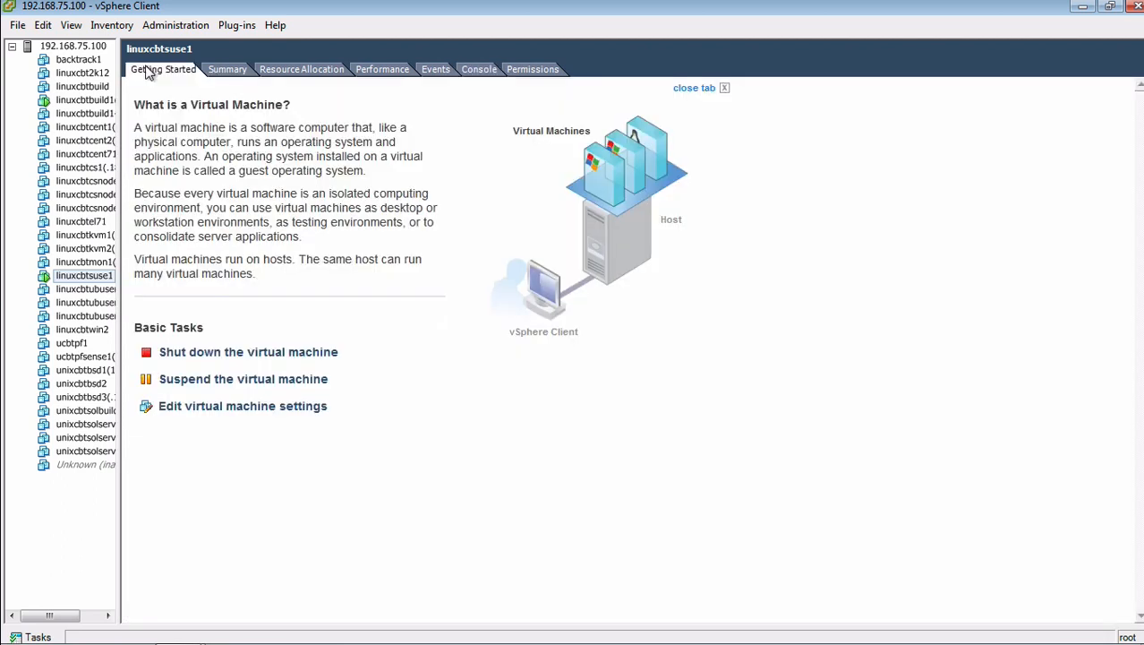